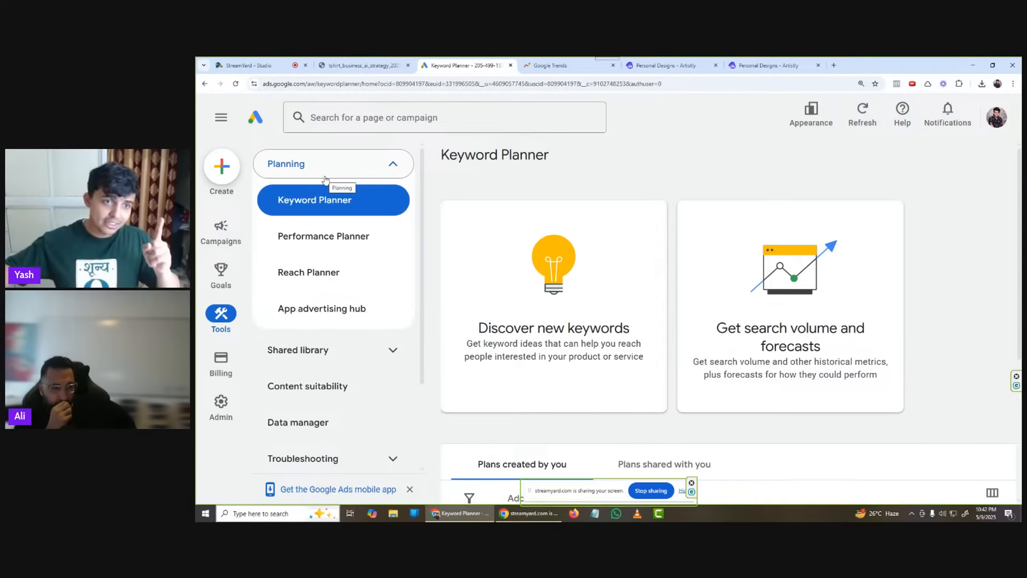
Step: Start discovering new keywords and add "tshirts for mom" as the product keyword
{"action": "left_click", "coordinate": [497, 291]}
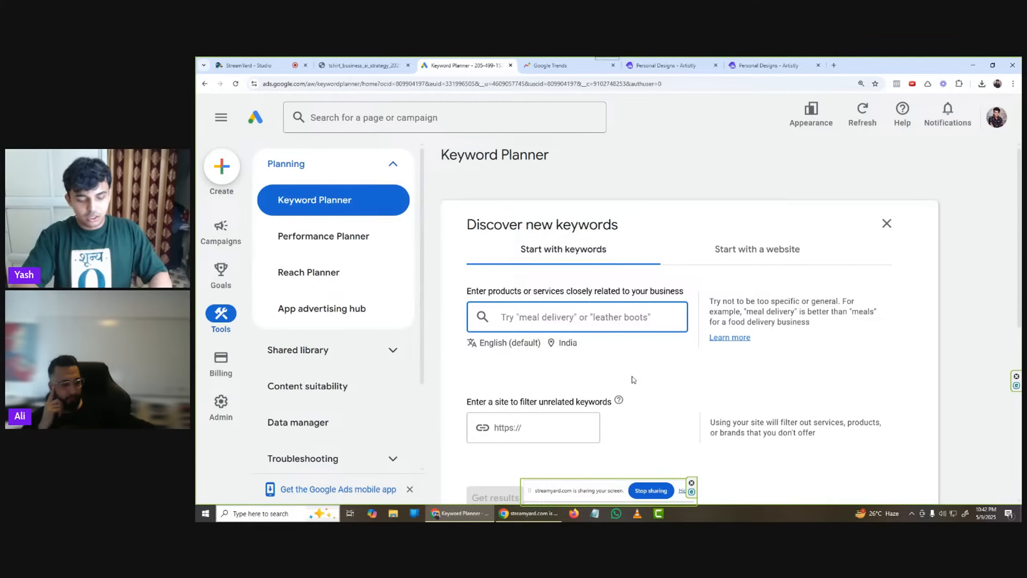
{"action": "type", "text": "tshirts "}
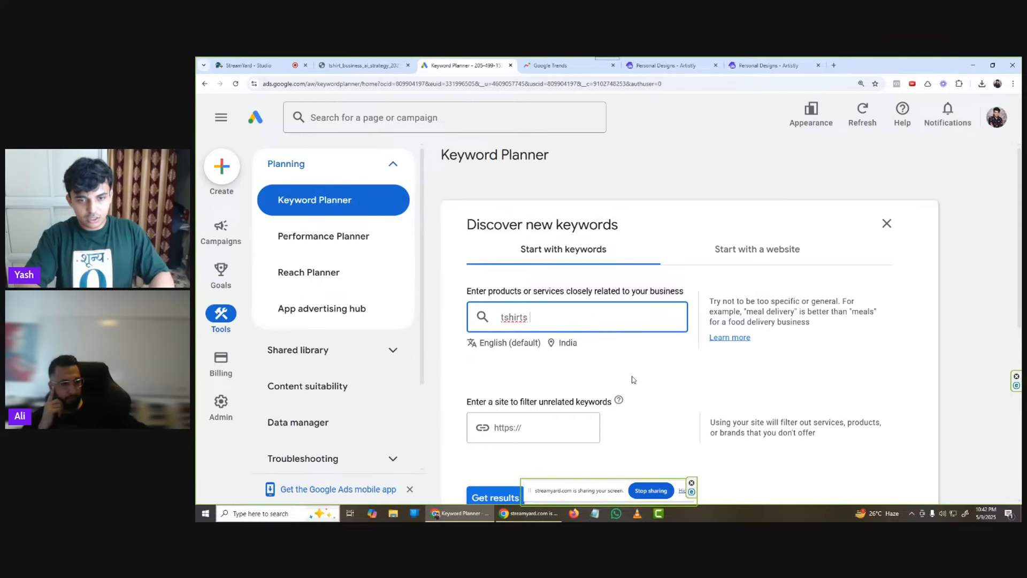
{"action": "type", "text": "for mom"}
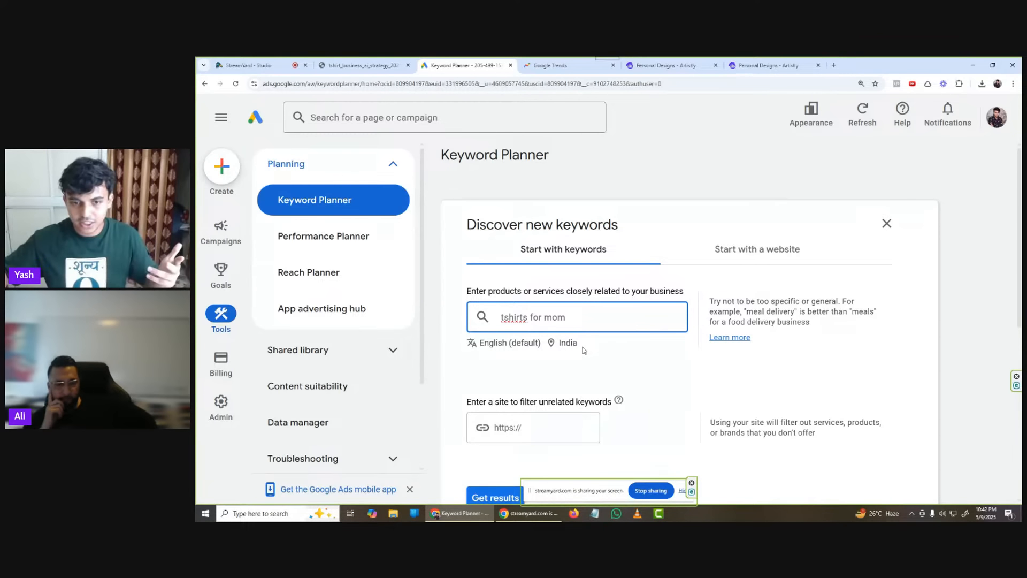
{"action": "key", "text": "Return"}
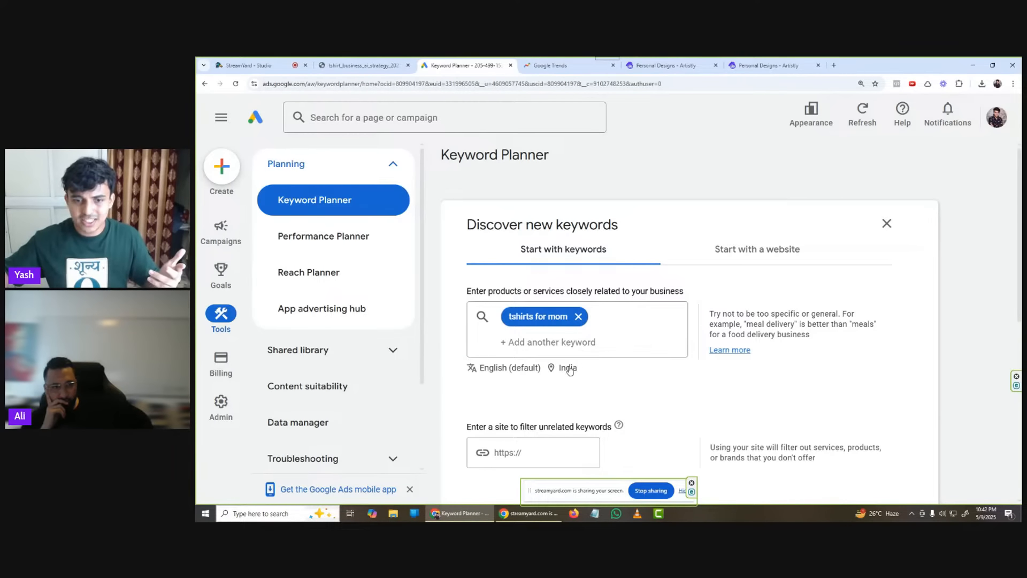
Step: Replace India with United States as the target location of the keyword search and save it
{"action": "left_click", "coordinate": [569, 368]}
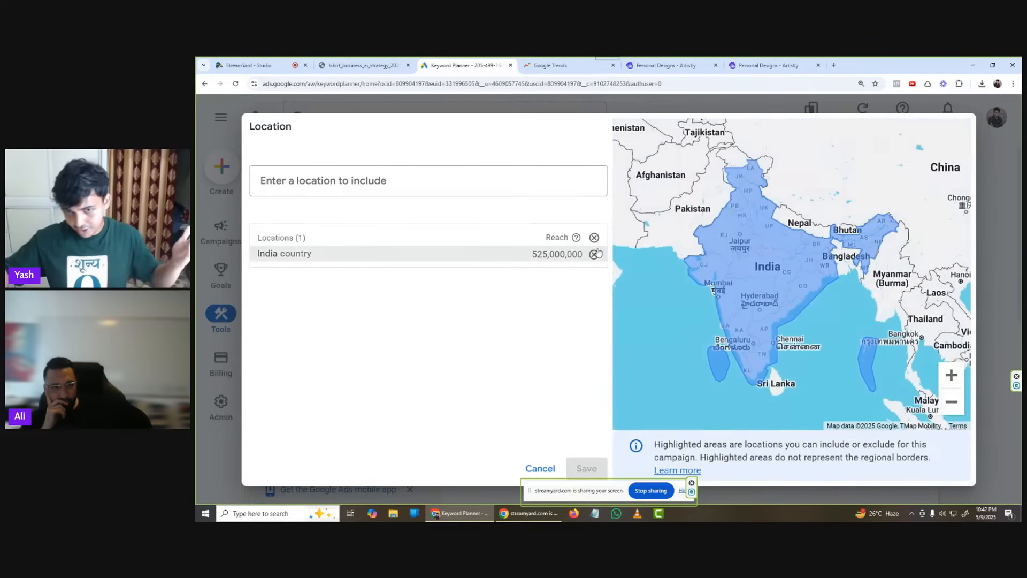
{"action": "left_click", "coordinate": [594, 255]}
{"action": "left_click", "coordinate": [505, 175]}
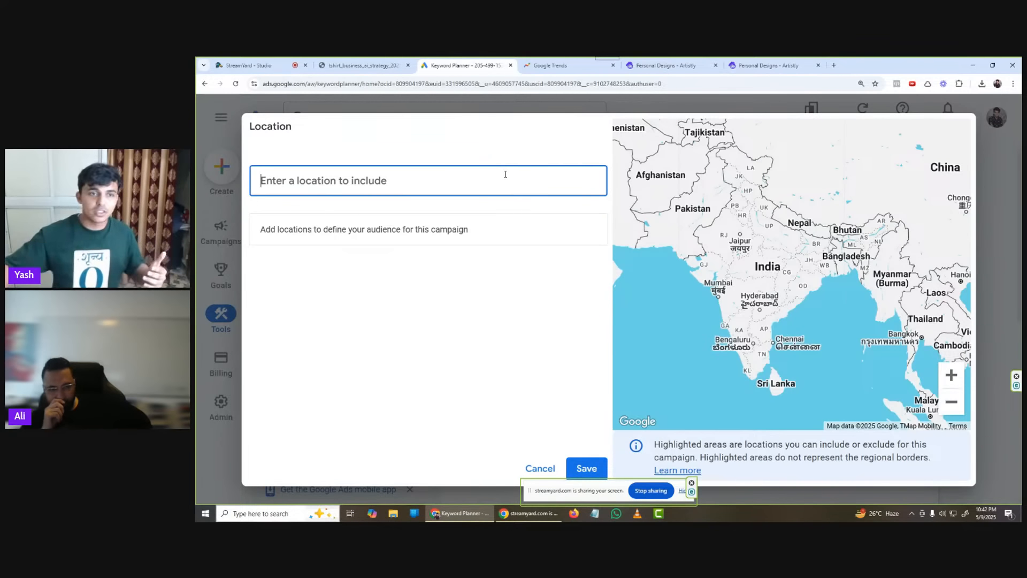
{"action": "type", "text": "united"}
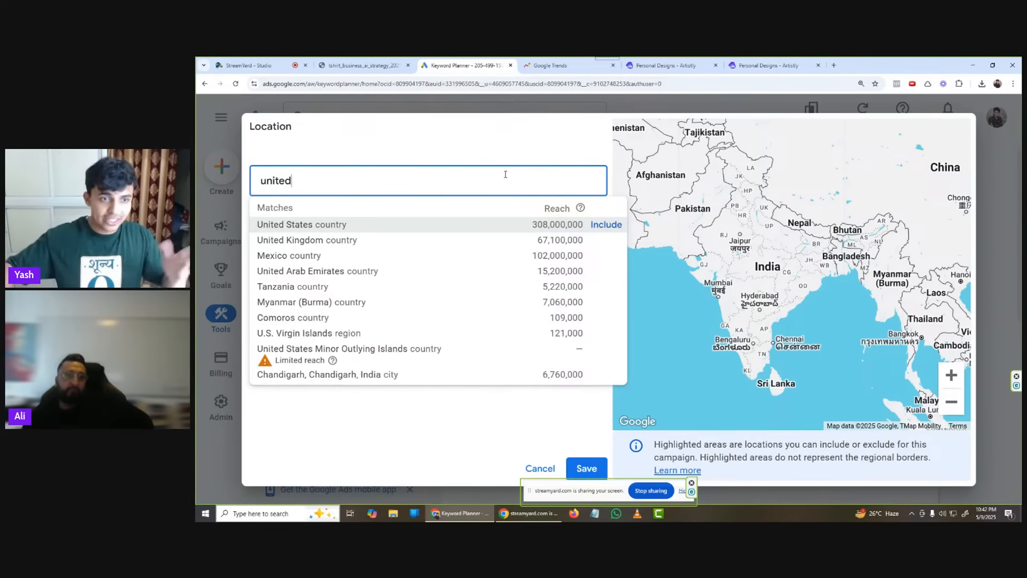
{"action": "left_click", "coordinate": [597, 226]}
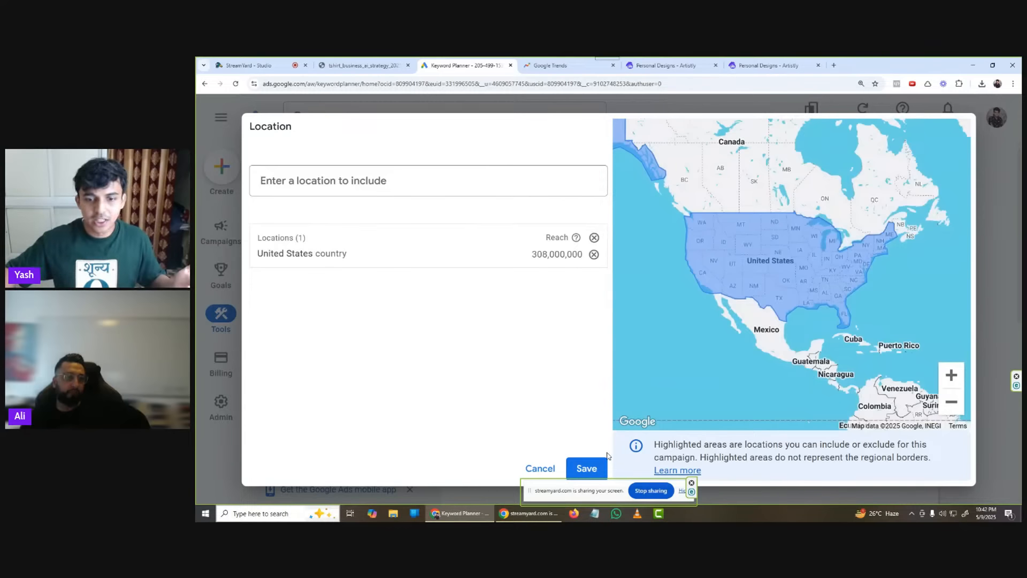
{"action": "left_click", "coordinate": [588, 469]}
Step: Get the keyword ideas for the search and dismiss the Refine keywords suggestions
{"action": "scroll", "coordinate": [641, 441], "scroll_direction": "down", "scroll_amount": 2}
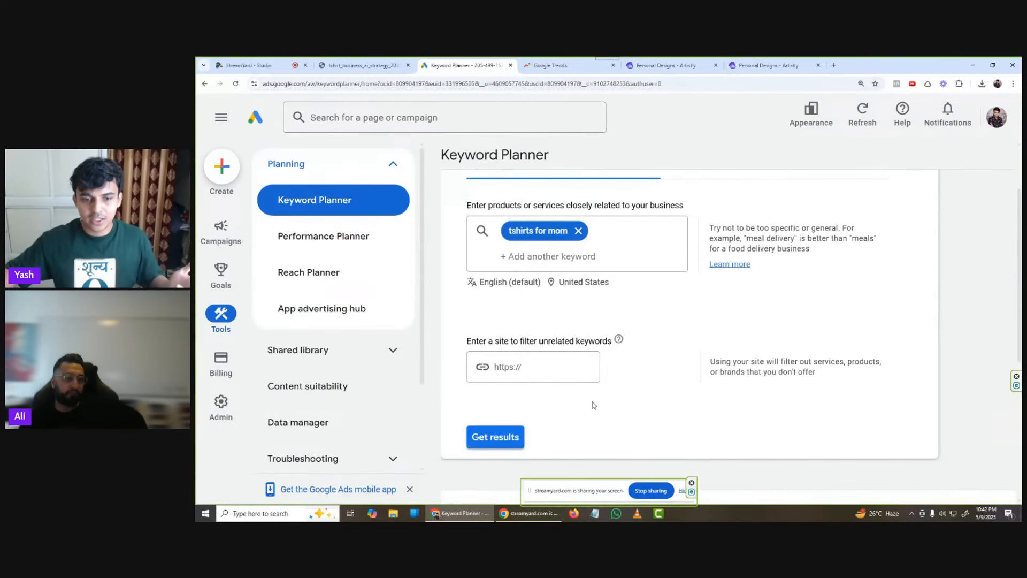
{"action": "left_click", "coordinate": [503, 440]}
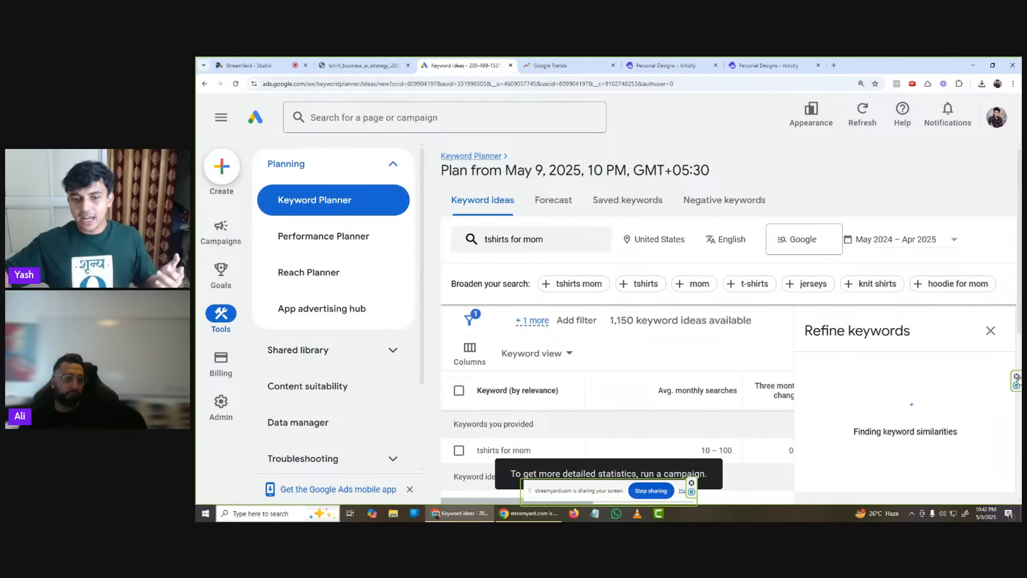
{"action": "scroll", "coordinate": [723, 353], "scroll_direction": "down", "scroll_amount": 1}
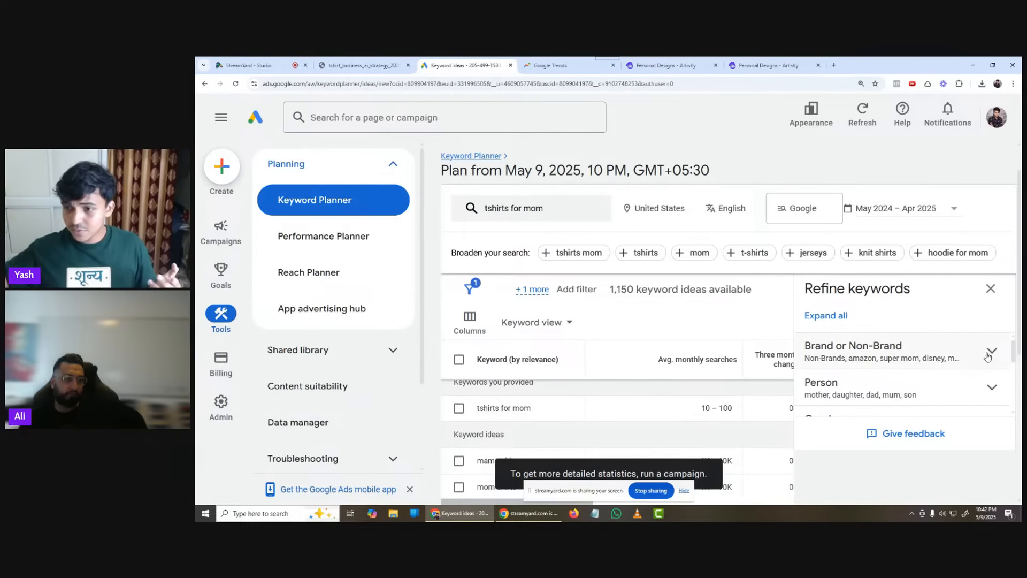
{"action": "left_click", "coordinate": [991, 289]}
Step: Examine the keyword ideas for "tshirts for mom", comparing their monthly searches, three-month change and competition
{"action": "scroll", "coordinate": [711, 449], "scroll_direction": "down", "scroll_amount": 1}
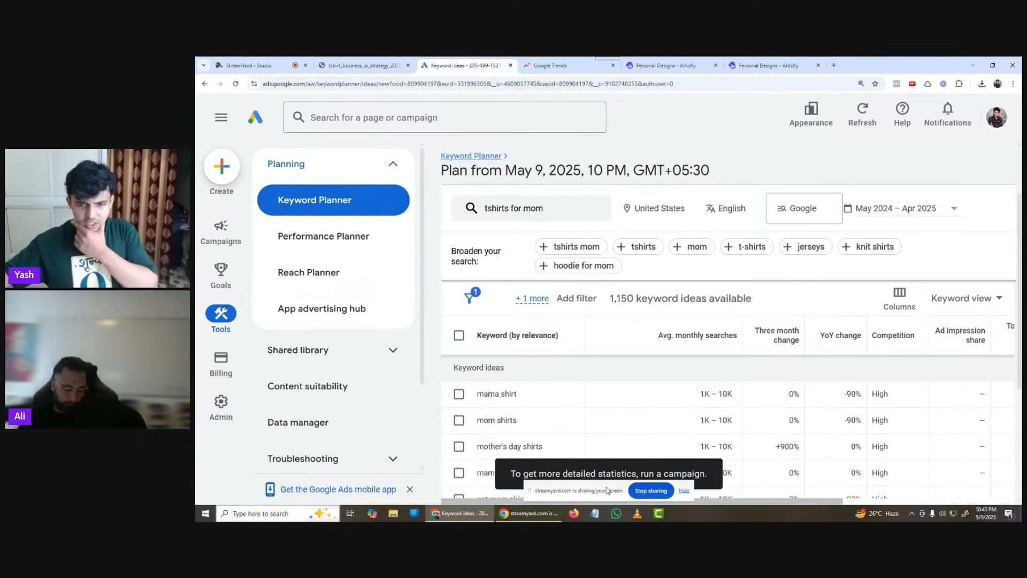
{"action": "left_click_drag", "start_coordinate": [607, 495], "coordinate": [825, 500]}
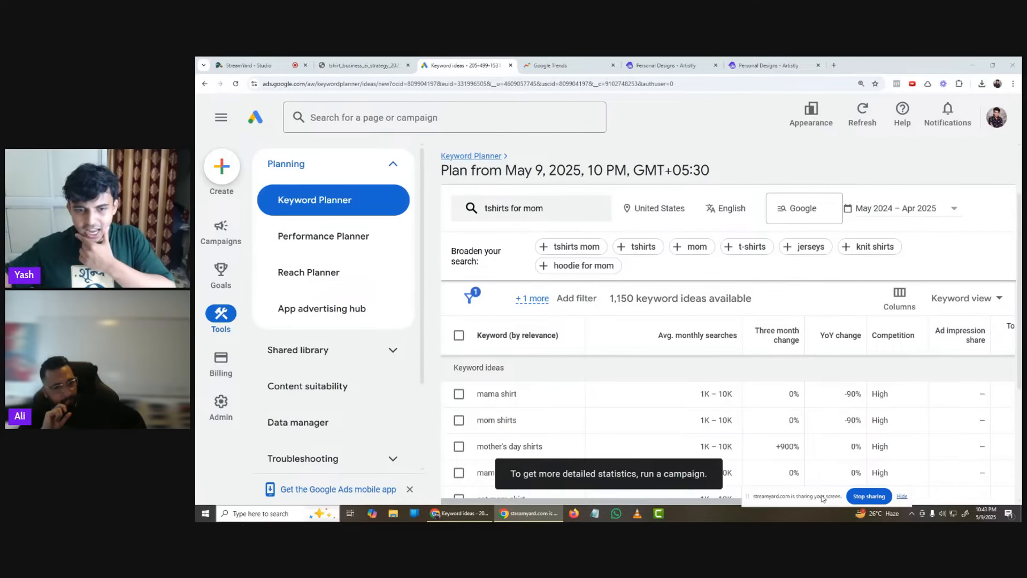
{"action": "scroll", "coordinate": [588, 406], "scroll_direction": "up", "scroll_amount": 1}
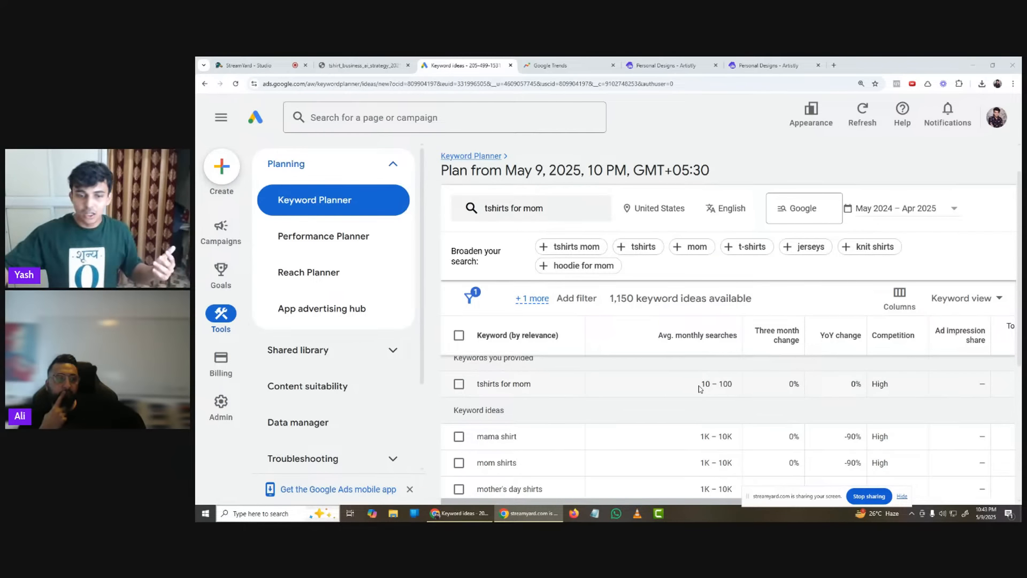
{"action": "scroll", "coordinate": [743, 402], "scroll_direction": "down", "scroll_amount": 1}
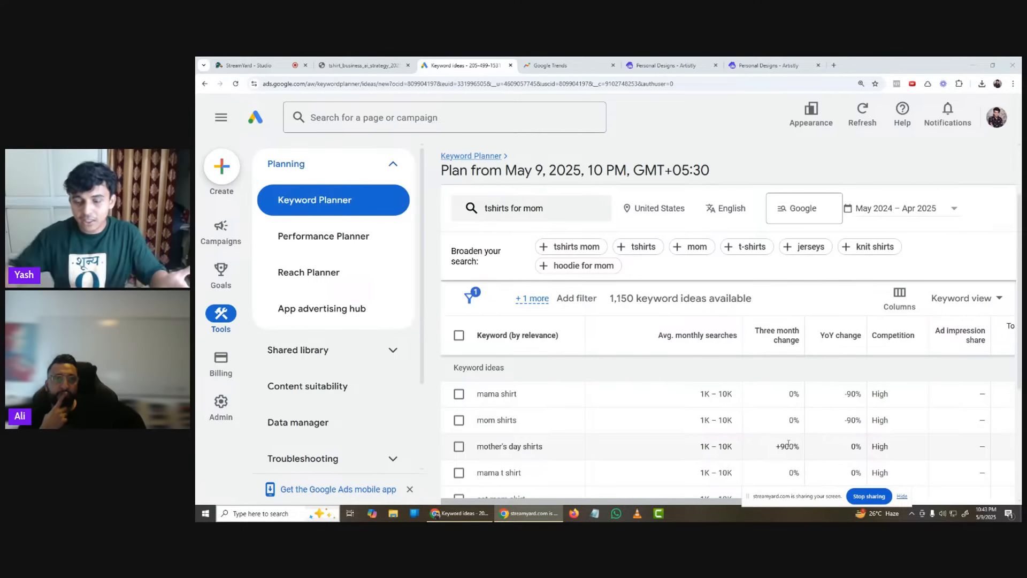
{"action": "scroll", "coordinate": [788, 443], "scroll_direction": "down", "scroll_amount": 1}
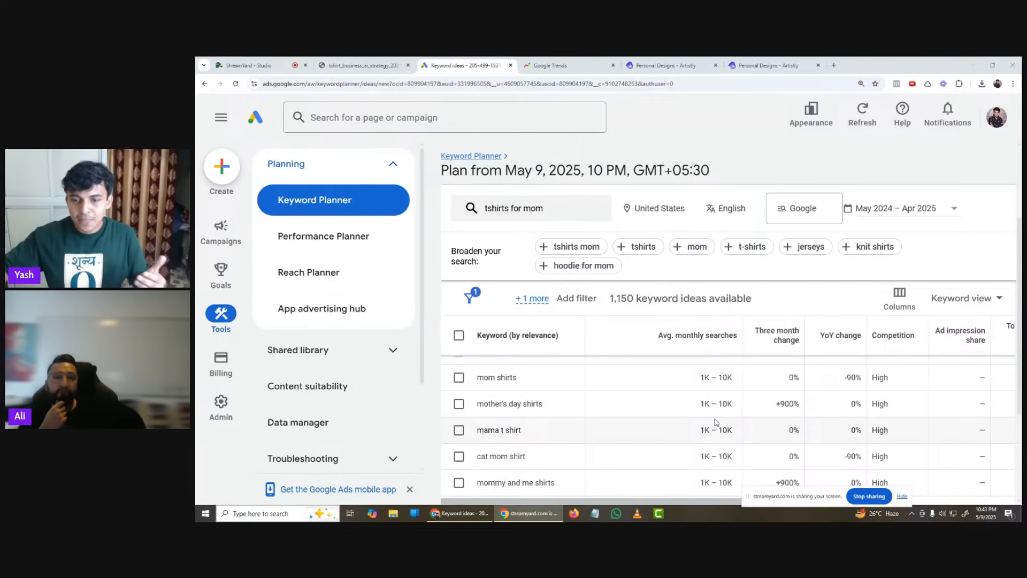
{"action": "scroll", "coordinate": [680, 422], "scroll_direction": "up", "scroll_amount": 1}
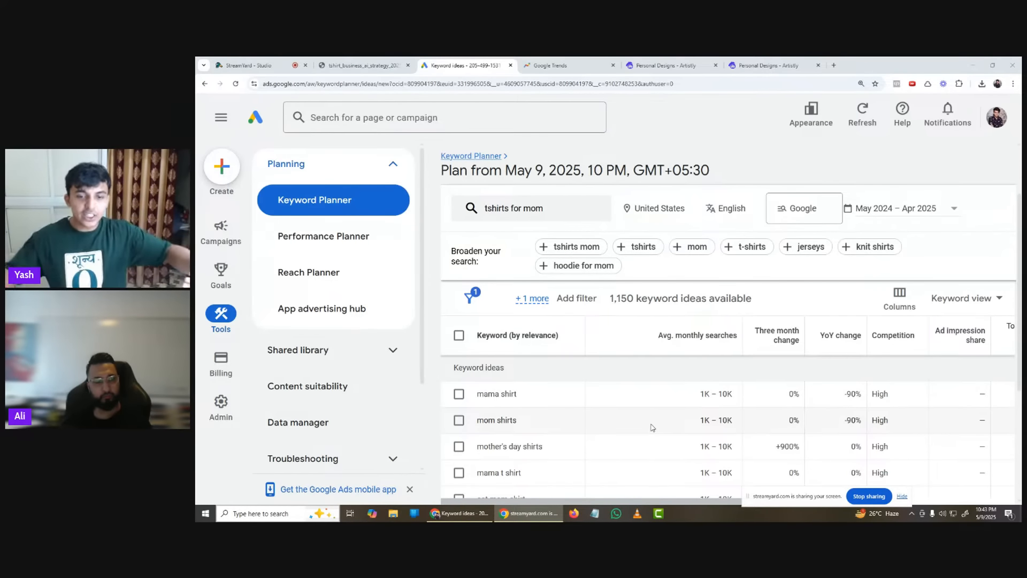
{"action": "scroll", "coordinate": [651, 427], "scroll_direction": "down", "scroll_amount": 2}
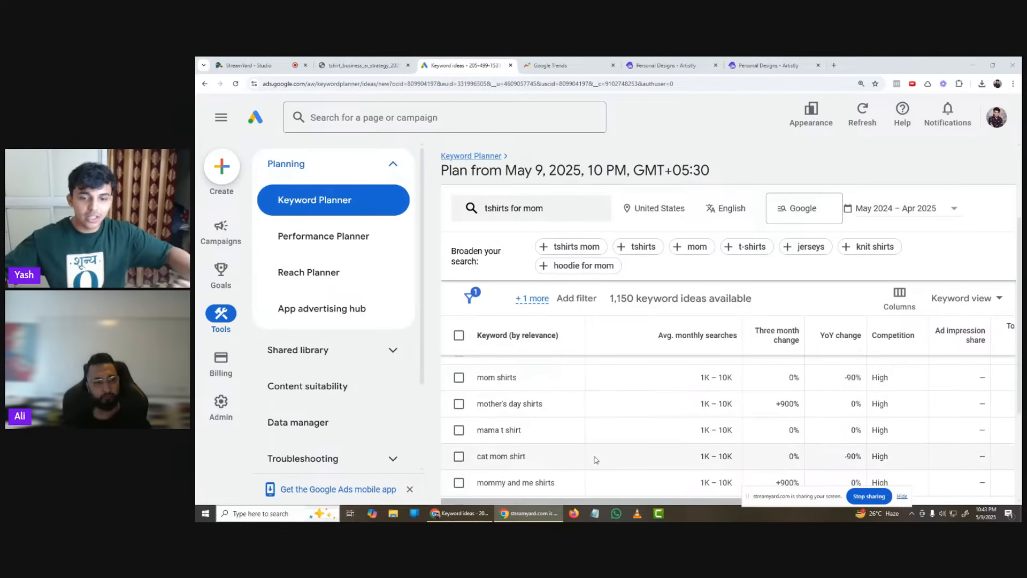
{"action": "scroll", "coordinate": [550, 455], "scroll_direction": "down", "scroll_amount": 2}
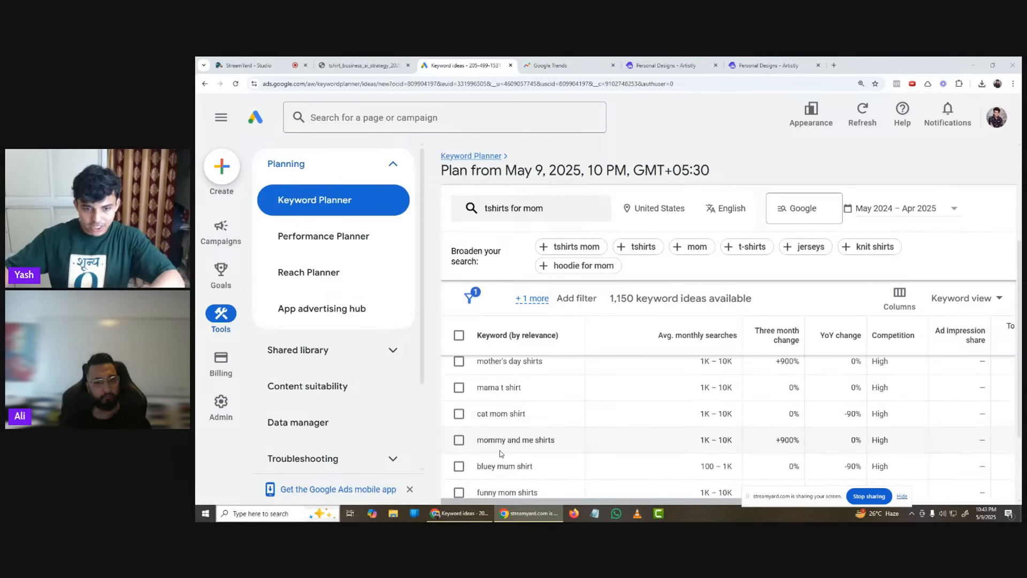
{"action": "scroll", "coordinate": [486, 446], "scroll_direction": "down", "scroll_amount": 2}
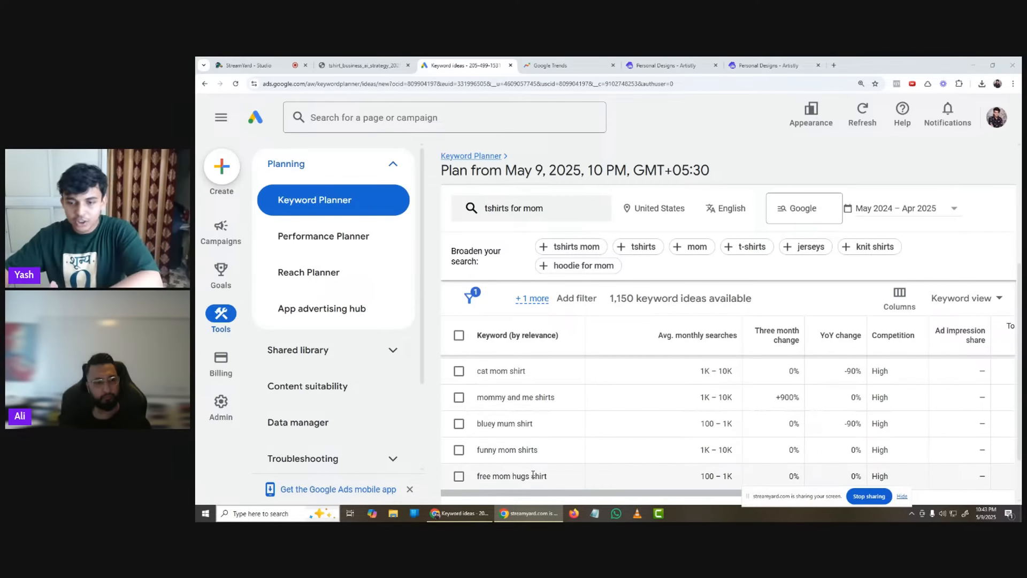
Step: Sort the keyword ideas by average monthly searches in descending order and review the sorted list
{"action": "scroll", "coordinate": [635, 413], "scroll_direction": "up", "scroll_amount": 5}
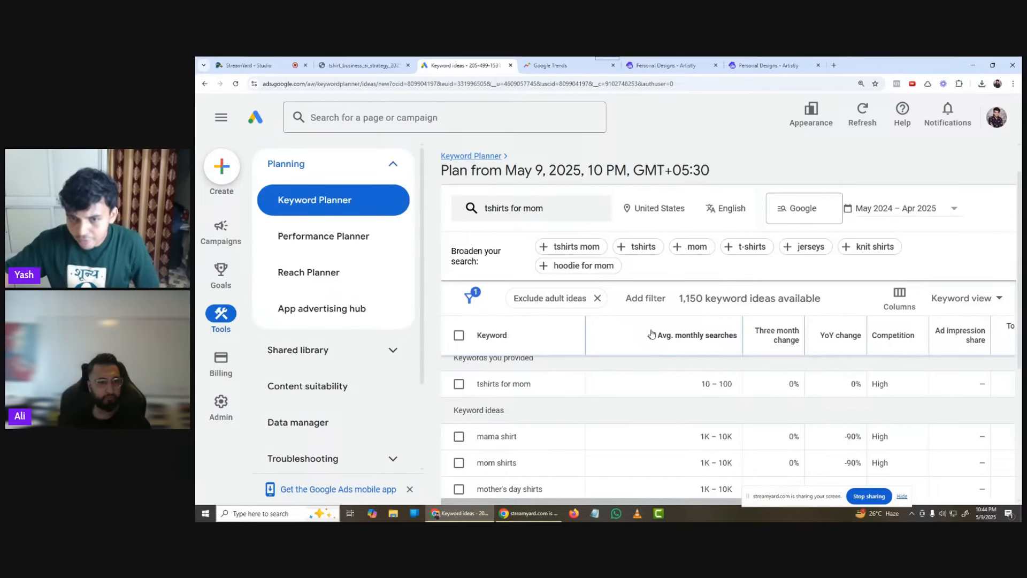
{"action": "scroll", "coordinate": [676, 339], "scroll_direction": "down", "scroll_amount": 1}
{"action": "scroll", "coordinate": [653, 415], "scroll_direction": "up", "scroll_amount": 1}
{"action": "scroll", "coordinate": [651, 422], "scroll_direction": "down", "scroll_amount": 1}
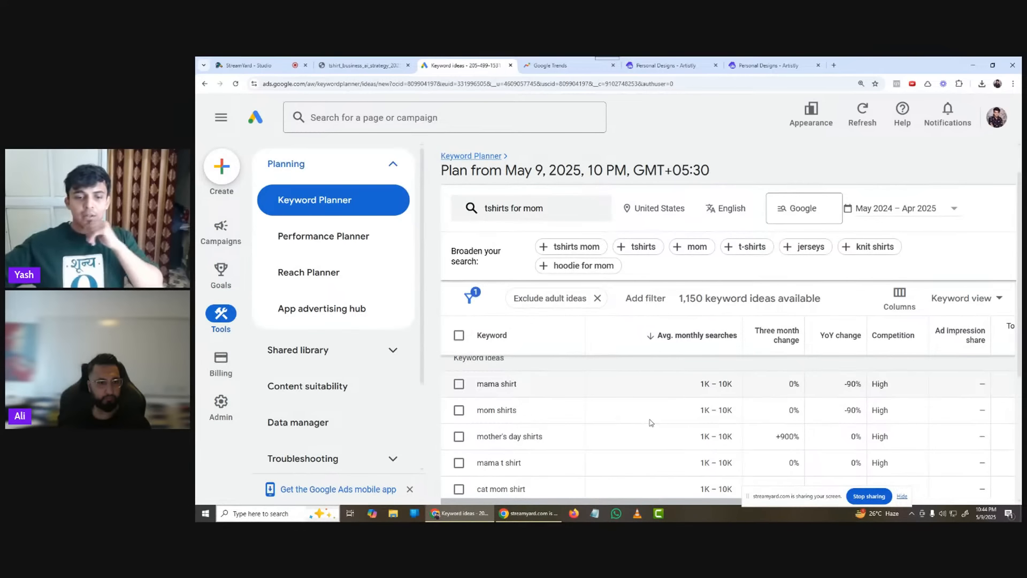
{"action": "scroll", "coordinate": [554, 414], "scroll_direction": "down", "scroll_amount": 1}
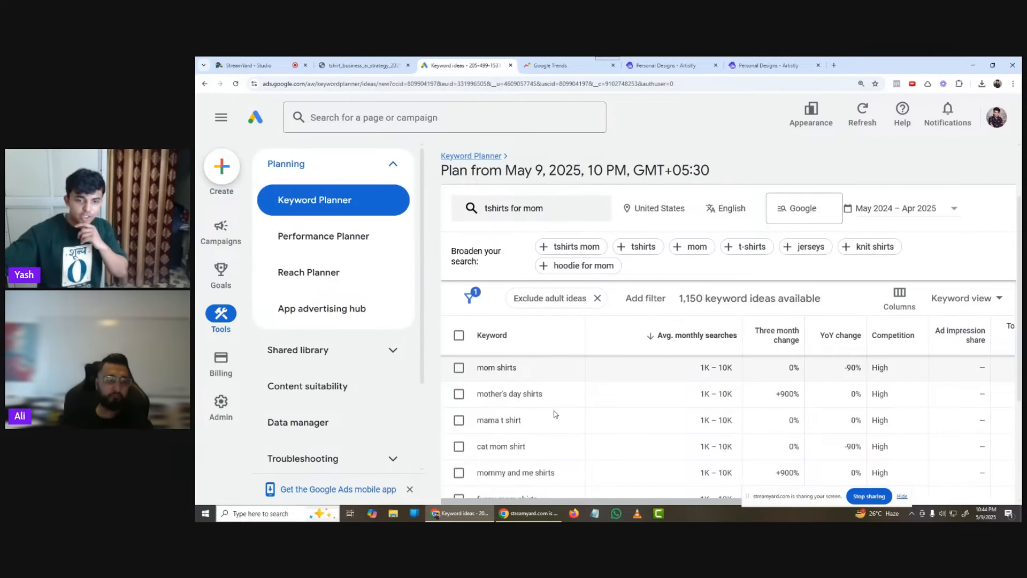
{"action": "scroll", "coordinate": [556, 428], "scroll_direction": "down", "scroll_amount": 1}
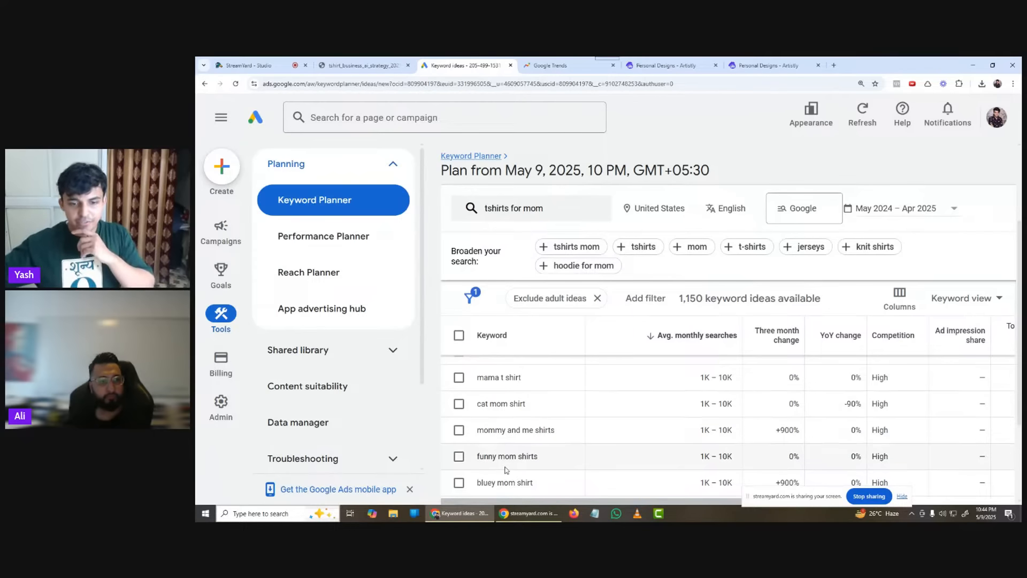
{"action": "scroll", "coordinate": [507, 466], "scroll_direction": "down", "scroll_amount": 1}
{"action": "scroll", "coordinate": [541, 449], "scroll_direction": "down", "scroll_amount": 1}
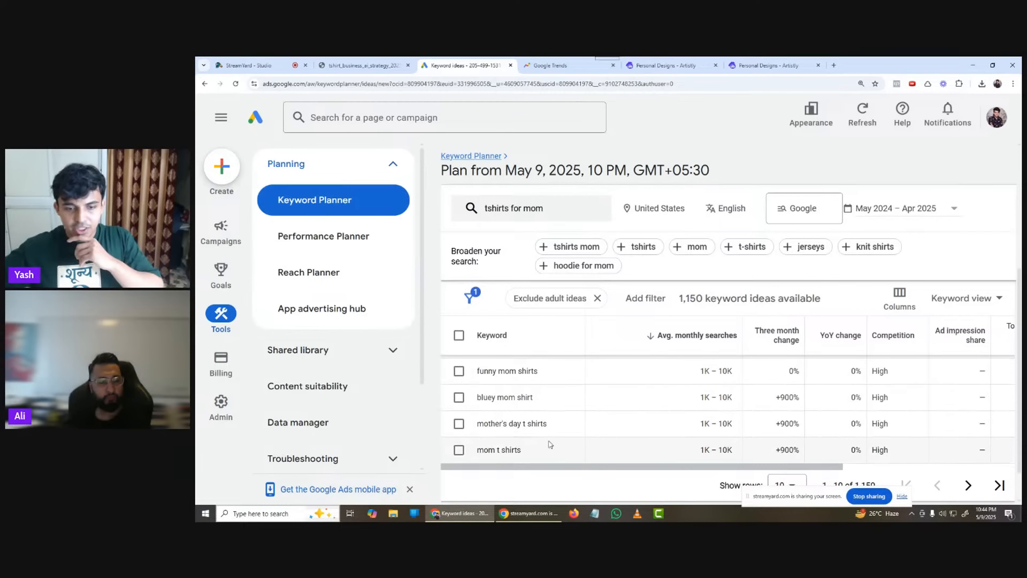
{"action": "scroll", "coordinate": [642, 426], "scroll_direction": "up", "scroll_amount": 5}
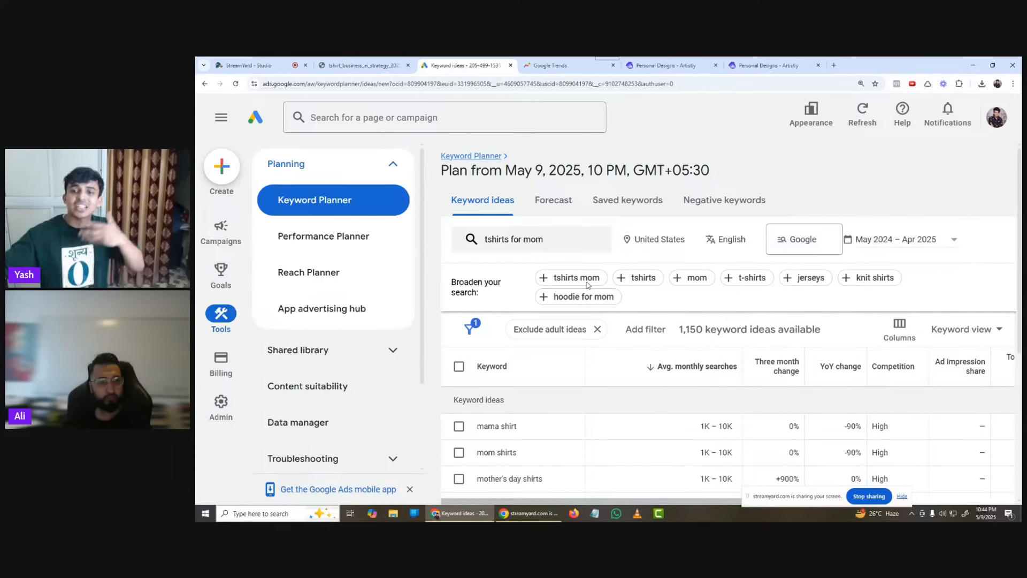
Step: Open the plan's search keywords for editing
{"action": "left_click", "coordinate": [588, 247]}
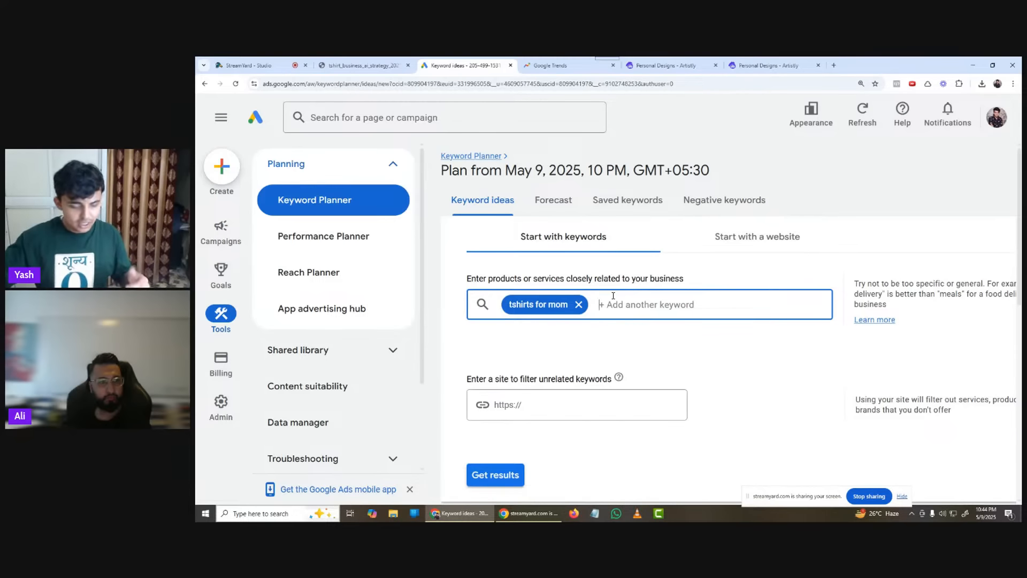
{"action": "type", "text": "gifts for mom"}
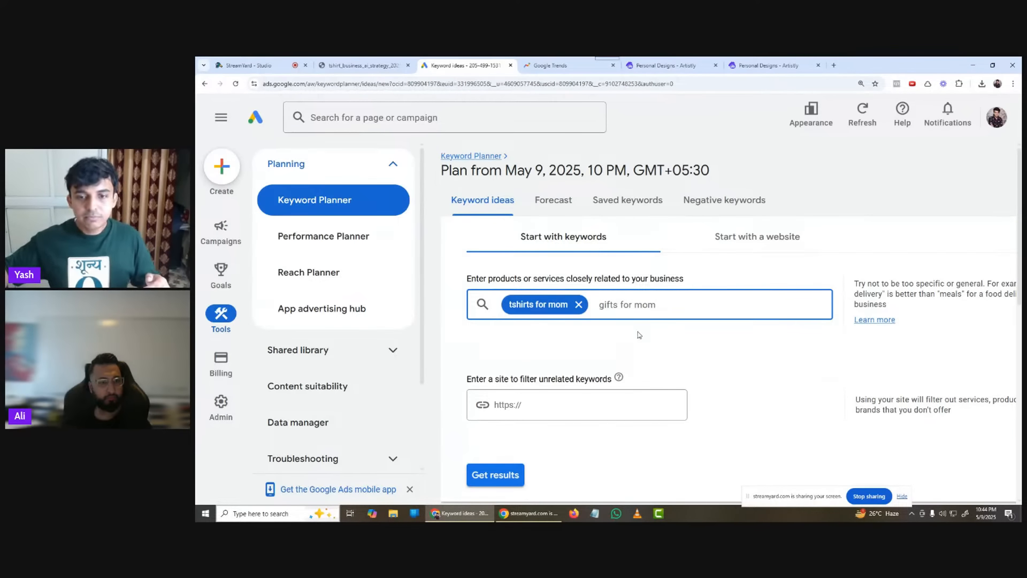
{"action": "left_click_drag", "start_coordinate": [674, 298], "coordinate": [608, 304]}
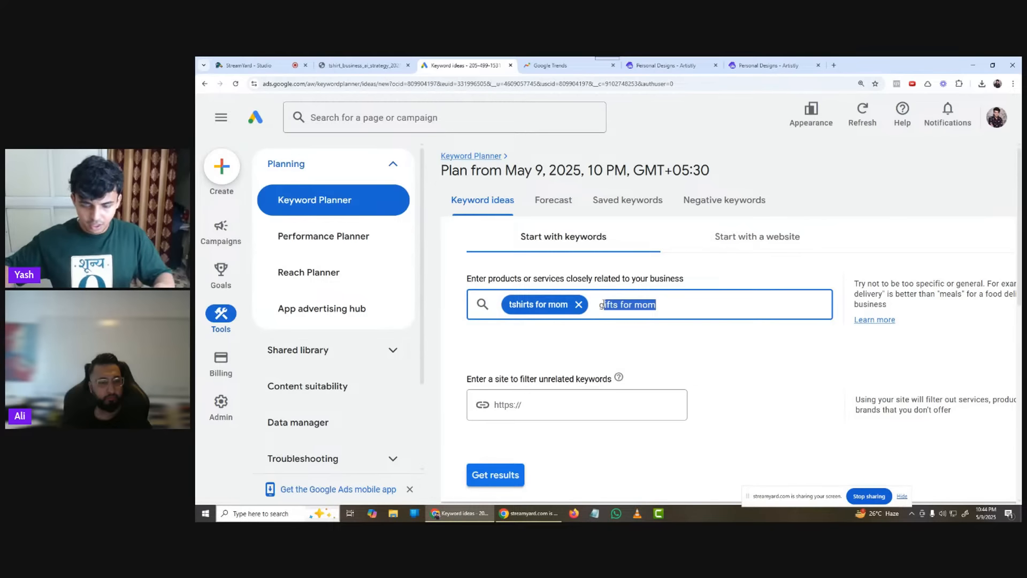
{"action": "key", "text": "BackSpace"}
{"action": "key", "text": "BackSpace"}
Step: Add "tshirt gift" as a second search keyword and get the updated keyword ideas
{"action": "type", "text": "s"}
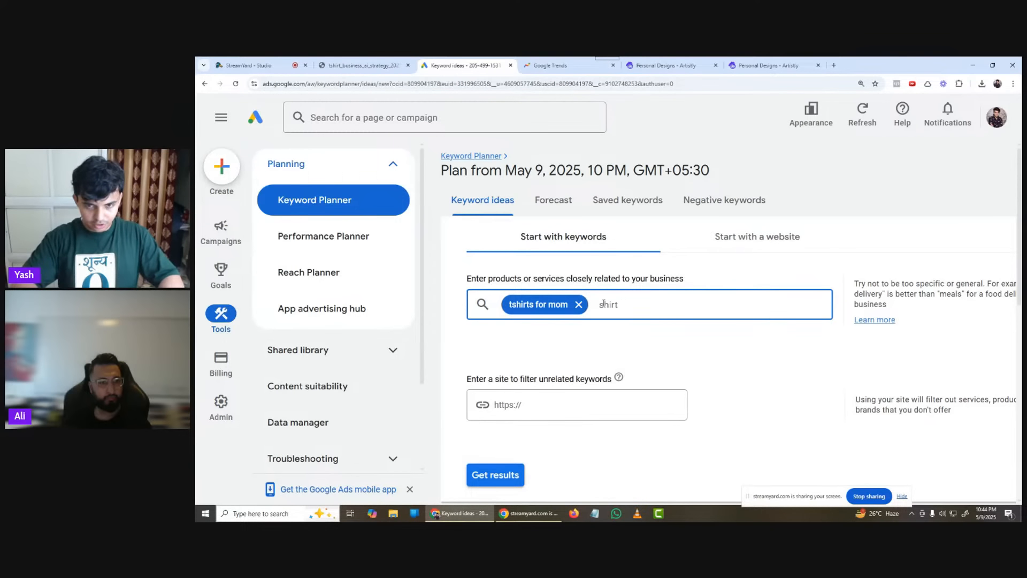
{"action": "key", "text": "BackSpace"}
{"action": "type", "text": "t"}
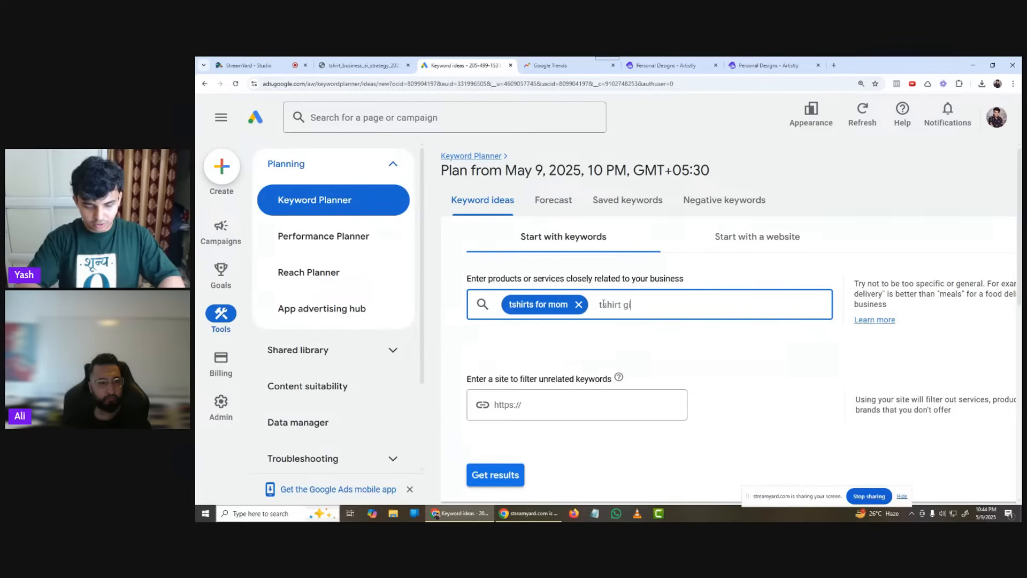
{"action": "left_click", "coordinate": [491, 473]}
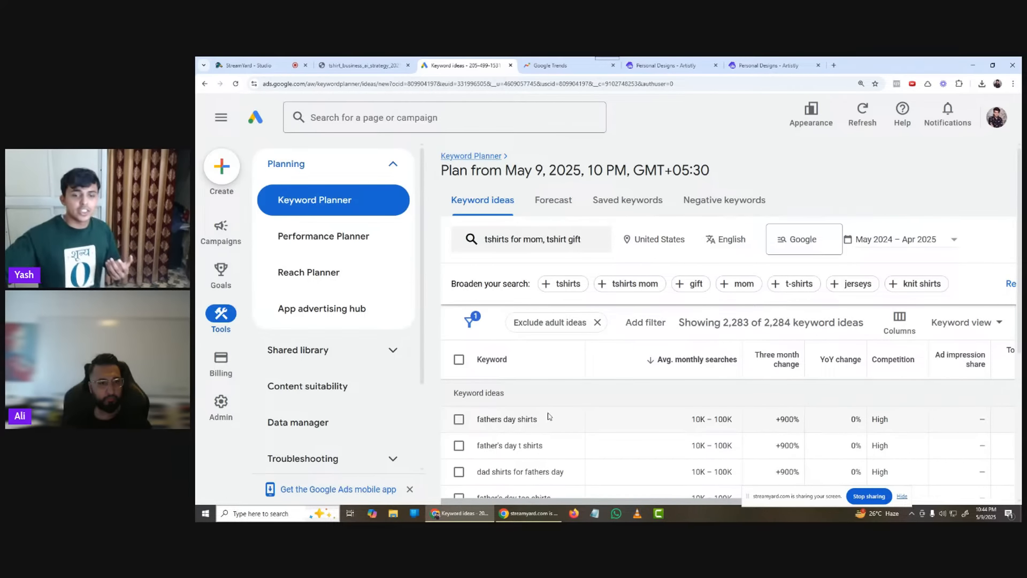
Step: Examine the keyword ideas for "tshirts for mom" and "tshirt gift", comparing their monthly searches, three-month change and competition
{"action": "scroll", "coordinate": [548, 416], "scroll_direction": "down", "scroll_amount": 2}
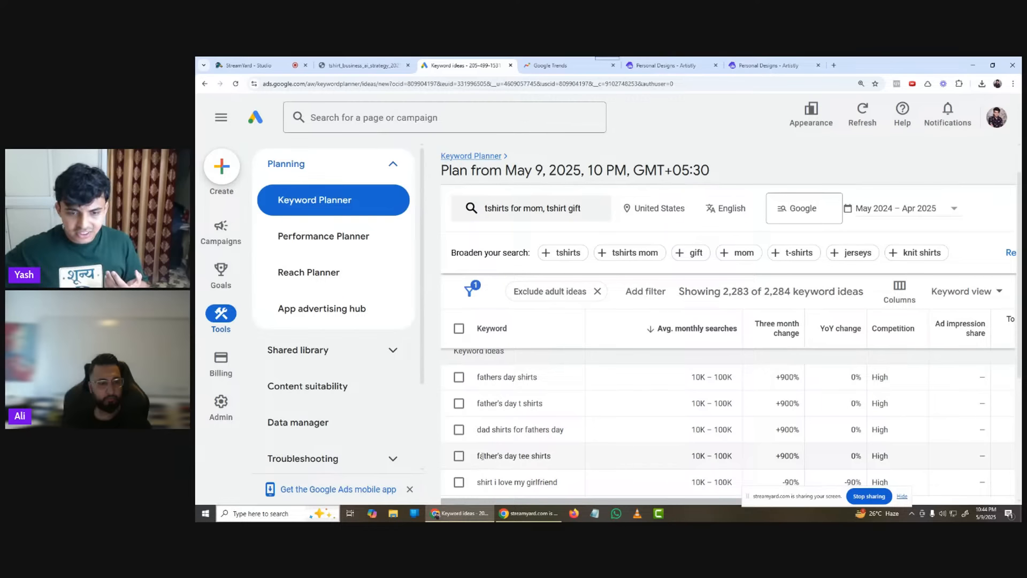
{"action": "scroll", "coordinate": [542, 452], "scroll_direction": "down", "scroll_amount": 2}
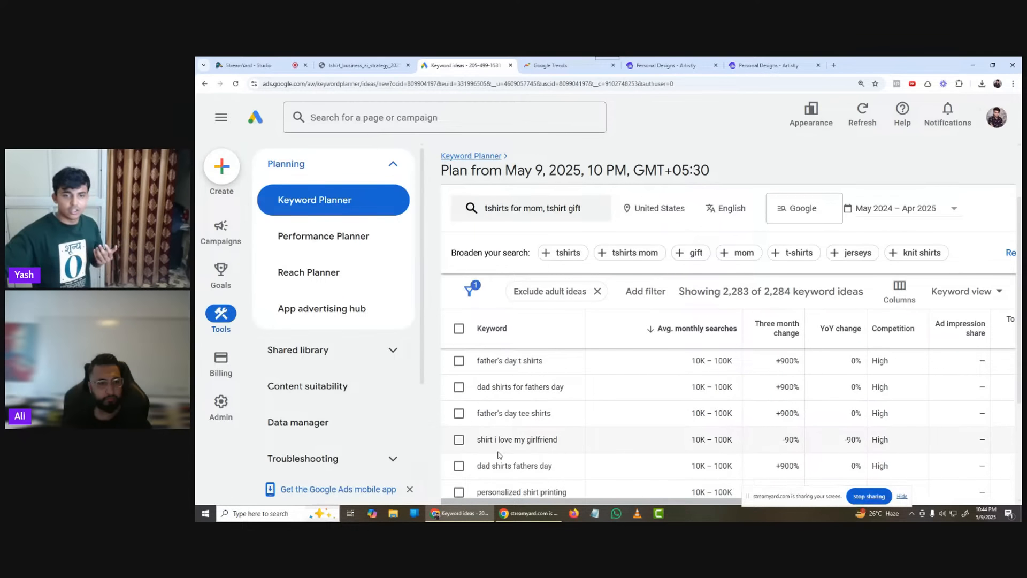
{"action": "scroll", "coordinate": [512, 442], "scroll_direction": "down", "scroll_amount": 2}
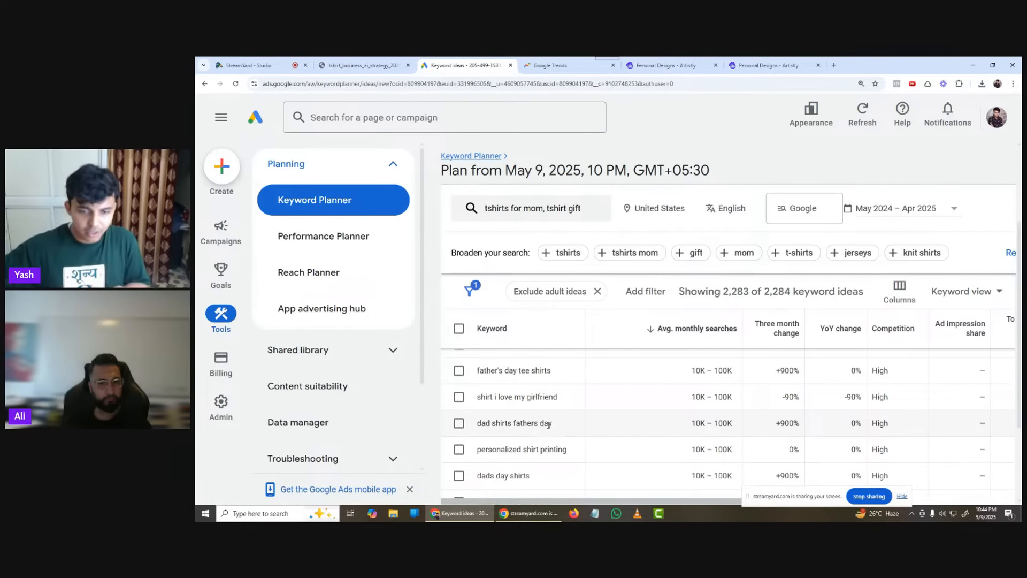
{"action": "scroll", "coordinate": [525, 424], "scroll_direction": "down", "scroll_amount": 5}
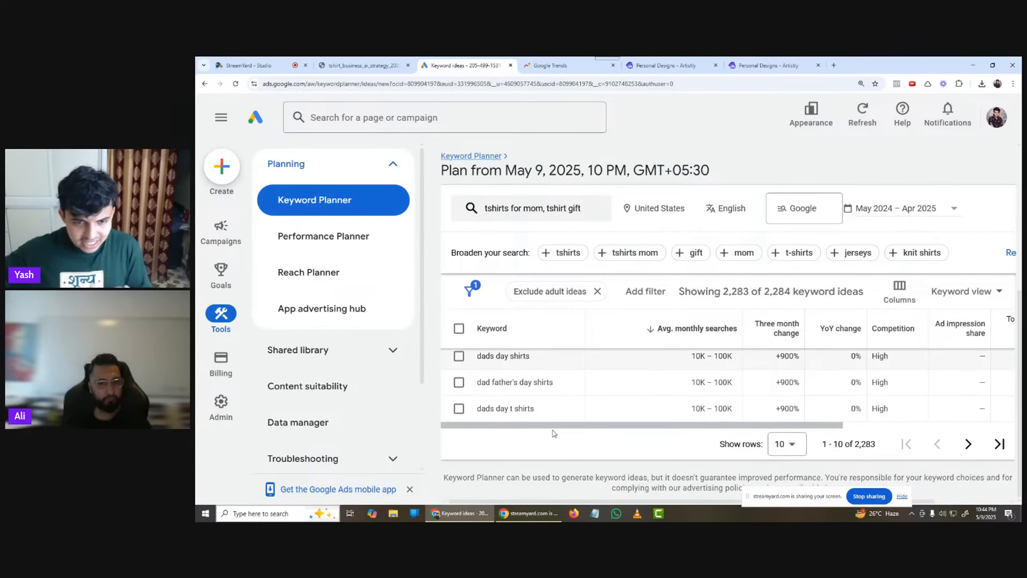
{"action": "scroll", "coordinate": [633, 409], "scroll_direction": "up", "scroll_amount": 6}
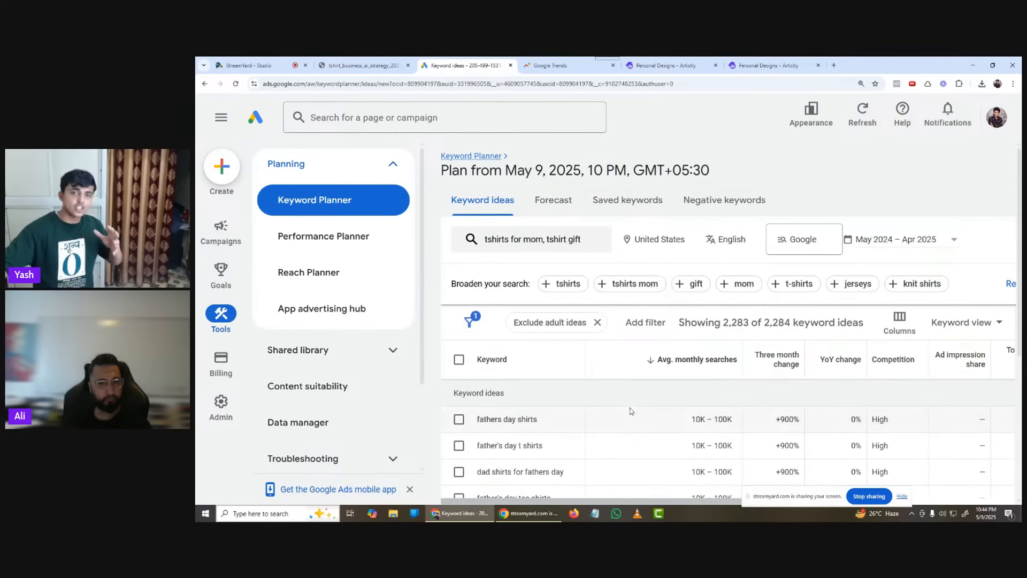
{"action": "scroll", "coordinate": [597, 350], "scroll_direction": "down", "scroll_amount": 1}
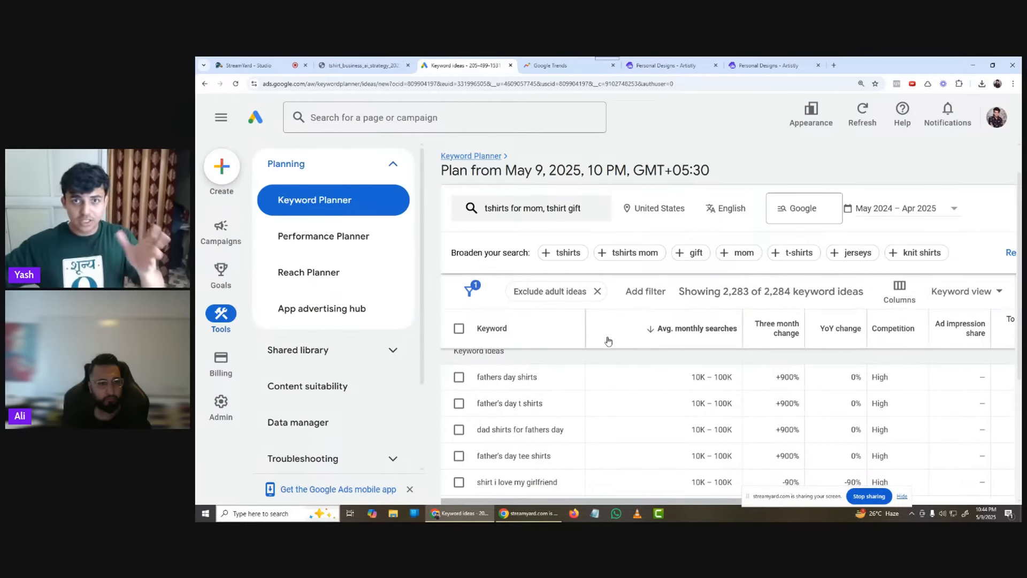
{"action": "scroll", "coordinate": [600, 411], "scroll_direction": "up", "scroll_amount": 1}
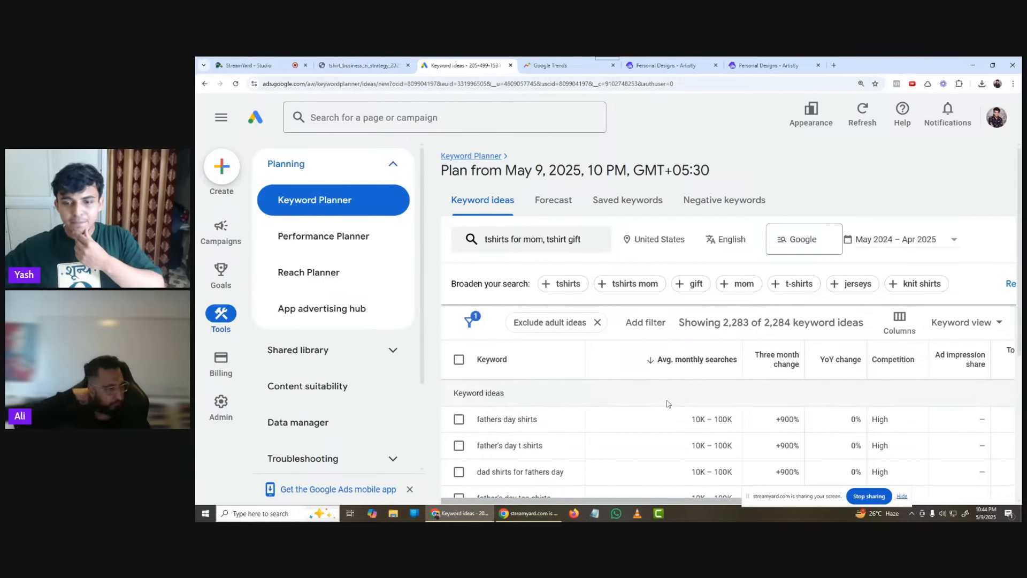
{"action": "scroll", "coordinate": [658, 417], "scroll_direction": "down", "scroll_amount": 1}
{"action": "scroll", "coordinate": [543, 277], "scroll_direction": "up", "scroll_amount": 1}
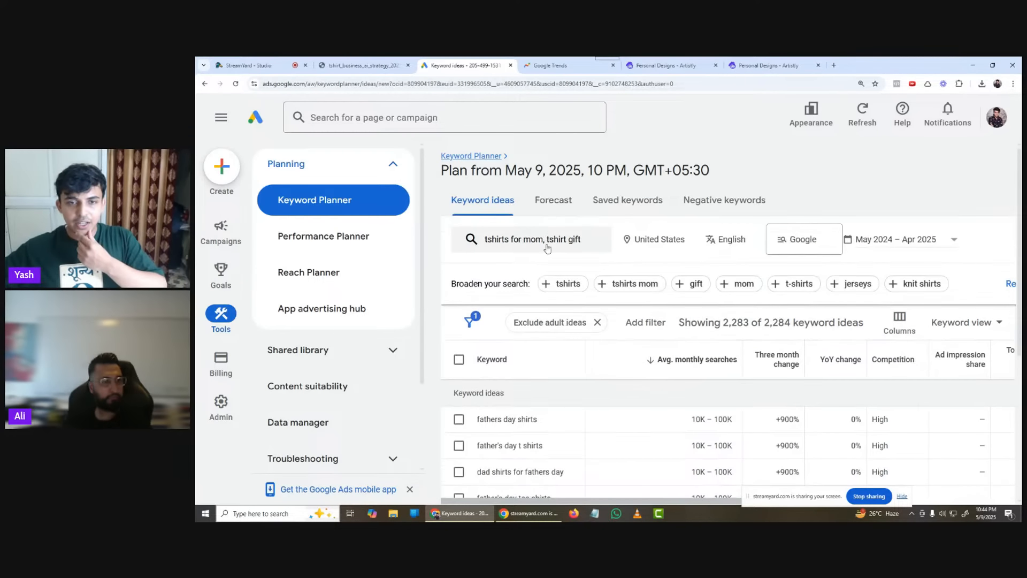
Step: Remove "tshirts for mom" from the search keywords and get keyword ideas for "tshirt gift" alone
{"action": "left_click", "coordinate": [529, 238]}
{"action": "left_click", "coordinate": [575, 304]}
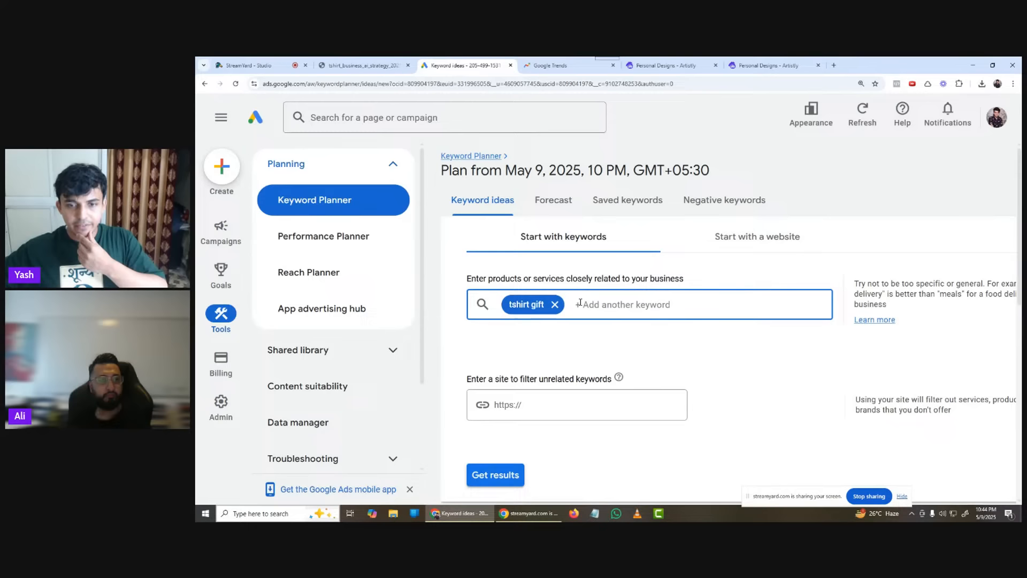
{"action": "left_click", "coordinate": [511, 476]}
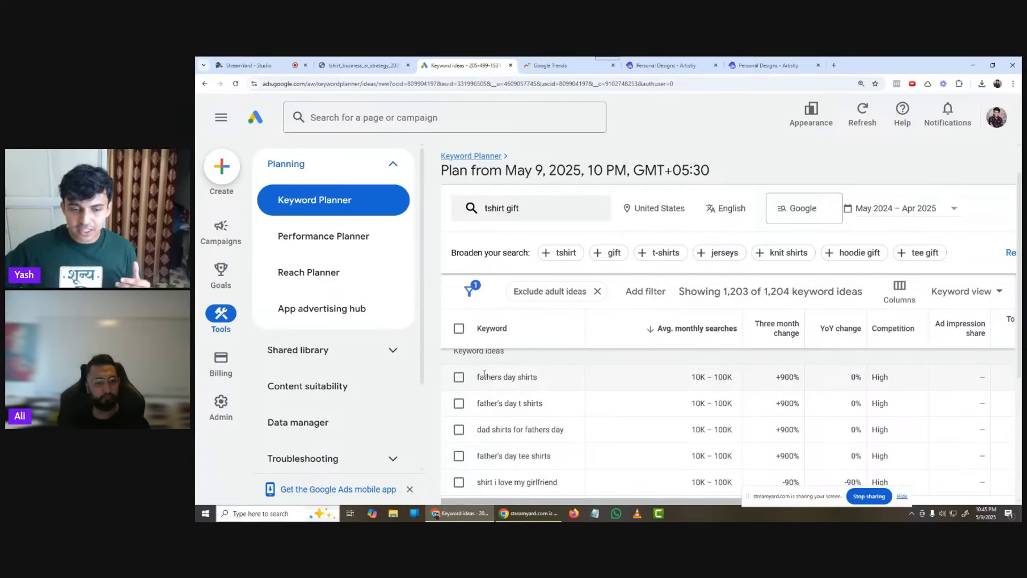
Step: Review the first page of keyword ideas for "tshirt gift" and move on to the second page
{"action": "scroll", "coordinate": [580, 424], "scroll_direction": "down", "scroll_amount": 1}
{"action": "scroll", "coordinate": [584, 417], "scroll_direction": "down", "scroll_amount": 1}
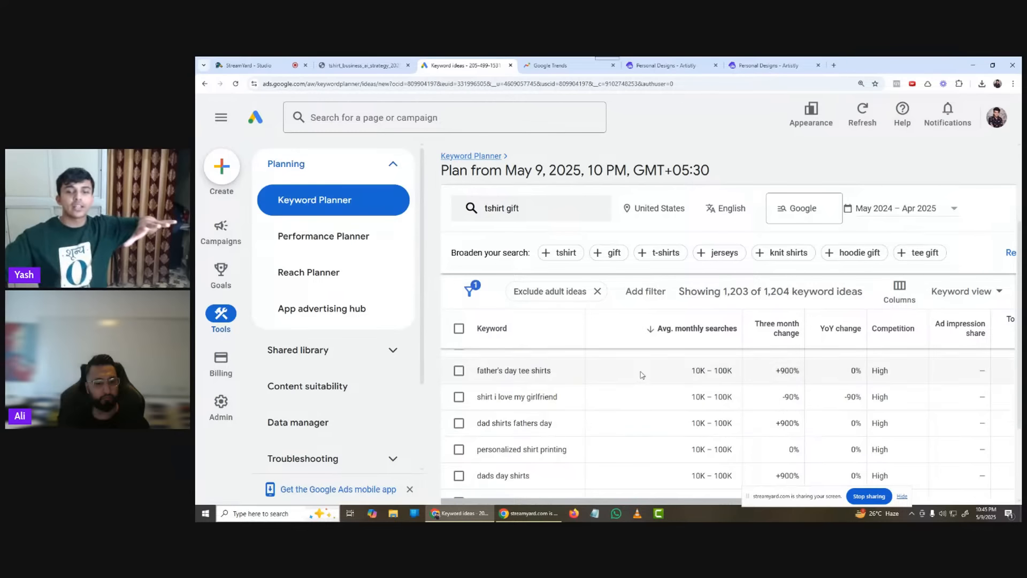
{"action": "scroll", "coordinate": [642, 375], "scroll_direction": "down", "scroll_amount": 3}
{"action": "left_click", "coordinate": [967, 444]}
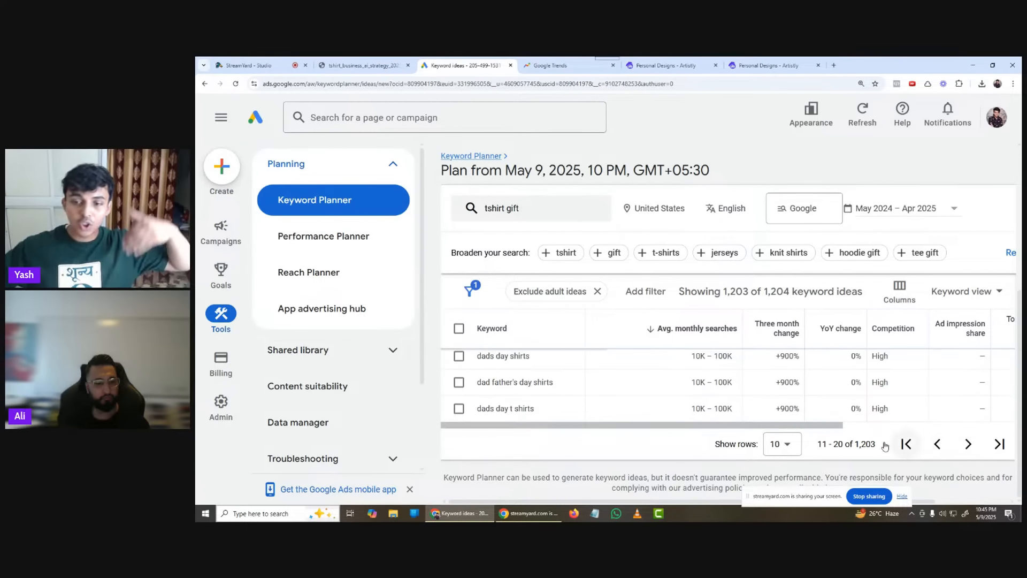
Step: Examine the second page of "tshirt gift" ideas for specific niches, highlighting the keyword "funny fathers day shirts"
{"action": "scroll", "coordinate": [653, 434], "scroll_direction": "down", "scroll_amount": 1}
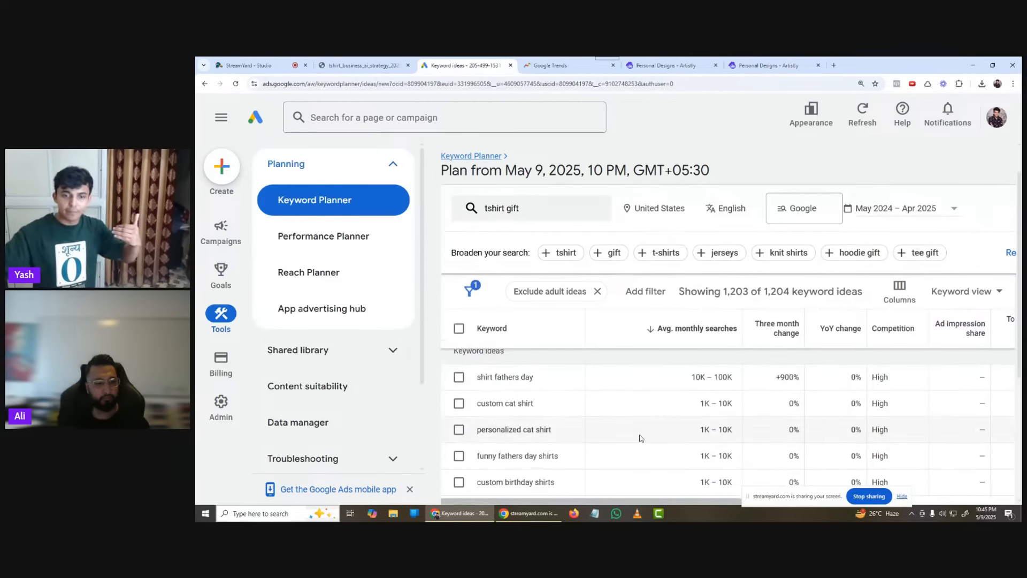
{"action": "scroll", "coordinate": [517, 454], "scroll_direction": "down", "scroll_amount": 1}
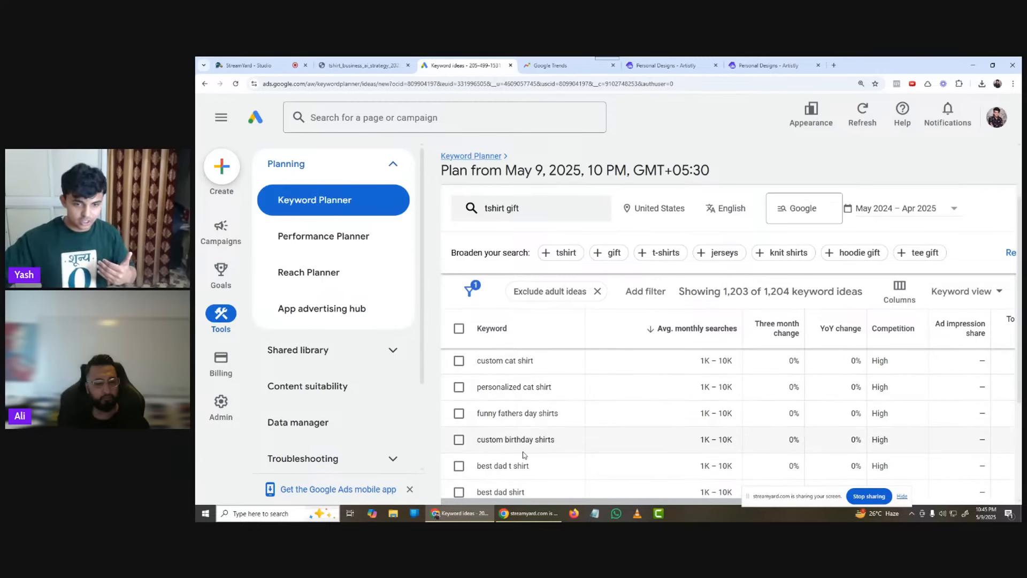
{"action": "left_click_drag", "start_coordinate": [478, 416], "coordinate": [555, 414]}
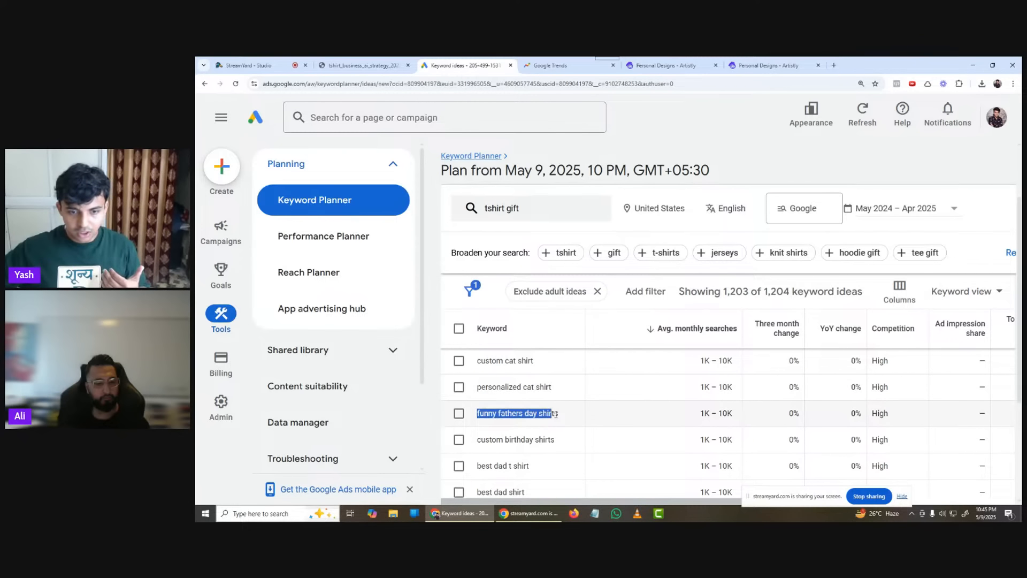
{"action": "scroll", "coordinate": [503, 426], "scroll_direction": "down", "scroll_amount": 1}
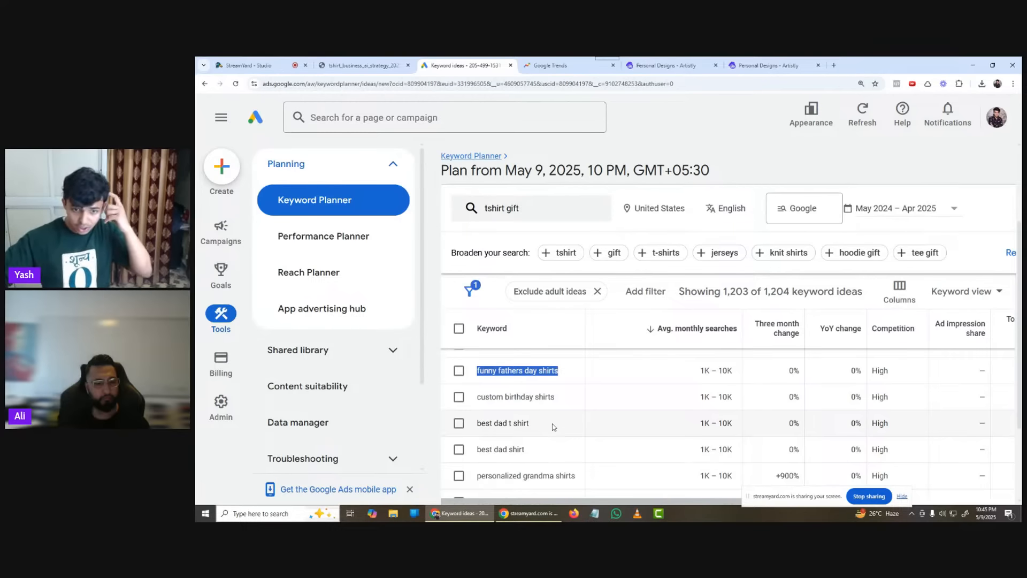
{"action": "scroll", "coordinate": [554, 427], "scroll_direction": "down", "scroll_amount": 1}
{"action": "scroll", "coordinate": [529, 444], "scroll_direction": "down", "scroll_amount": 1}
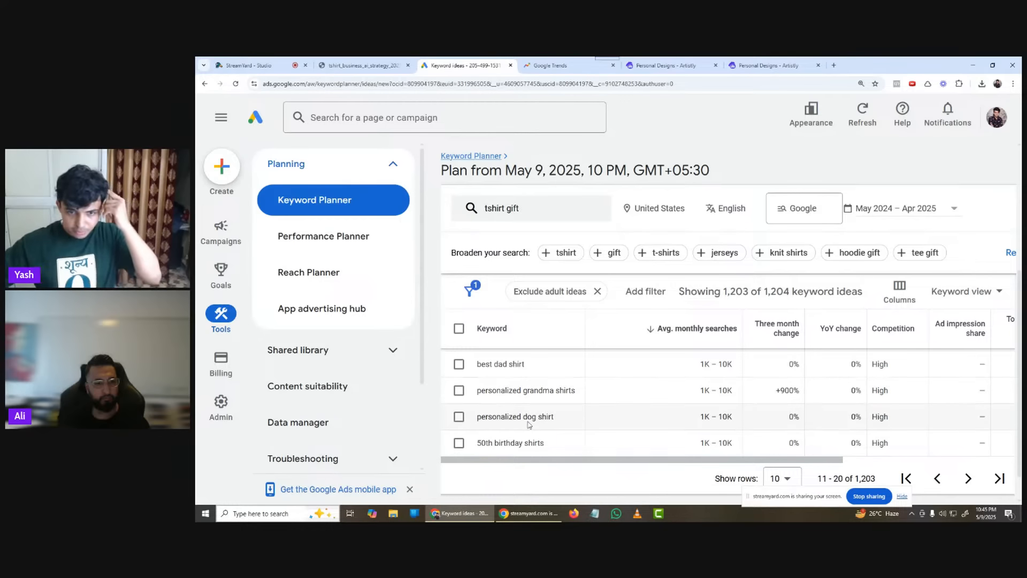
{"action": "scroll", "coordinate": [602, 418], "scroll_direction": "up", "scroll_amount": 1}
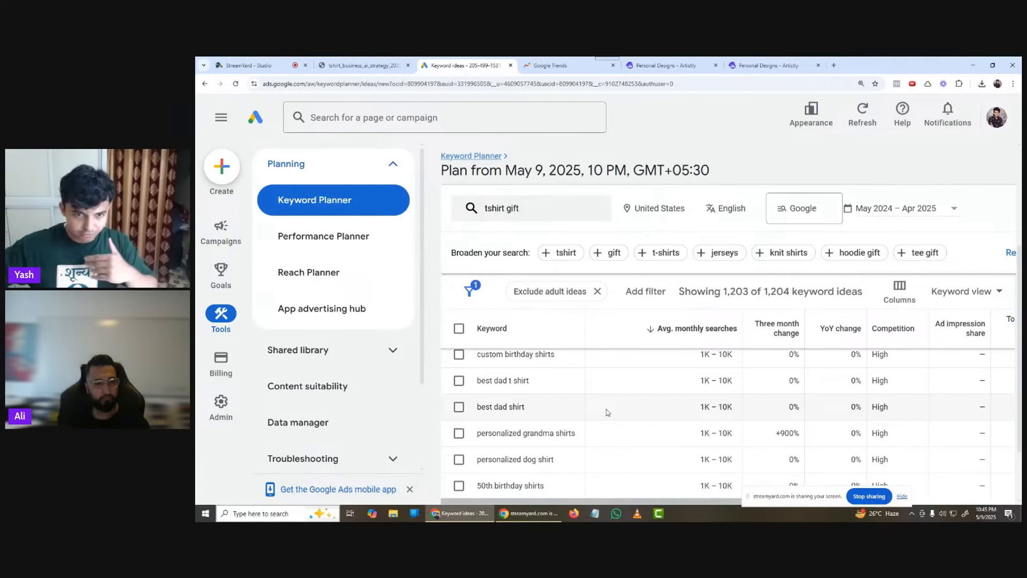
{"action": "scroll", "coordinate": [606, 412], "scroll_direction": "up", "scroll_amount": 1}
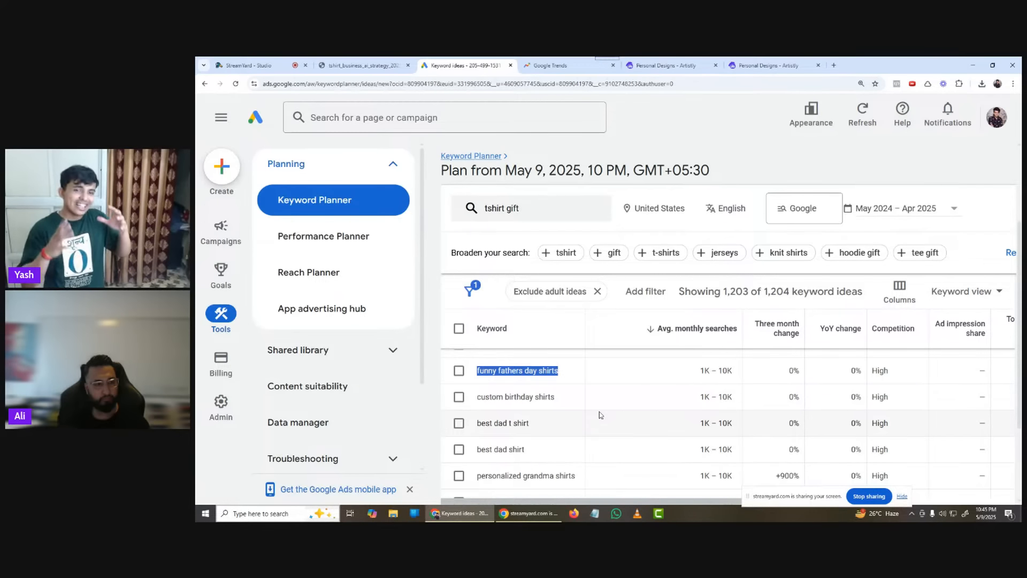
Step: Add "gifts for dad" as a second search keyword, get the updated keyword ideas and look through the top ones
{"action": "left_click", "coordinate": [551, 214]}
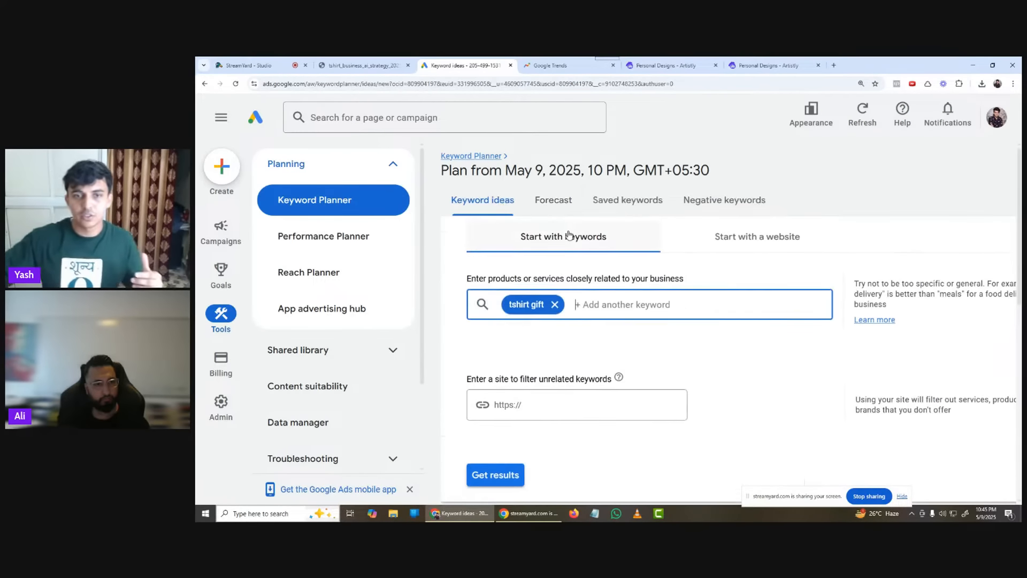
{"action": "type", "text": "g"}
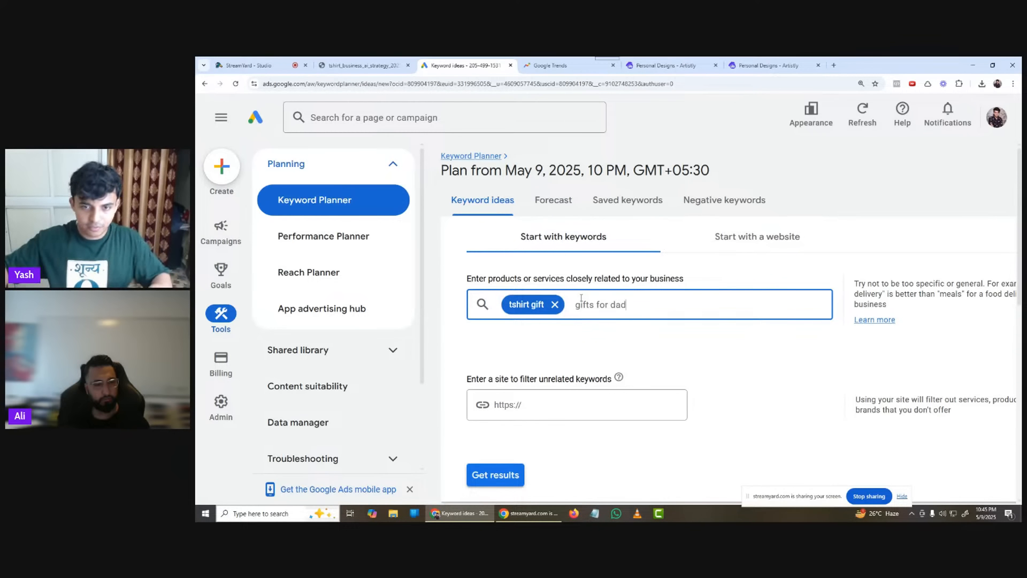
{"action": "type", "text": "ifts for dad"}
{"action": "key", "text": "Return"}
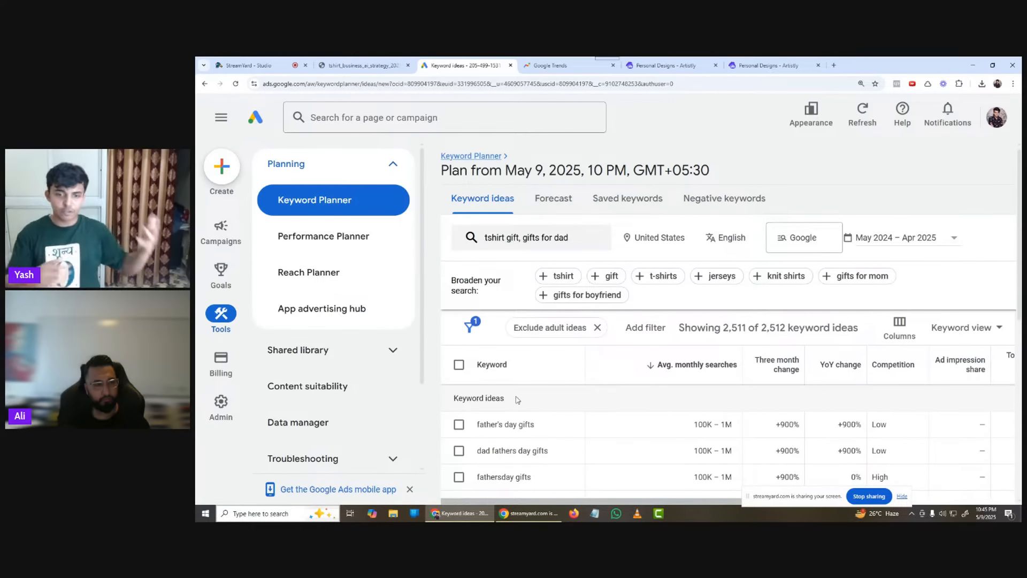
{"action": "scroll", "coordinate": [530, 398], "scroll_direction": "down", "scroll_amount": 1}
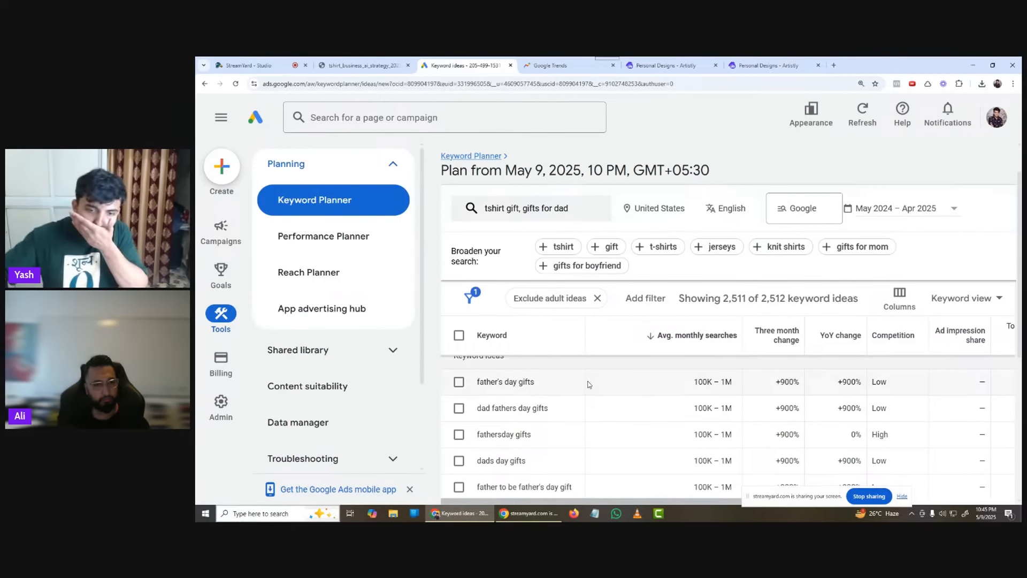
{"action": "scroll", "coordinate": [588, 388], "scroll_direction": "down", "scroll_amount": 1}
{"action": "scroll", "coordinate": [588, 388], "scroll_direction": "up", "scroll_amount": 3}
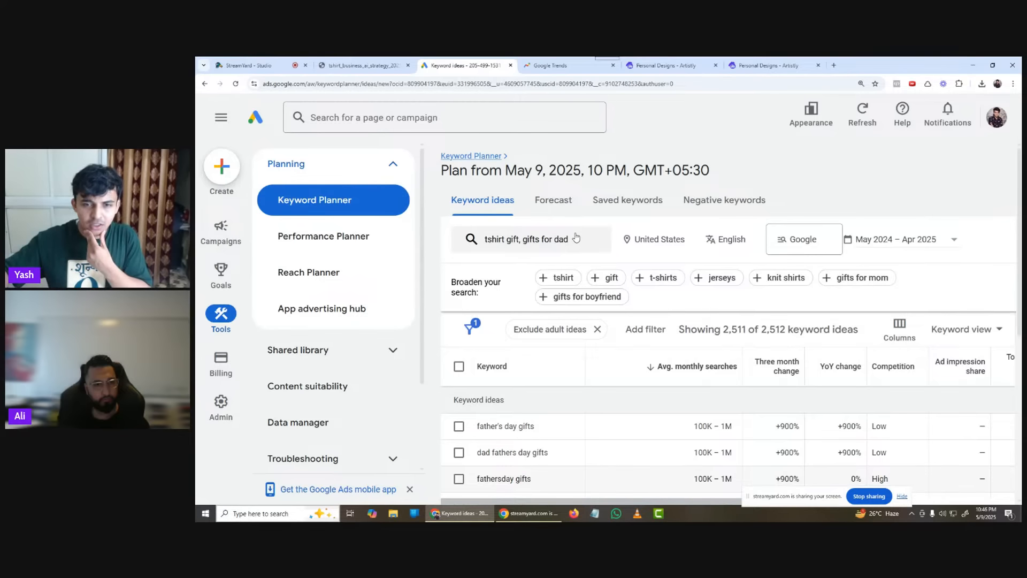
Step: Replace the search keyword "gifts for dad" with "tshirt" alongside "tshirt gift" and get the updated keyword ideas
{"action": "left_click", "coordinate": [576, 238]}
{"action": "left_click", "coordinate": [637, 304]}
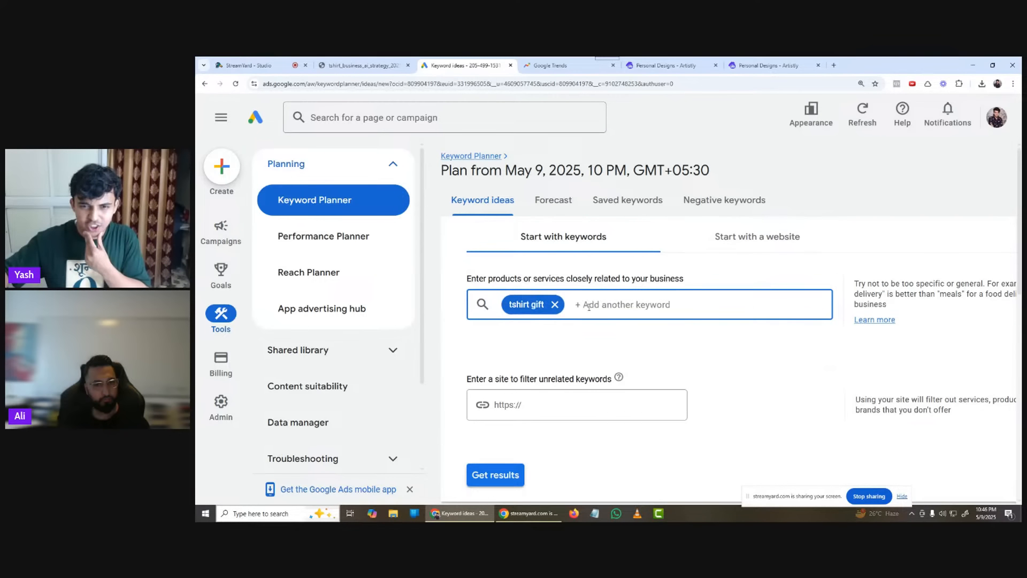
{"action": "type", "text": "tshirt"}
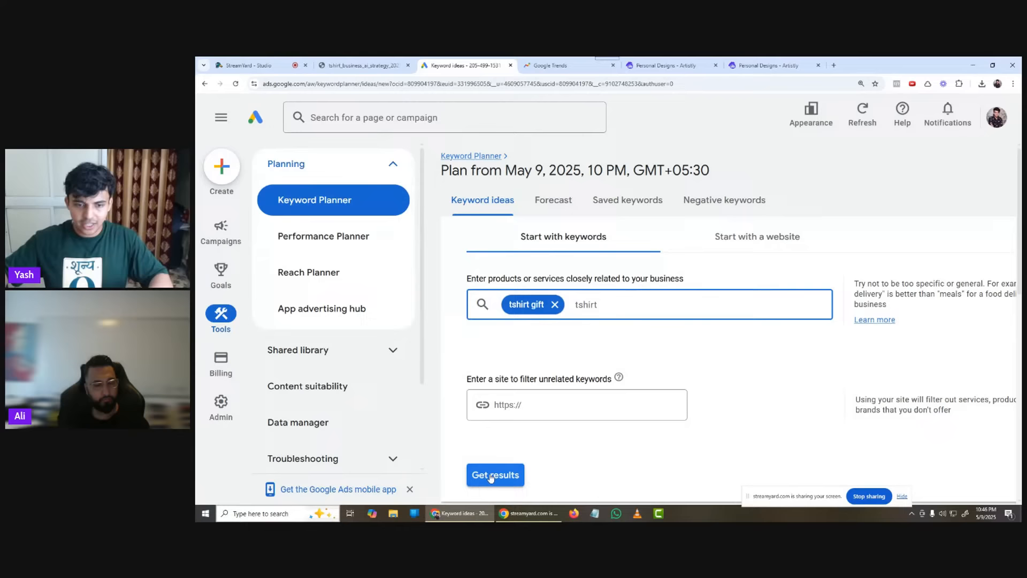
{"action": "left_click", "coordinate": [491, 476]}
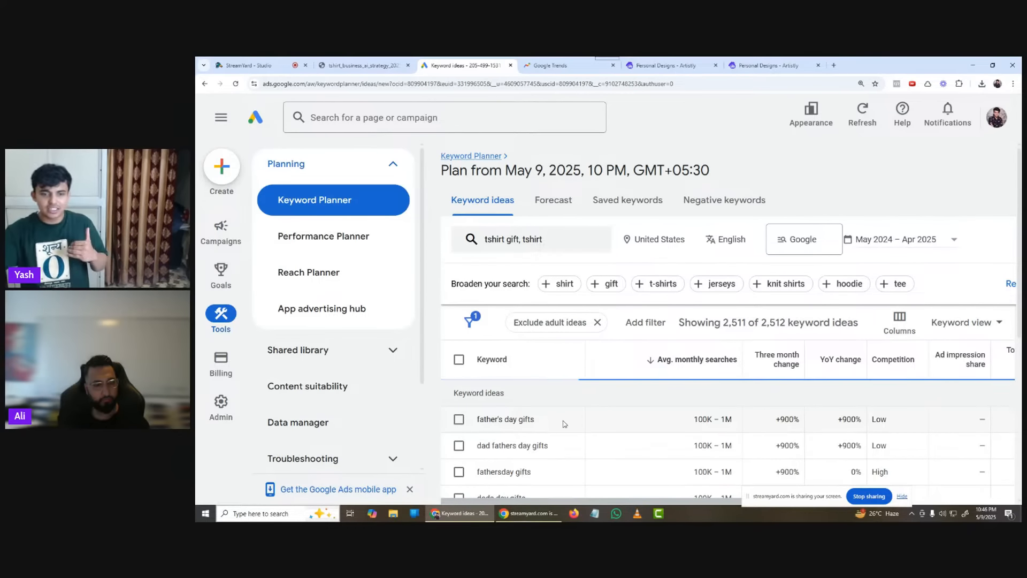
Step: Review the first page of keyword ideas for "tshirt gift" and "tshirt", and move on to the second page
{"action": "scroll", "coordinate": [567, 423], "scroll_direction": "down", "scroll_amount": 4}
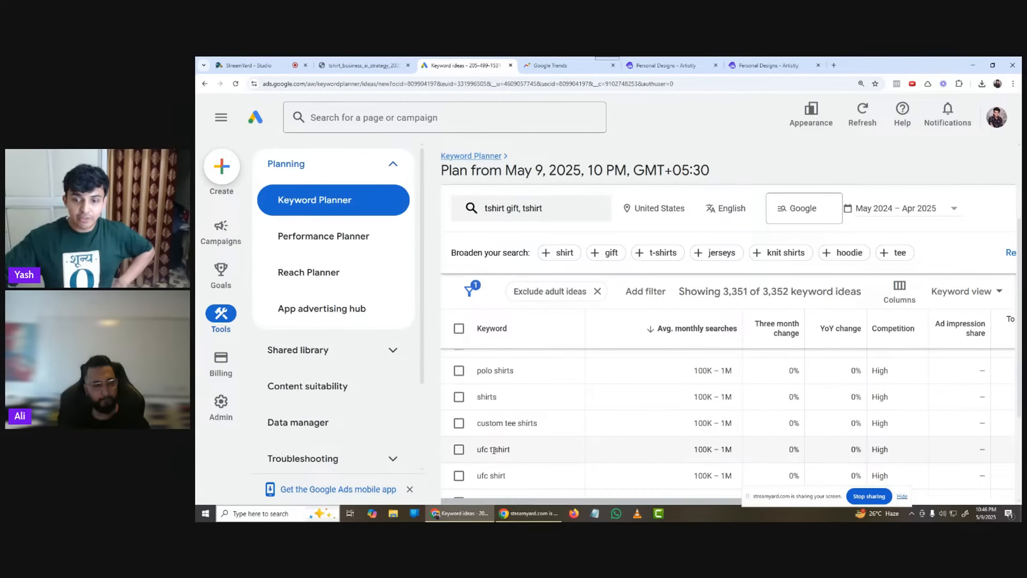
{"action": "scroll", "coordinate": [493, 450], "scroll_direction": "down", "scroll_amount": 1}
{"action": "scroll", "coordinate": [523, 451], "scroll_direction": "down", "scroll_amount": 3}
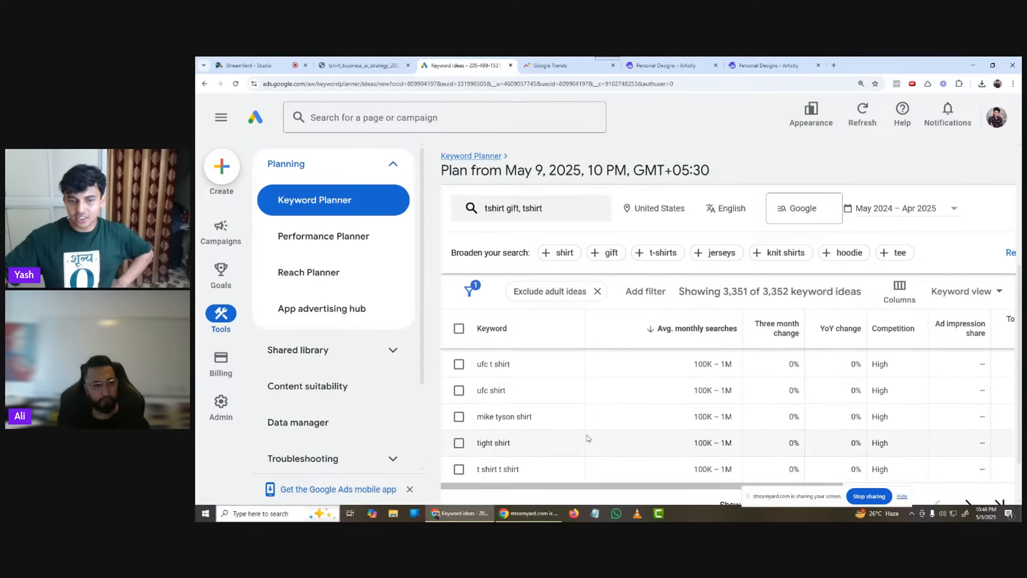
{"action": "left_click", "coordinate": [935, 448]}
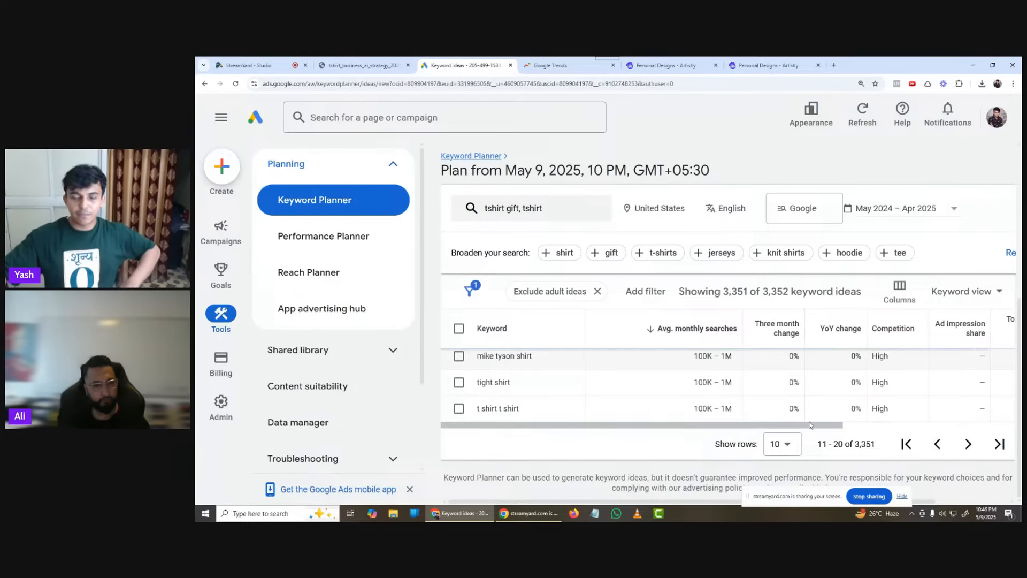
Step: Look through the second, third and fourth pages of keyword ideas for "tshirt gift" and "tshirt" for specific shirt niches
{"action": "scroll", "coordinate": [590, 431], "scroll_direction": "down", "scroll_amount": 1}
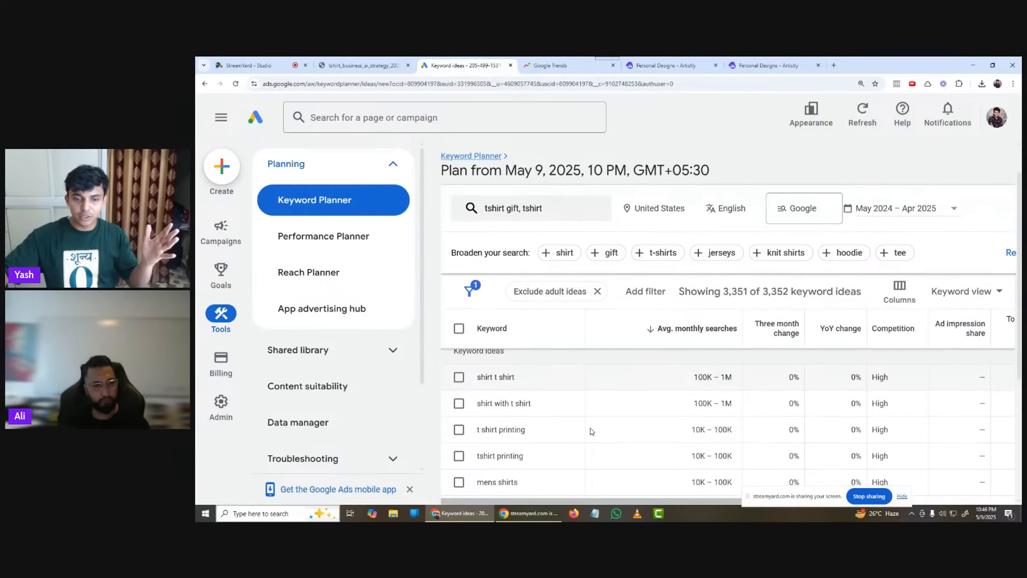
{"action": "scroll", "coordinate": [546, 452], "scroll_direction": "down", "scroll_amount": 3}
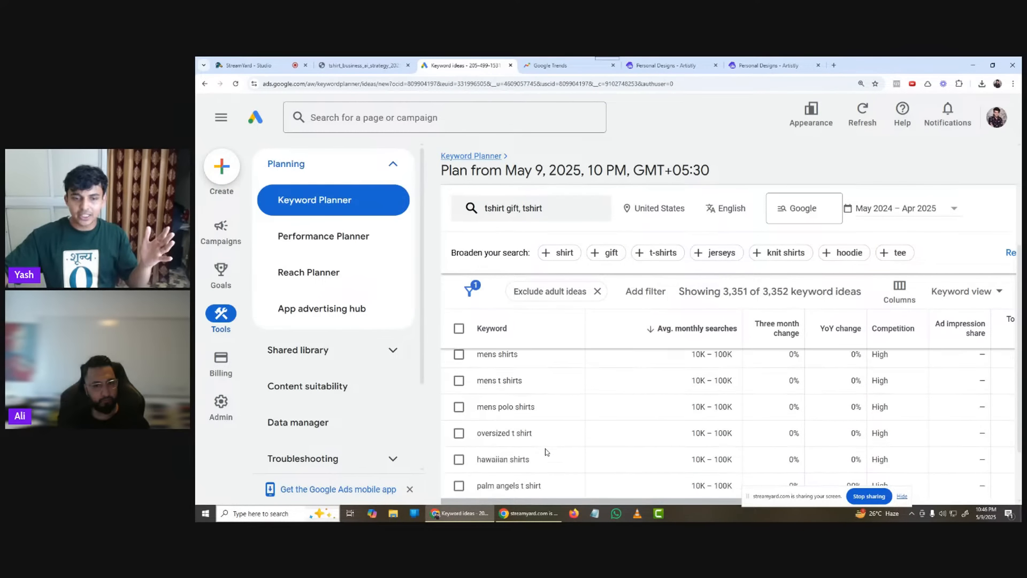
{"action": "scroll", "coordinate": [546, 452], "scroll_direction": "down", "scroll_amount": 2}
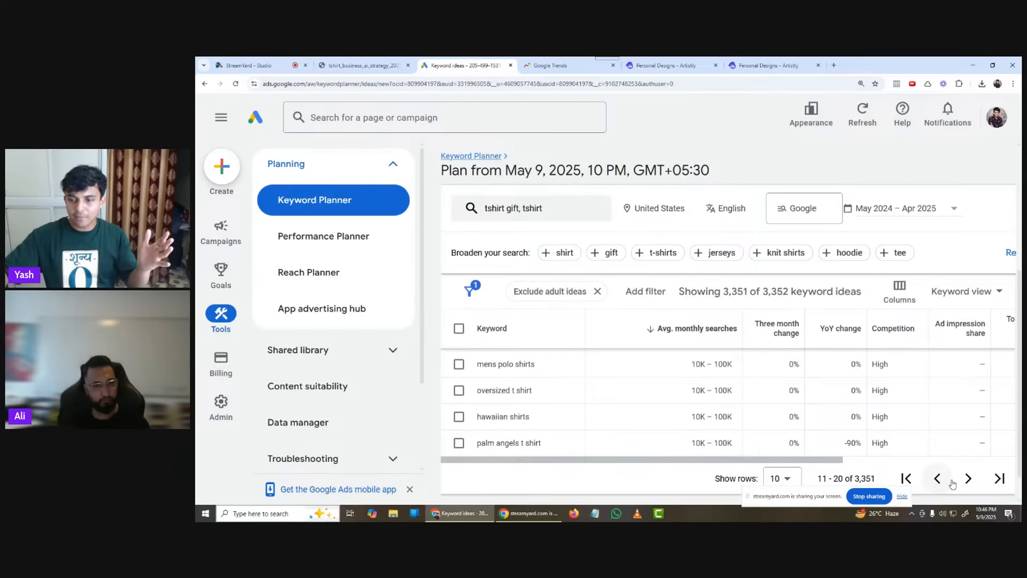
{"action": "left_click", "coordinate": [969, 478]}
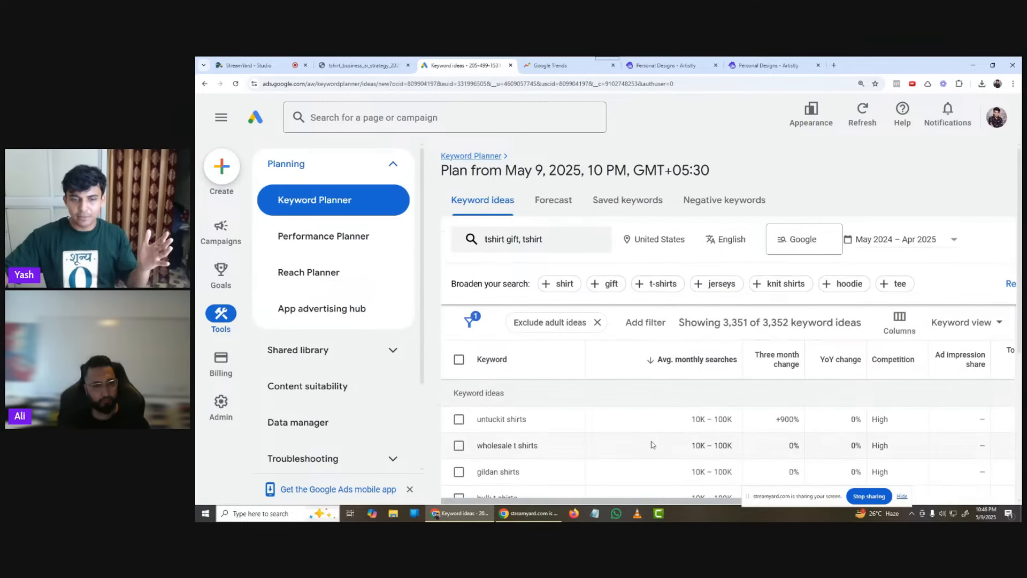
{"action": "scroll", "coordinate": [592, 440], "scroll_direction": "down", "scroll_amount": 1}
{"action": "scroll", "coordinate": [548, 444], "scroll_direction": "down", "scroll_amount": 1}
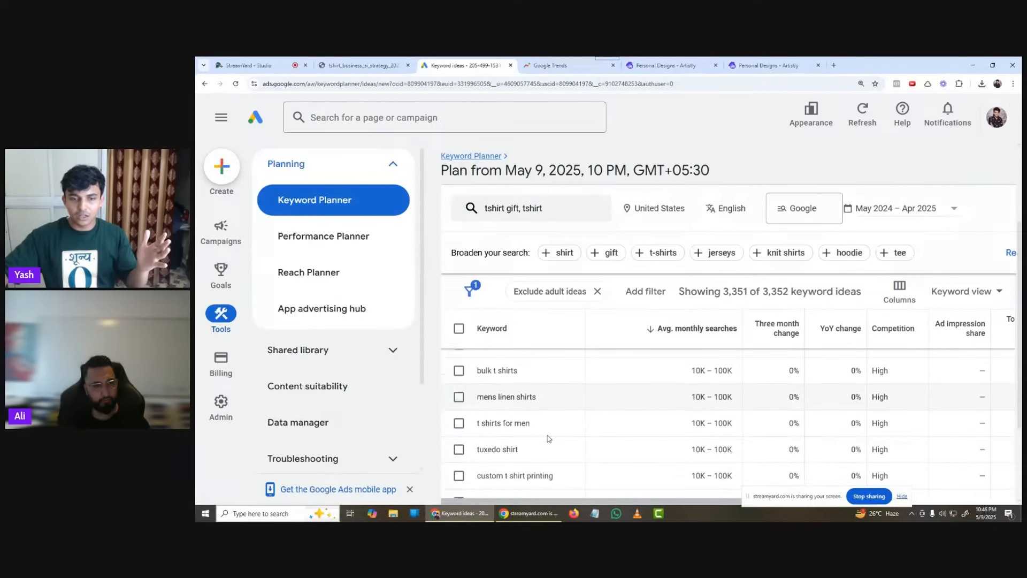
{"action": "scroll", "coordinate": [548, 439], "scroll_direction": "down", "scroll_amount": 2}
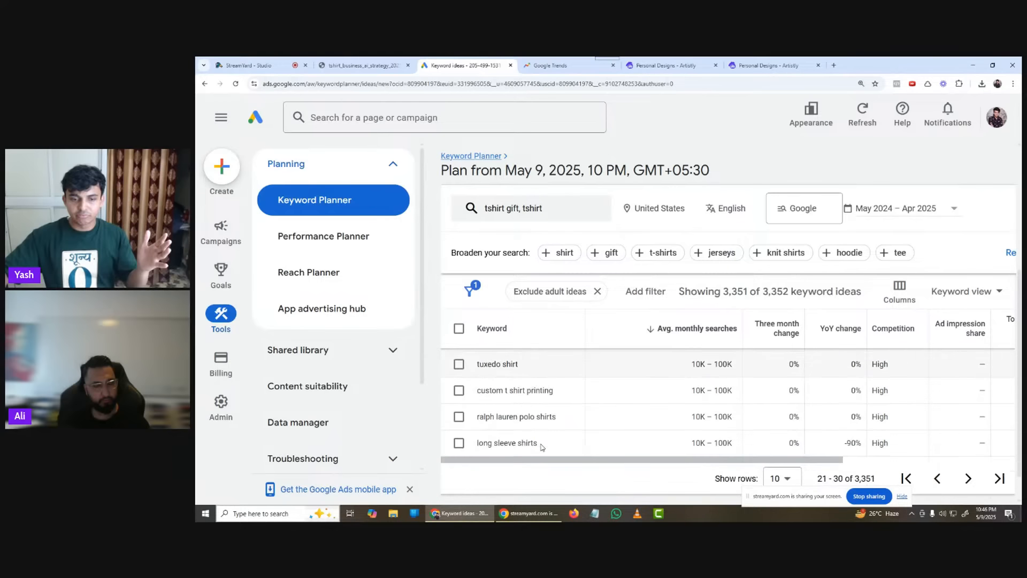
{"action": "left_click", "coordinate": [968, 478]}
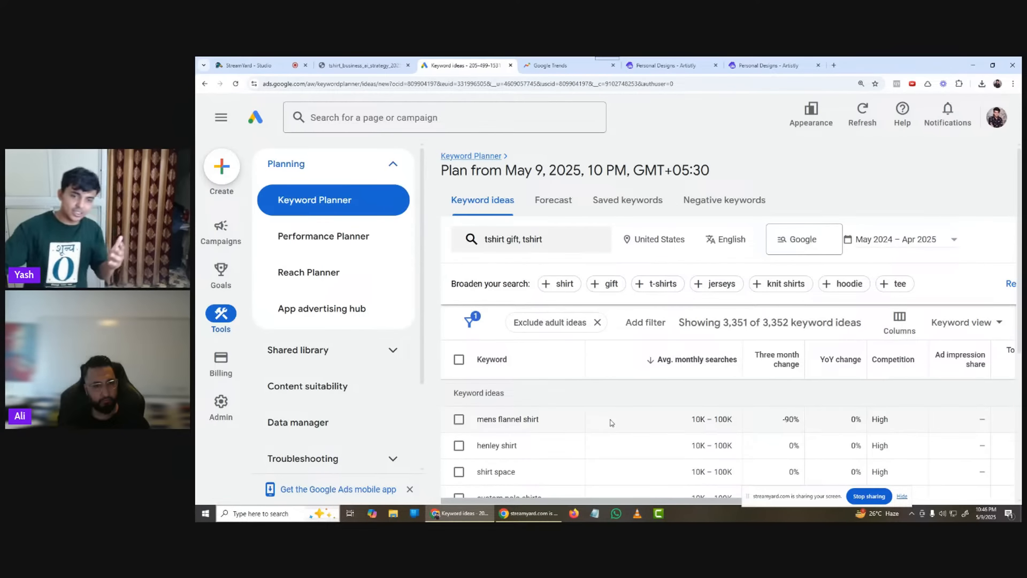
{"action": "scroll", "coordinate": [610, 422], "scroll_direction": "down", "scroll_amount": 3}
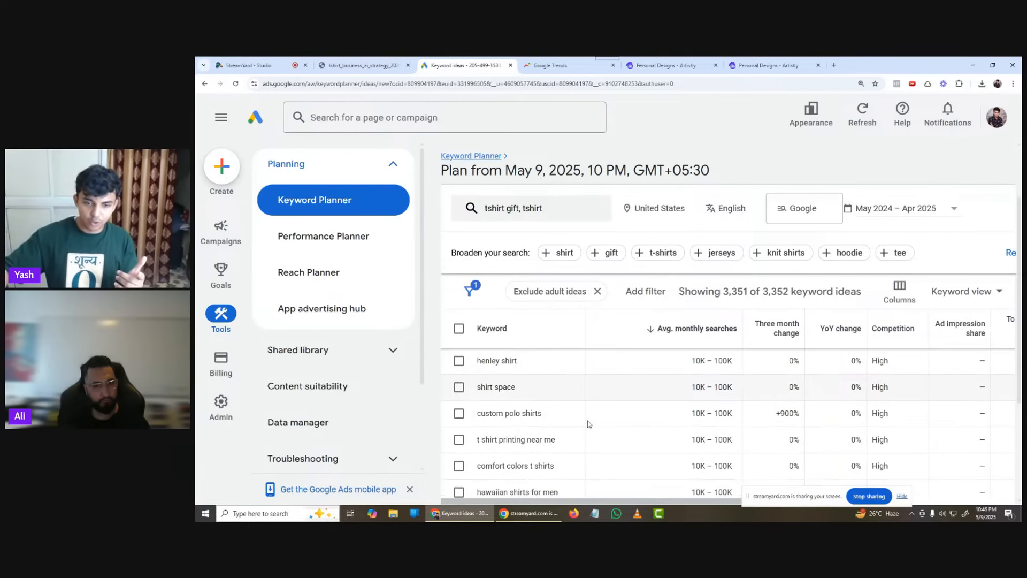
{"action": "scroll", "coordinate": [588, 423], "scroll_direction": "down", "scroll_amount": 3}
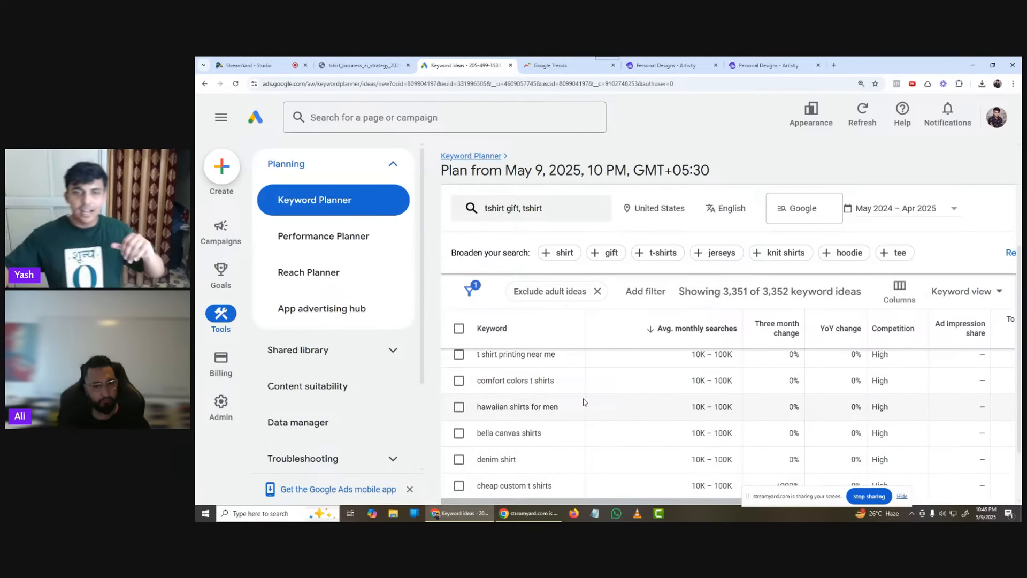
Step: Remove "tshirt" from the search keywords, keeping only "tshirt gift", and get the updated keyword ideas
{"action": "left_click", "coordinate": [550, 210]}
{"action": "left_click", "coordinate": [613, 303]}
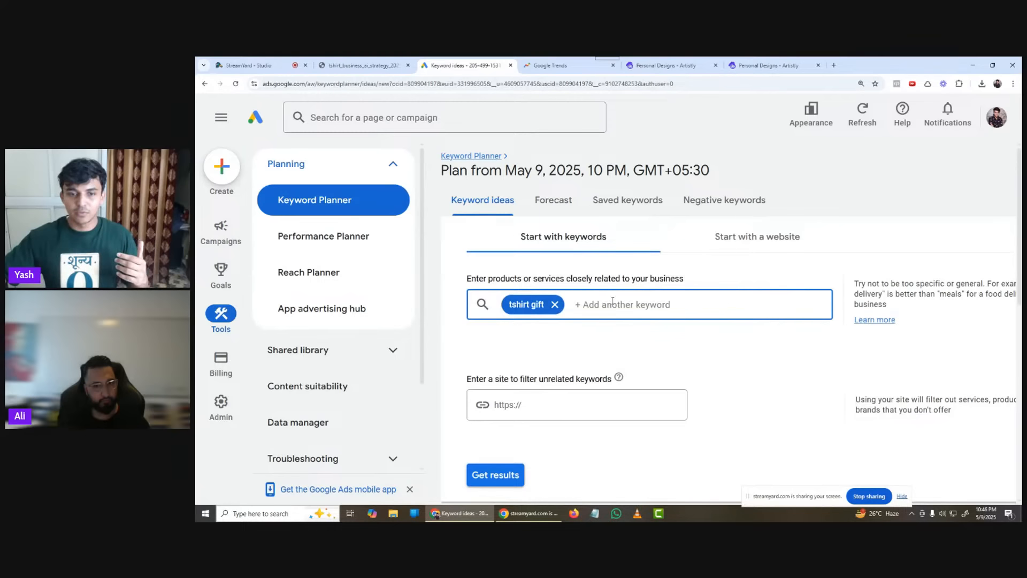
{"action": "left_click", "coordinate": [497, 475]}
Step: Look through the top "tshirt gift" ideas and copy the keyword "father's day t shirts"
{"action": "scroll", "coordinate": [634, 410], "scroll_direction": "down", "scroll_amount": 3}
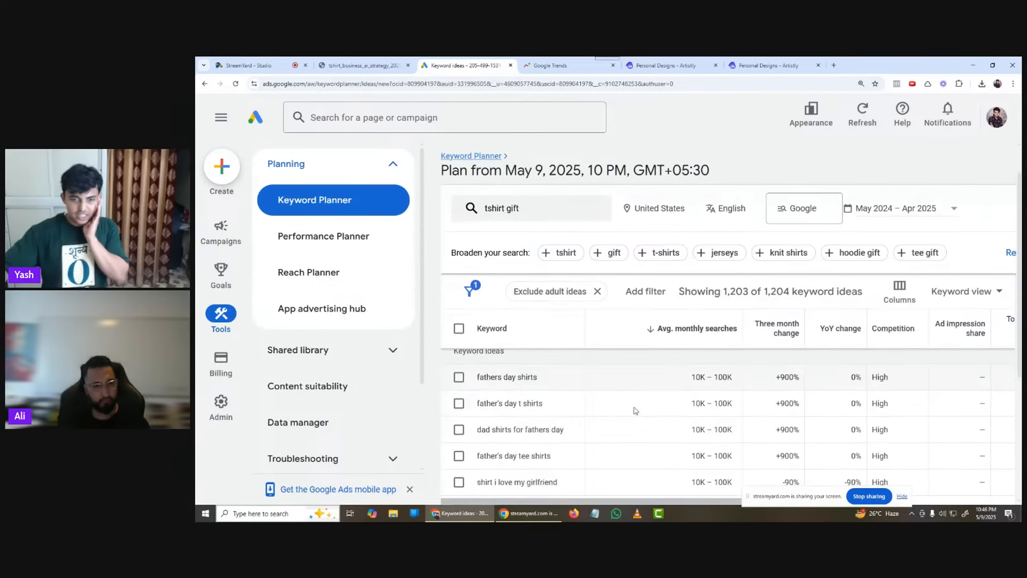
{"action": "scroll", "coordinate": [600, 430], "scroll_direction": "down", "scroll_amount": 1}
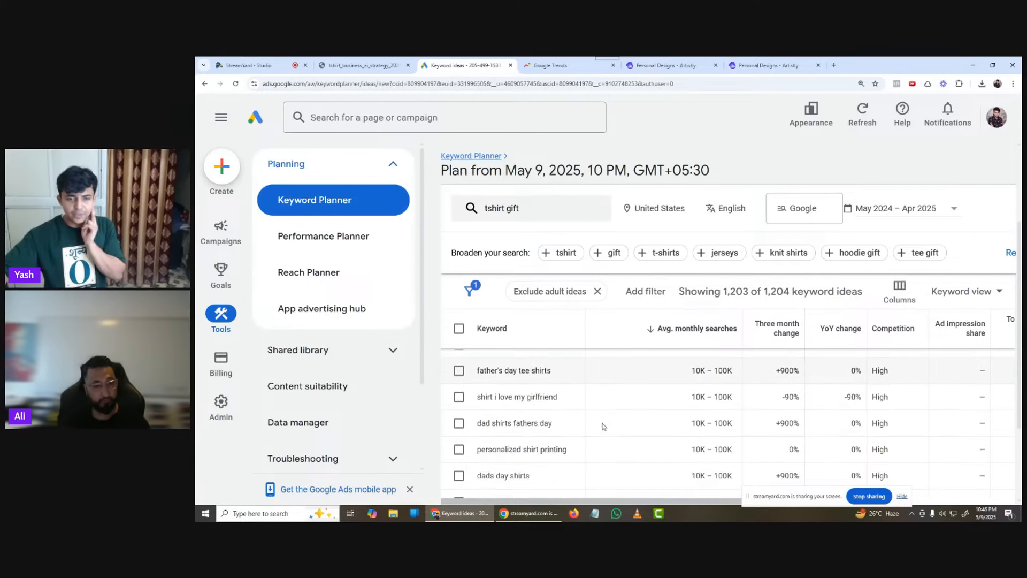
{"action": "scroll", "coordinate": [604, 427], "scroll_direction": "down", "scroll_amount": 1}
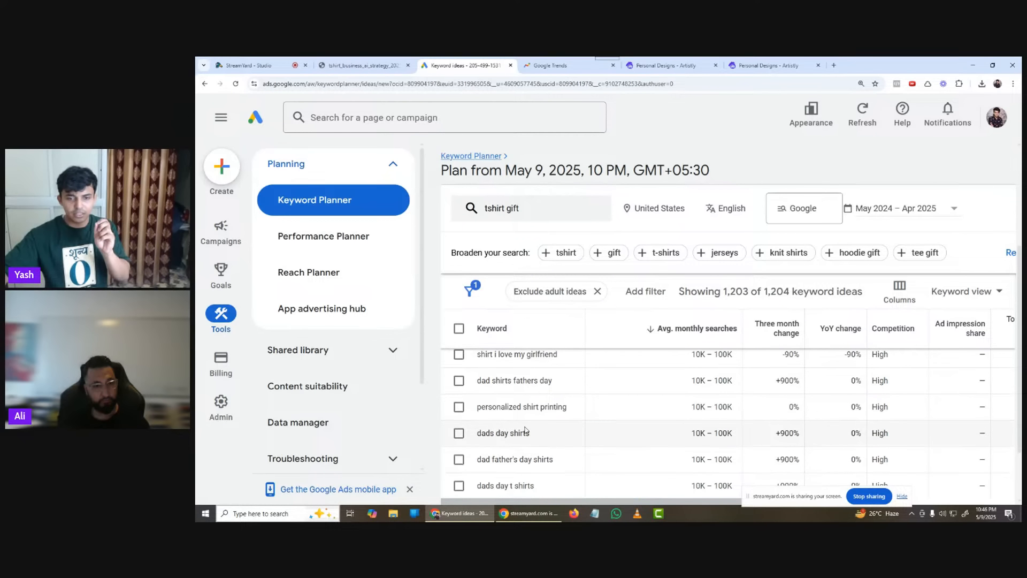
{"action": "scroll", "coordinate": [526, 428], "scroll_direction": "up", "scroll_amount": 1}
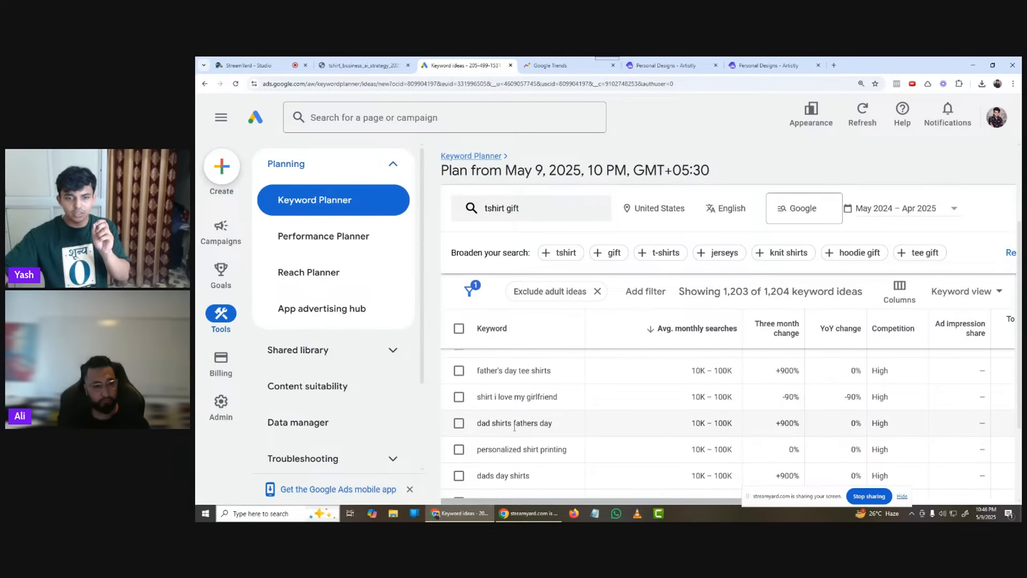
{"action": "scroll", "coordinate": [505, 426], "scroll_direction": "up", "scroll_amount": 1}
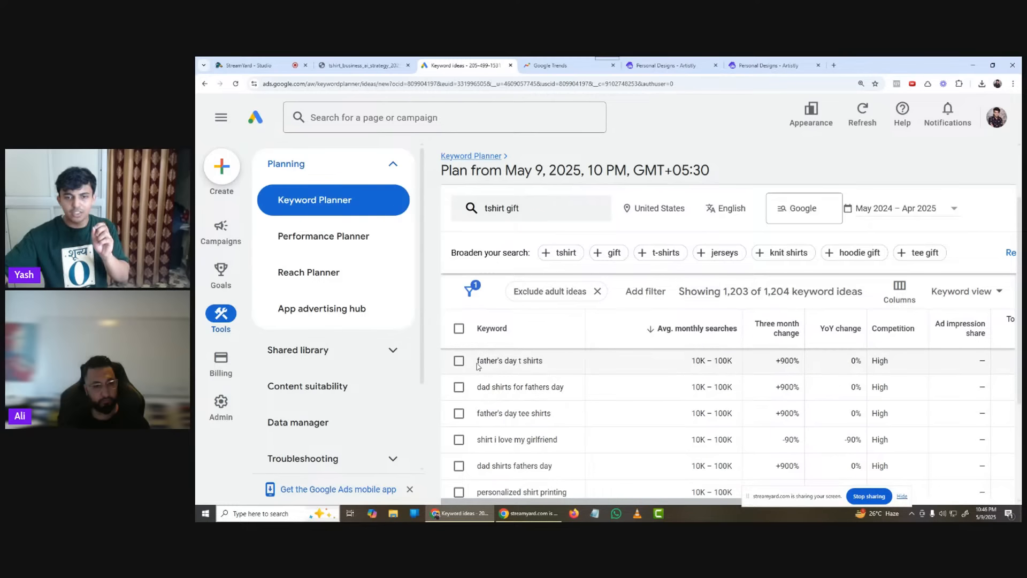
{"action": "left_click_drag", "start_coordinate": [478, 366], "coordinate": [555, 366]}
{"action": "key", "text": "ctrl+c"}
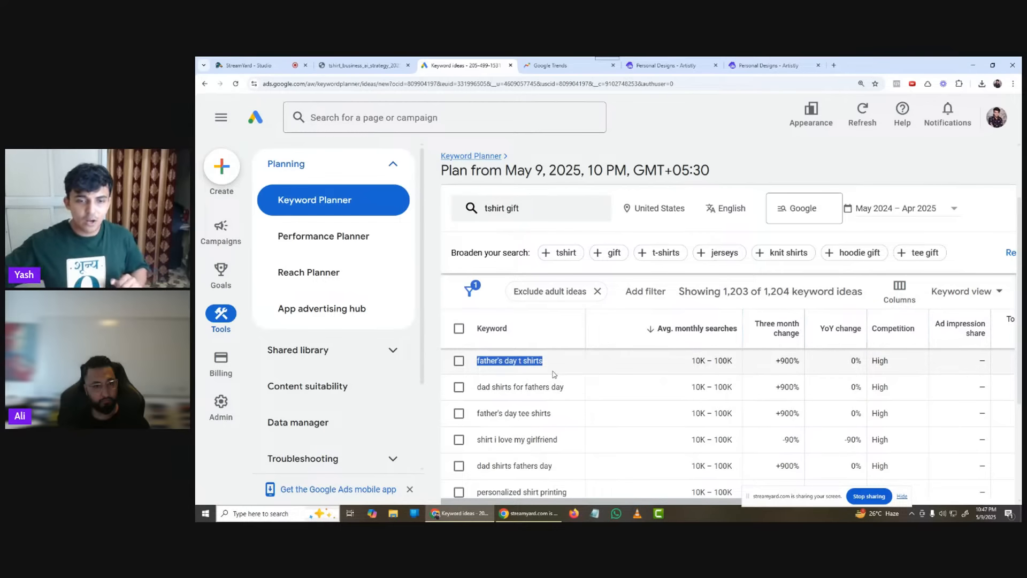
Step: Switch to Google Trends and explore the copied keyword "father's day t shirts" as a search term
{"action": "left_click", "coordinate": [550, 69]}
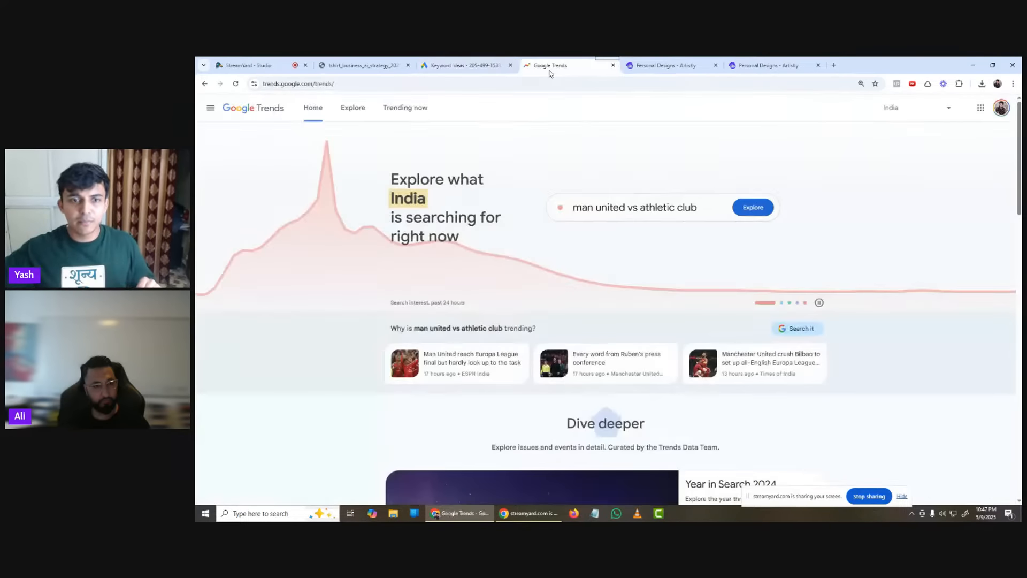
{"action": "left_click", "coordinate": [622, 214]}
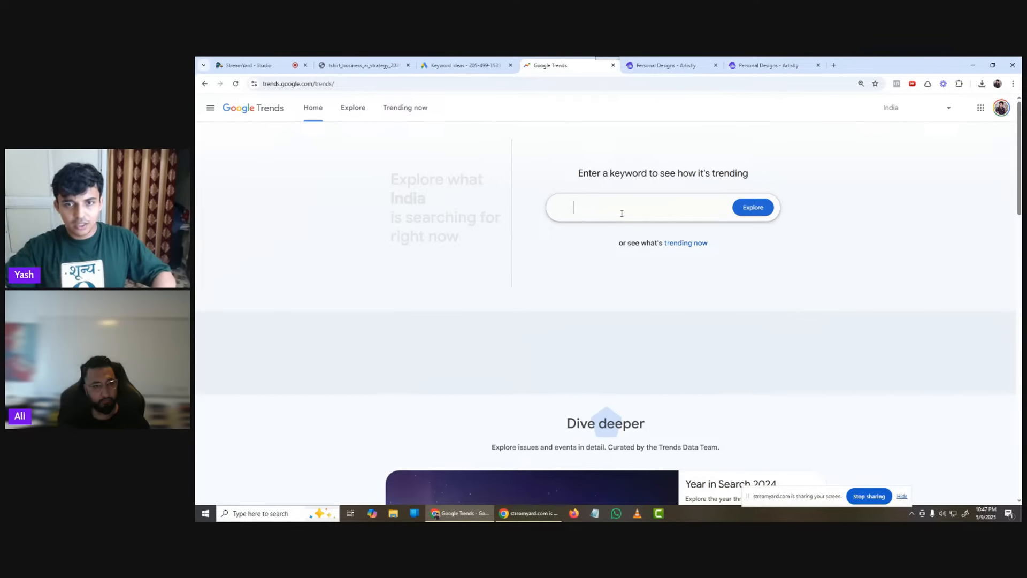
{"action": "key", "text": "ctrl+v"}
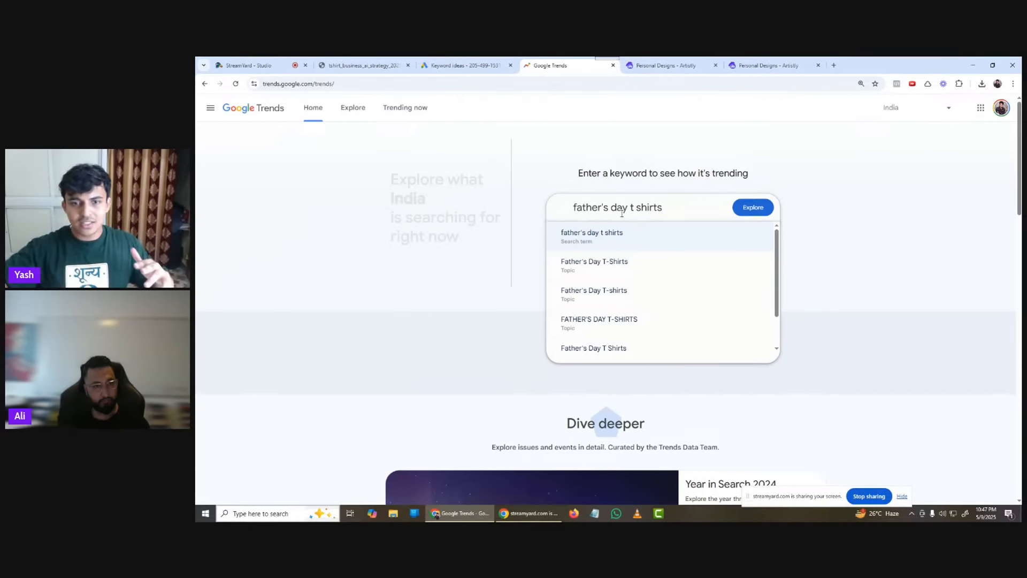
{"action": "left_click", "coordinate": [610, 241]}
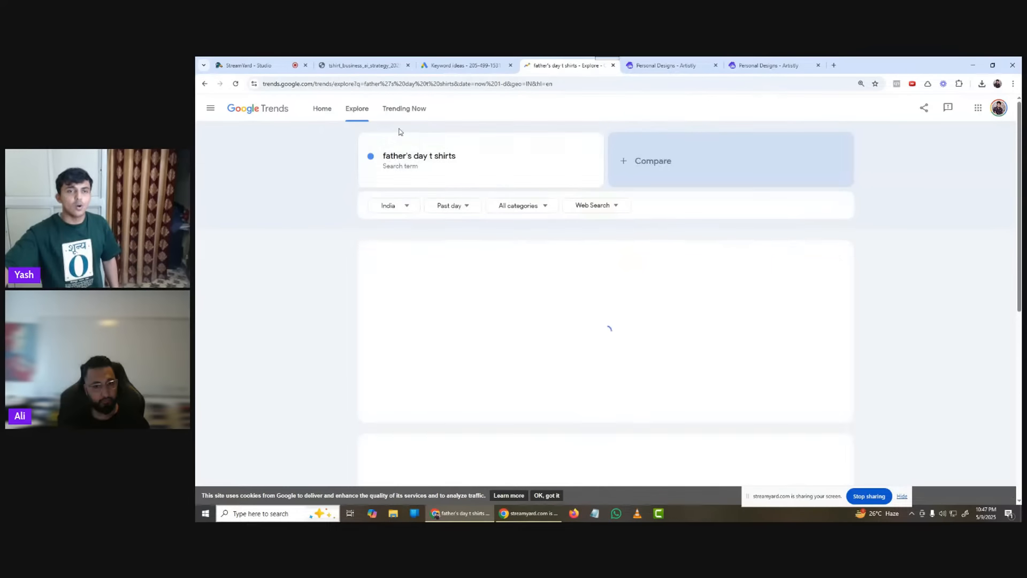
Step: Set the trend's region to United States and its time range to the past 5 years
{"action": "left_click", "coordinate": [401, 209]}
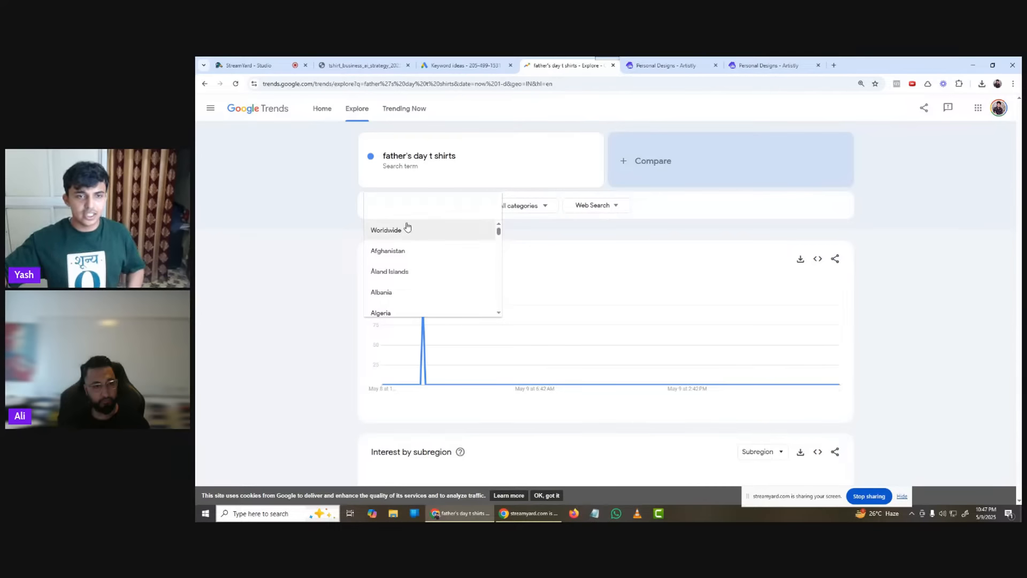
{"action": "type", "text": "unite"}
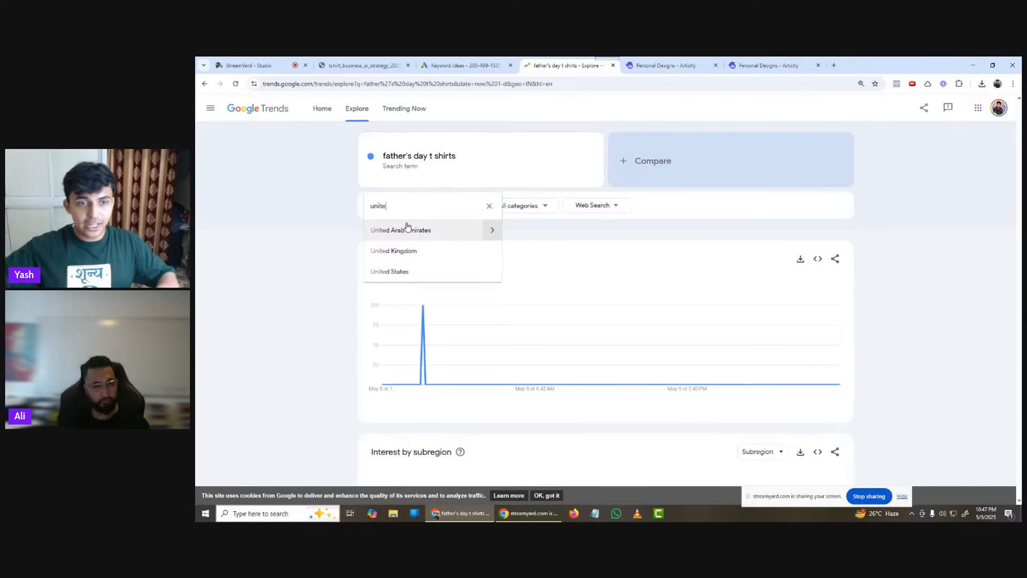
{"action": "left_click", "coordinate": [405, 271]}
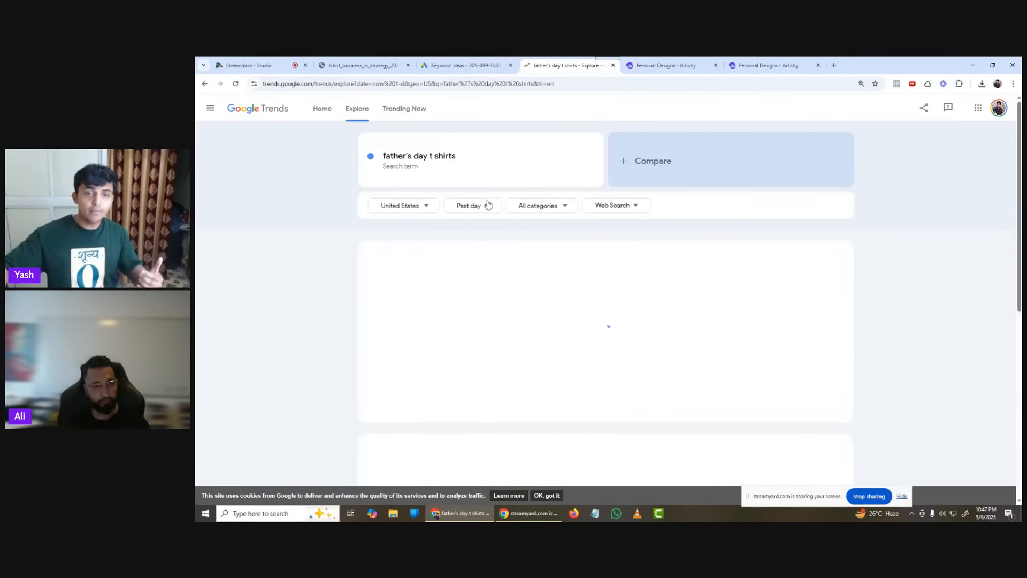
{"action": "left_click", "coordinate": [484, 206]}
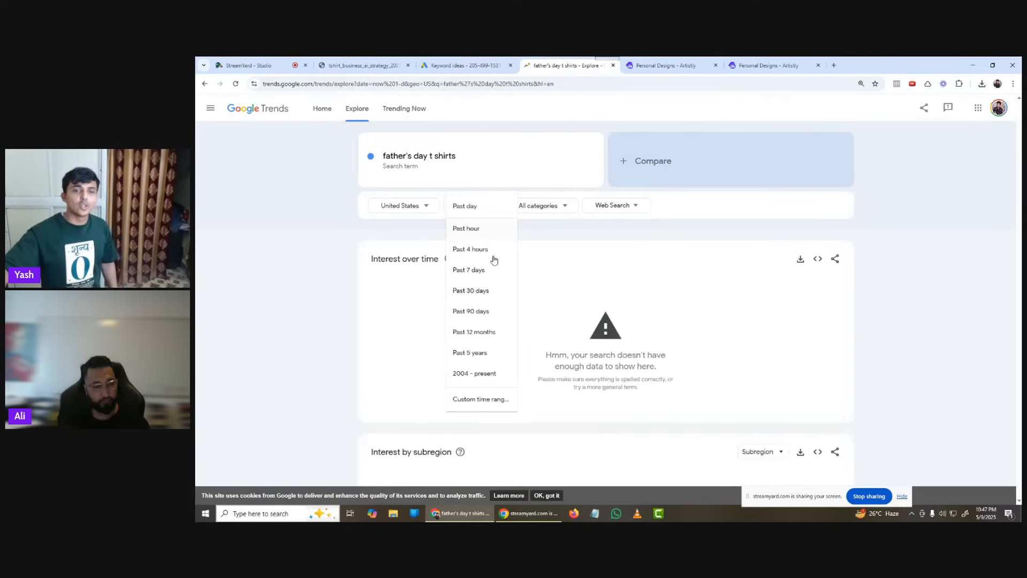
{"action": "left_click", "coordinate": [488, 353]}
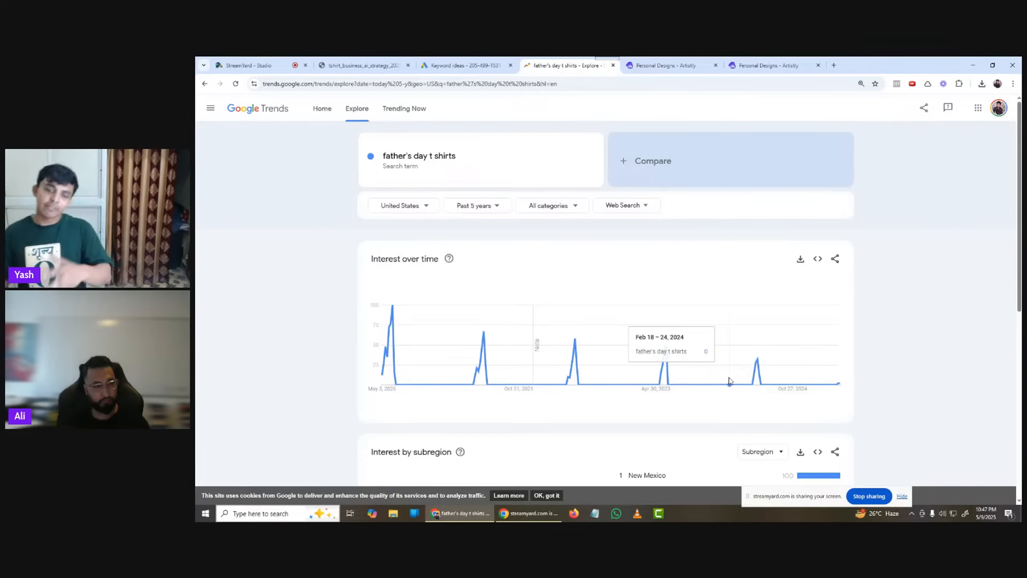
Step: Examine the keyword's interest by subregion, including the second page of states, and its related topics and queries
{"action": "scroll", "coordinate": [739, 374], "scroll_direction": "down", "scroll_amount": 3}
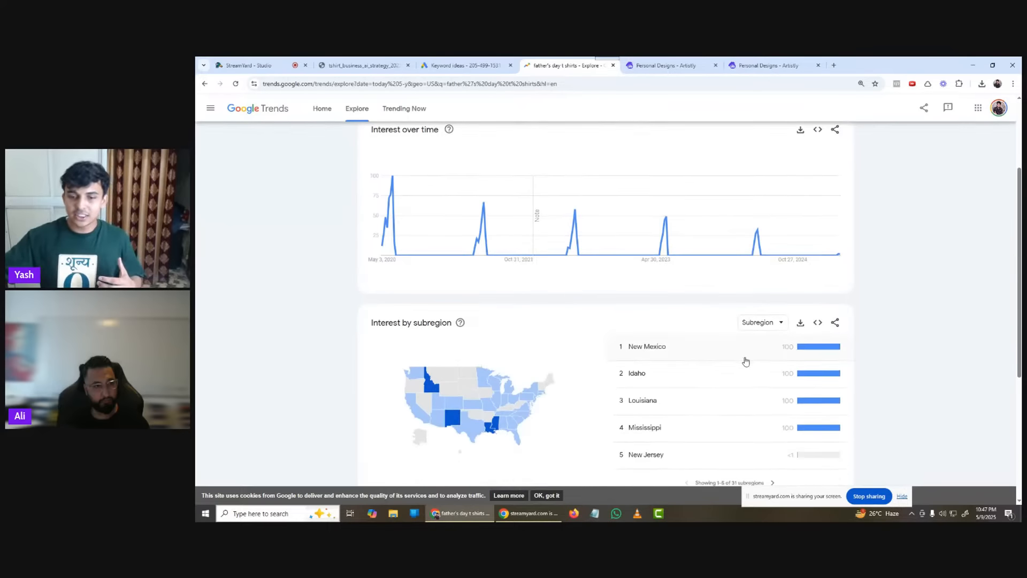
{"action": "scroll", "coordinate": [680, 327], "scroll_direction": "down", "scroll_amount": 1}
{"action": "scroll", "coordinate": [665, 298], "scroll_direction": "down", "scroll_amount": 3}
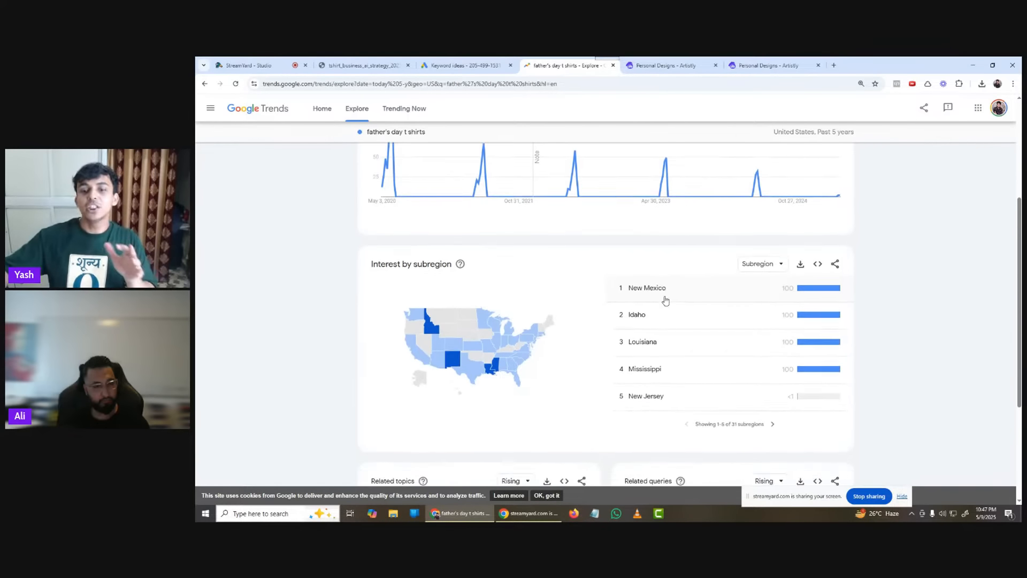
{"action": "scroll", "coordinate": [673, 295], "scroll_direction": "down", "scroll_amount": 1}
{"action": "scroll", "coordinate": [675, 292], "scroll_direction": "down", "scroll_amount": 1}
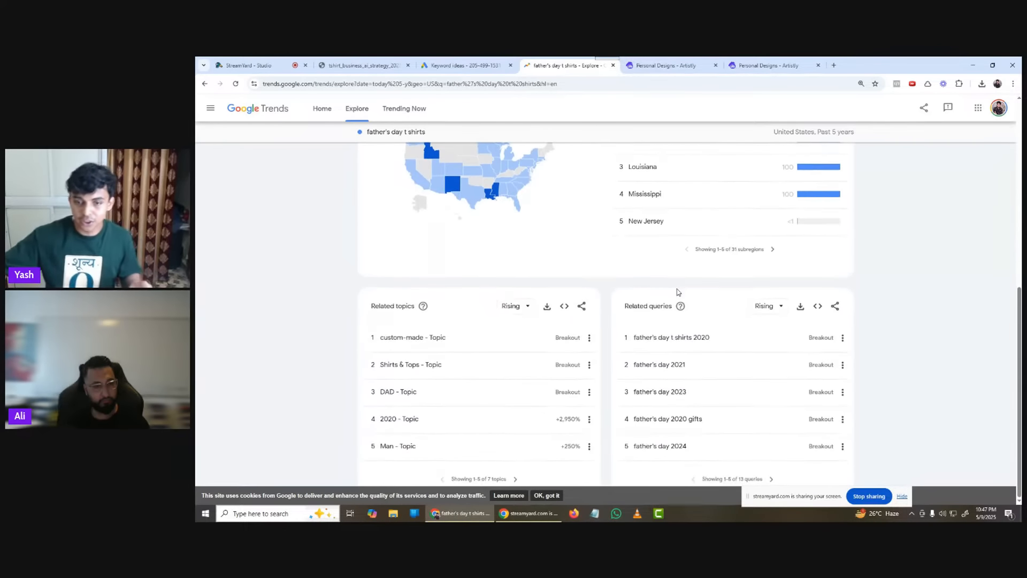
{"action": "scroll", "coordinate": [666, 291], "scroll_direction": "up", "scroll_amount": 2}
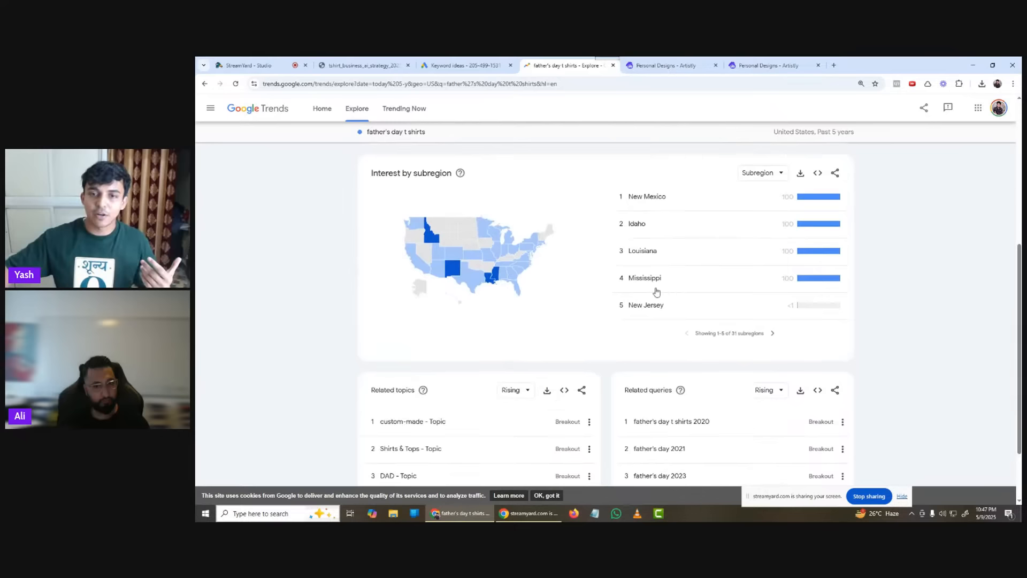
{"action": "scroll", "coordinate": [658, 309], "scroll_direction": "up", "scroll_amount": 2}
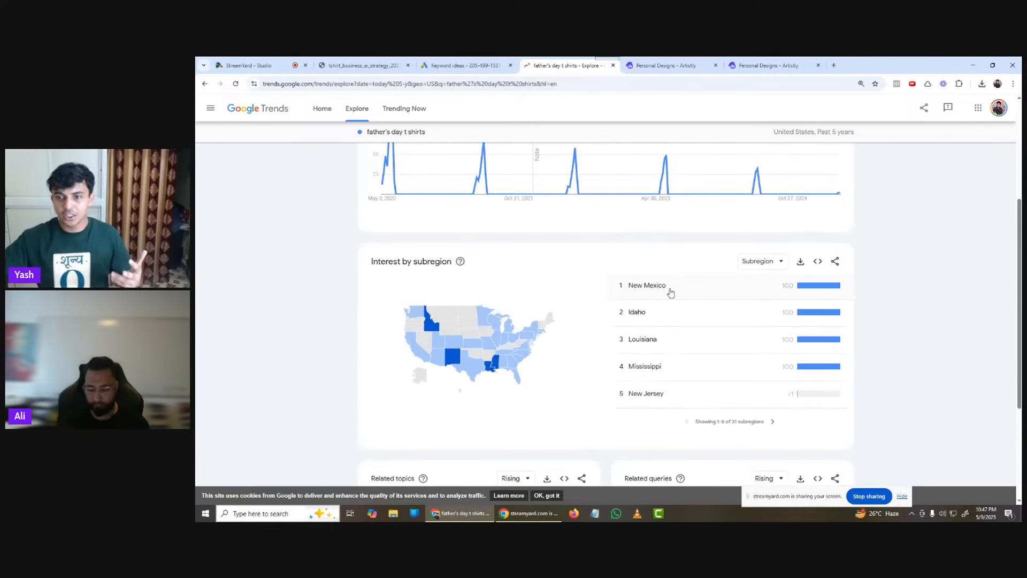
{"action": "left_click", "coordinate": [772, 421]}
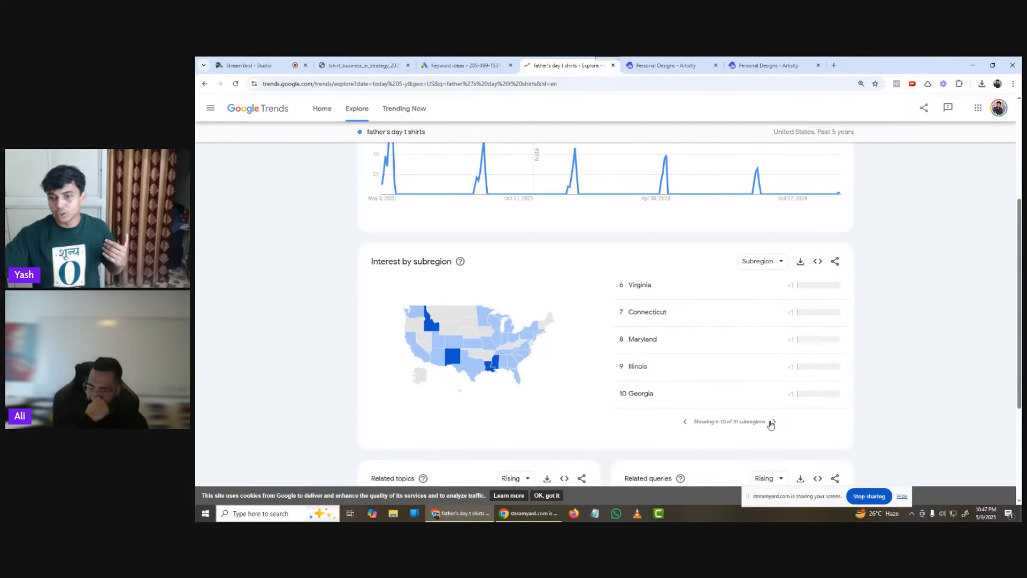
{"action": "left_click", "coordinate": [684, 421]}
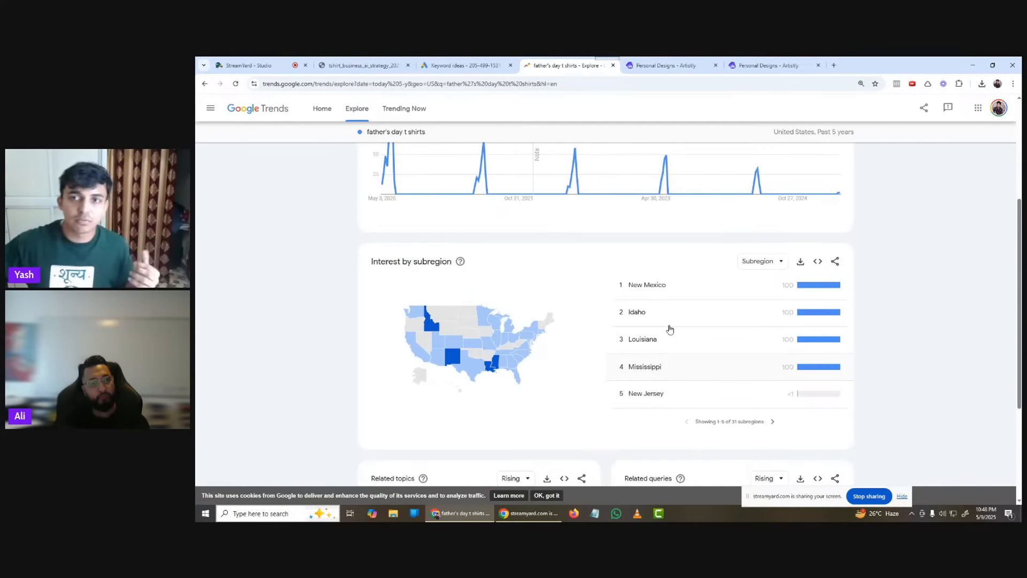
Step: Switch to Artistly and open the AI Design Agents tool with the T-shirt Designs category
{"action": "left_click", "coordinate": [664, 66]}
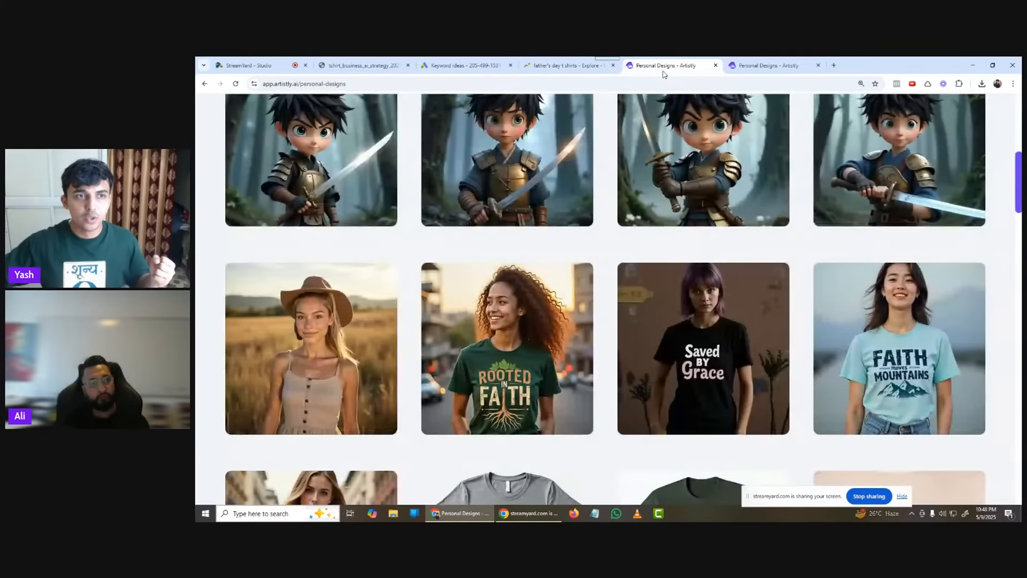
{"action": "scroll", "coordinate": [667, 265], "scroll_direction": "up", "scroll_amount": 3}
{"action": "scroll", "coordinate": [666, 275], "scroll_direction": "up", "scroll_amount": 3}
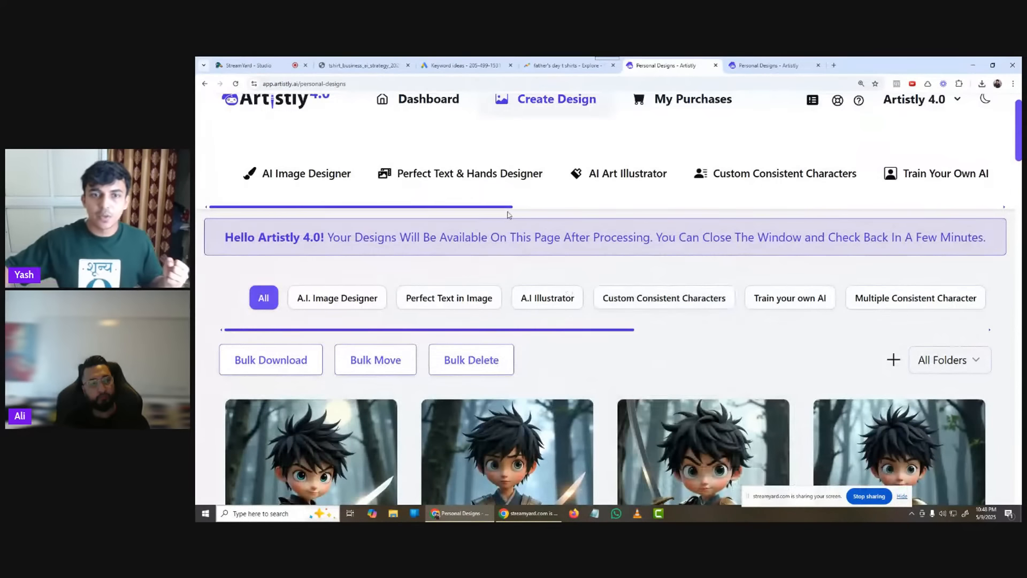
{"action": "left_click_drag", "start_coordinate": [490, 204], "coordinate": [732, 211]}
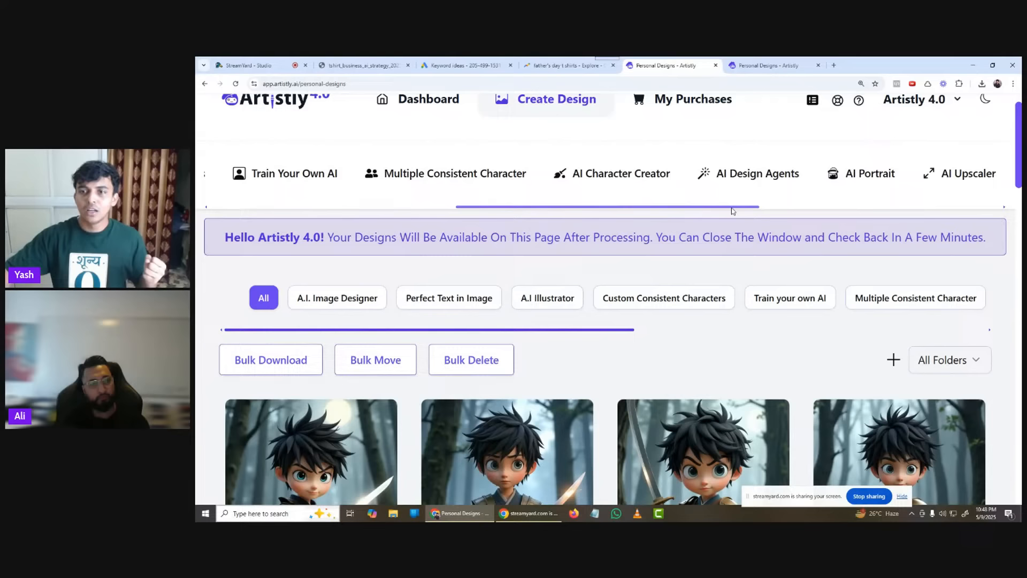
{"action": "left_click", "coordinate": [746, 173]}
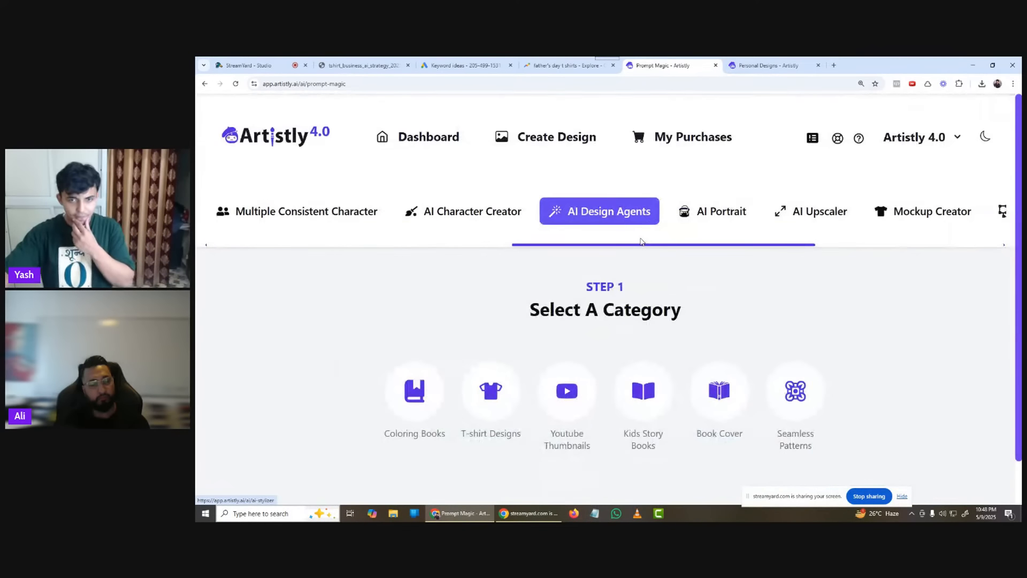
{"action": "scroll", "coordinate": [457, 305], "scroll_direction": "down", "scroll_amount": 1}
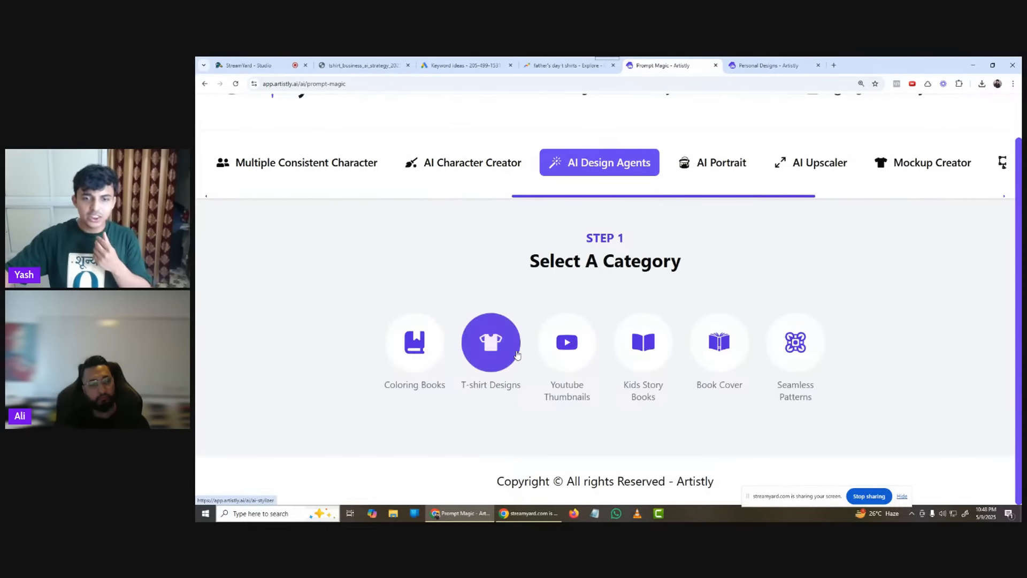
{"action": "left_click", "coordinate": [509, 336]}
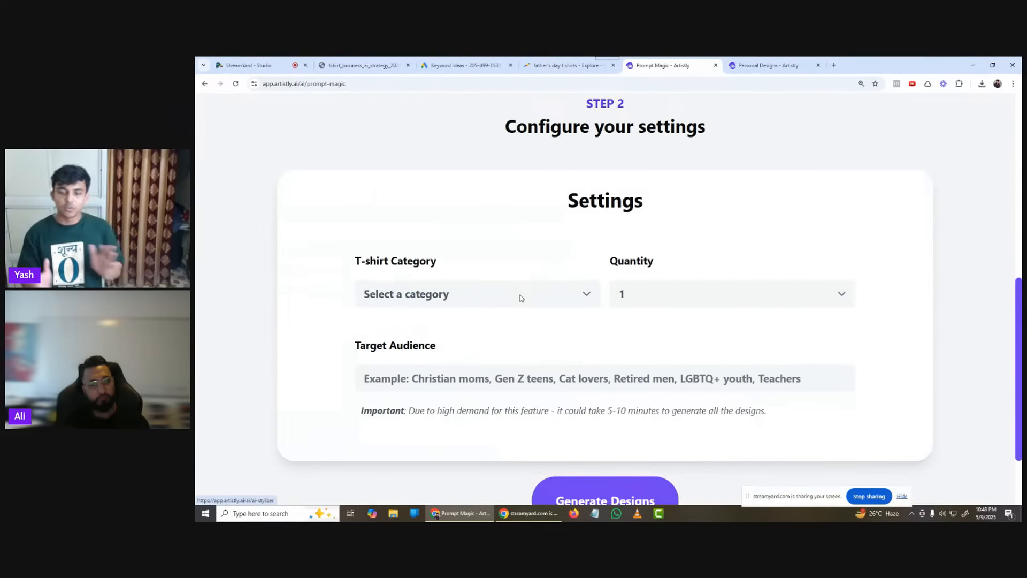
{"action": "left_click", "coordinate": [521, 298]}
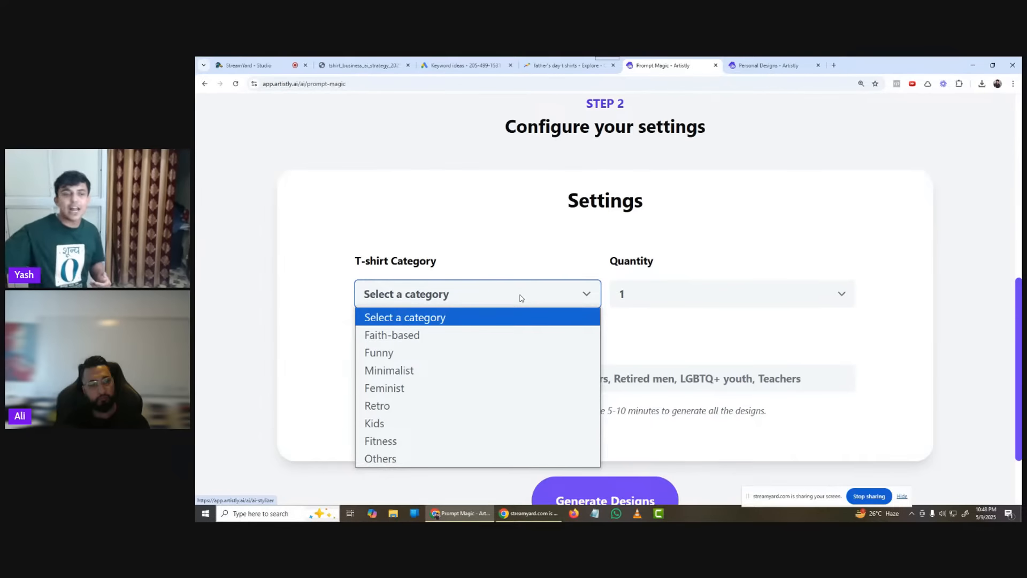
{"action": "left_click", "coordinate": [408, 352]}
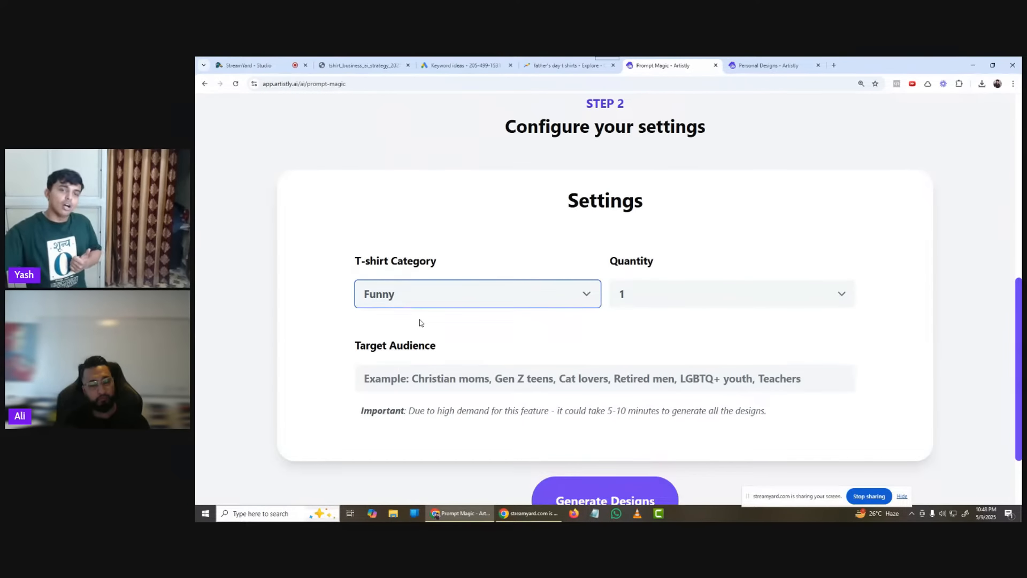
{"action": "left_click", "coordinate": [431, 294]}
{"action": "left_click", "coordinate": [367, 459]}
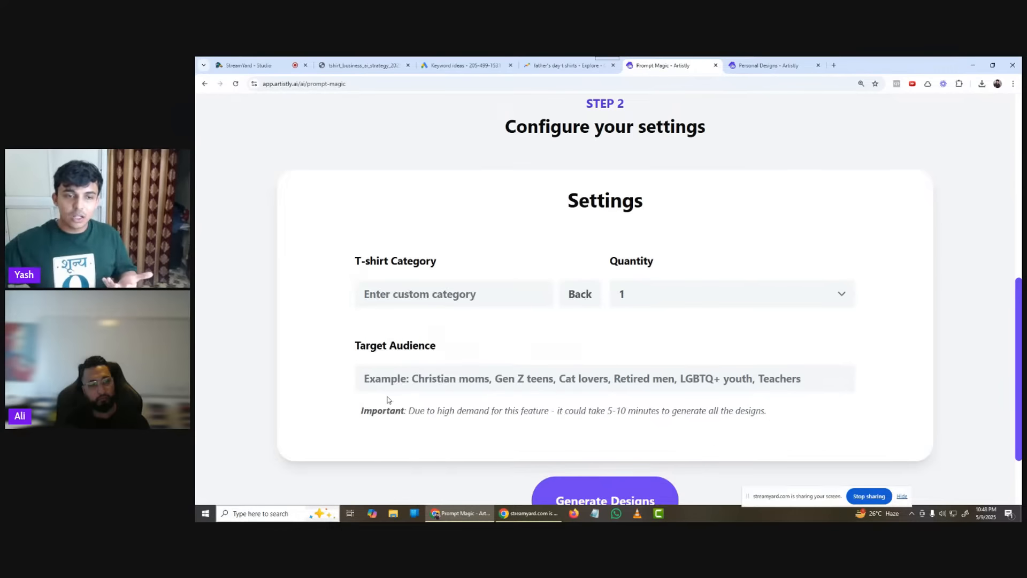
{"action": "left_click", "coordinate": [422, 295]}
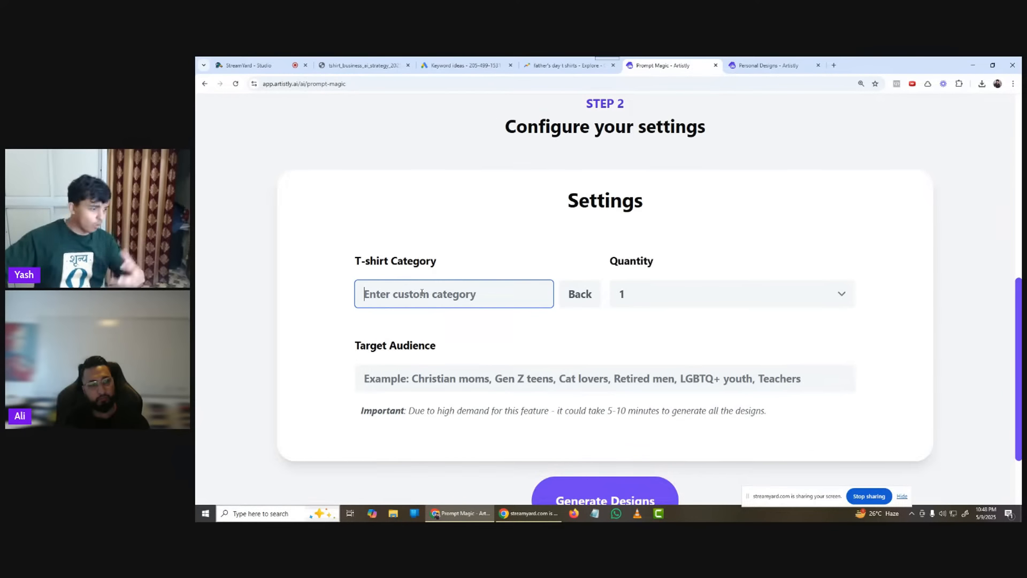
{"action": "left_click", "coordinate": [570, 294]}
Step: Set the t-shirt category to Funny, the quantity to 10 and the target audience to "For fathers day"
{"action": "left_click", "coordinate": [582, 292]}
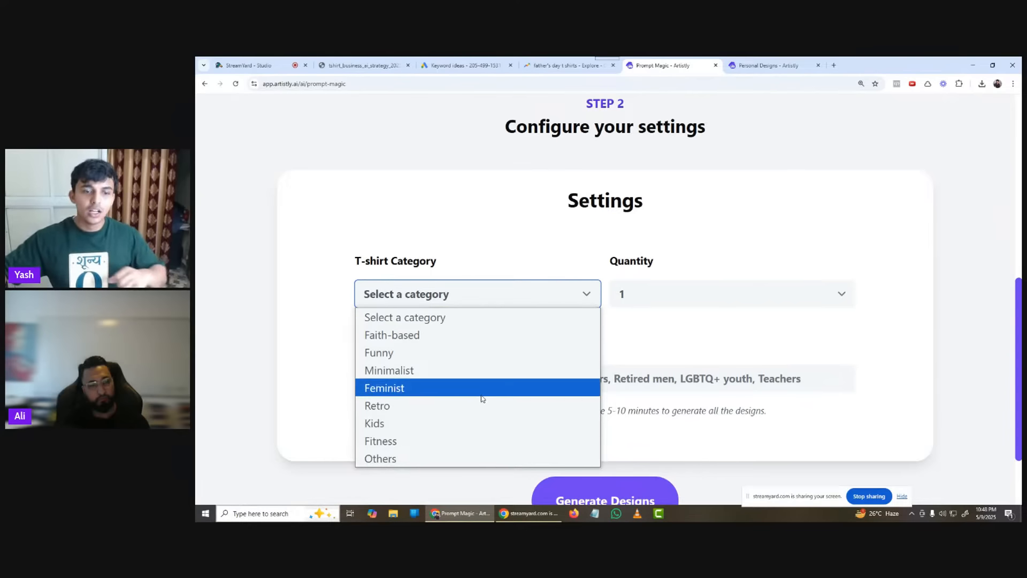
{"action": "left_click", "coordinate": [429, 353]}
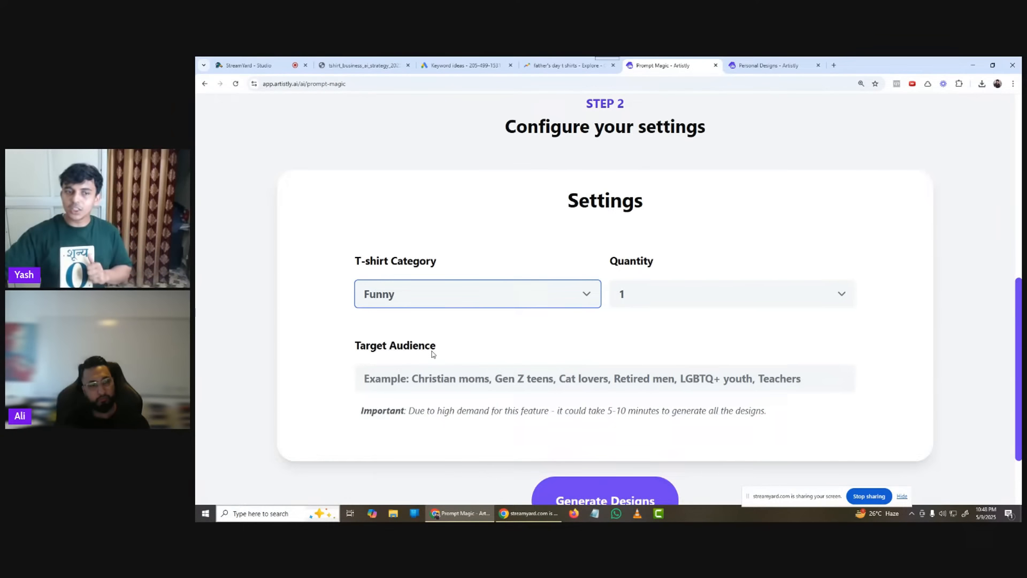
{"action": "left_click", "coordinate": [694, 309]}
{"action": "left_click", "coordinate": [647, 477]}
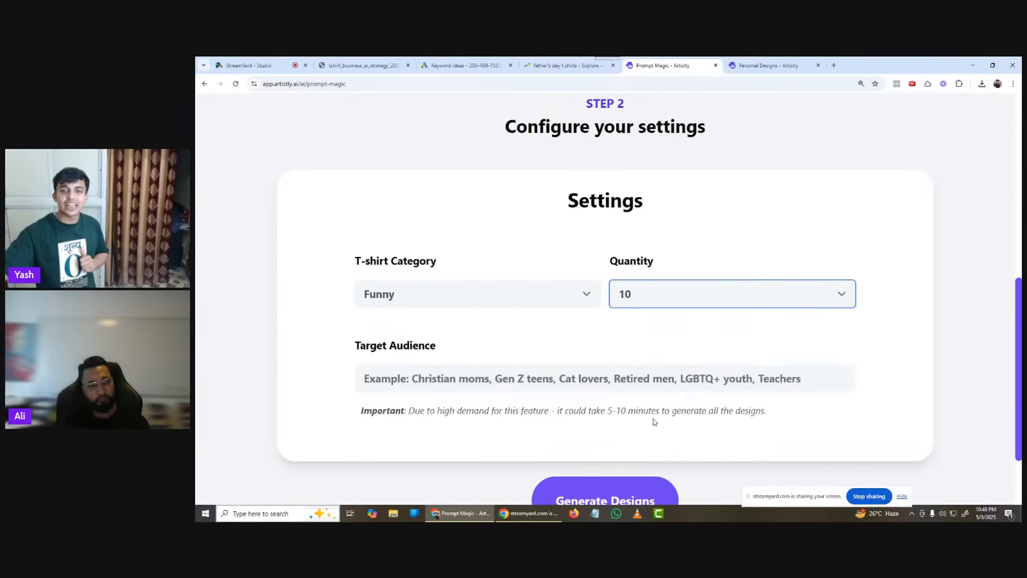
{"action": "left_click", "coordinate": [659, 376]}
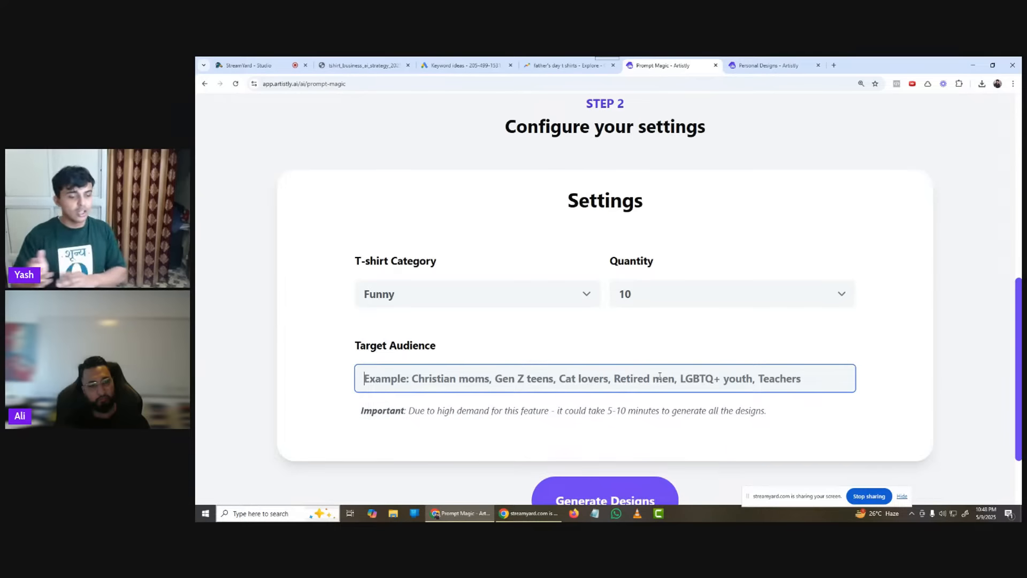
{"action": "type", "text": "For "}
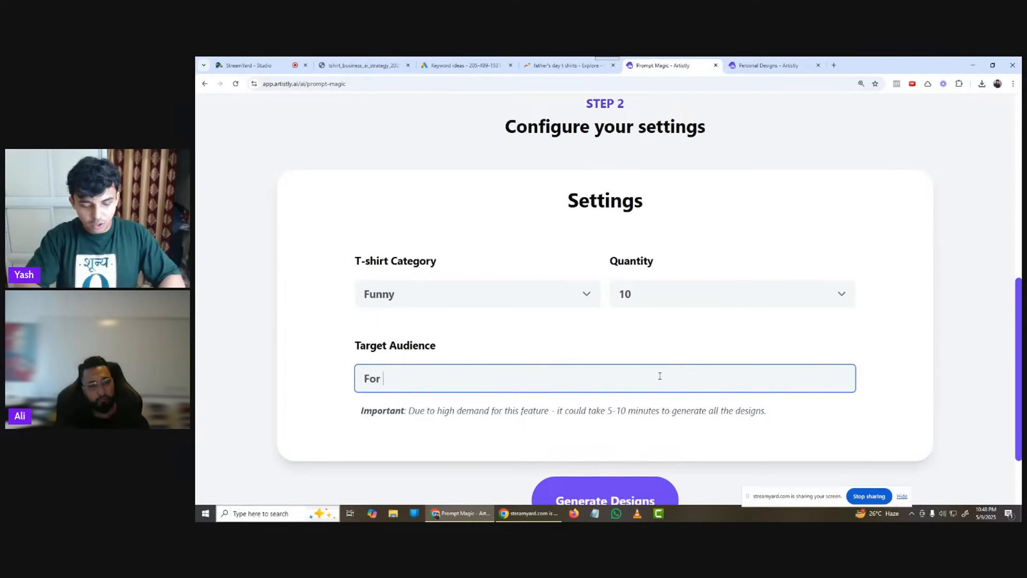
{"action": "type", "text": "fathers day"}
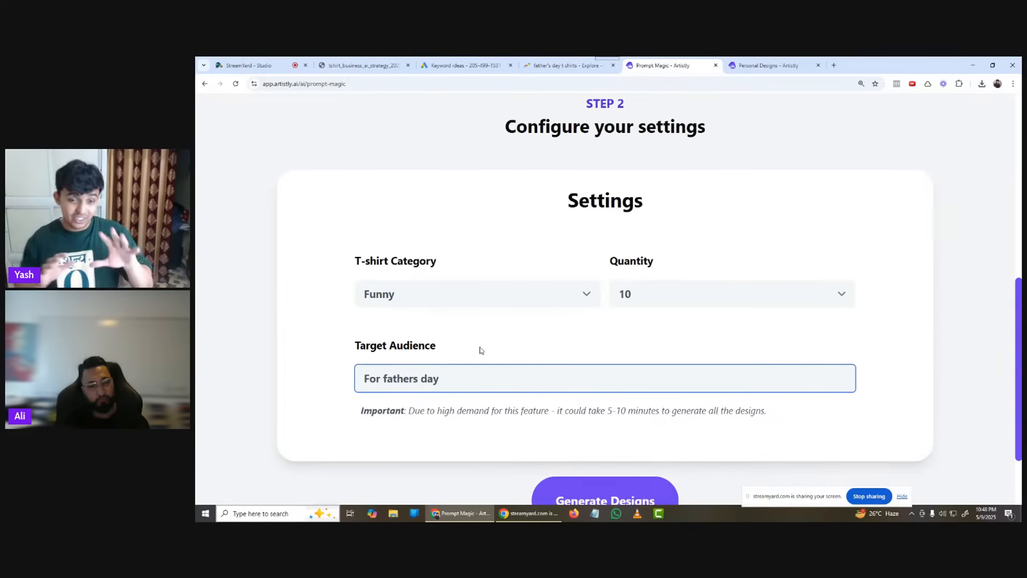
Step: Change the target audience to "For hard working fathers" and generate the designs
{"action": "left_click_drag", "start_coordinate": [425, 413], "coordinate": [652, 418]}
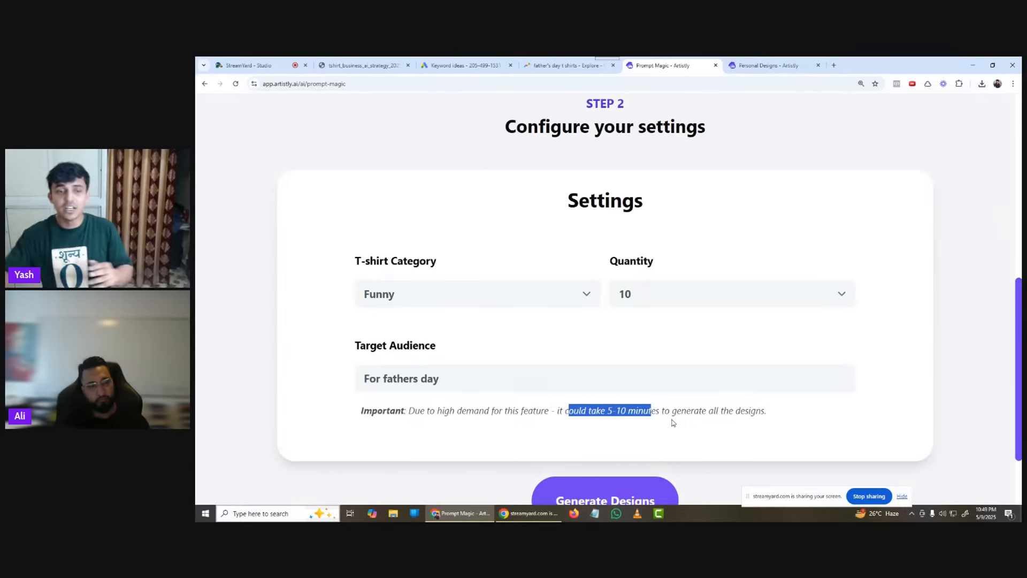
{"action": "left_click_drag", "start_coordinate": [416, 381], "coordinate": [466, 381]}
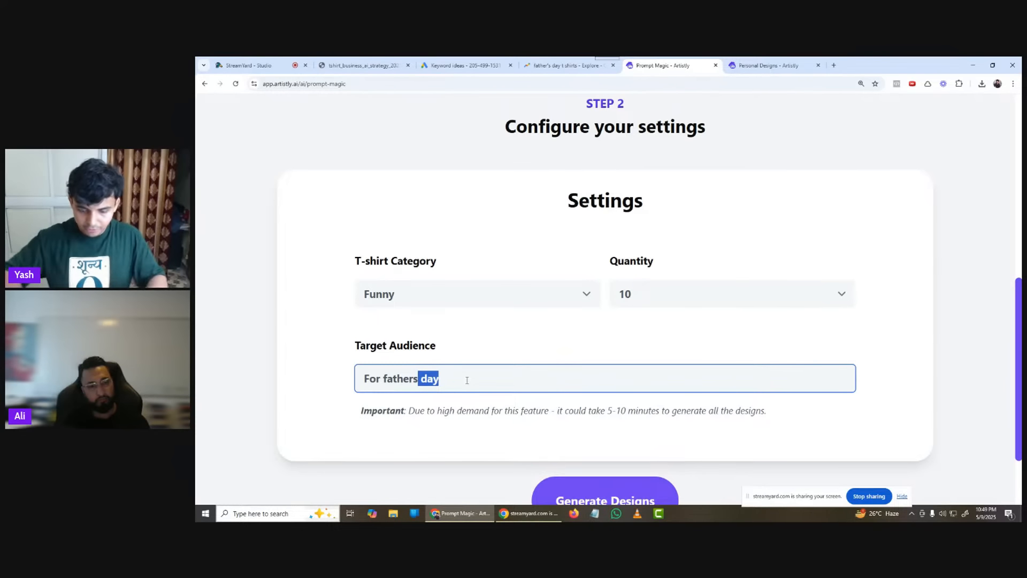
{"action": "key", "text": "BackSpace"}
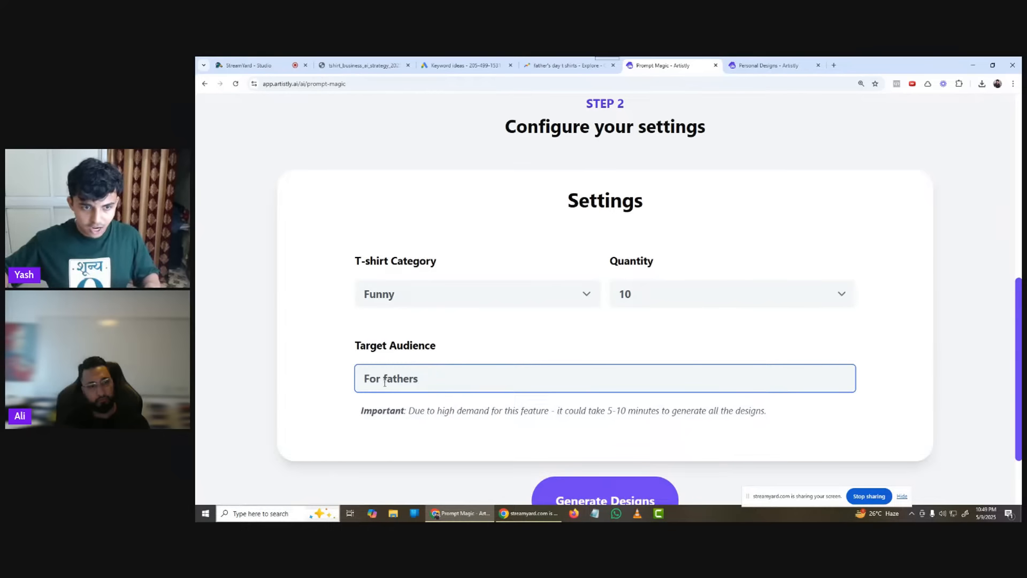
{"action": "type", "text": "hard working"}
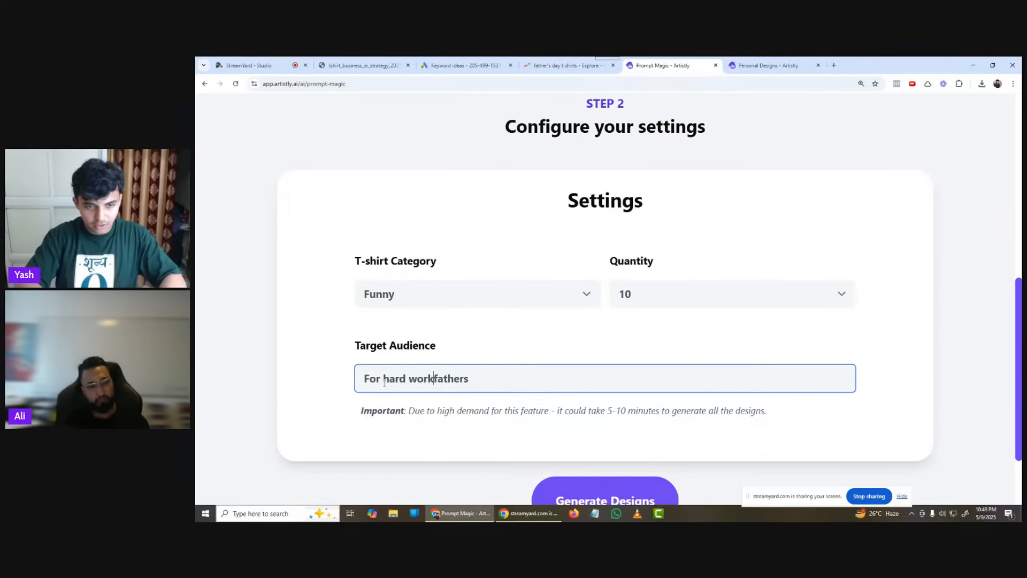
{"action": "scroll", "coordinate": [493, 378], "scroll_direction": "down", "scroll_amount": 2}
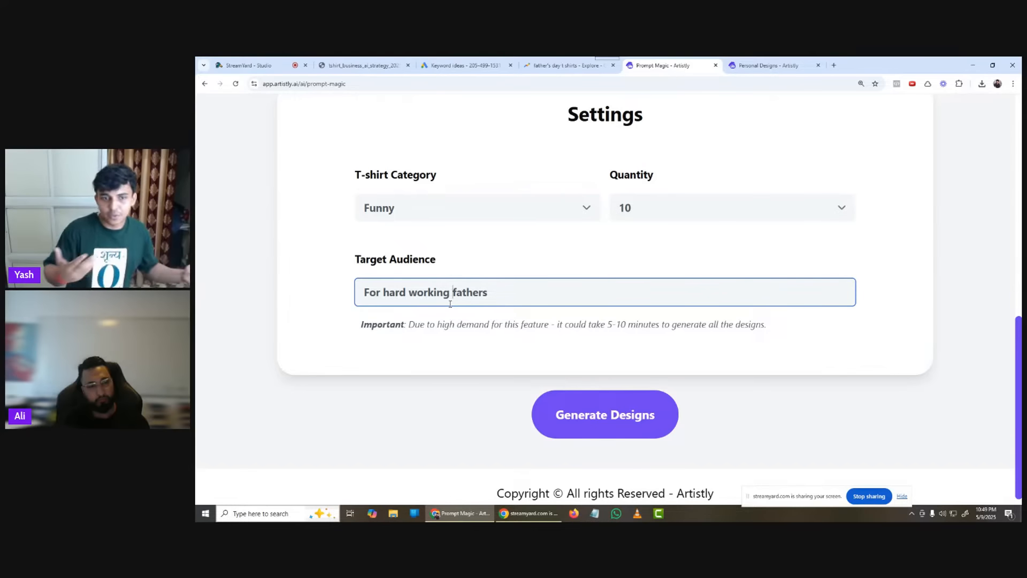
{"action": "left_click", "coordinate": [626, 413]}
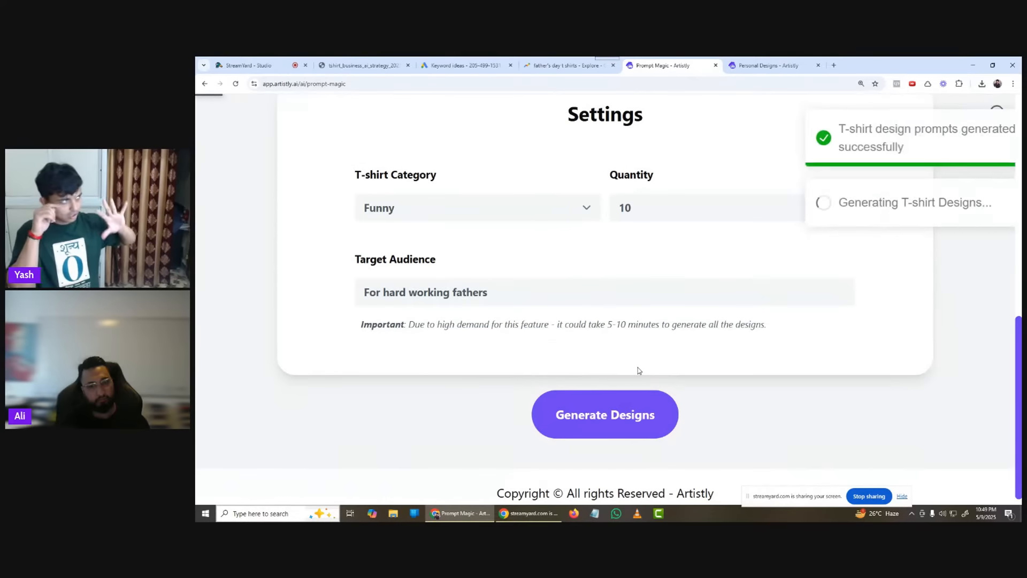
Step: Look through the Personal Designs page, loading more of the earlier designs and checking the ones being processed
{"action": "scroll", "coordinate": [615, 364], "scroll_direction": "up", "scroll_amount": 8}
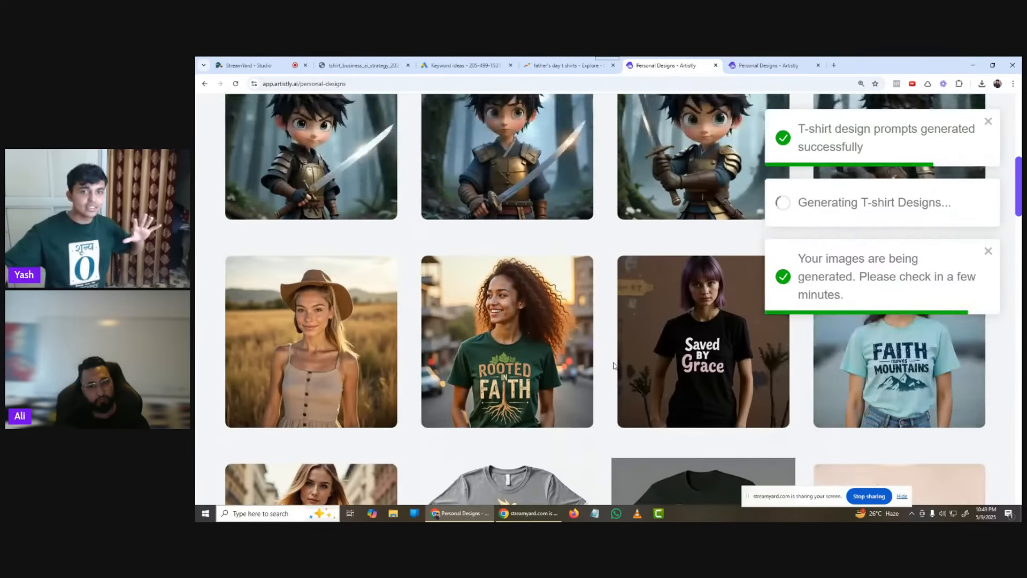
{"action": "scroll", "coordinate": [597, 360], "scroll_direction": "down", "scroll_amount": 5}
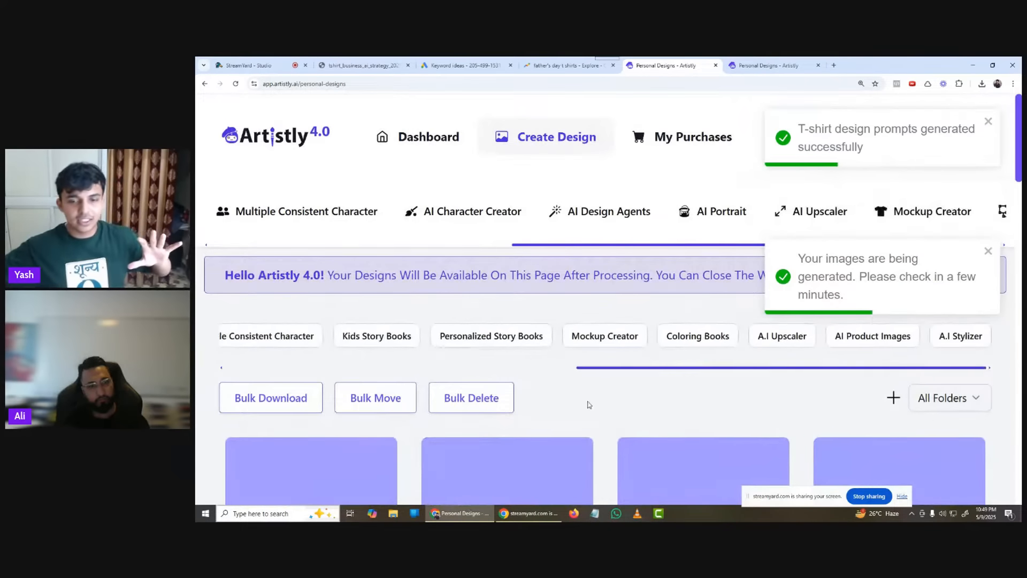
{"action": "scroll", "coordinate": [588, 348], "scroll_direction": "down", "scroll_amount": 3}
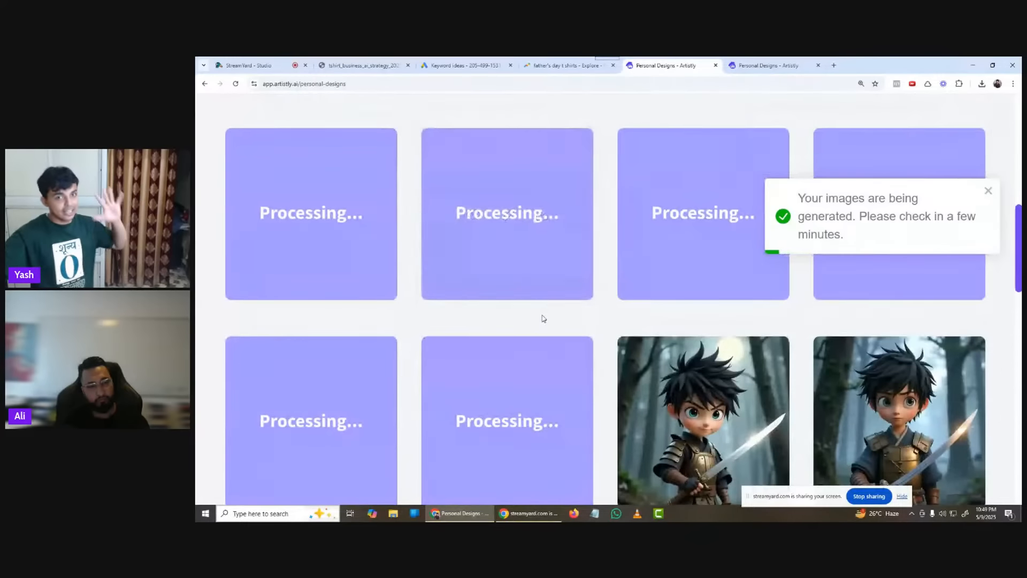
{"action": "scroll", "coordinate": [544, 305], "scroll_direction": "down", "scroll_amount": 3}
{"action": "scroll", "coordinate": [547, 290], "scroll_direction": "down", "scroll_amount": 15}
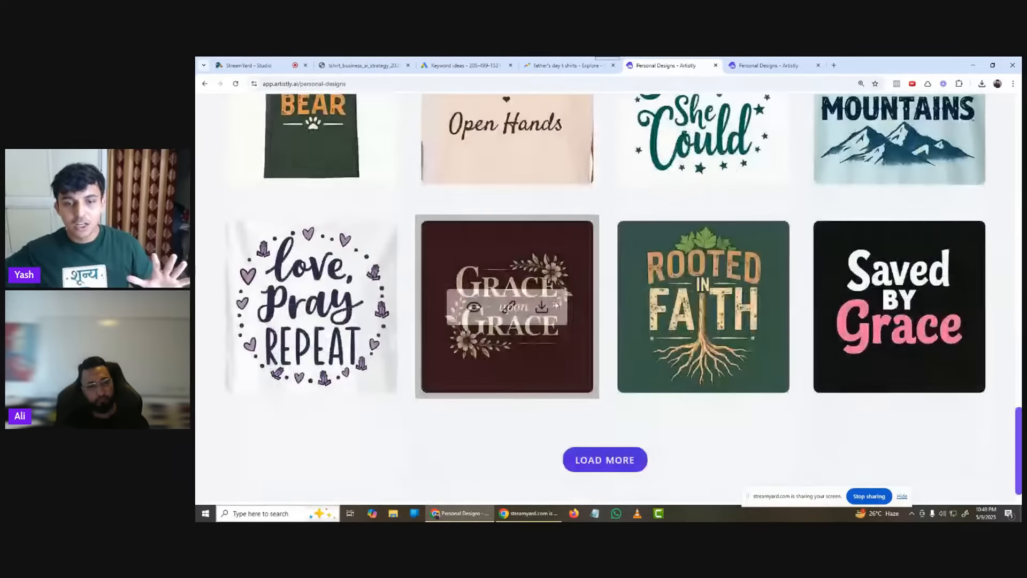
{"action": "left_click", "coordinate": [594, 463]}
{"action": "scroll", "coordinate": [535, 358], "scroll_direction": "down", "scroll_amount": 2}
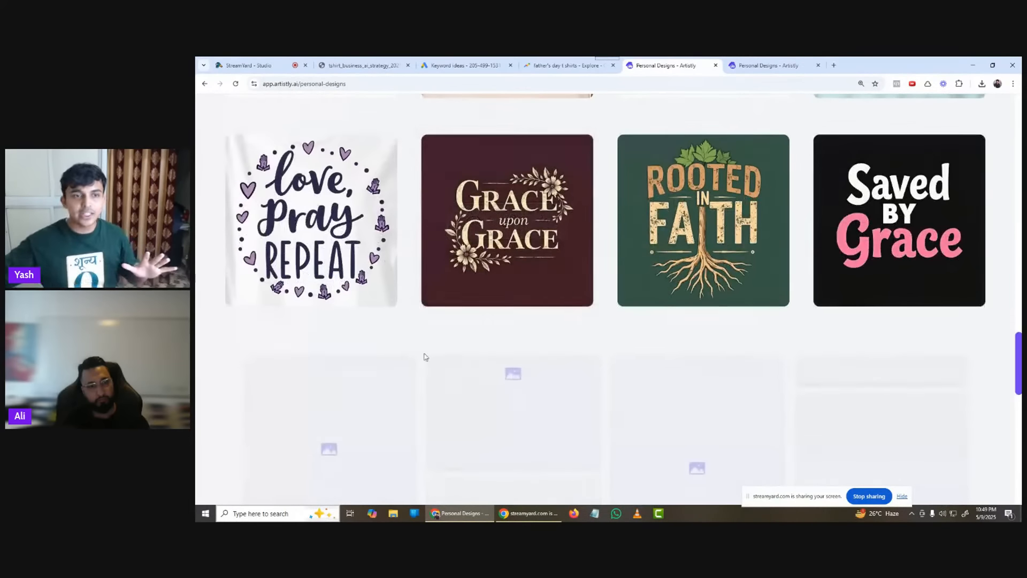
{"action": "scroll", "coordinate": [588, 261], "scroll_direction": "down", "scroll_amount": 1}
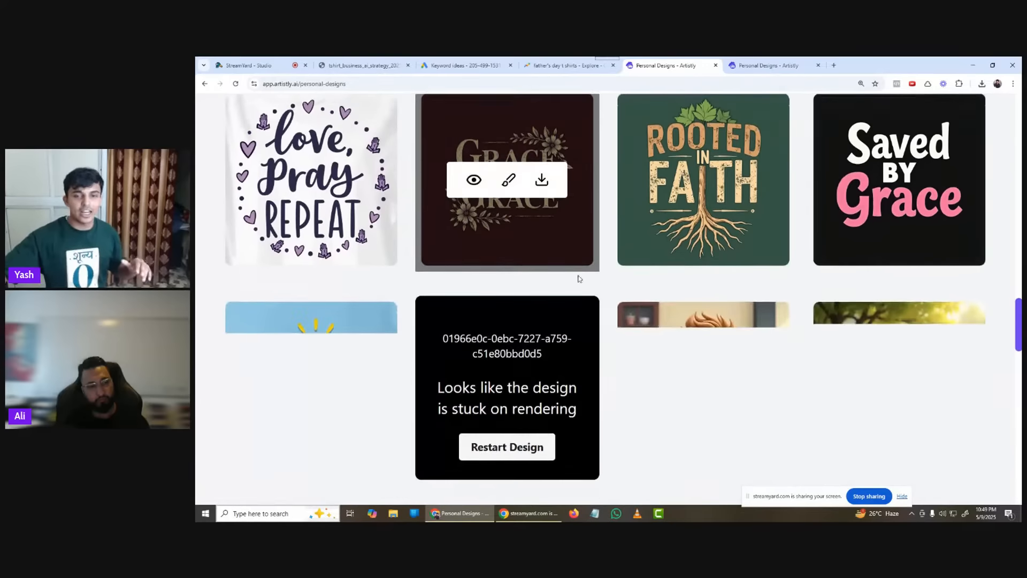
{"action": "scroll", "coordinate": [578, 284], "scroll_direction": "up", "scroll_amount": 4}
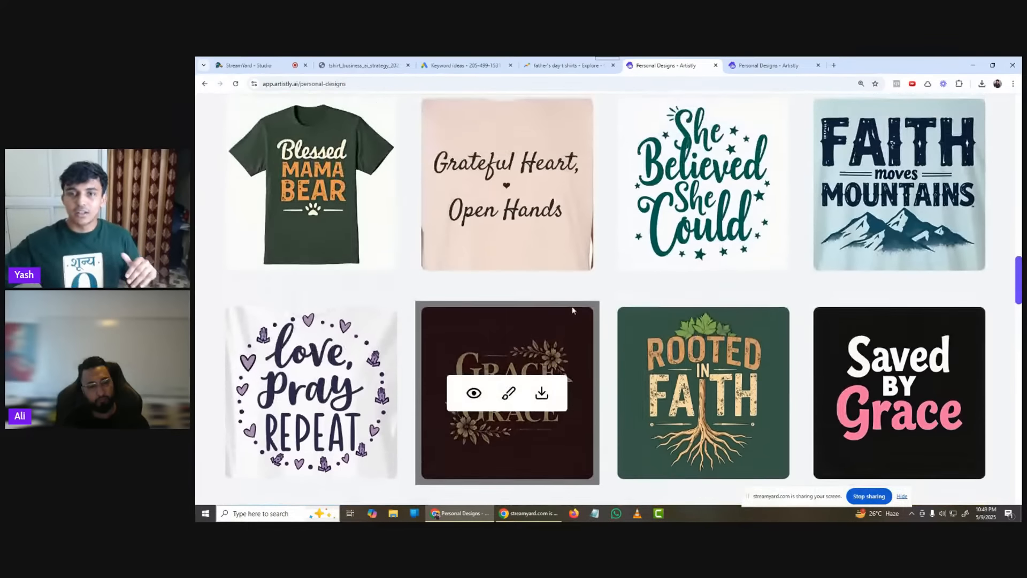
{"action": "scroll", "coordinate": [663, 278], "scroll_direction": "up", "scroll_amount": 14}
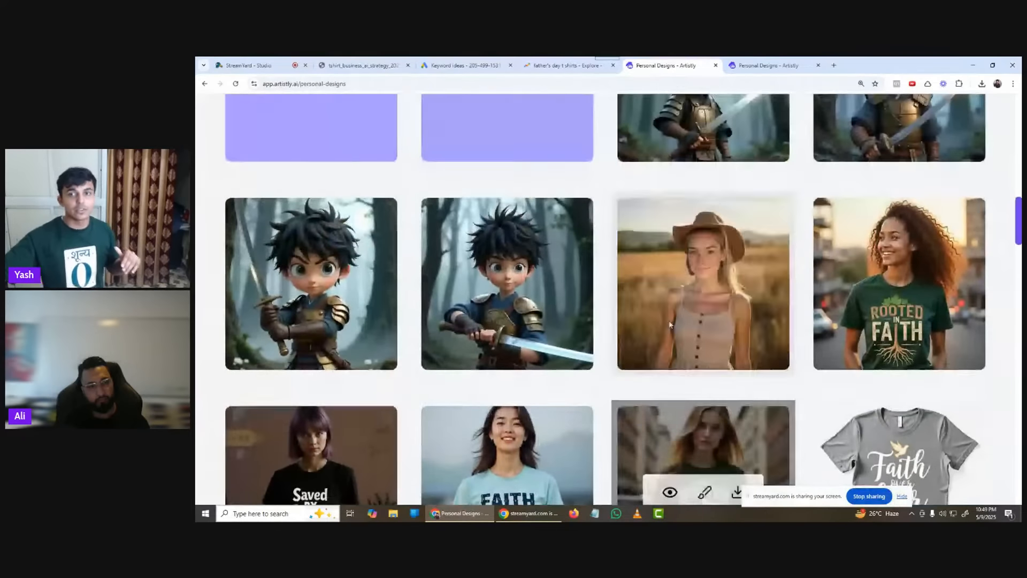
{"action": "scroll", "coordinate": [564, 312], "scroll_direction": "up", "scroll_amount": 15}
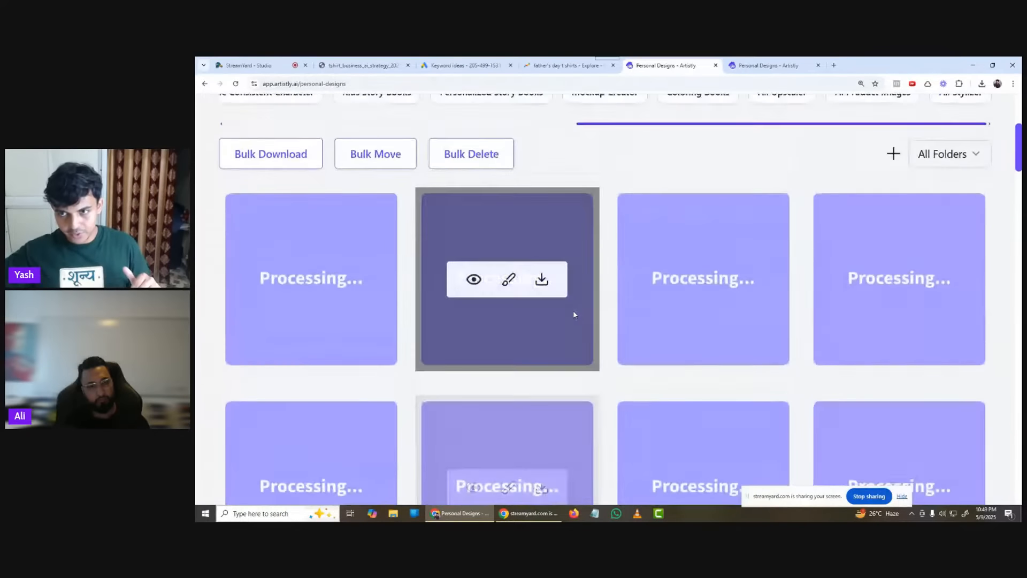
{"action": "scroll", "coordinate": [653, 389], "scroll_direction": "down", "scroll_amount": 1}
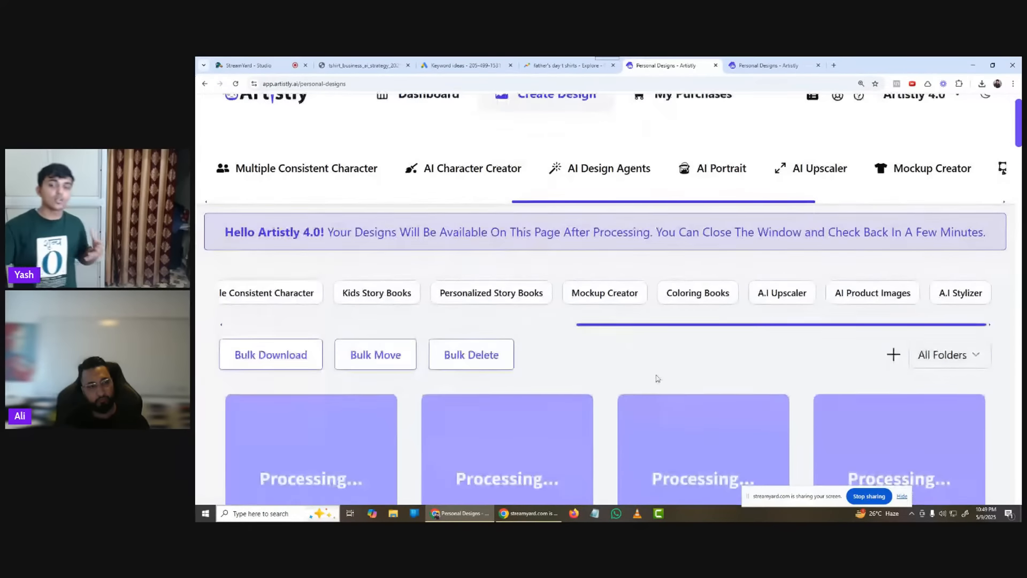
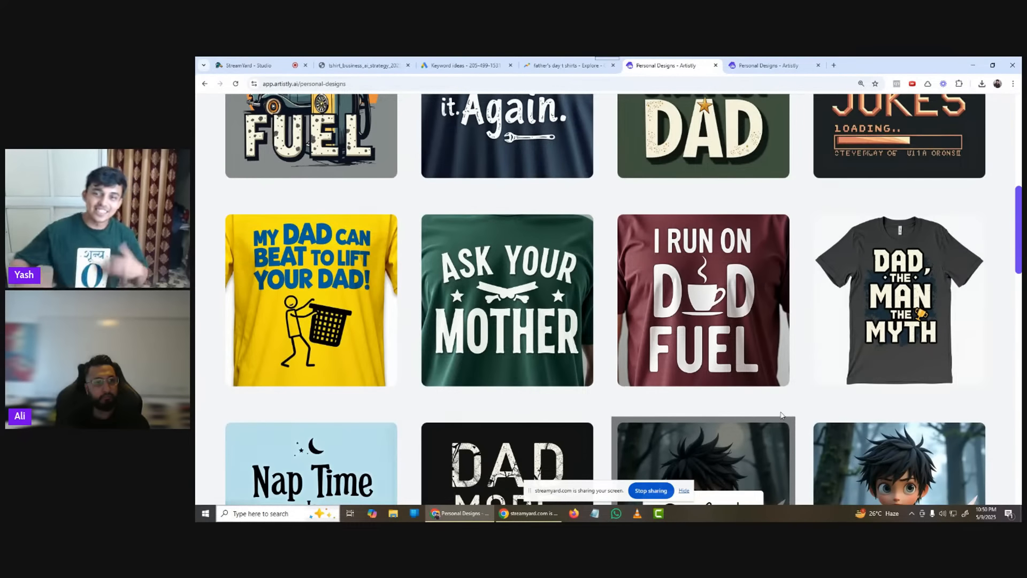
Step: Look through the generated Father's Day t-shirt designs on the Personal Designs page
{"action": "scroll", "coordinate": [781, 405], "scroll_direction": "up", "scroll_amount": 3}
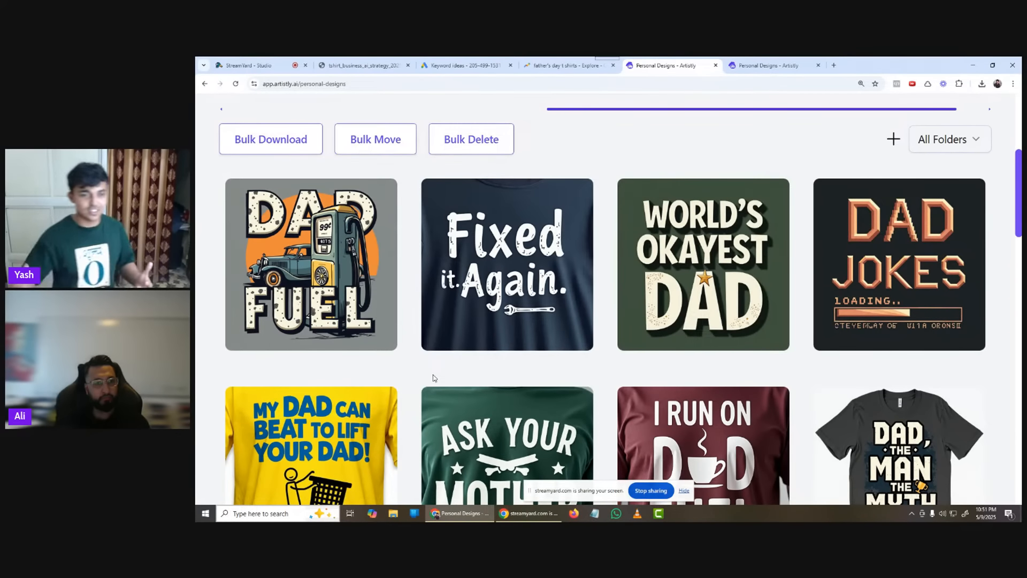
{"action": "scroll", "coordinate": [631, 224], "scroll_direction": "down", "scroll_amount": 4}
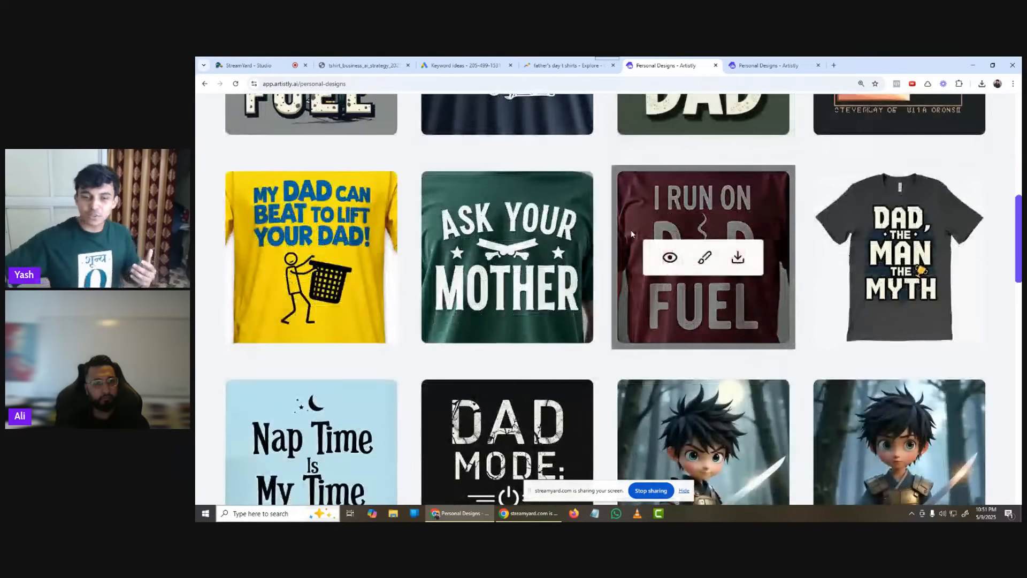
{"action": "scroll", "coordinate": [631, 233], "scroll_direction": "down", "scroll_amount": 2}
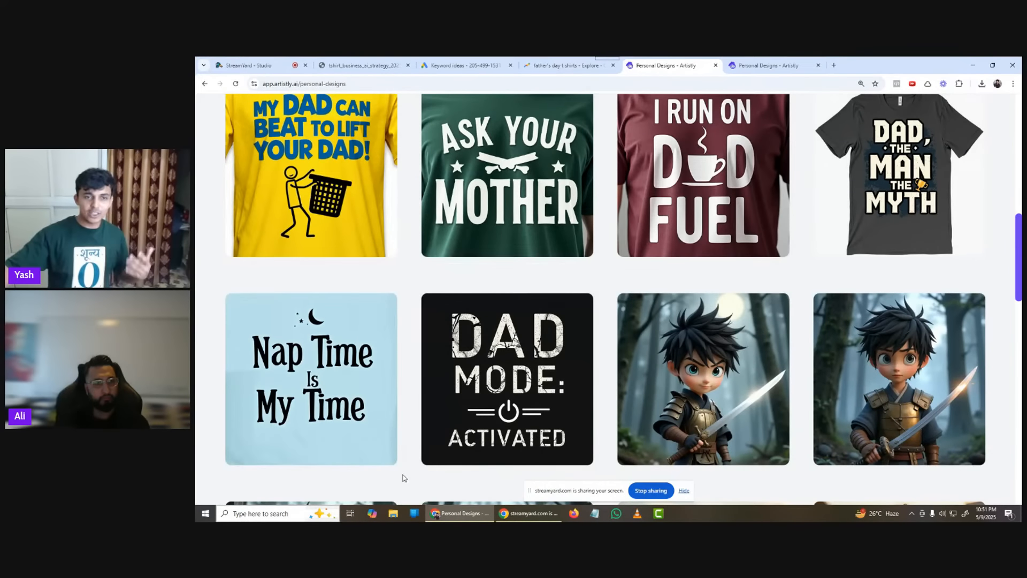
{"action": "mouse_move", "coordinate": [404, 478]}
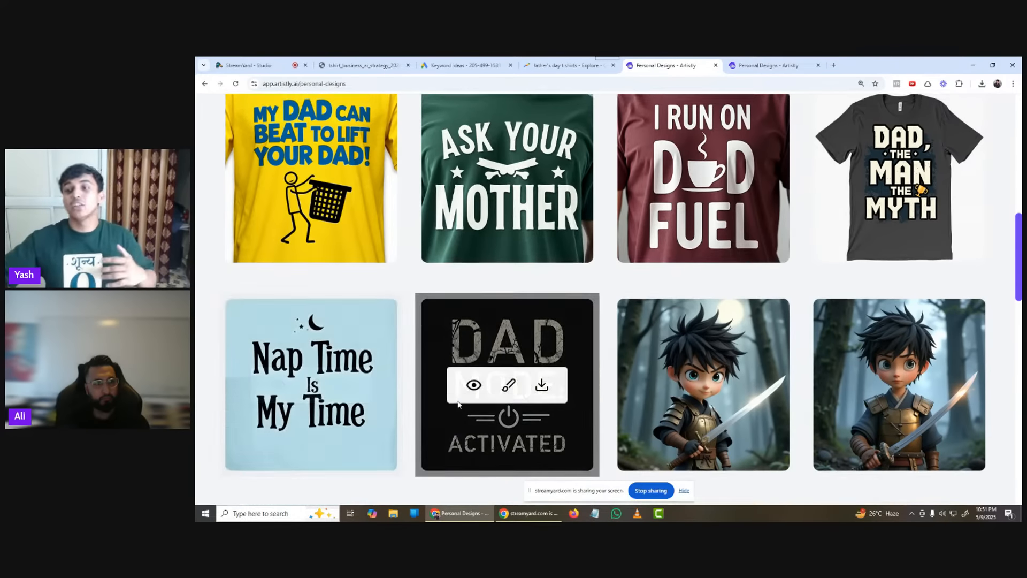
{"action": "scroll", "coordinate": [459, 405], "scroll_direction": "up", "scroll_amount": 3}
{"action": "scroll", "coordinate": [459, 405], "scroll_direction": "up", "scroll_amount": 2}
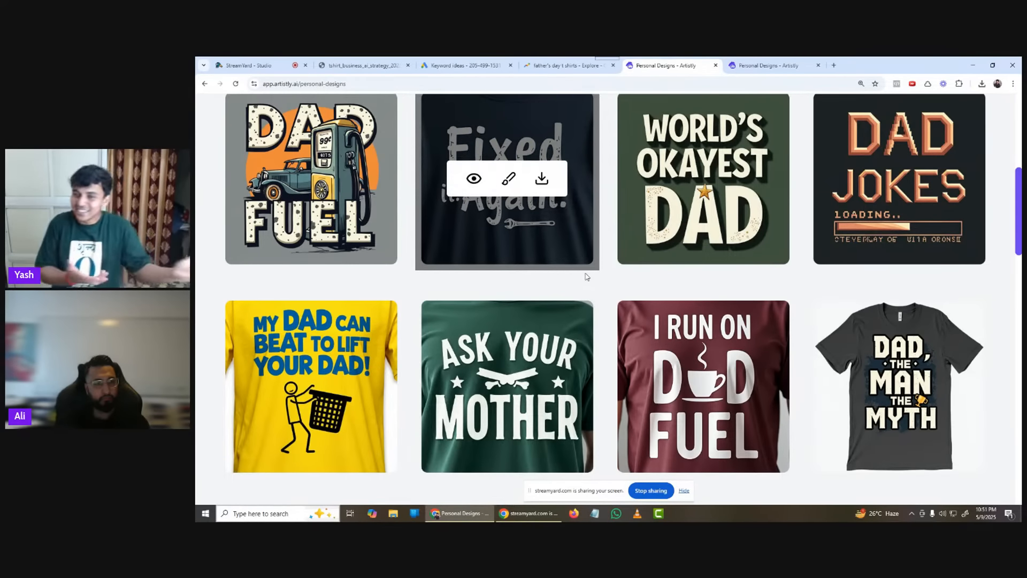
{"action": "scroll", "coordinate": [587, 277], "scroll_direction": "up", "scroll_amount": 1}
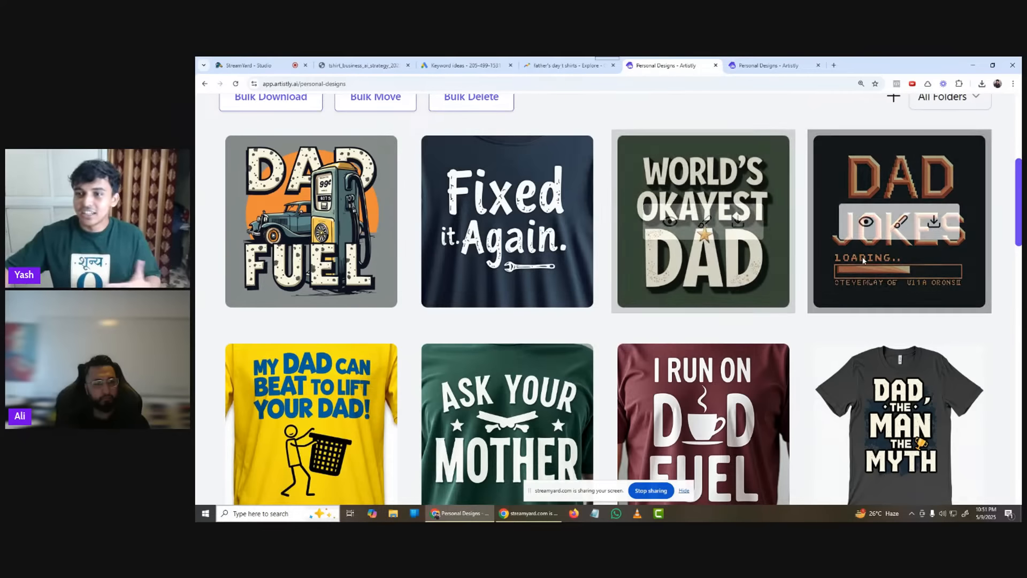
{"action": "scroll", "coordinate": [876, 313], "scroll_direction": "down", "scroll_amount": 2}
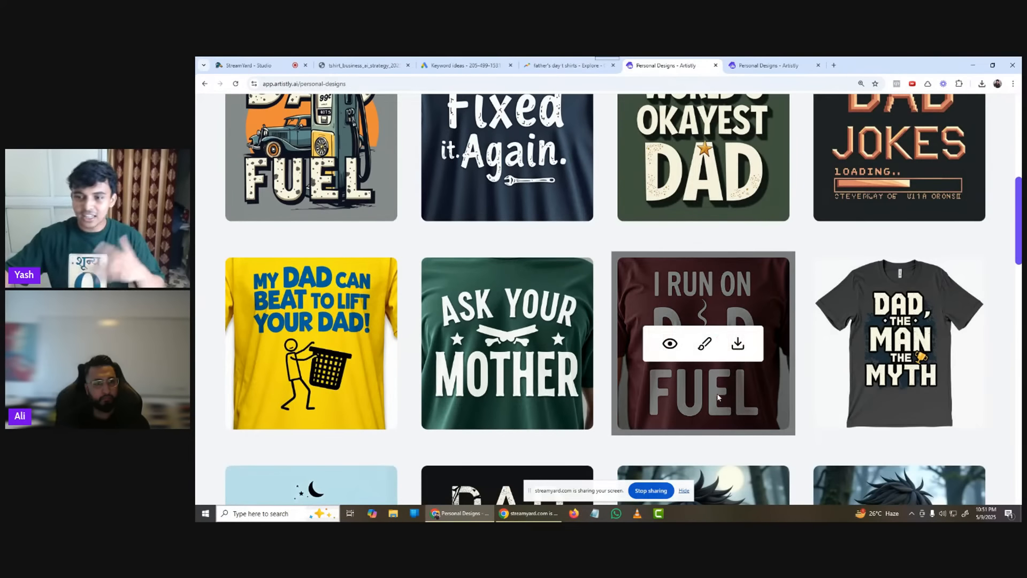
{"action": "scroll", "coordinate": [727, 366], "scroll_direction": "up", "scroll_amount": 2}
{"action": "scroll", "coordinate": [679, 342], "scroll_direction": "down", "scroll_amount": 1}
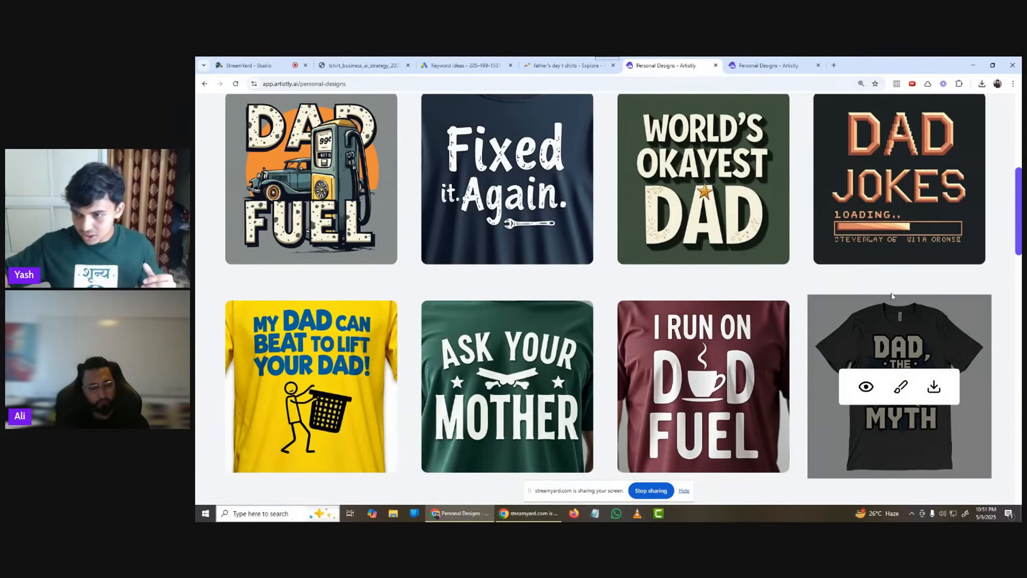
Step: Re-generate the "Dad, the Man, the Myth" design from its existing prompt in High Quality at 1:1 and check its processing among the personal designs
{"action": "left_click", "coordinate": [867, 387]}
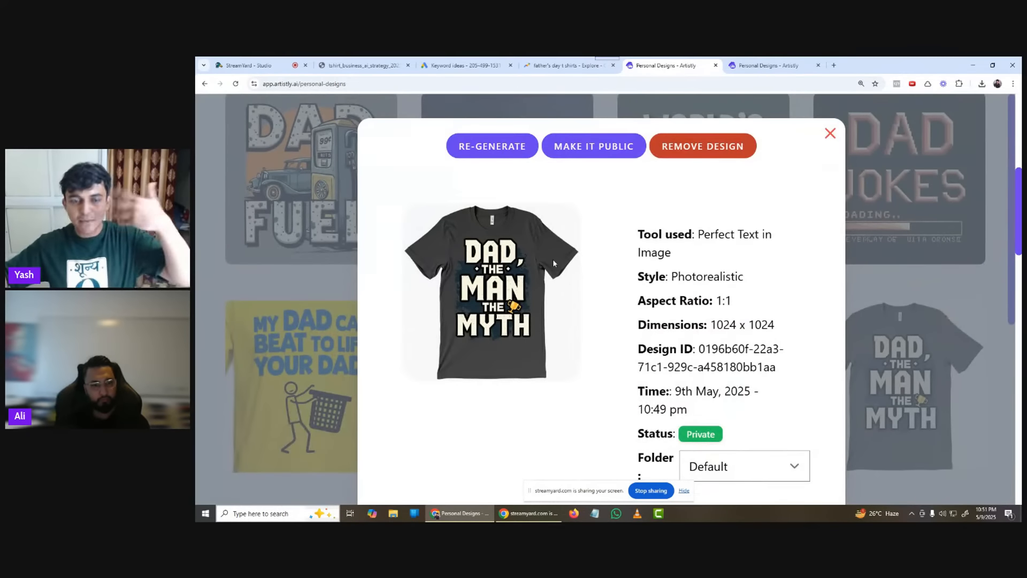
{"action": "left_click", "coordinate": [500, 141]}
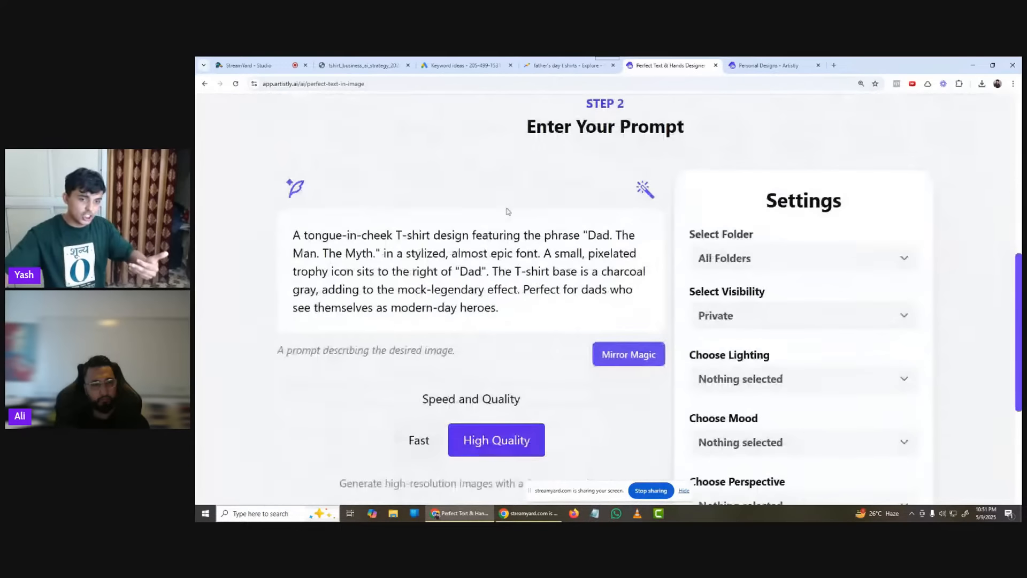
{"action": "scroll", "coordinate": [533, 242], "scroll_direction": "down", "scroll_amount": 2}
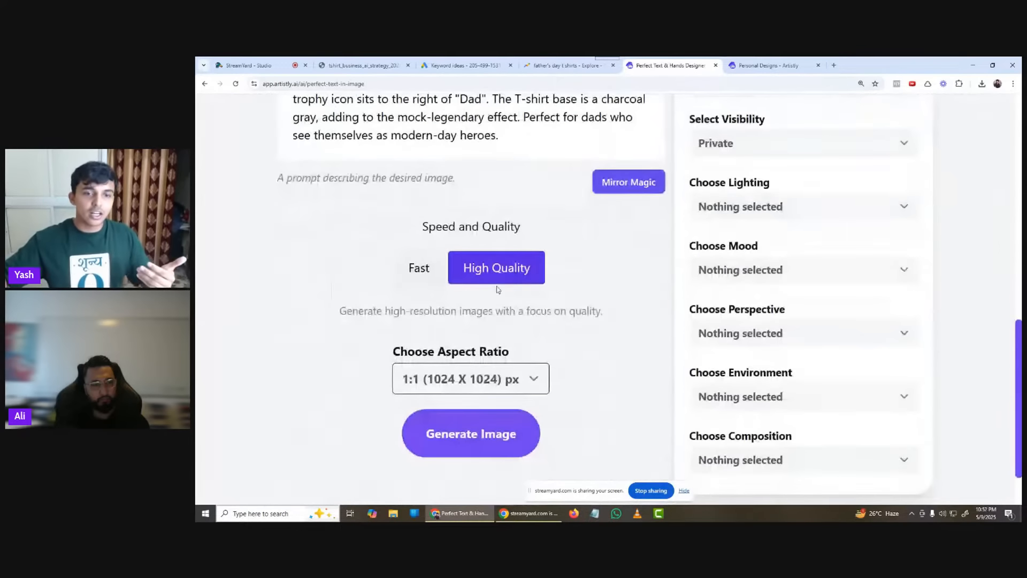
{"action": "left_click", "coordinate": [496, 444]}
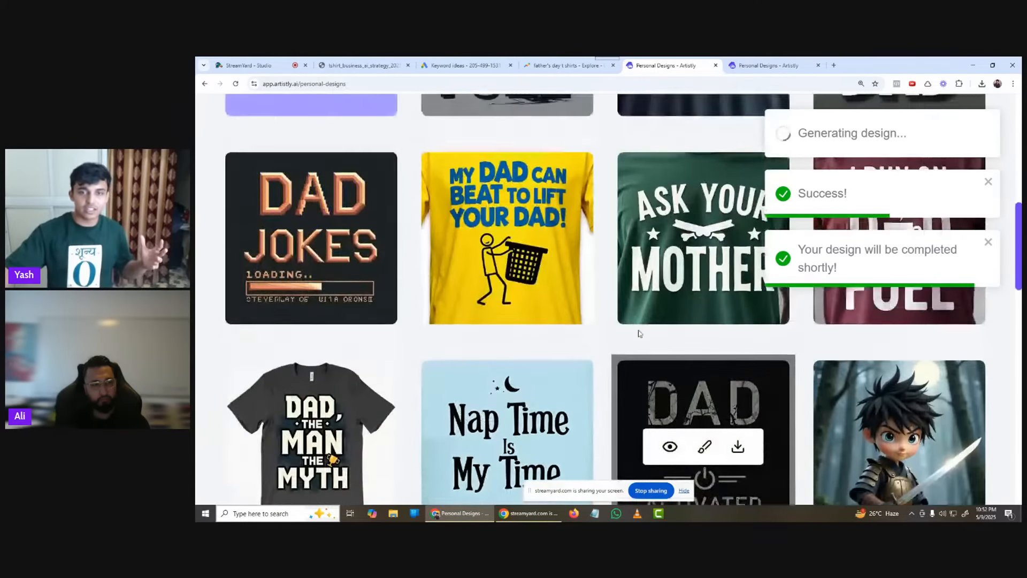
{"action": "scroll", "coordinate": [611, 331], "scroll_direction": "up", "scroll_amount": 2}
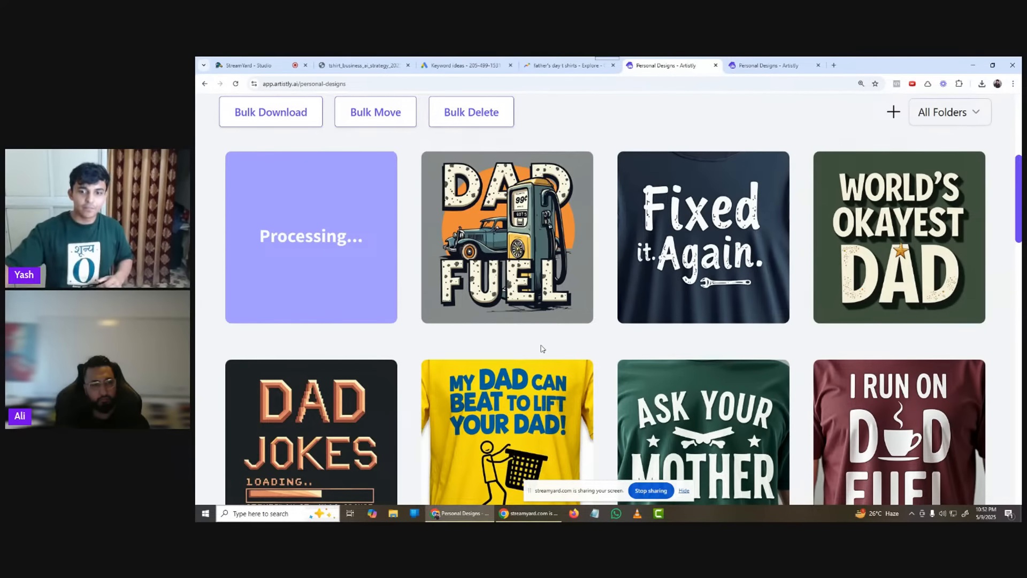
{"action": "scroll", "coordinate": [542, 349], "scroll_direction": "down", "scroll_amount": 7}
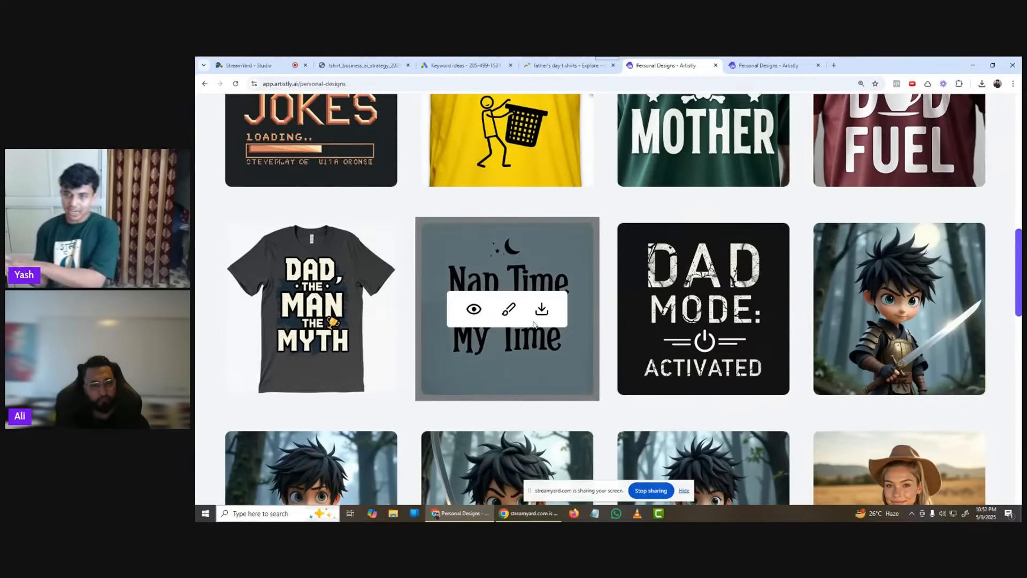
{"action": "scroll", "coordinate": [535, 321], "scroll_direction": "up", "scroll_amount": 7}
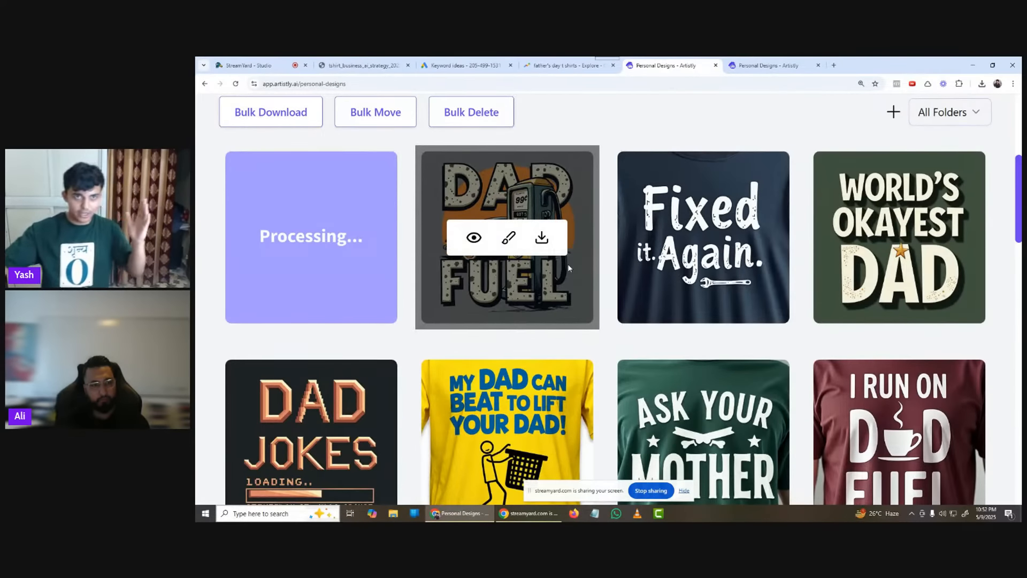
Step: Switch to the t-shirt business strategy PDF and go through pages 2 and 3 to page 4 on visualizing t-shirts on realistic models
{"action": "left_click", "coordinate": [362, 60]}
{"action": "left_click", "coordinate": [258, 214]}
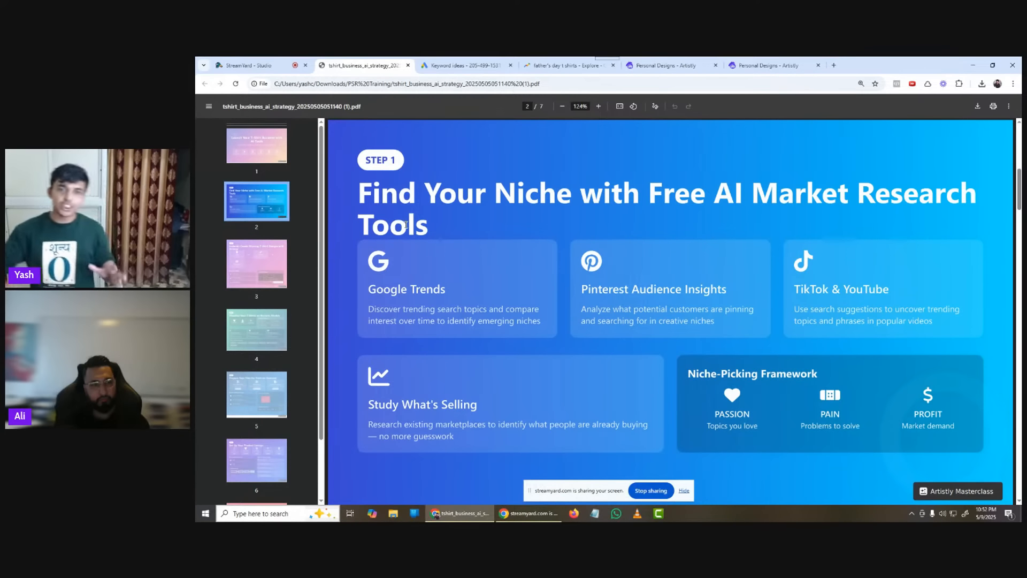
{"action": "left_click", "coordinate": [257, 264]}
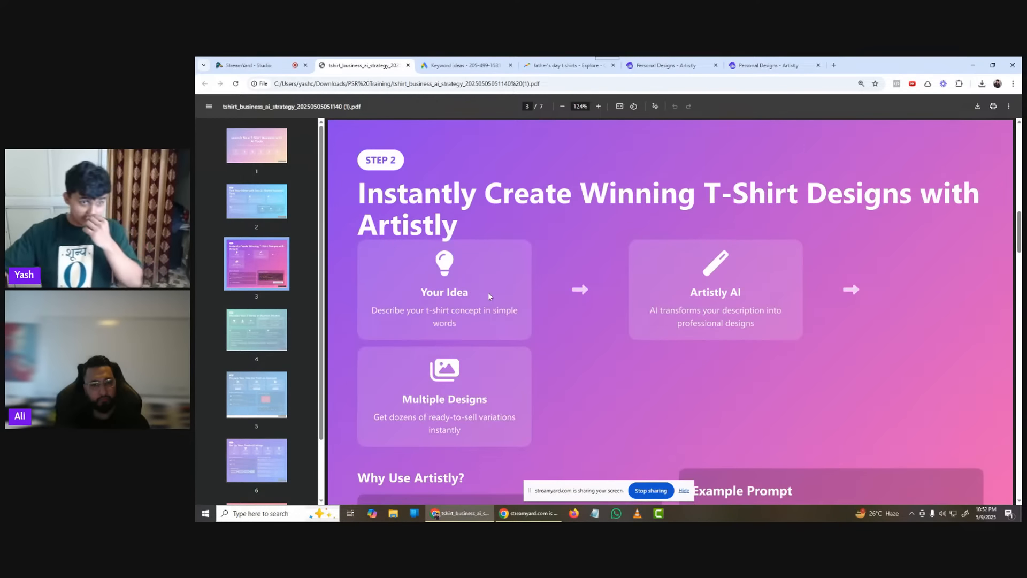
{"action": "left_click", "coordinate": [256, 329]}
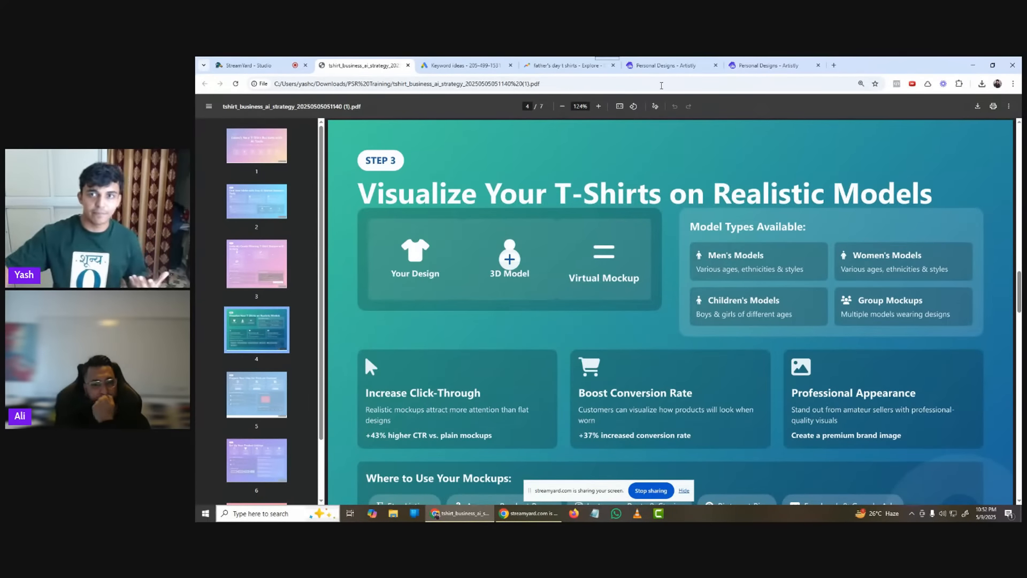
Step: Return to Artistly and open the Mockup Creator tool
{"action": "left_click", "coordinate": [661, 66]}
{"action": "scroll", "coordinate": [627, 274], "scroll_direction": "up", "scroll_amount": 1}
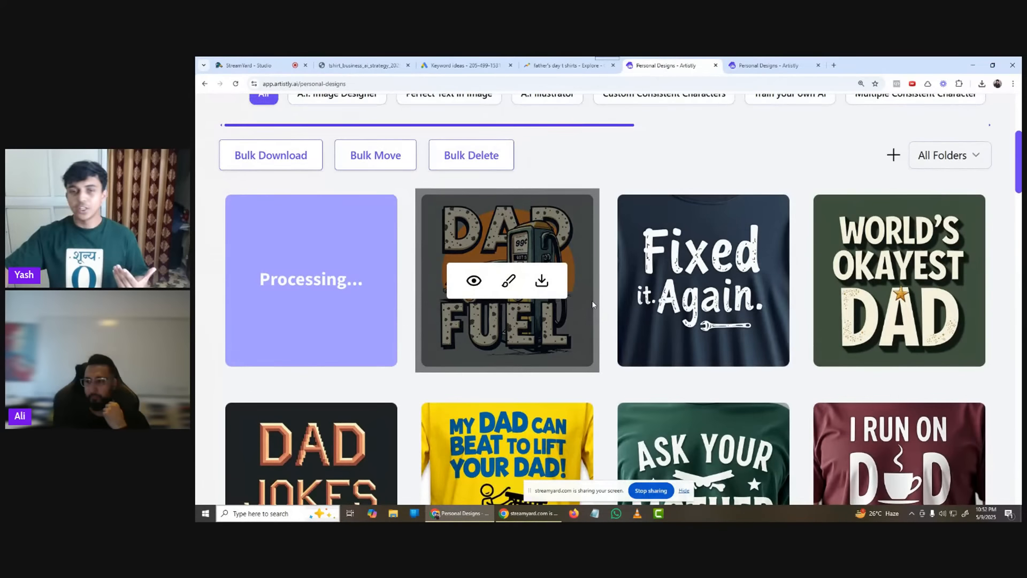
{"action": "scroll", "coordinate": [696, 257], "scroll_direction": "up", "scroll_amount": 4}
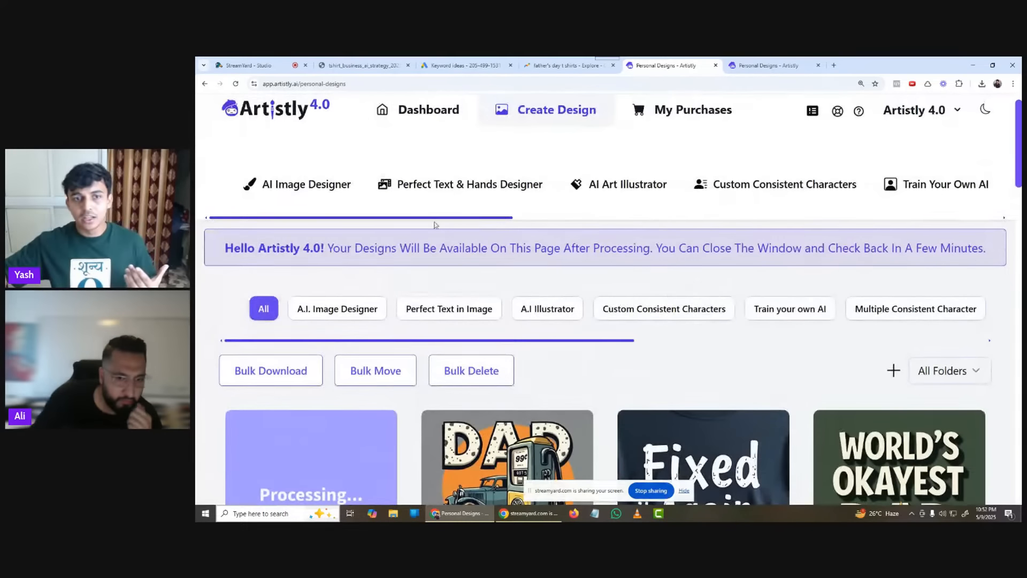
{"action": "left_click_drag", "start_coordinate": [448, 219], "coordinate": [814, 223]}
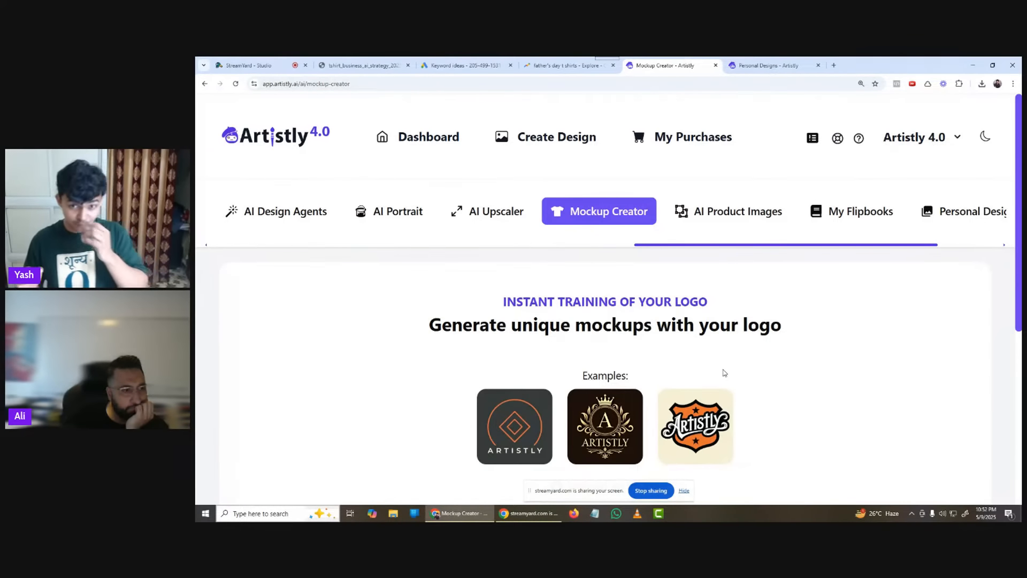
Step: Choose the "Dad Mode: Activated" design from the media library as the image for the mockup
{"action": "scroll", "coordinate": [728, 431], "scroll_direction": "down", "scroll_amount": 4}
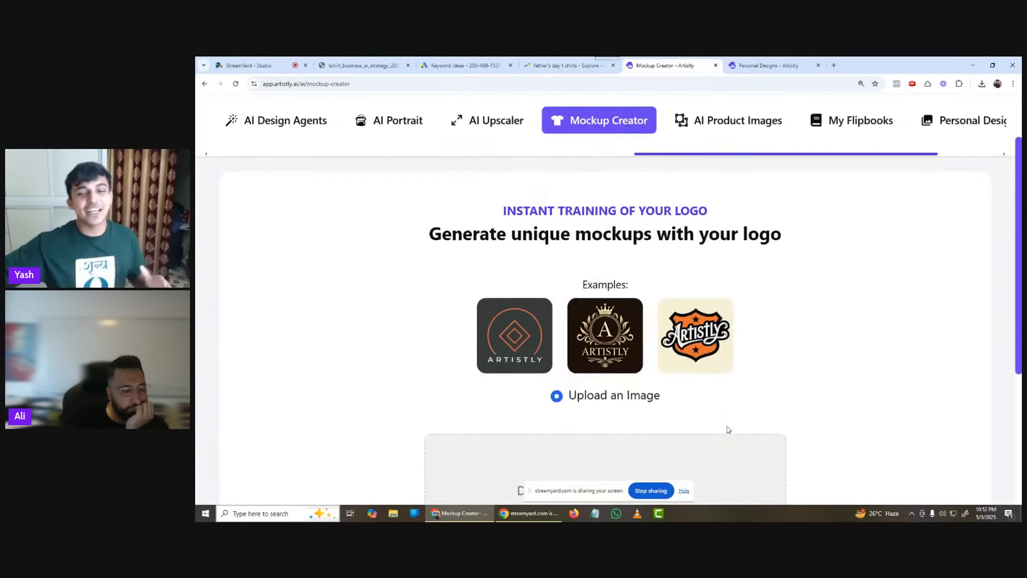
{"action": "scroll", "coordinate": [776, 318], "scroll_direction": "up", "scroll_amount": 3}
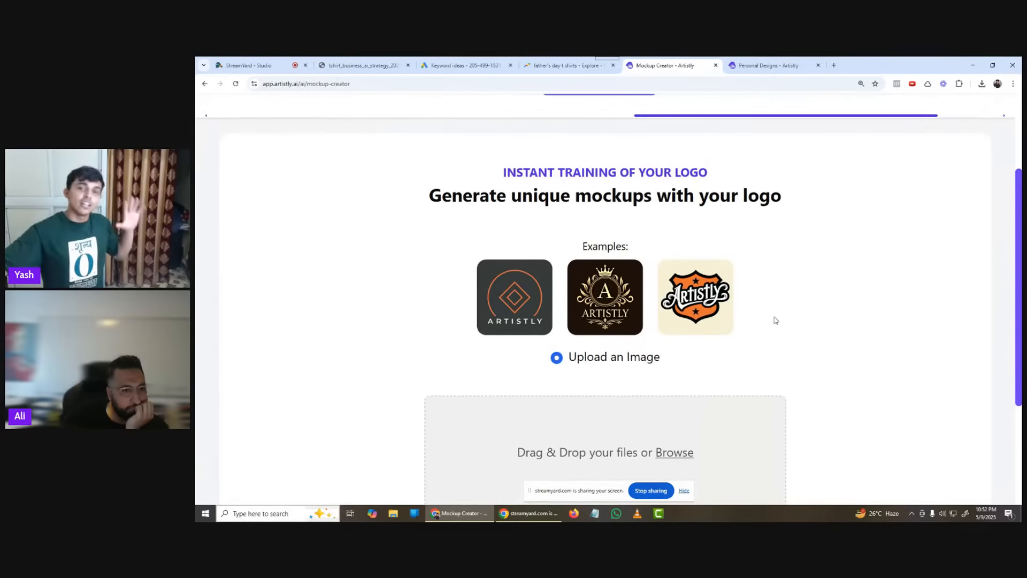
{"action": "scroll", "coordinate": [595, 241], "scroll_direction": "down", "scroll_amount": 5}
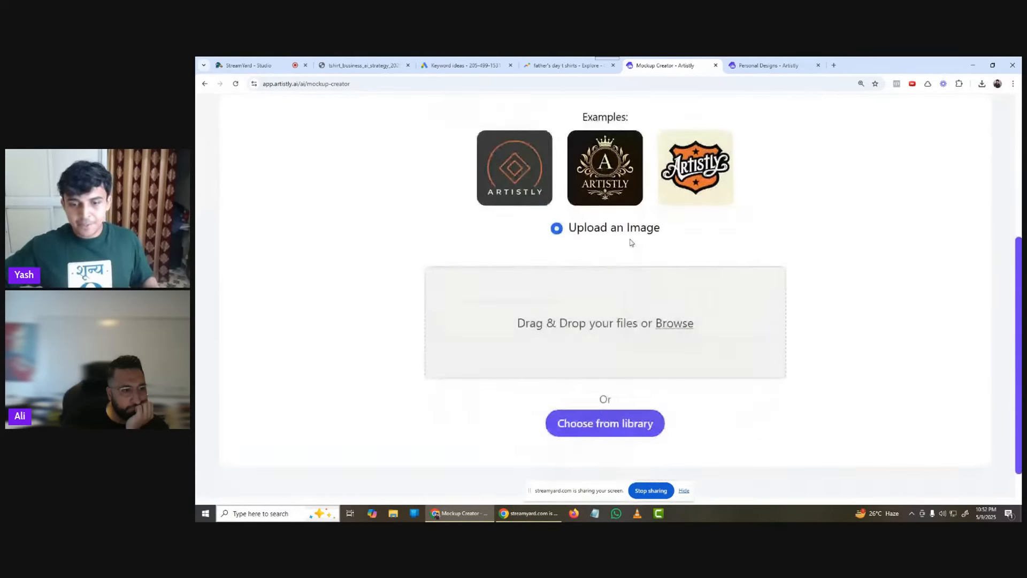
{"action": "left_click", "coordinate": [595, 386]}
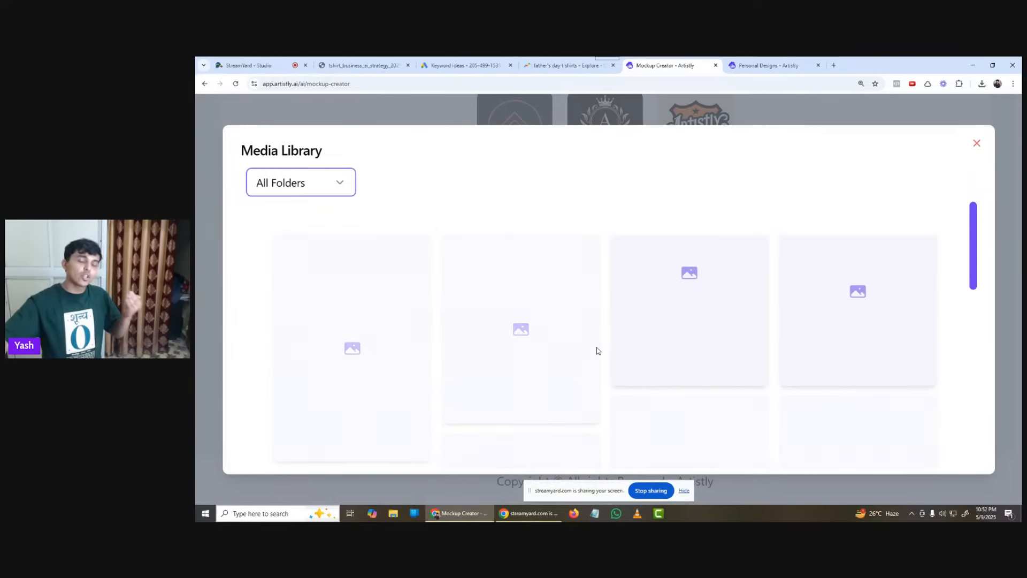
{"action": "scroll", "coordinate": [618, 289], "scroll_direction": "down", "scroll_amount": 1}
{"action": "scroll", "coordinate": [535, 305], "scroll_direction": "up", "scroll_amount": 2}
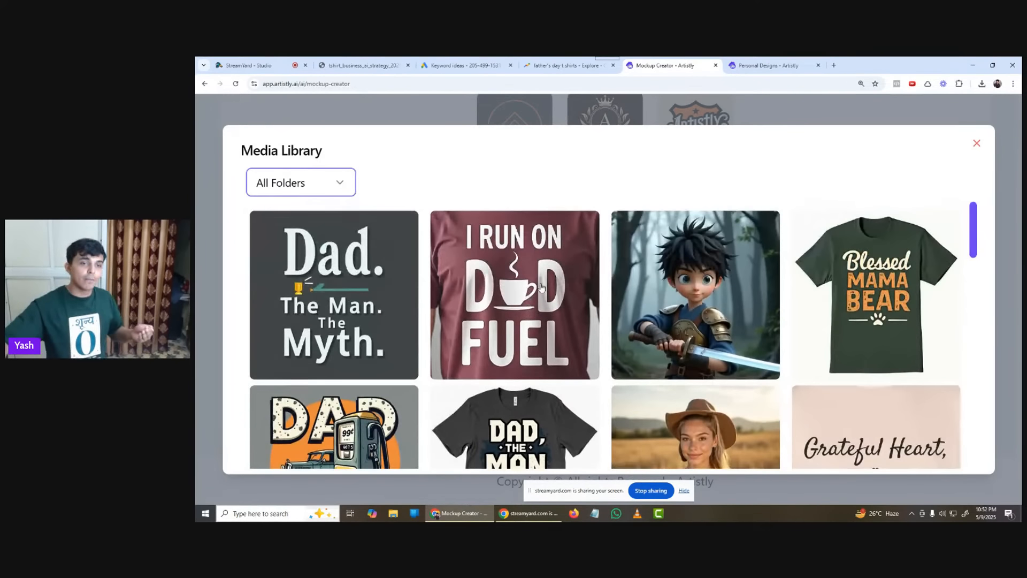
{"action": "scroll", "coordinate": [455, 323], "scroll_direction": "down", "scroll_amount": 3}
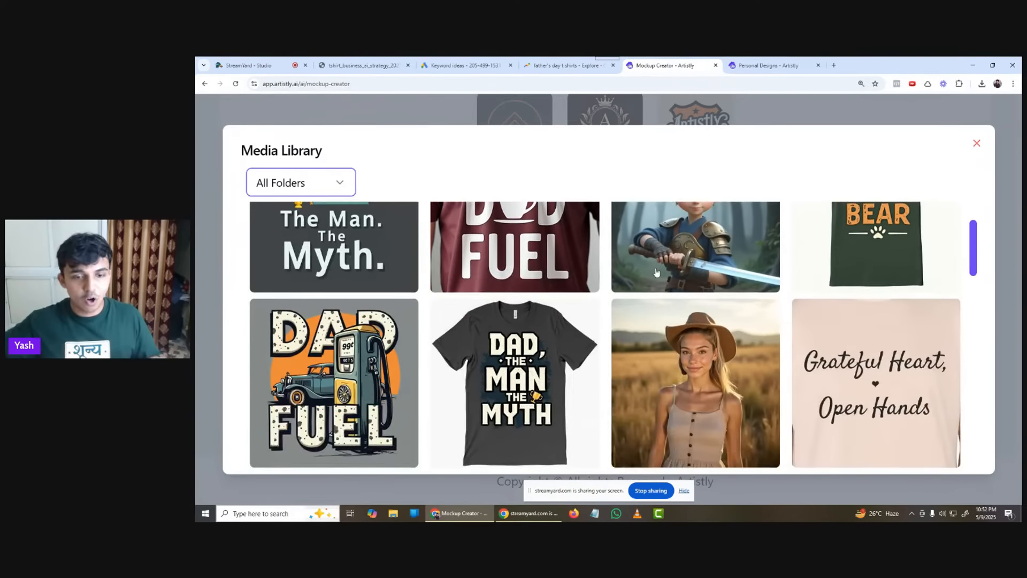
{"action": "scroll", "coordinate": [544, 322], "scroll_direction": "up", "scroll_amount": 3}
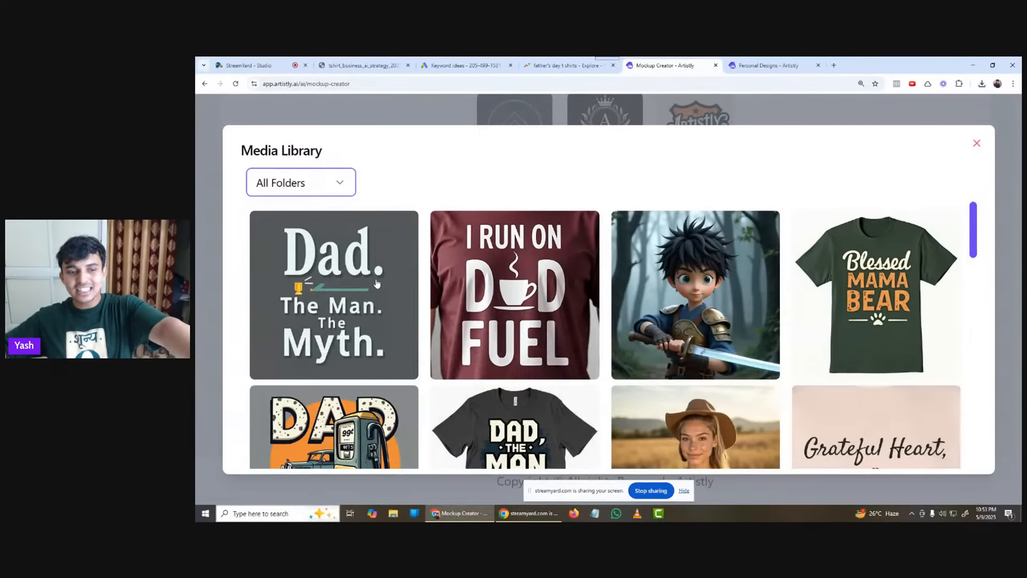
{"action": "scroll", "coordinate": [415, 250], "scroll_direction": "down", "scroll_amount": 5}
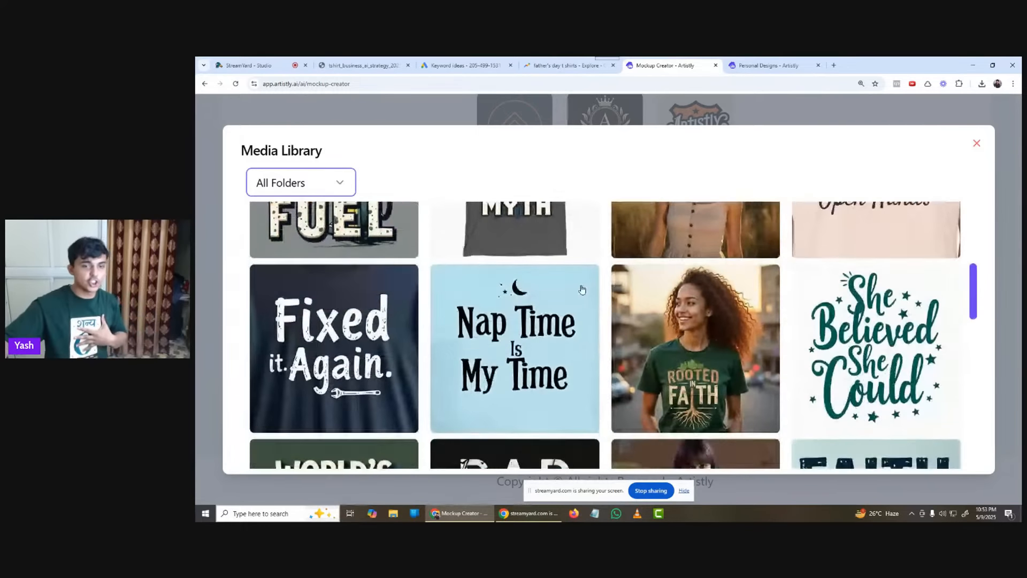
{"action": "scroll", "coordinate": [582, 289], "scroll_direction": "down", "scroll_amount": 3}
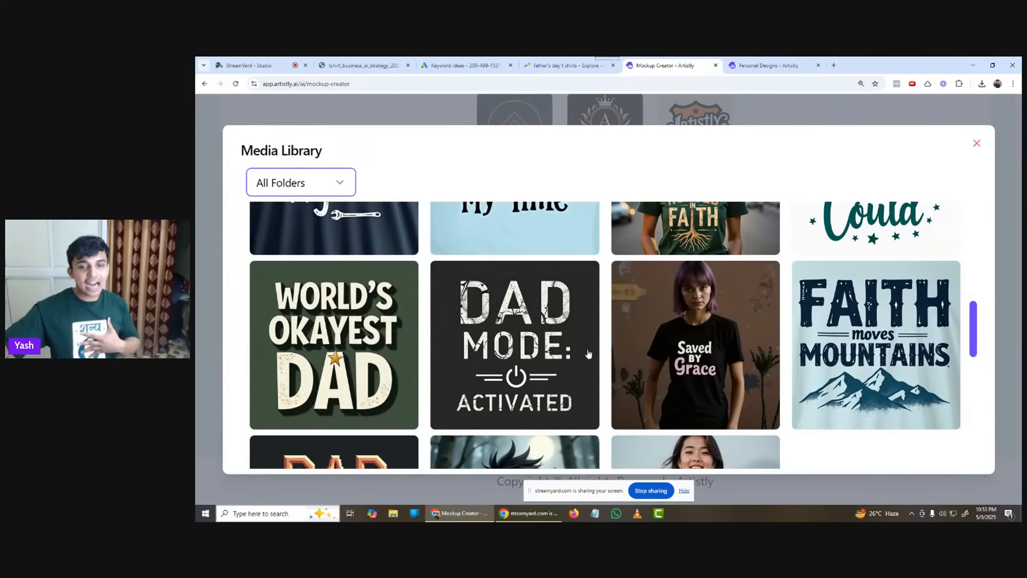
{"action": "left_click", "coordinate": [574, 314]}
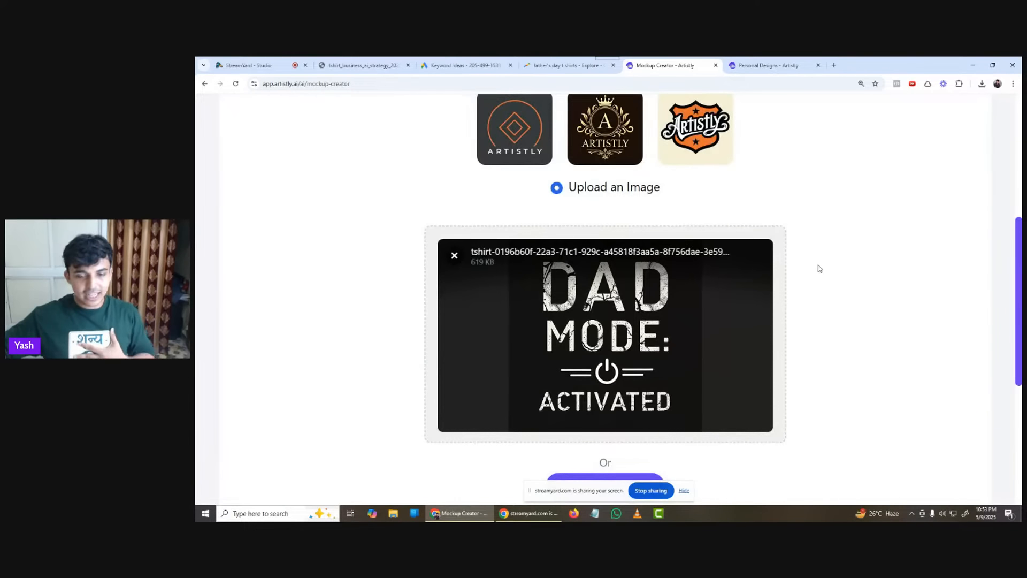
{"action": "scroll", "coordinate": [820, 268], "scroll_direction": "down", "scroll_amount": 5}
{"action": "scroll", "coordinate": [816, 263], "scroll_direction": "up", "scroll_amount": 3}
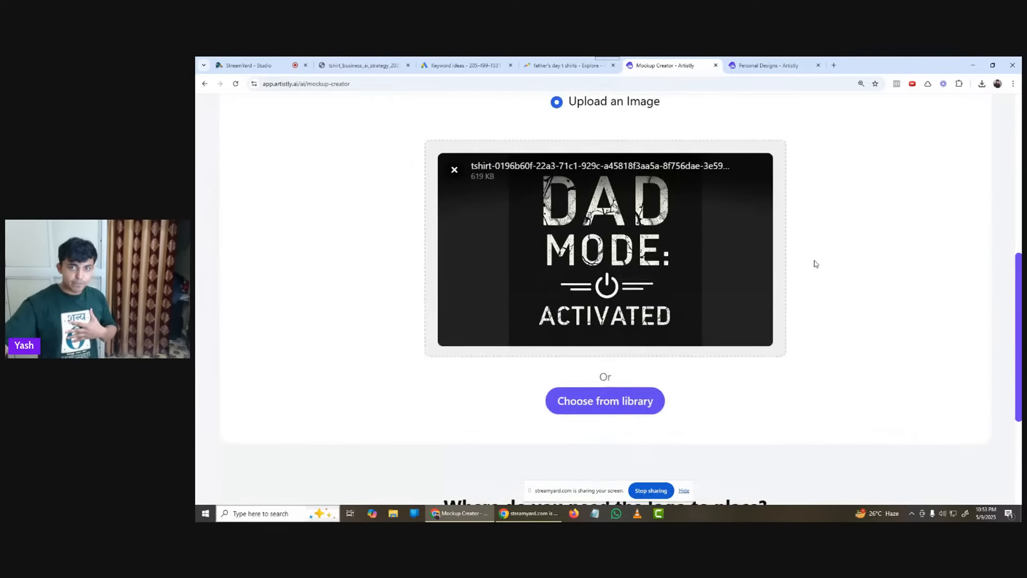
{"action": "scroll", "coordinate": [816, 268], "scroll_direction": "up", "scroll_amount": 5}
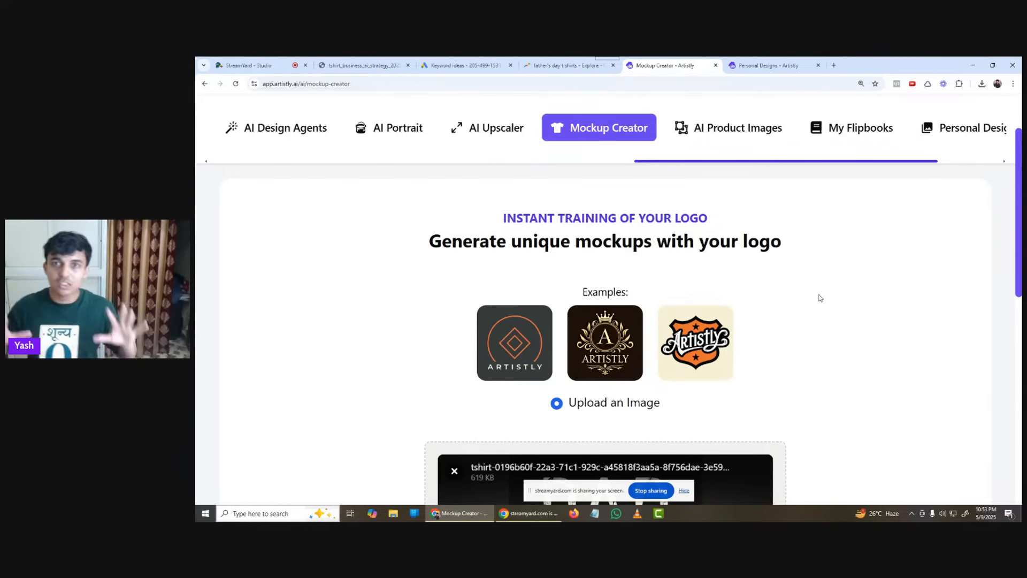
{"action": "scroll", "coordinate": [821, 298], "scroll_direction": "down", "scroll_amount": 1}
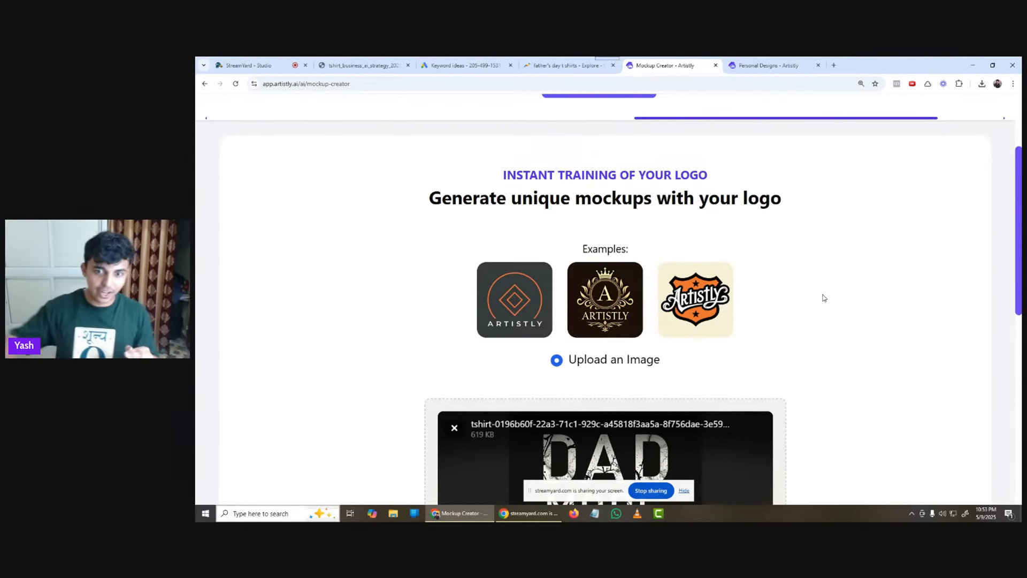
{"action": "scroll", "coordinate": [824, 298], "scroll_direction": "down", "scroll_amount": 8}
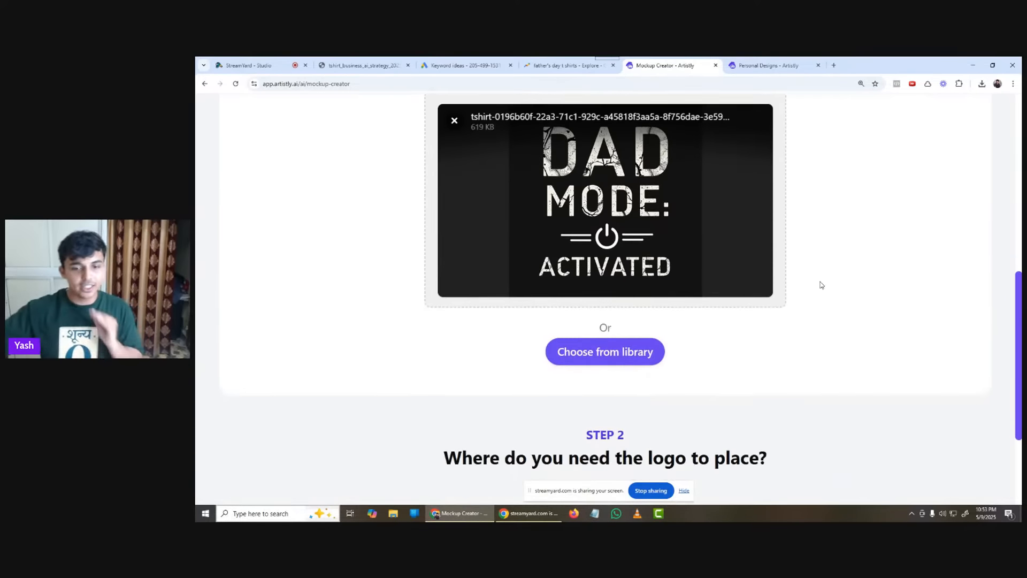
{"action": "scroll", "coordinate": [804, 242], "scroll_direction": "down", "scroll_amount": 1}
{"action": "scroll", "coordinate": [801, 239], "scroll_direction": "up", "scroll_amount": 2}
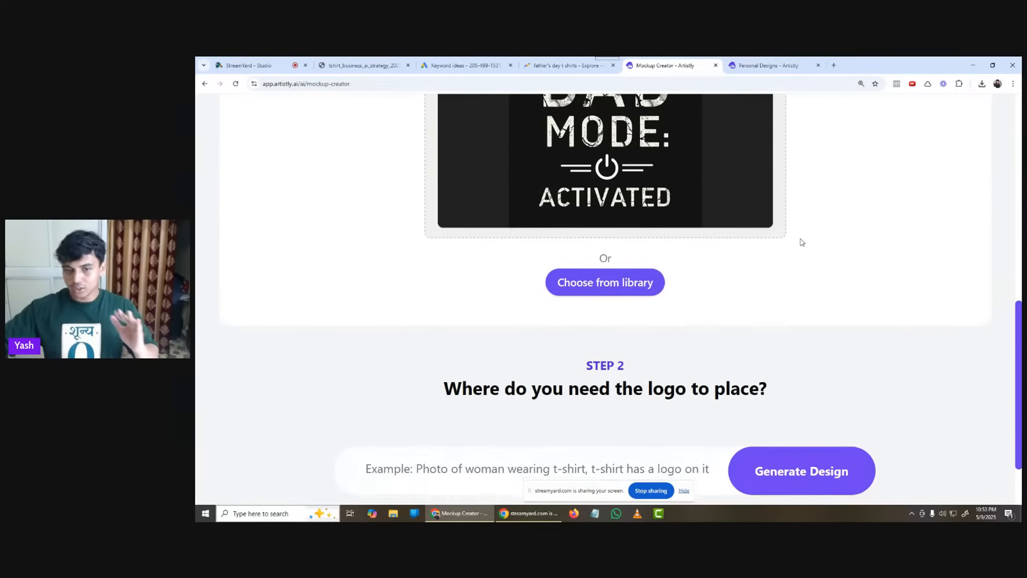
Step: Enter "Photo of man wearing t-shirt, t-shirt has complete design on it." as the description of where to place the logo
{"action": "scroll", "coordinate": [800, 240], "scroll_direction": "down", "scroll_amount": 2}
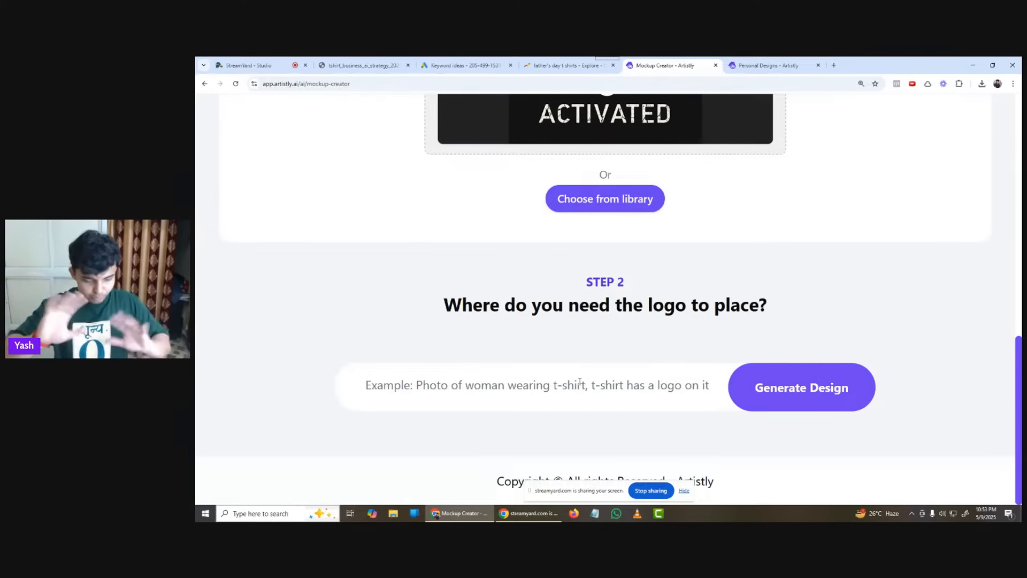
{"action": "left_click", "coordinate": [579, 382]}
{"action": "type", "text": "Phot"}
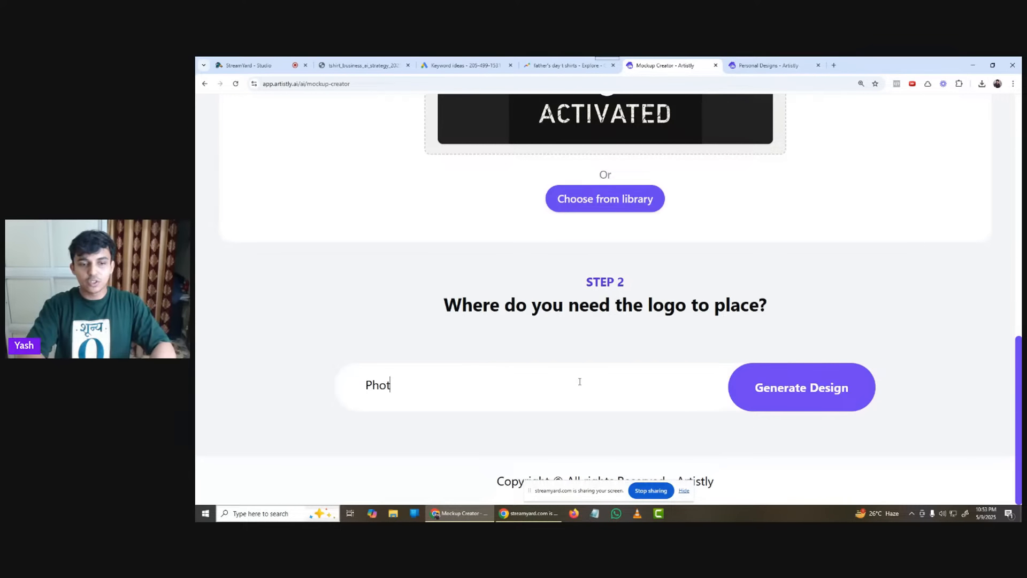
{"action": "type", "text": "o of man weae"}
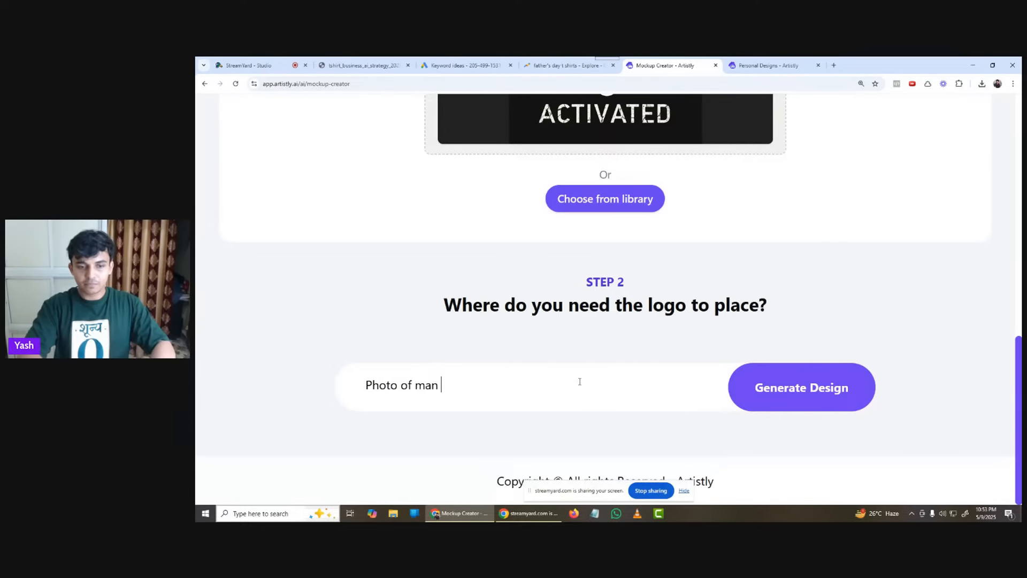
{"action": "key", "text": "BackSpace"}
{"action": "key", "text": "BackSpace"}
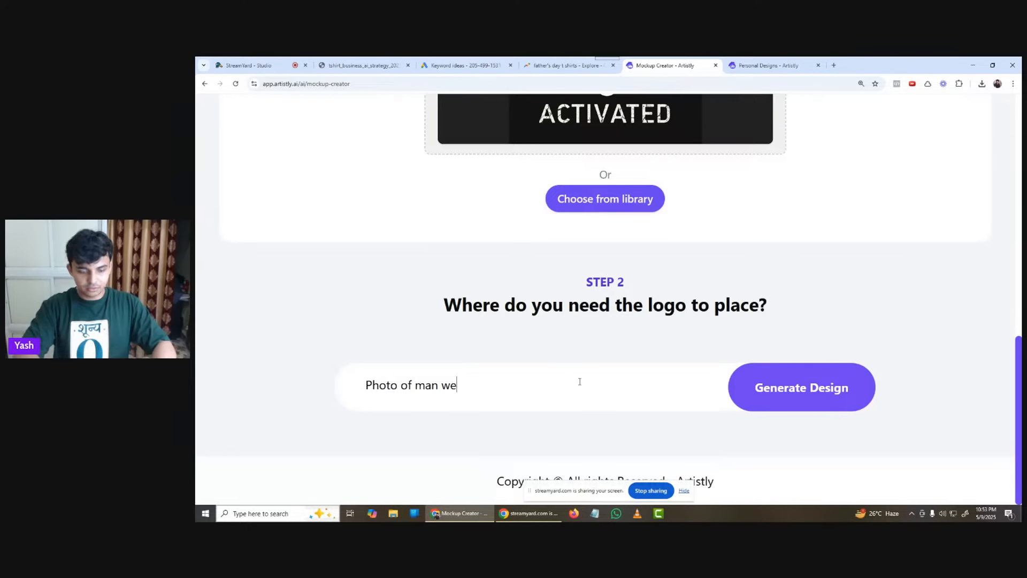
{"action": "type", "text": "aring t"}
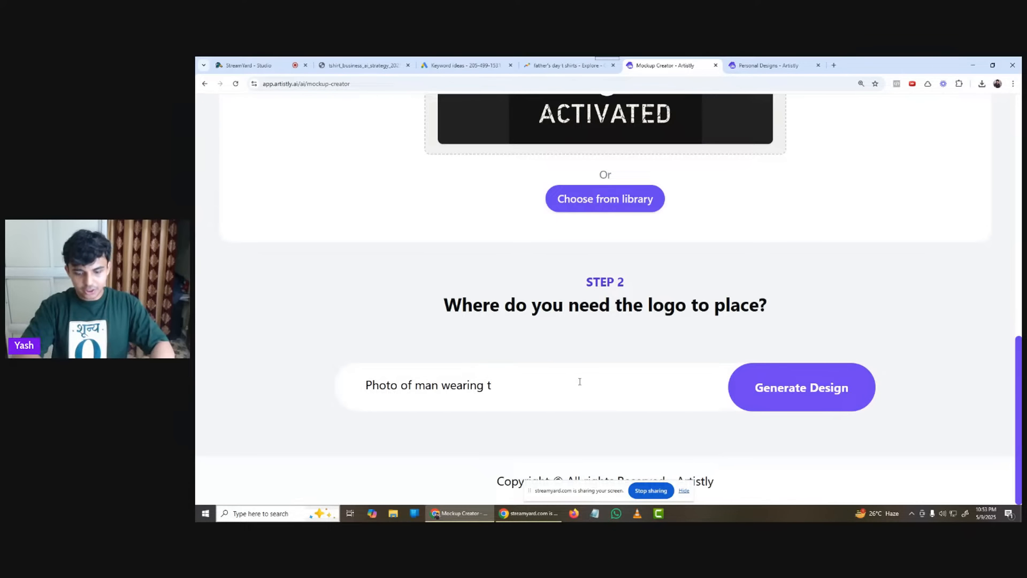
{"action": "type", "text": "sshirt, "}
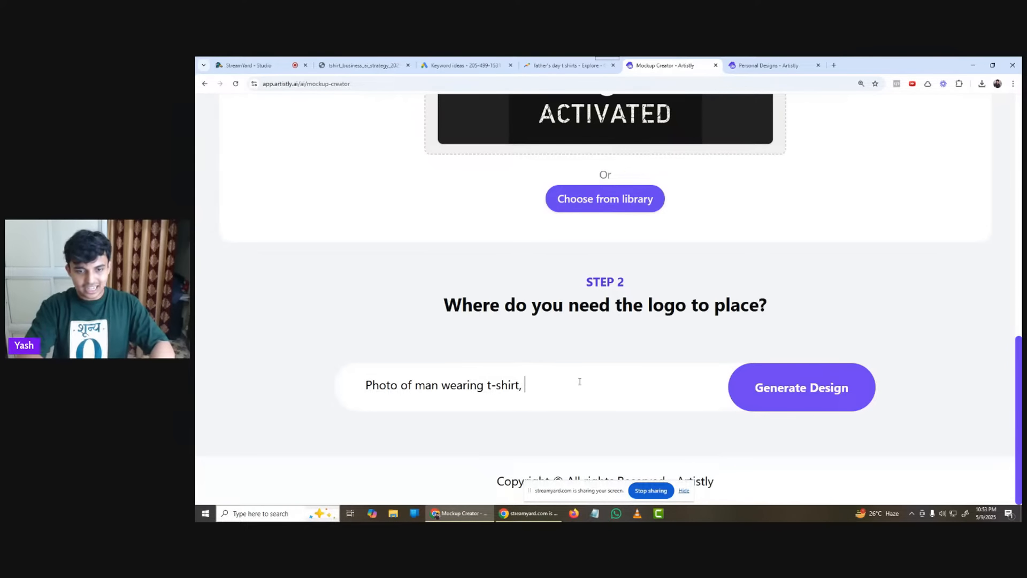
{"action": "type", "text": "t-shit ha"}
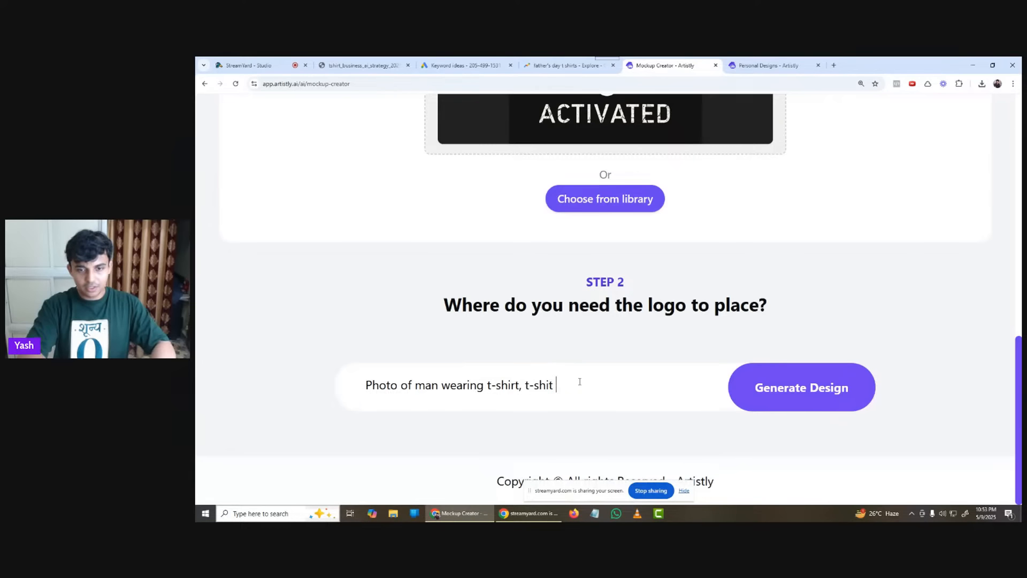
{"action": "key", "text": "BackSpace"}
{"action": "key", "text": "BackSpace"}
{"action": "key", "text": "BackSpace"}
{"action": "type", "text": "rt has com"}
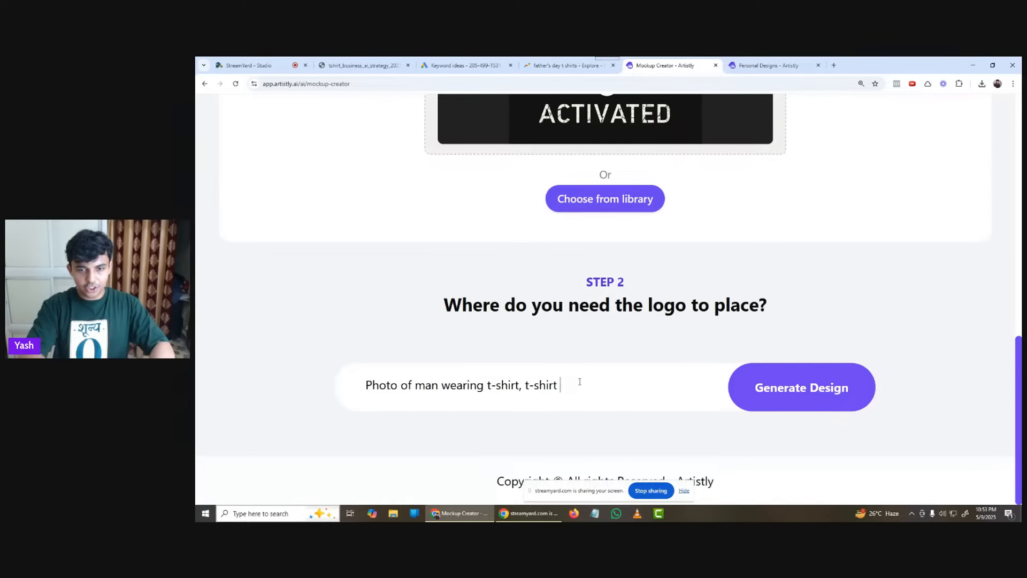
{"action": "type", "text": "ple"}
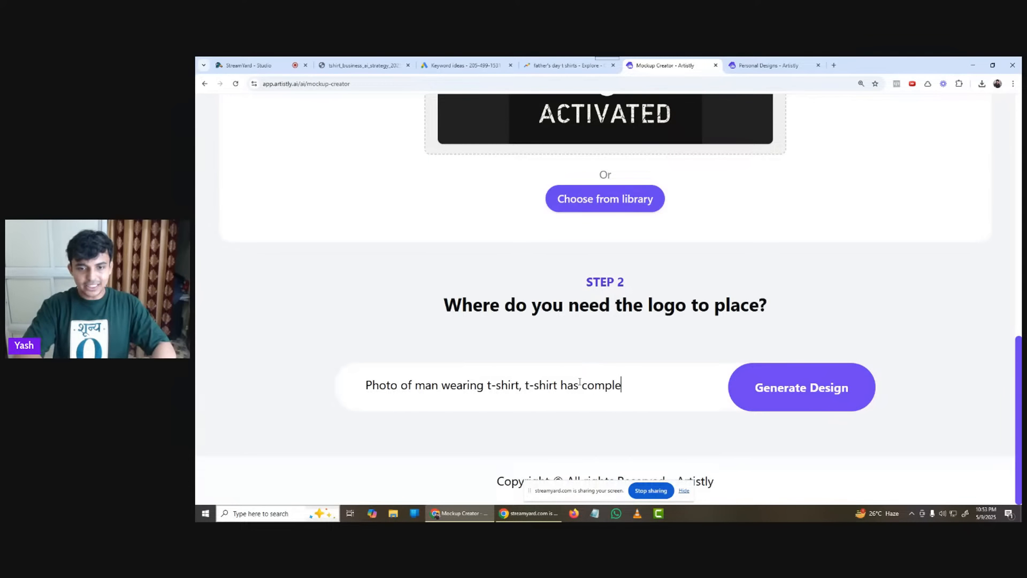
{"action": "type", "text": "te design"}
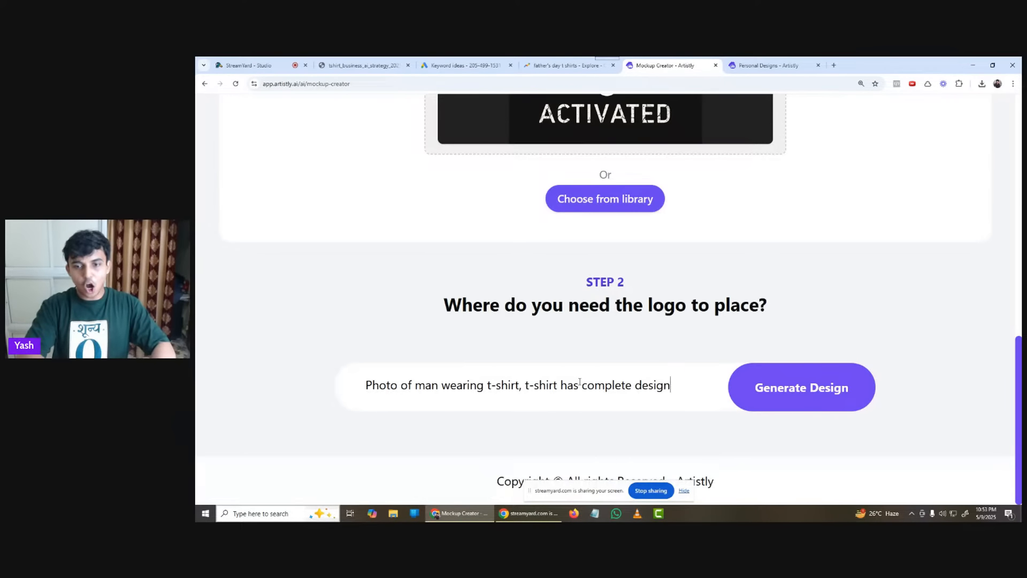
{"action": "type", "text": " on it."}
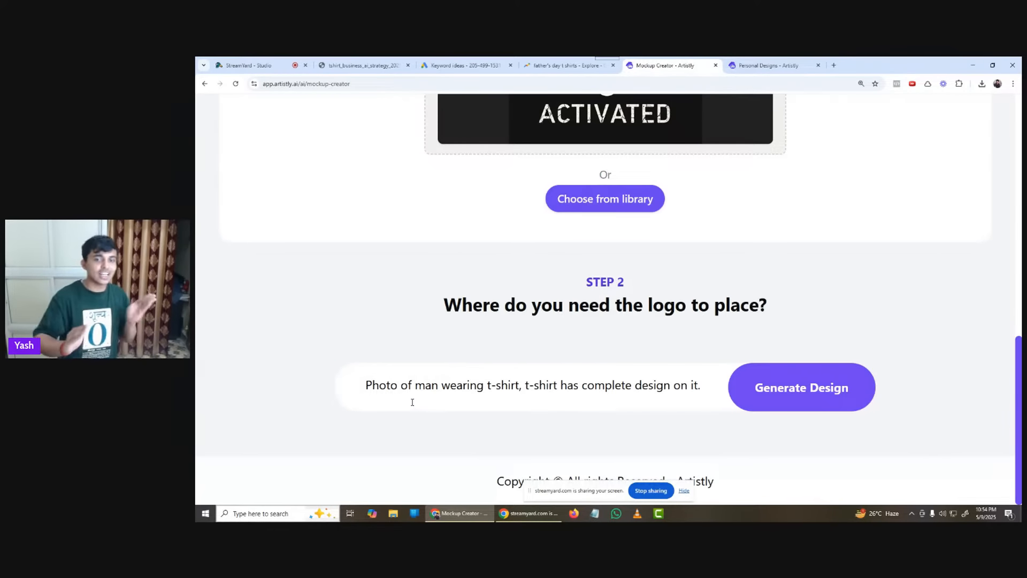
Step: Check the chosen image and generate the mockup of the "Dad Mode: Activated" design
{"action": "scroll", "coordinate": [452, 280], "scroll_direction": "up", "scroll_amount": 2}
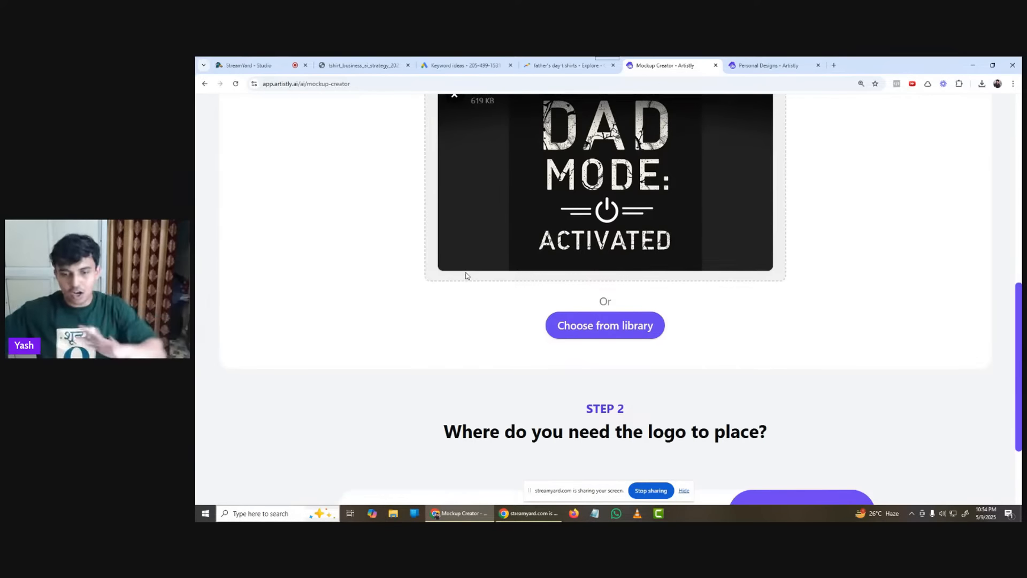
{"action": "scroll", "coordinate": [467, 275], "scroll_direction": "down", "scroll_amount": 2}
{"action": "left_click", "coordinate": [747, 383]}
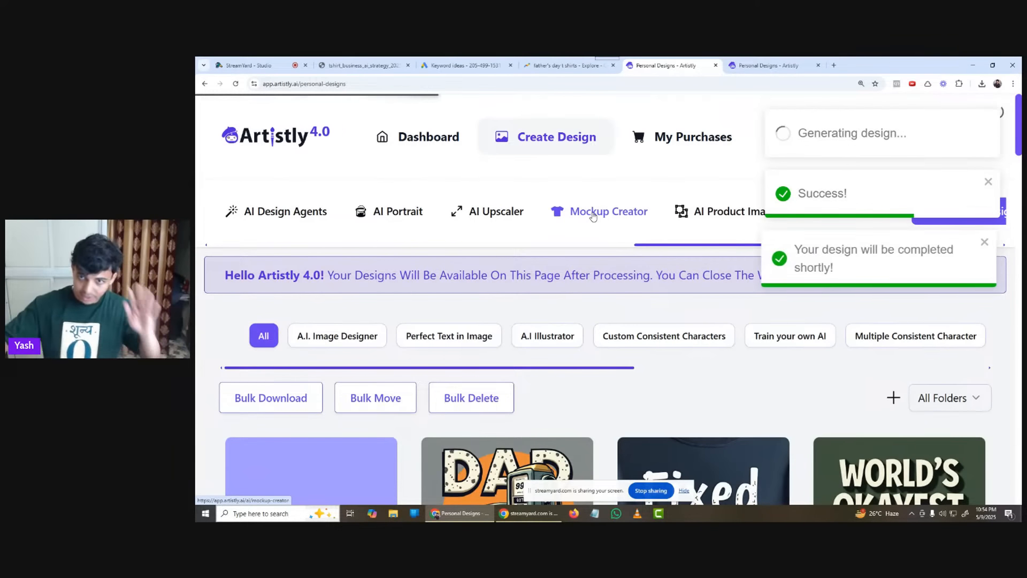
Step: Reopen the Mockup Creator and choose the "Fixed it. Again." design from the media library as the mockup image
{"action": "scroll", "coordinate": [603, 351], "scroll_direction": "down", "scroll_amount": 2}
{"action": "scroll", "coordinate": [603, 350], "scroll_direction": "down", "scroll_amount": 2}
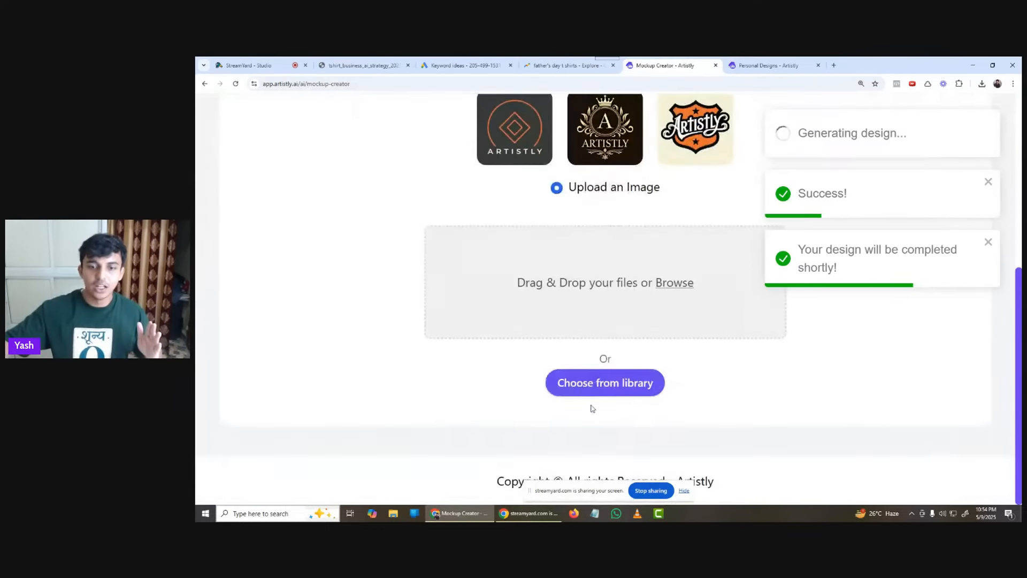
{"action": "left_click", "coordinate": [605, 383]}
{"action": "scroll", "coordinate": [415, 262], "scroll_direction": "down", "scroll_amount": 1}
{"action": "scroll", "coordinate": [415, 262], "scroll_direction": "down", "scroll_amount": 5}
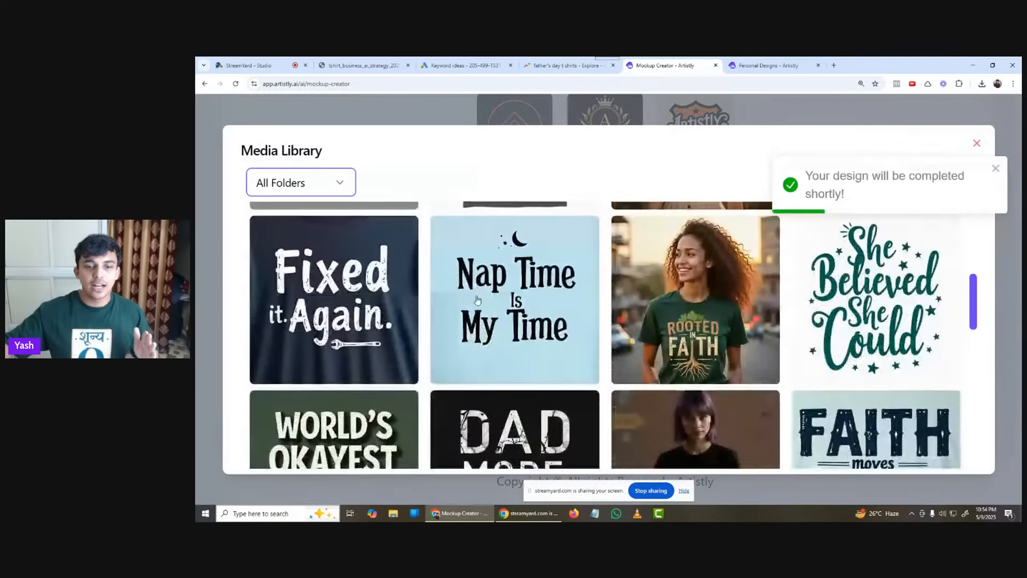
{"action": "scroll", "coordinate": [436, 328], "scroll_direction": "down", "scroll_amount": 2}
{"action": "scroll", "coordinate": [436, 328], "scroll_direction": "up", "scroll_amount": 2}
{"action": "left_click", "coordinate": [411, 326]}
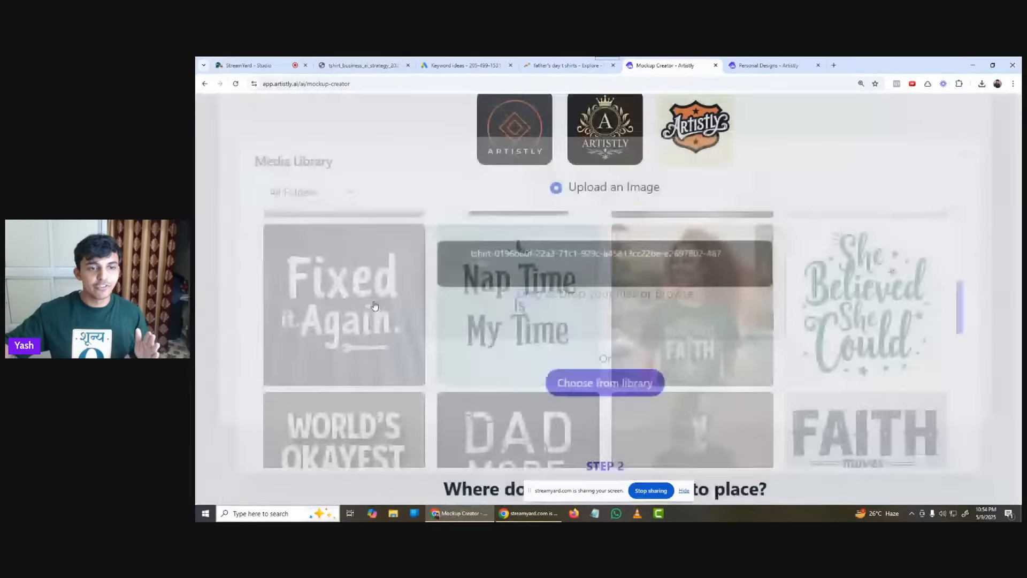
Step: Generate a mockup with the prompt "Photo of man wearing t-shirt in standing in the garden, t-shirt has complete design on it."
{"action": "scroll", "coordinate": [548, 321], "scroll_direction": "down", "scroll_amount": 2}
{"action": "scroll", "coordinate": [548, 323], "scroll_direction": "down", "scroll_amount": 1}
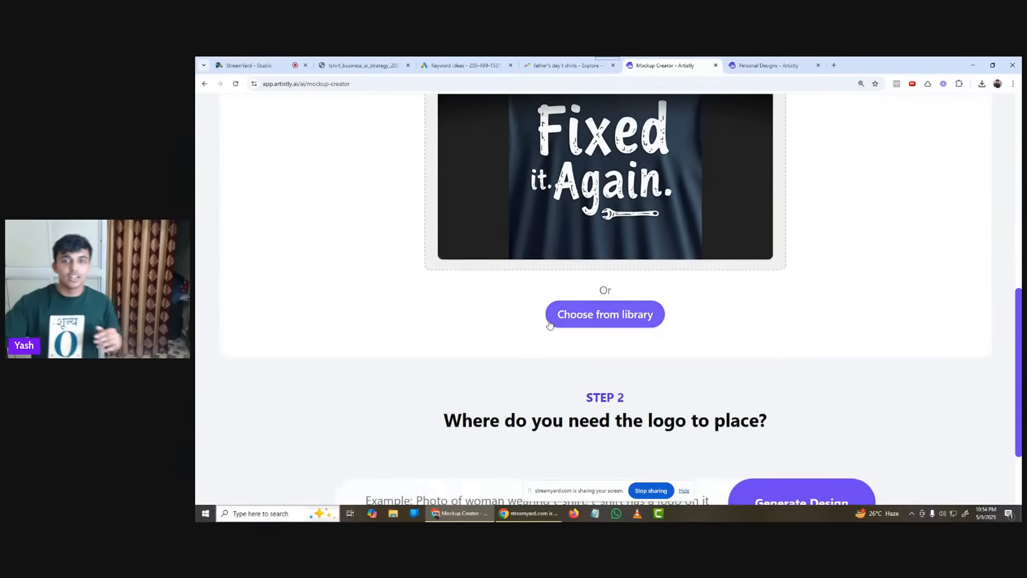
{"action": "scroll", "coordinate": [544, 324], "scroll_direction": "up", "scroll_amount": 1}
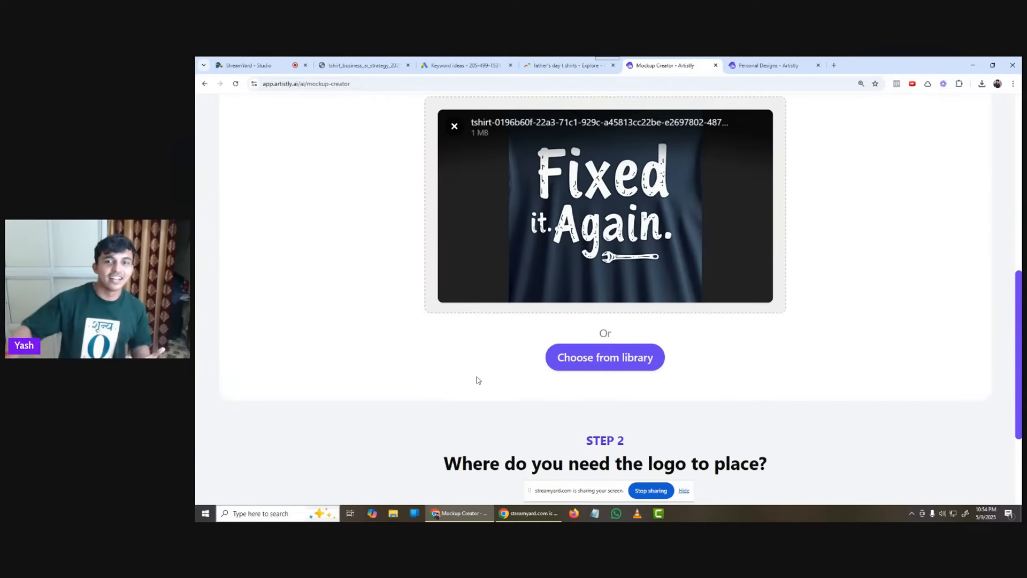
{"action": "scroll", "coordinate": [478, 380], "scroll_direction": "down", "scroll_amount": 3}
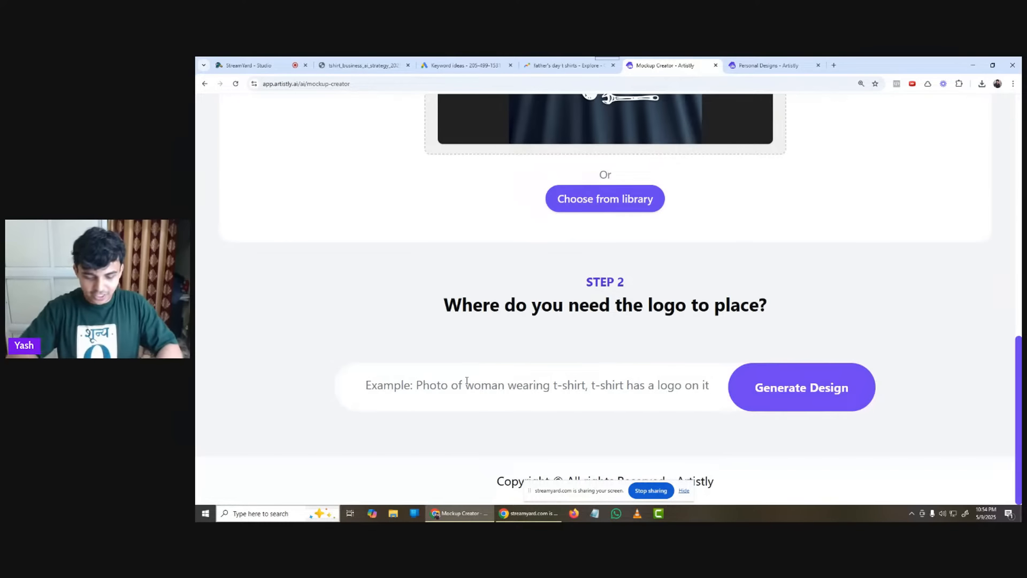
{"action": "left_click", "coordinate": [466, 381]}
{"action": "type", "text": "P"}
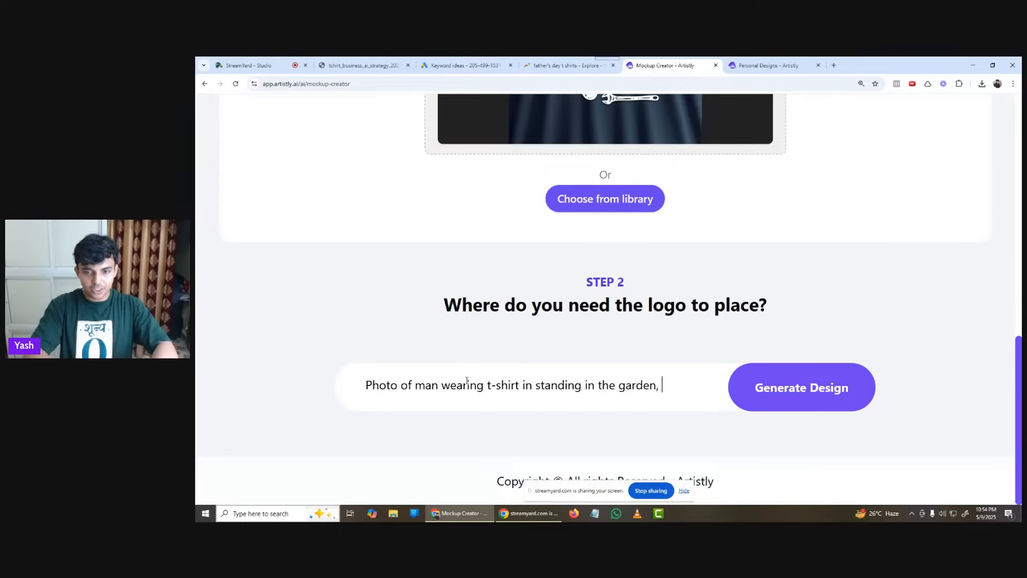
{"action": "type", "text": "has"}
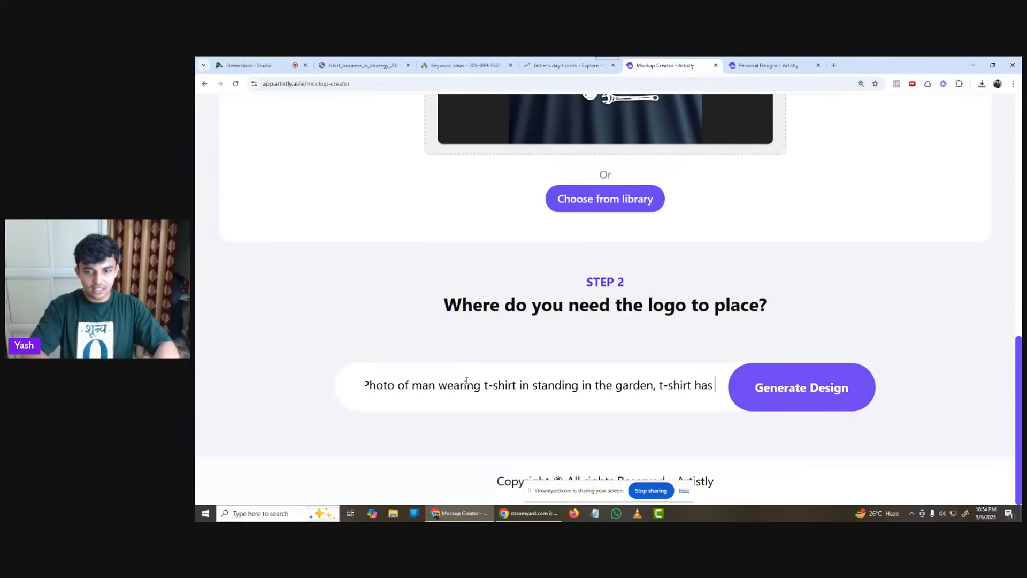
{"action": "type", "text": " complete design on it"}
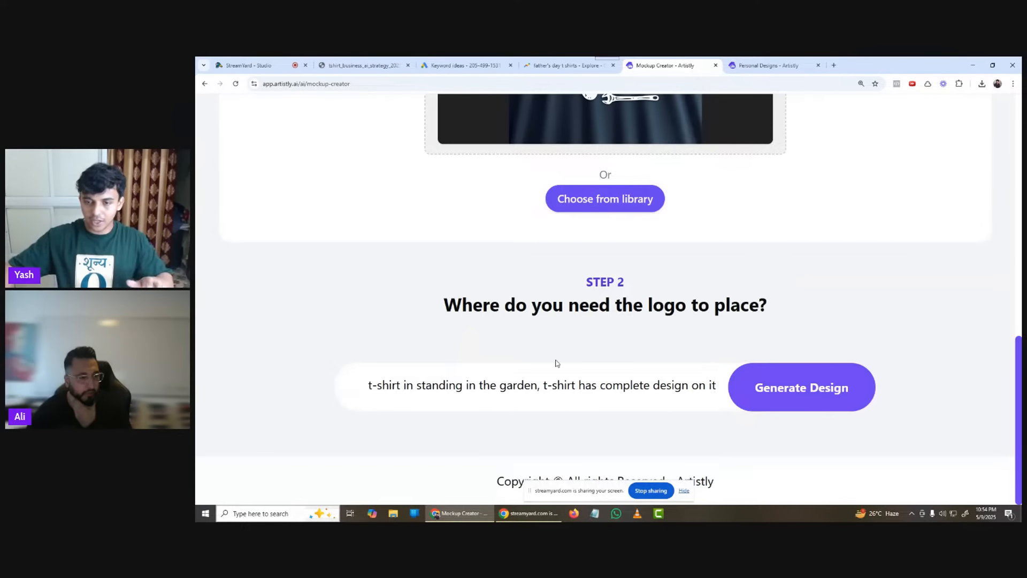
{"action": "type", "text": "."}
{"action": "left_click", "coordinate": [752, 386]}
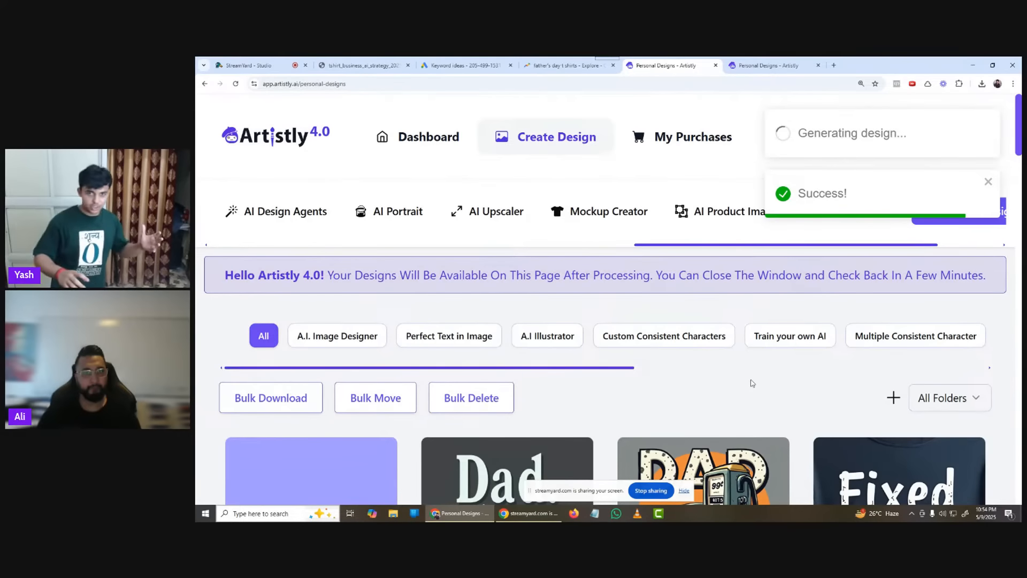
Step: Reopen the Mockup Creator and choose the "Dad Mode: Activated" design from the media library as the mockup image
{"action": "scroll", "coordinate": [662, 322], "scroll_direction": "down", "scroll_amount": 2}
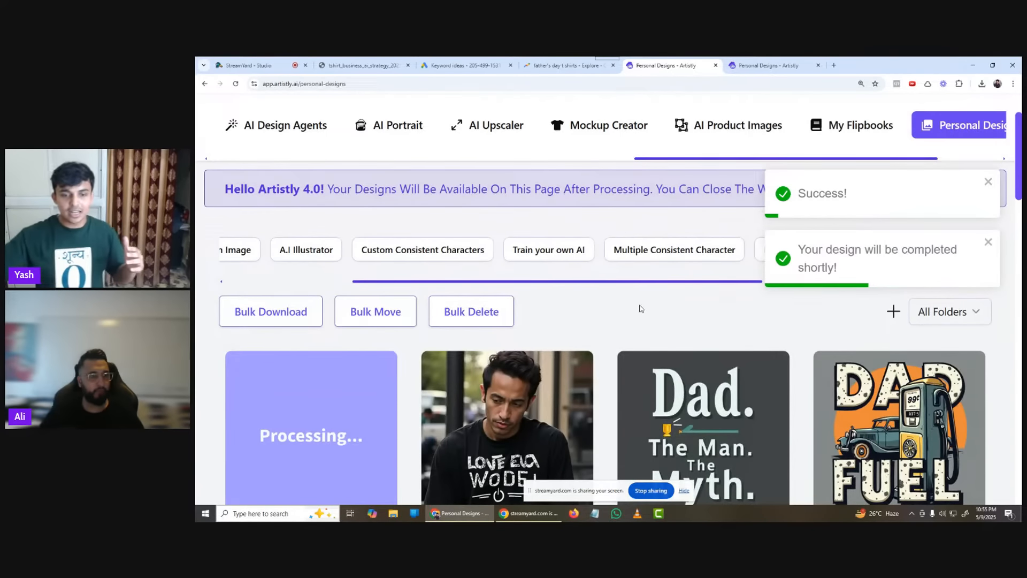
{"action": "scroll", "coordinate": [645, 275], "scroll_direction": "up", "scroll_amount": 2}
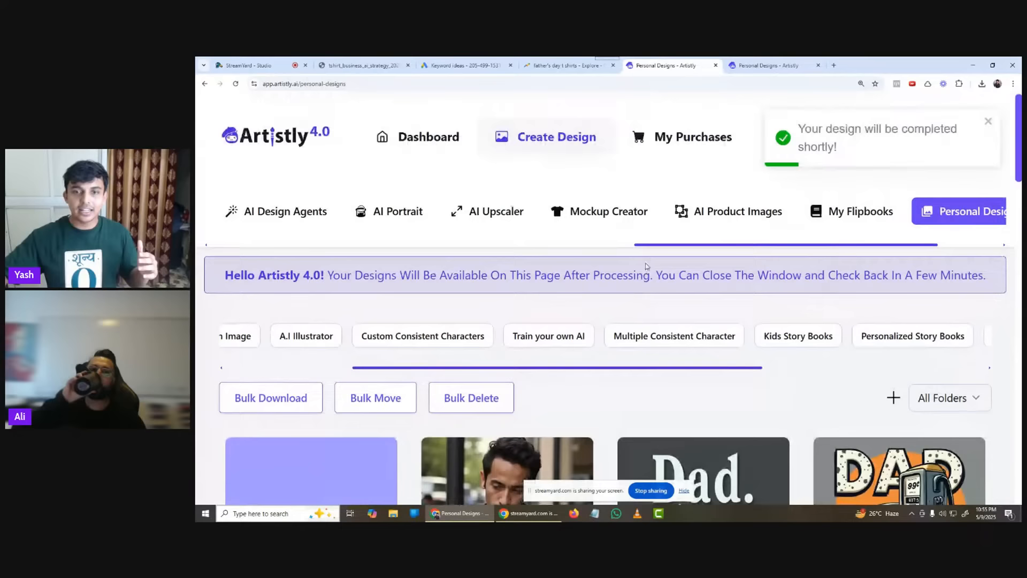
{"action": "left_click", "coordinate": [619, 213]}
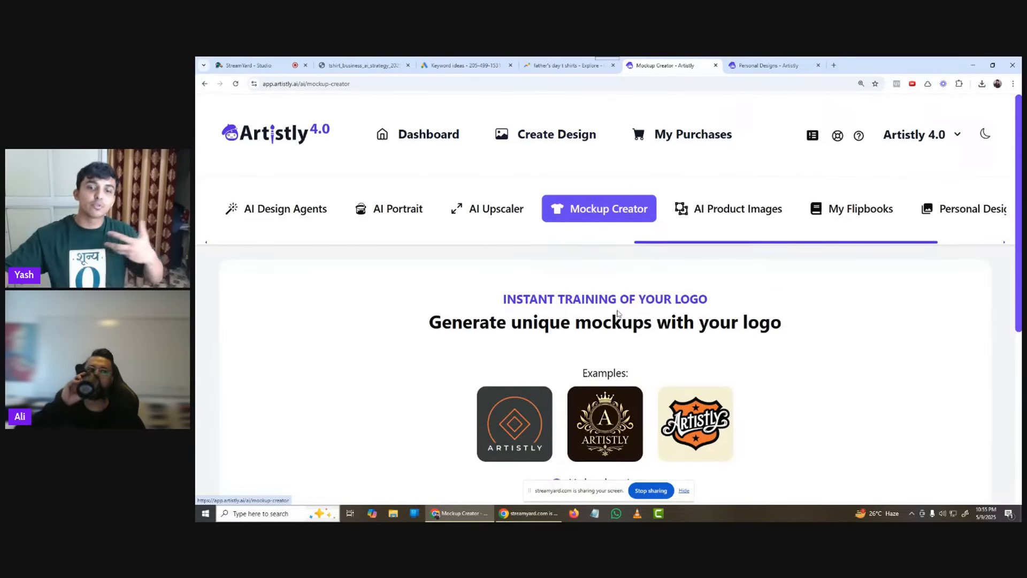
{"action": "scroll", "coordinate": [615, 321], "scroll_direction": "down", "scroll_amount": 5}
{"action": "left_click", "coordinate": [597, 373]}
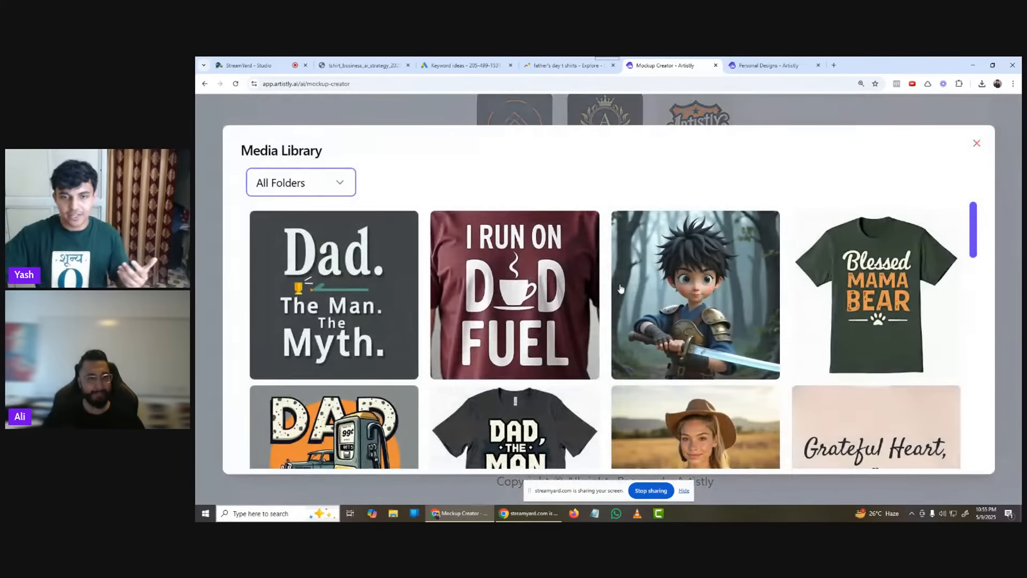
{"action": "scroll", "coordinate": [559, 288], "scroll_direction": "down", "scroll_amount": 4}
{"action": "scroll", "coordinate": [559, 288], "scroll_direction": "down", "scroll_amount": 2}
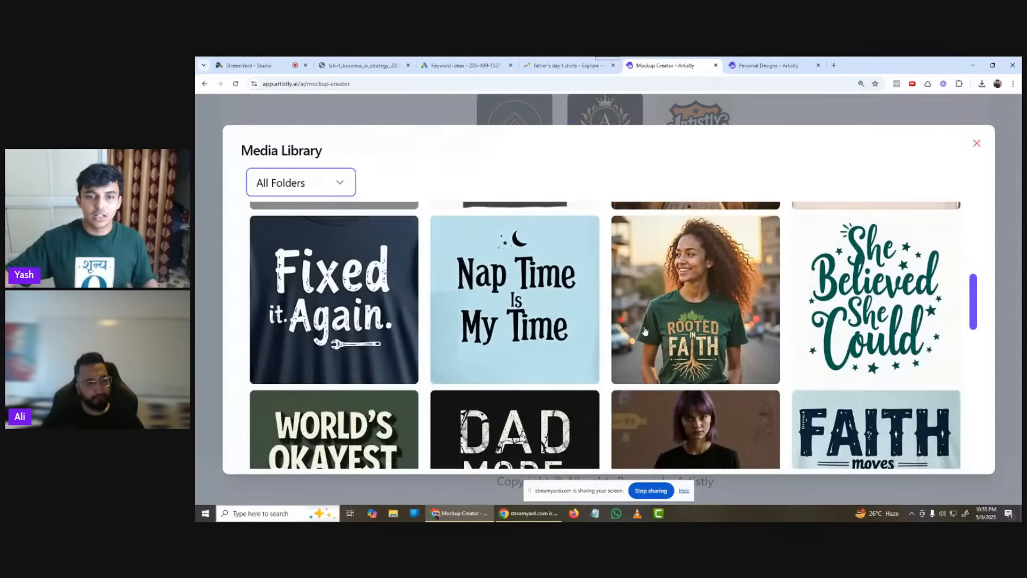
{"action": "scroll", "coordinate": [569, 325], "scroll_direction": "down", "scroll_amount": 2}
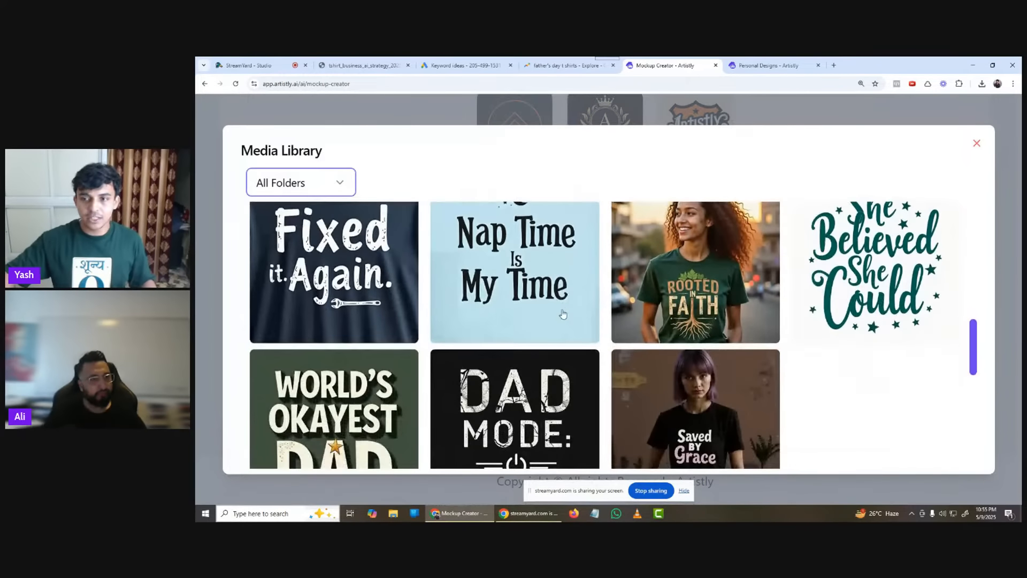
{"action": "scroll", "coordinate": [553, 332], "scroll_direction": "down", "scroll_amount": 4}
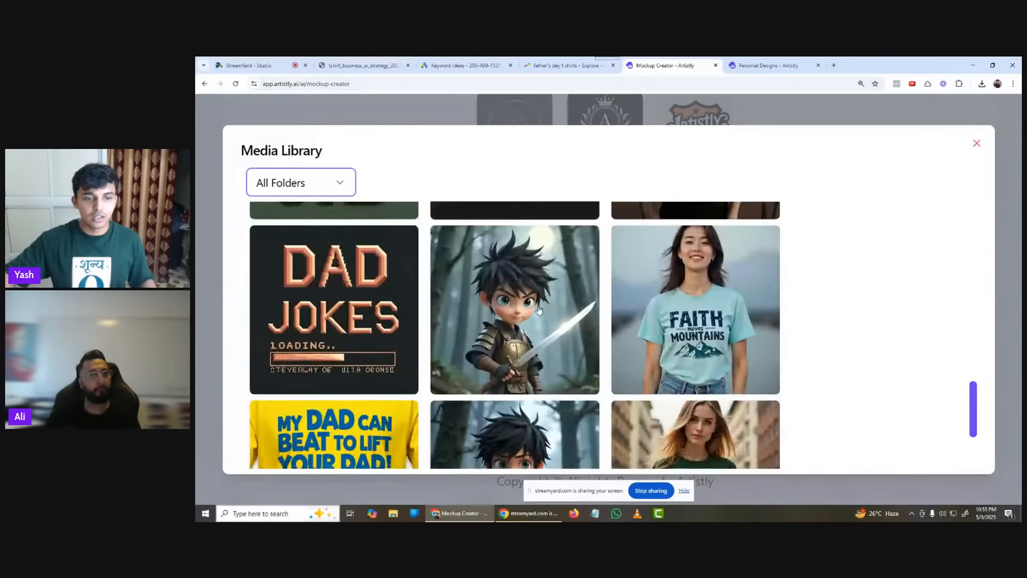
{"action": "left_click", "coordinate": [535, 347]}
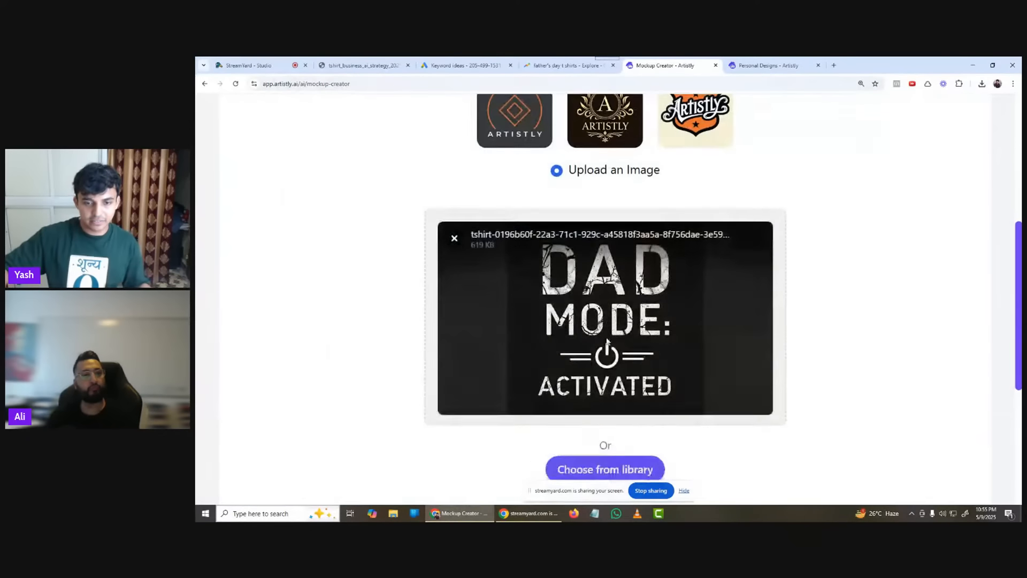
Step: Generate a mockup of the chosen design, describing a photo of a man wearing a t-shirt with the complete design on it
{"action": "scroll", "coordinate": [481, 419], "scroll_direction": "down", "scroll_amount": 3}
{"action": "scroll", "coordinate": [481, 419], "scroll_direction": "down", "scroll_amount": 2}
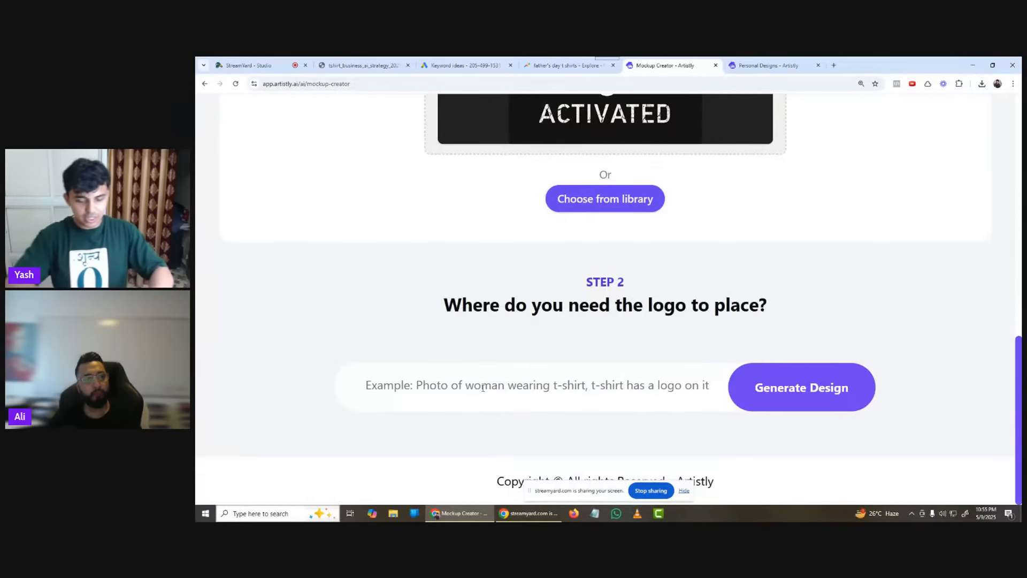
{"action": "left_click", "coordinate": [483, 387]}
{"action": "type", "text": "P"}
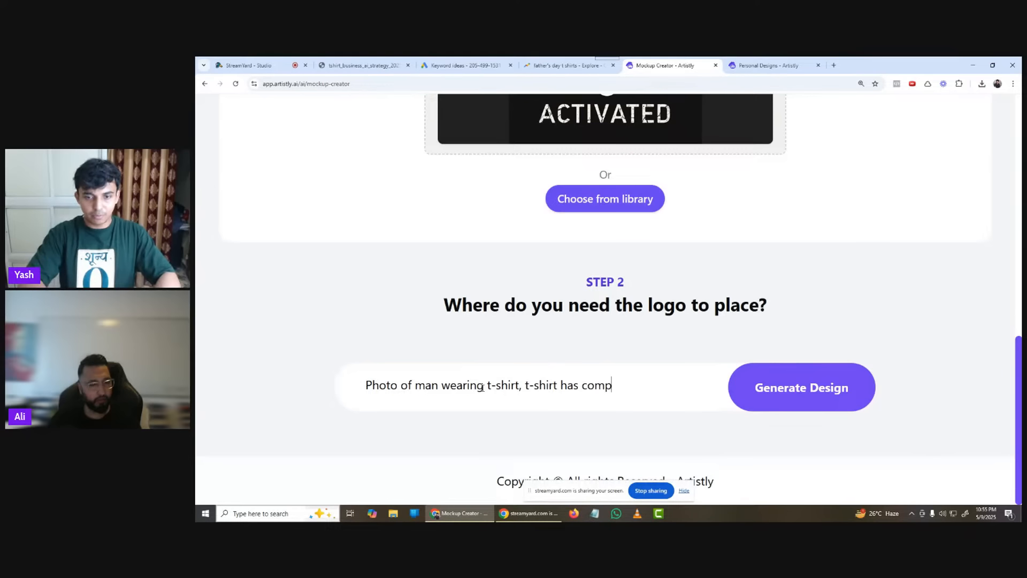
{"action": "left_click", "coordinate": [811, 404]}
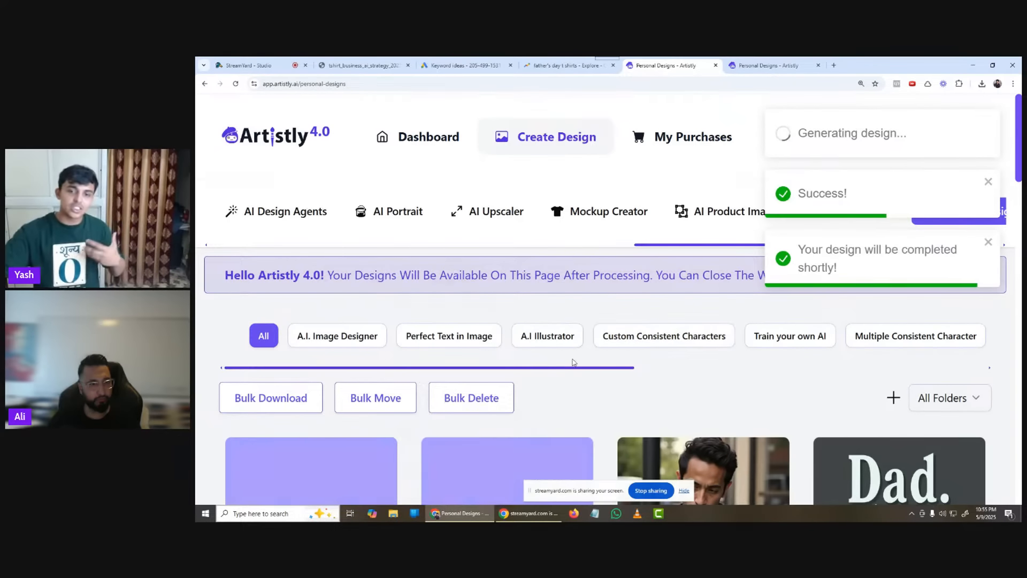
Step: Load more personal designs and view the details of the original "Rooted in Faith" design
{"action": "scroll", "coordinate": [615, 267], "scroll_direction": "down", "scroll_amount": 15}
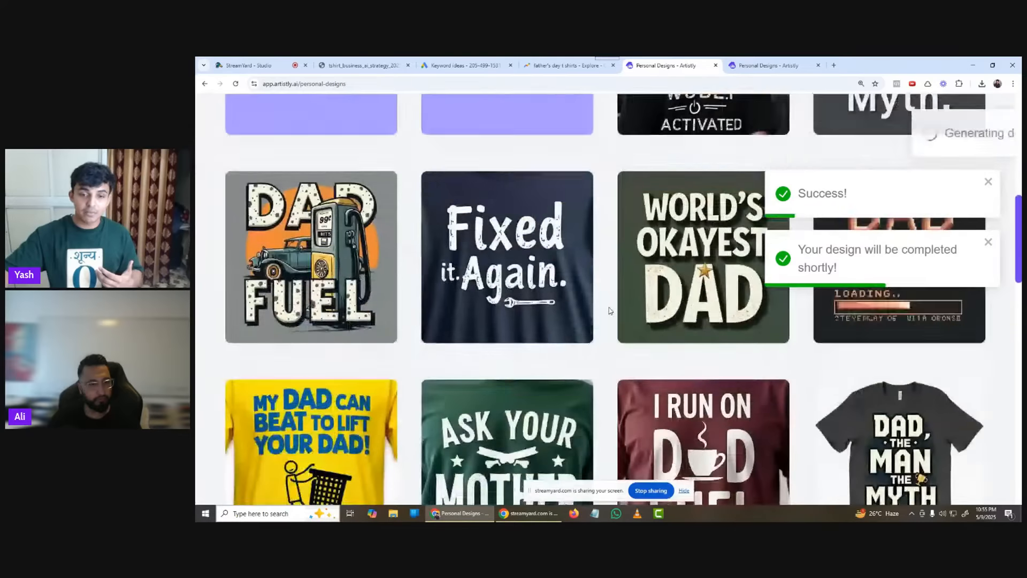
{"action": "scroll", "coordinate": [607, 310], "scroll_direction": "down", "scroll_amount": 5}
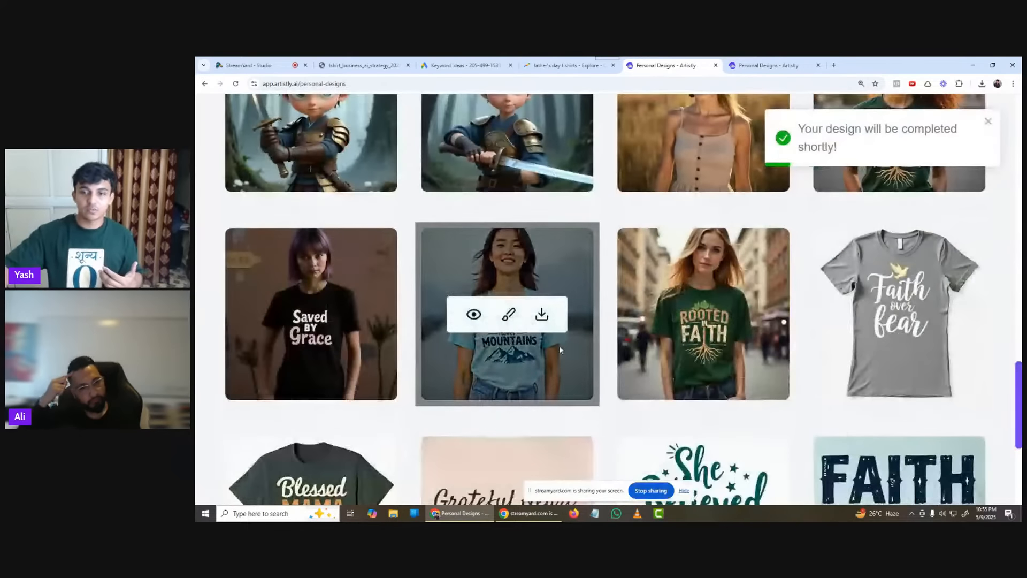
{"action": "scroll", "coordinate": [530, 316], "scroll_direction": "down", "scroll_amount": 5}
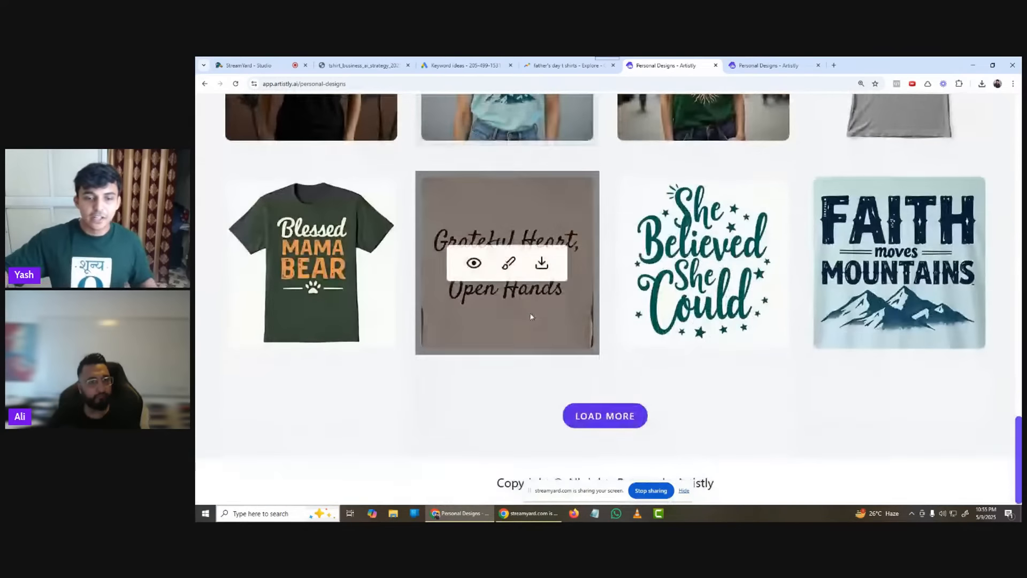
{"action": "left_click", "coordinate": [606, 415]}
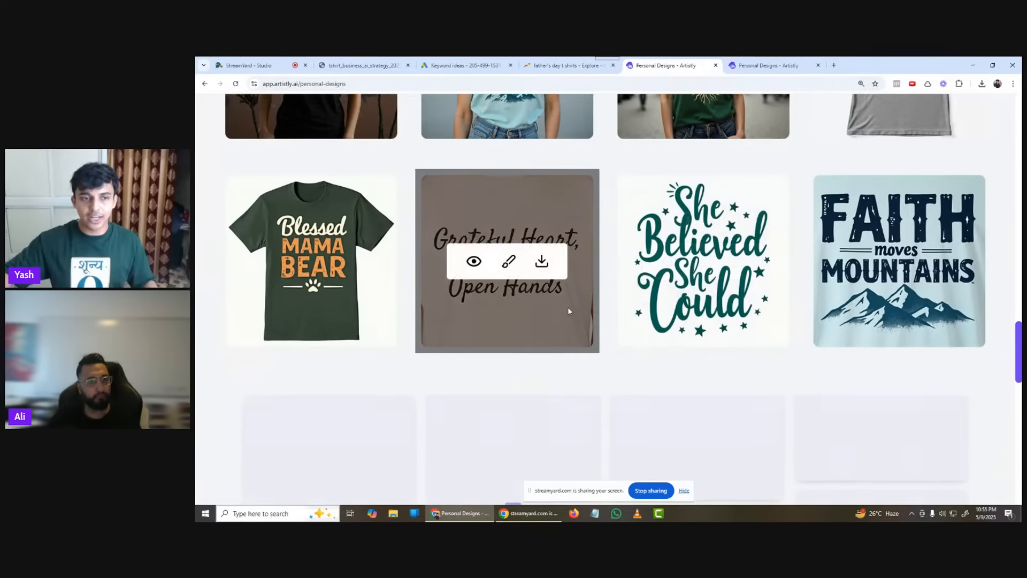
{"action": "scroll", "coordinate": [568, 307], "scroll_direction": "down", "scroll_amount": 3}
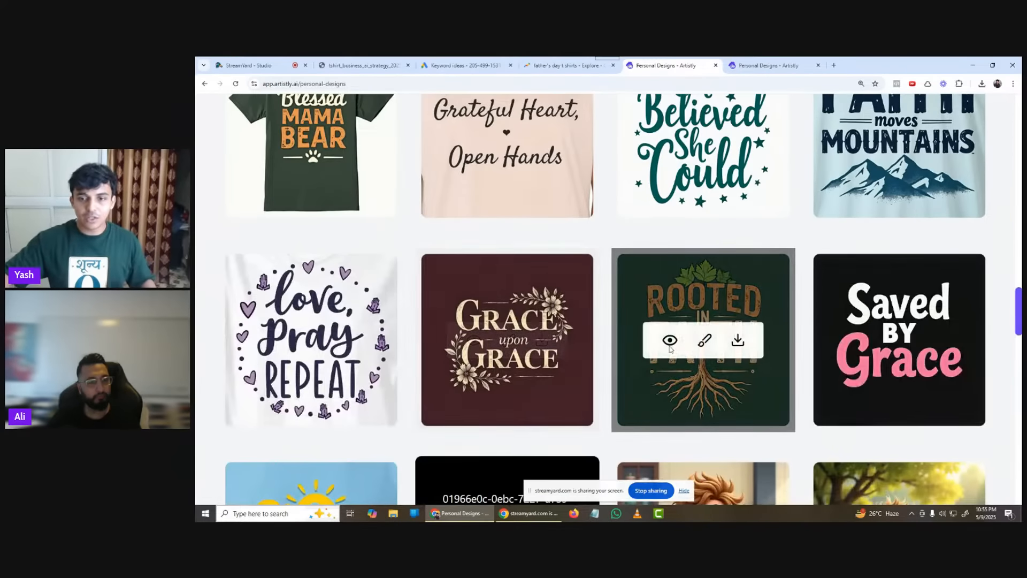
{"action": "left_click", "coordinate": [671, 341]}
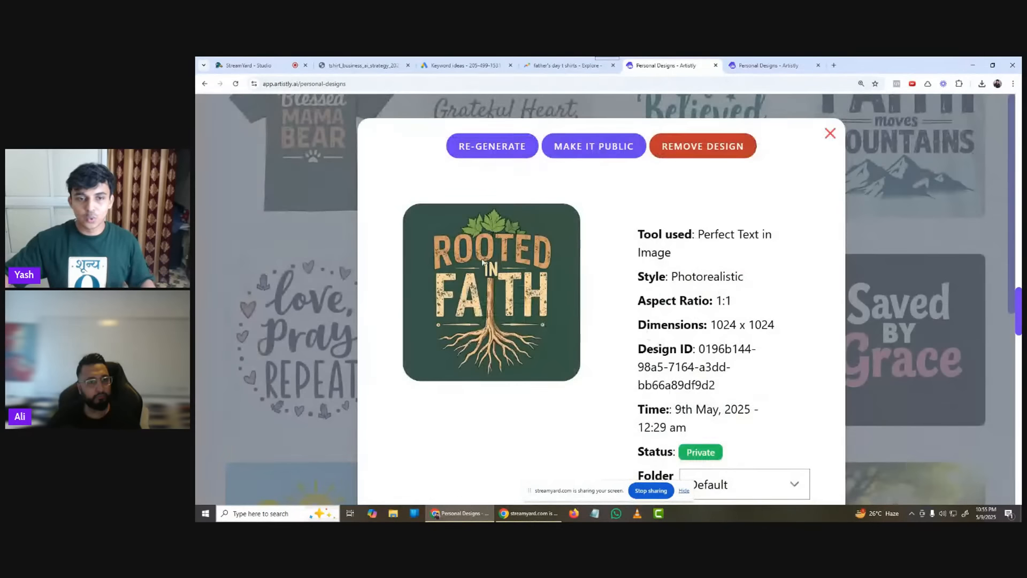
{"action": "left_click", "coordinate": [830, 134]}
Step: View the "Rooted in Faith" mockup with the blonde woman at full size in a new browser tab, then close its details
{"action": "scroll", "coordinate": [679, 274], "scroll_direction": "down", "scroll_amount": 1}
{"action": "scroll", "coordinate": [678, 274], "scroll_direction": "up", "scroll_amount": 8}
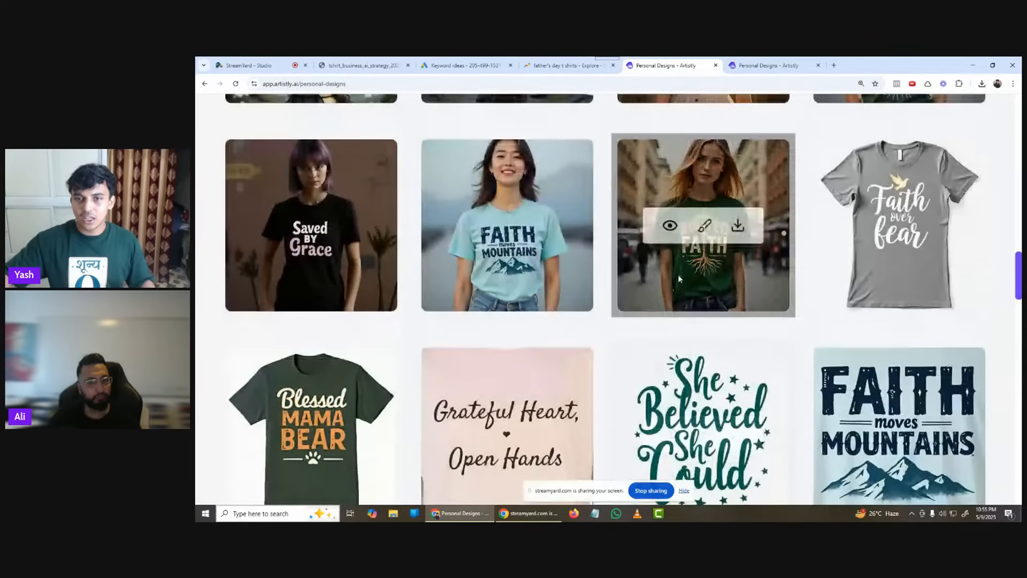
{"action": "left_click", "coordinate": [668, 226]}
{"action": "scroll", "coordinate": [525, 288], "scroll_direction": "up", "scroll_amount": 2}
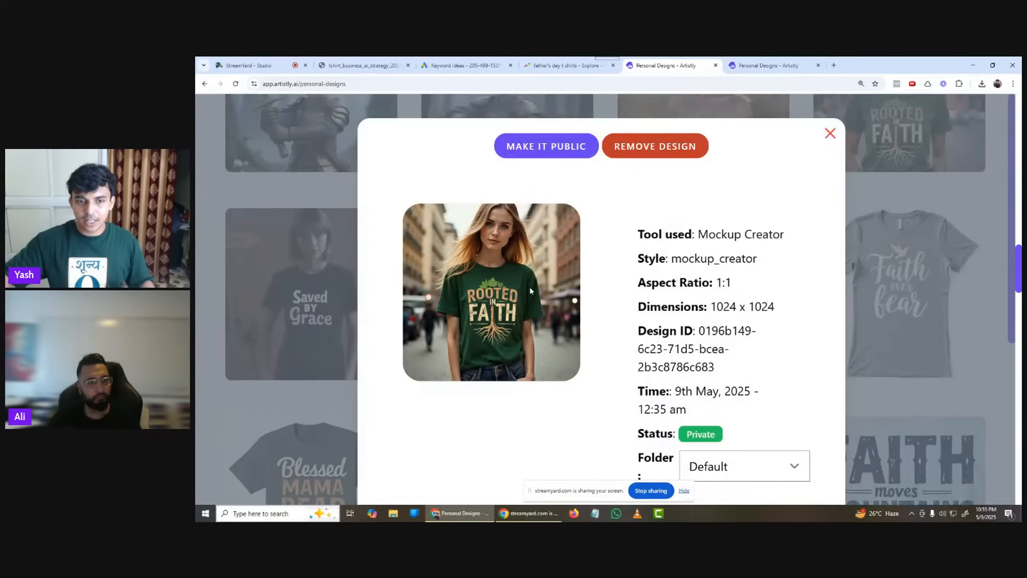
{"action": "right_click", "coordinate": [530, 269]}
{"action": "left_click", "coordinate": [578, 275]}
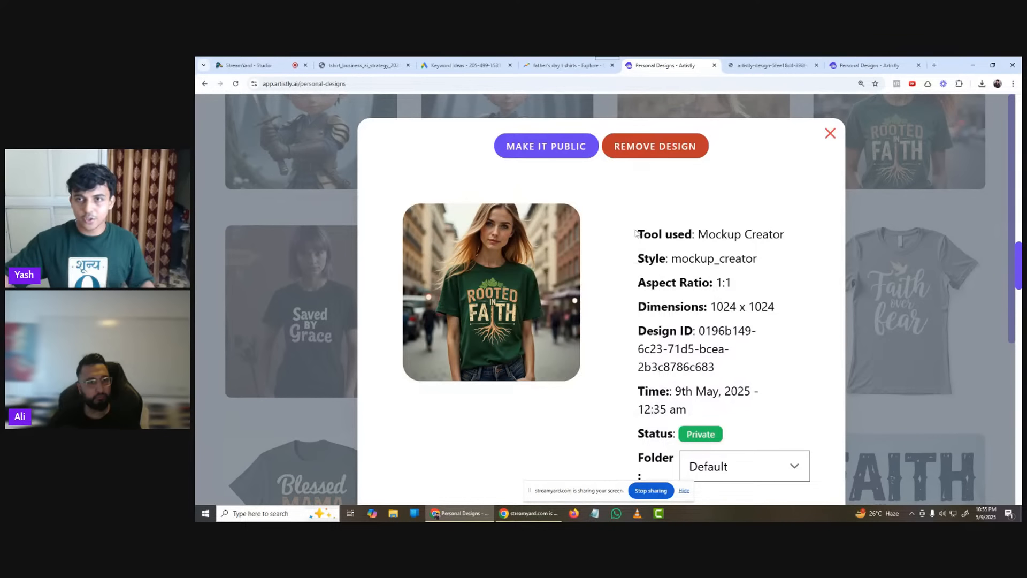
{"action": "left_click", "coordinate": [752, 67]}
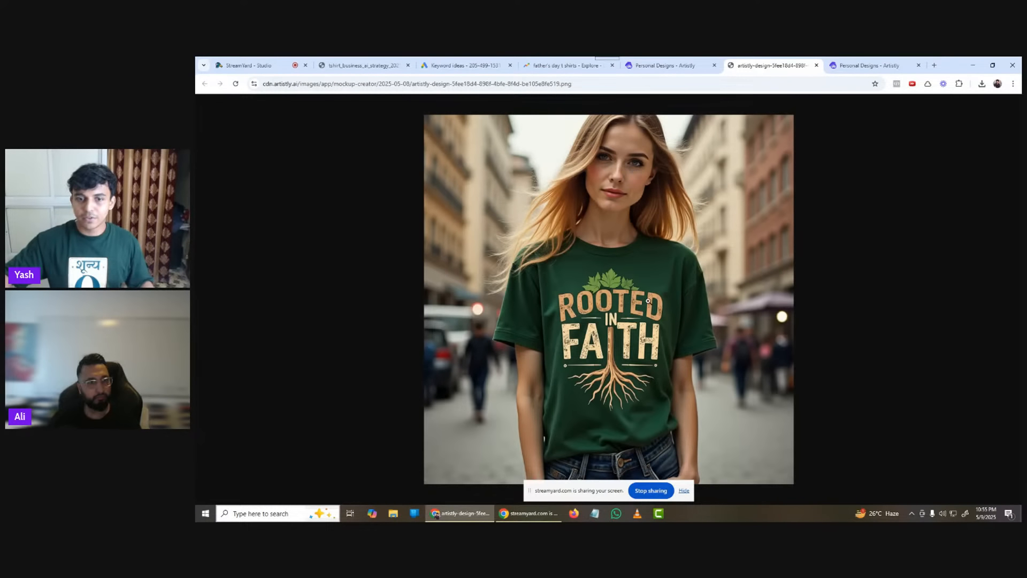
{"action": "left_click", "coordinate": [666, 66]}
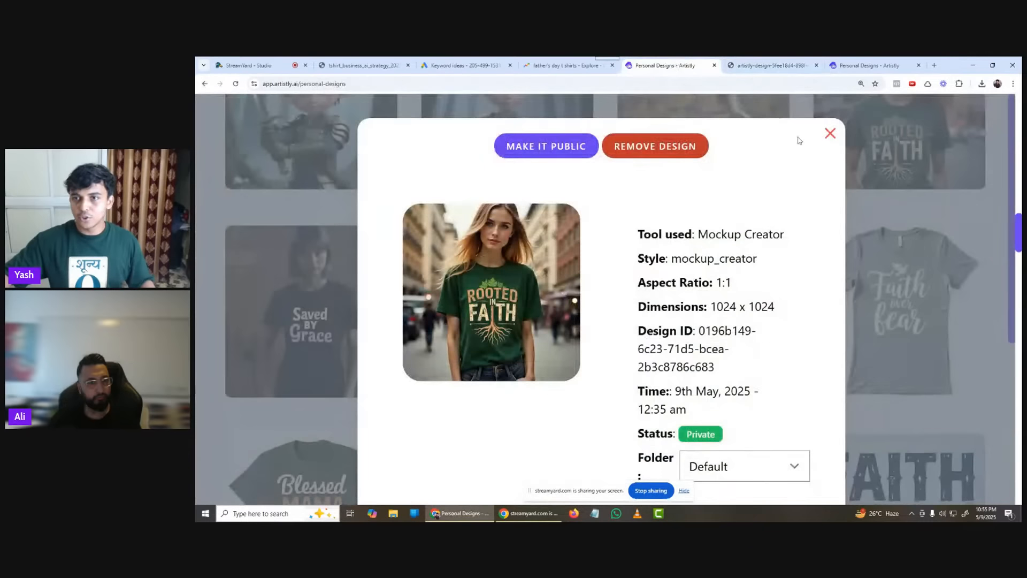
{"action": "left_click", "coordinate": [830, 134]}
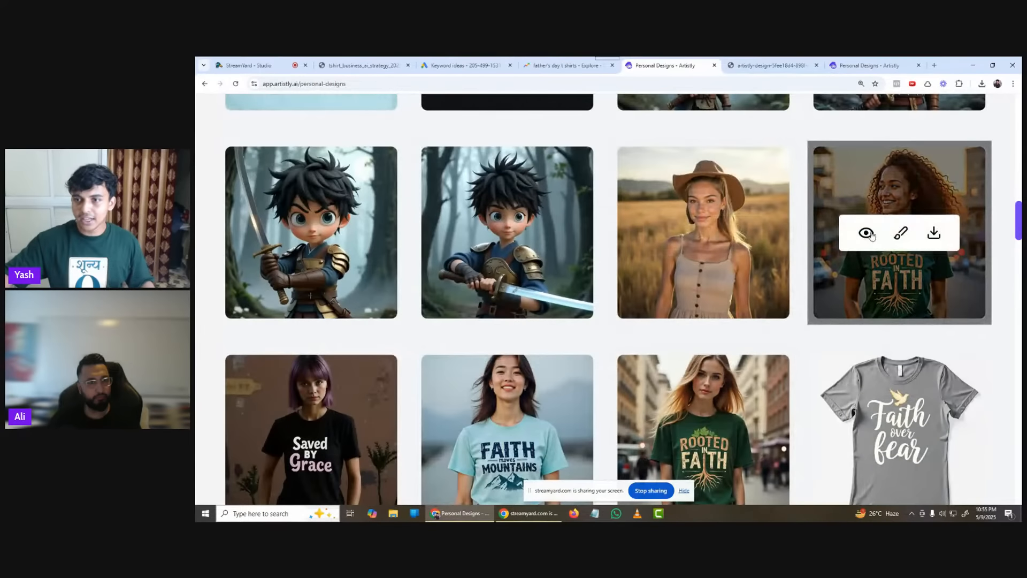
Step: View the "Rooted in Faith" mockup with the curly-haired woman at full size in a separate tab, then return to the designs
{"action": "left_click", "coordinate": [867, 232]}
{"action": "right_click", "coordinate": [555, 201]}
{"action": "left_click", "coordinate": [578, 205]}
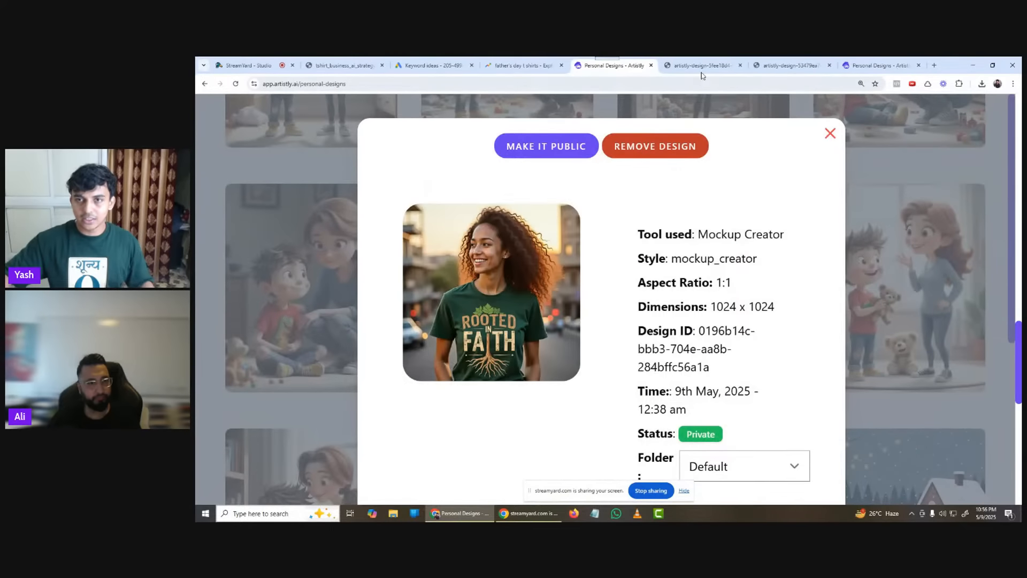
{"action": "left_click", "coordinate": [751, 66]}
{"action": "left_click", "coordinate": [764, 66]}
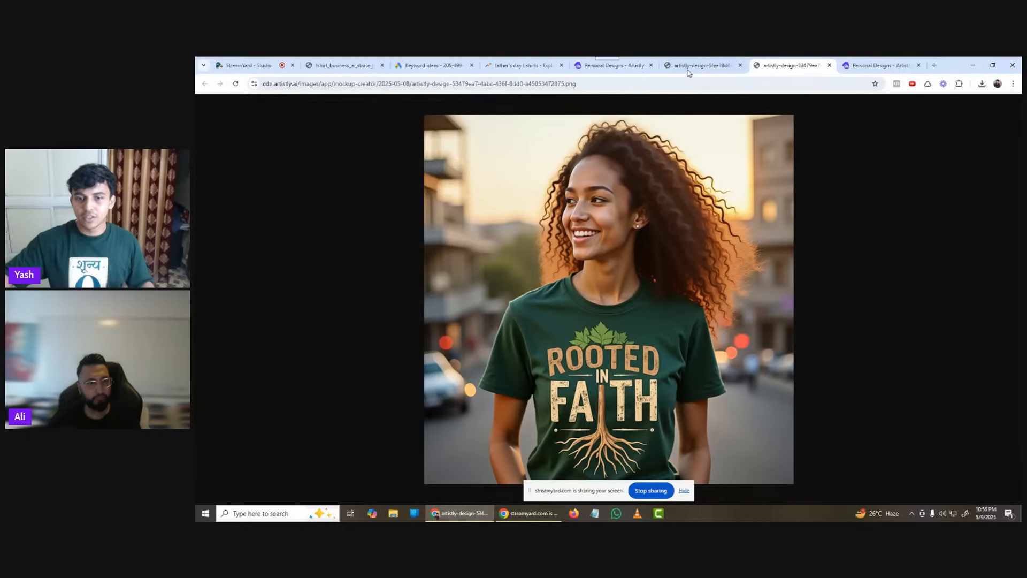
{"action": "left_click", "coordinate": [632, 70]}
{"action": "left_click", "coordinate": [829, 134]}
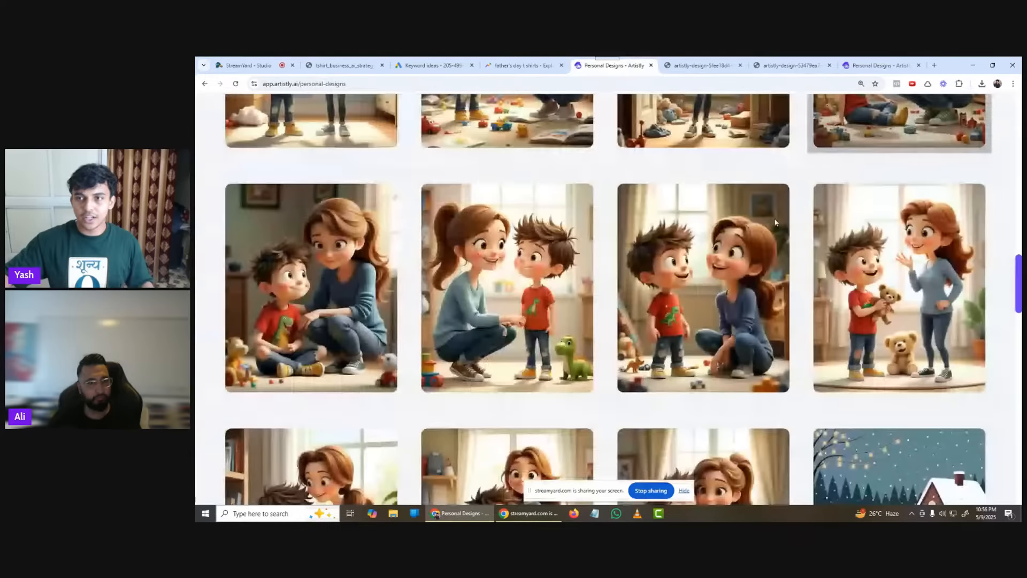
{"action": "scroll", "coordinate": [774, 217], "scroll_direction": "up", "scroll_amount": 10}
{"action": "scroll", "coordinate": [717, 302], "scroll_direction": "up", "scroll_amount": 5}
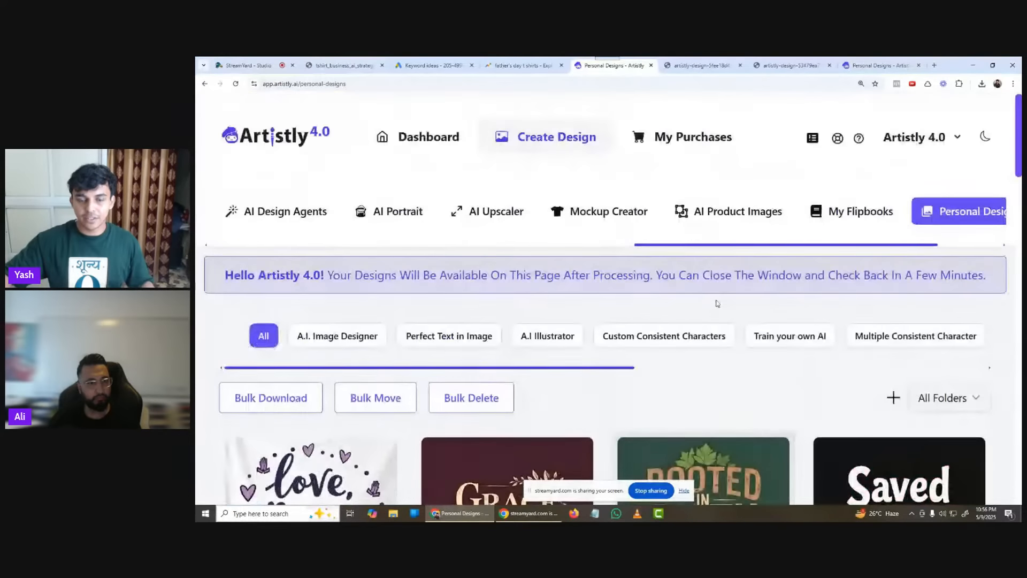
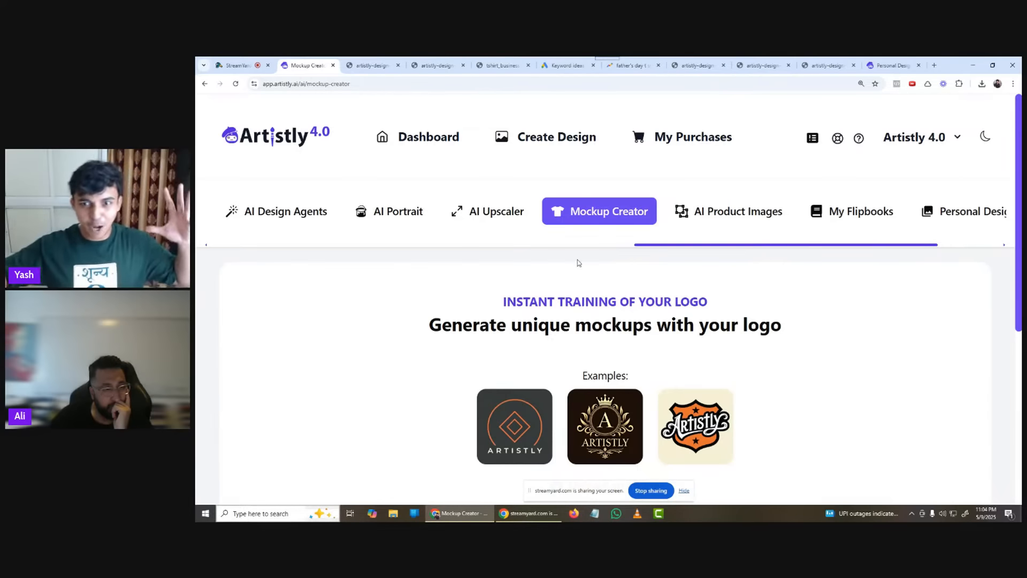
Step: Return to the personal designs and find the "Dad Mode: Activated" design and its edit option
{"action": "left_click_drag", "start_coordinate": [642, 257], "coordinate": [772, 255]}
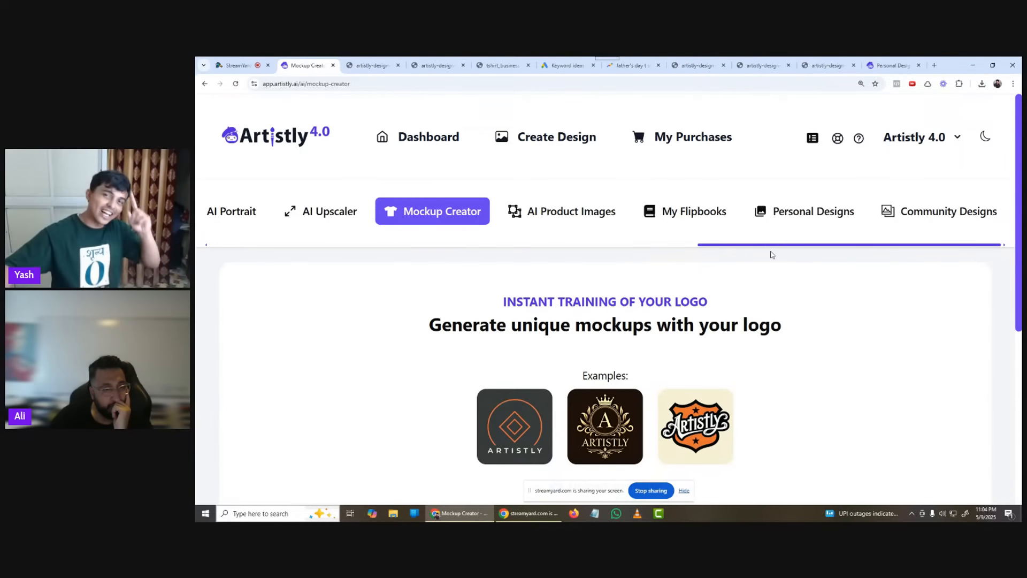
{"action": "left_click", "coordinate": [811, 214]}
{"action": "scroll", "coordinate": [610, 335], "scroll_direction": "right", "scroll_amount": 5}
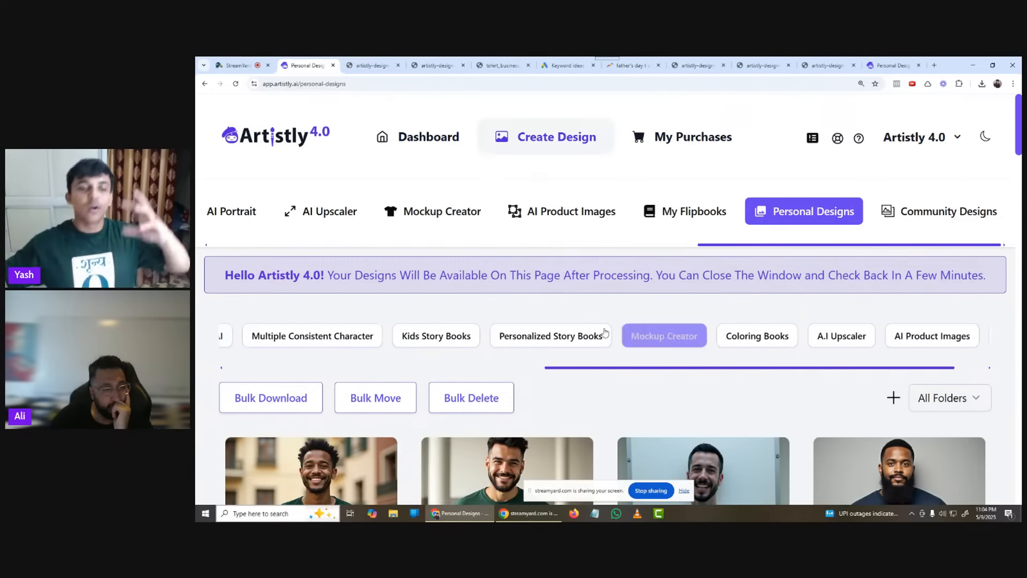
{"action": "scroll", "coordinate": [573, 381], "scroll_direction": "down", "scroll_amount": 10}
{"action": "scroll", "coordinate": [608, 307], "scroll_direction": "down", "scroll_amount": 8}
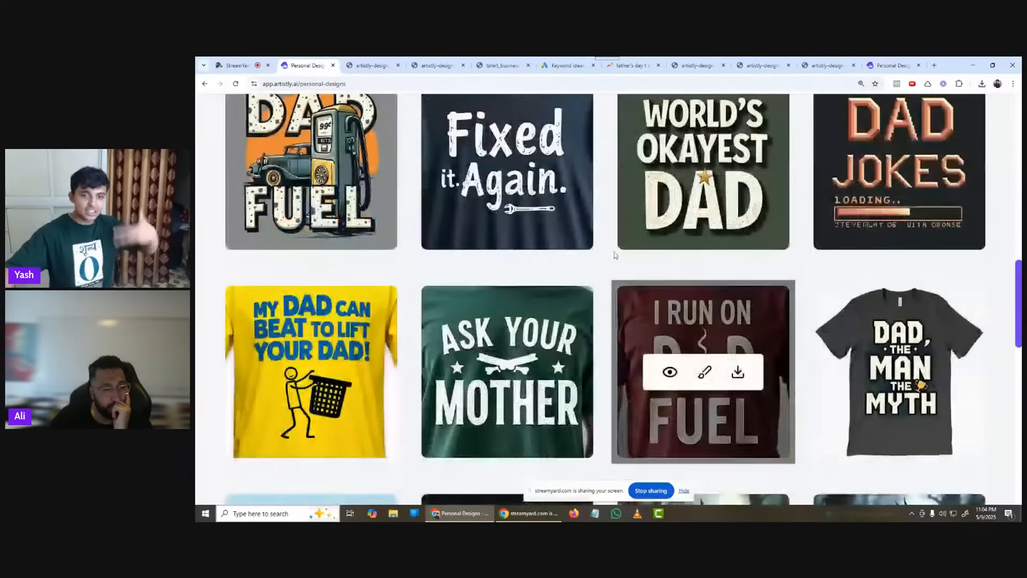
{"action": "scroll", "coordinate": [658, 234], "scroll_direction": "up", "scroll_amount": 4}
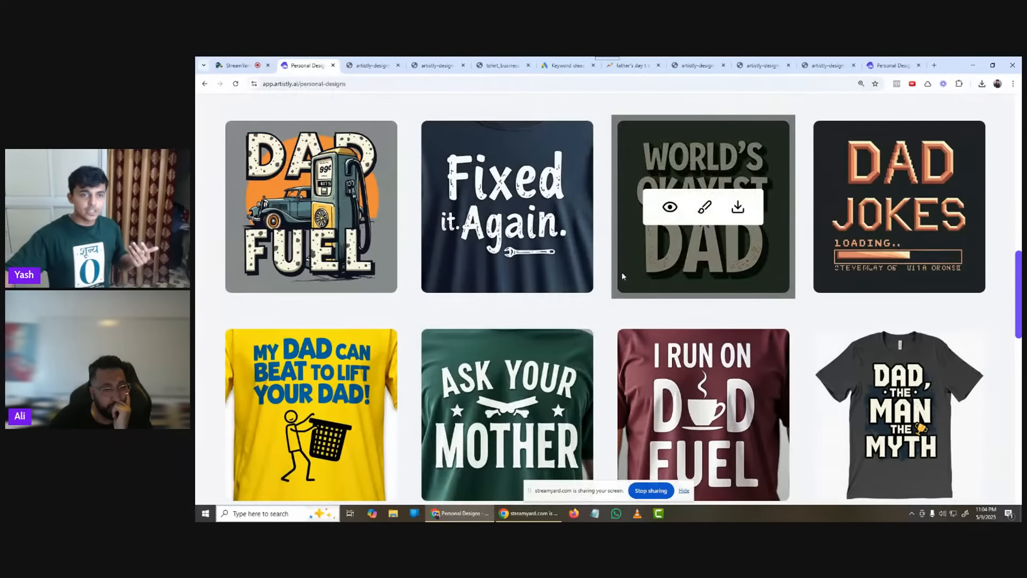
{"action": "scroll", "coordinate": [622, 275], "scroll_direction": "down", "scroll_amount": 6}
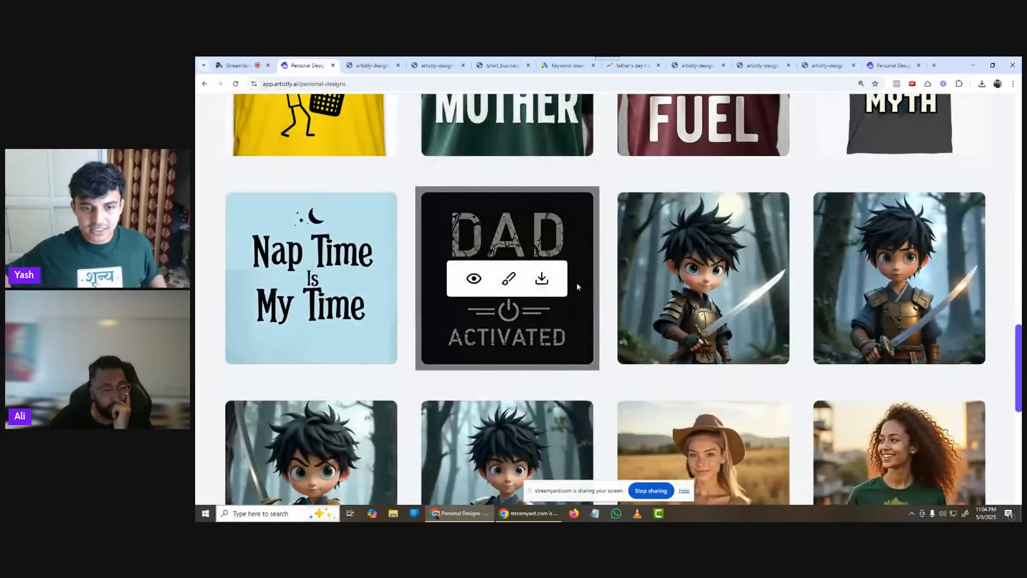
{"action": "right_click", "coordinate": [508, 279]}
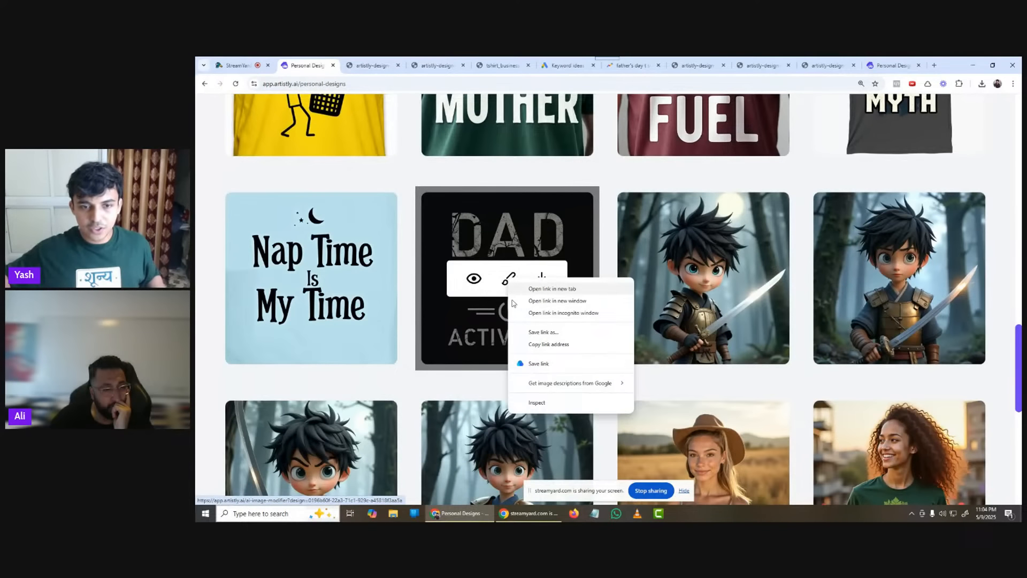
{"action": "left_click", "coordinate": [463, 383]}
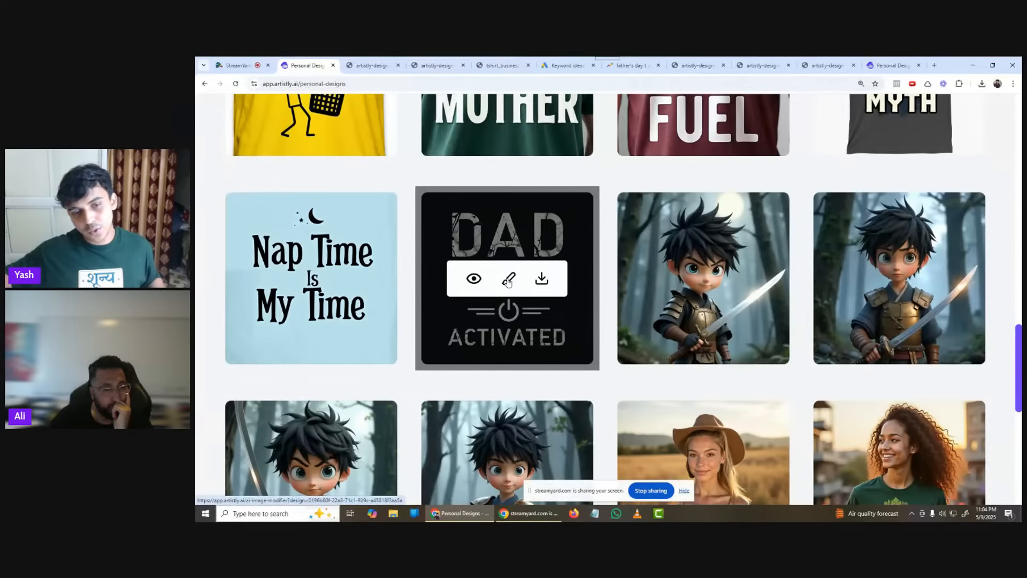
Step: Open the "Dad Mode: Activated" design in the editor in a new browser tab, beside the personal designs, with the image library collapsed
{"action": "right_click", "coordinate": [509, 281]}
{"action": "left_click", "coordinate": [535, 292]}
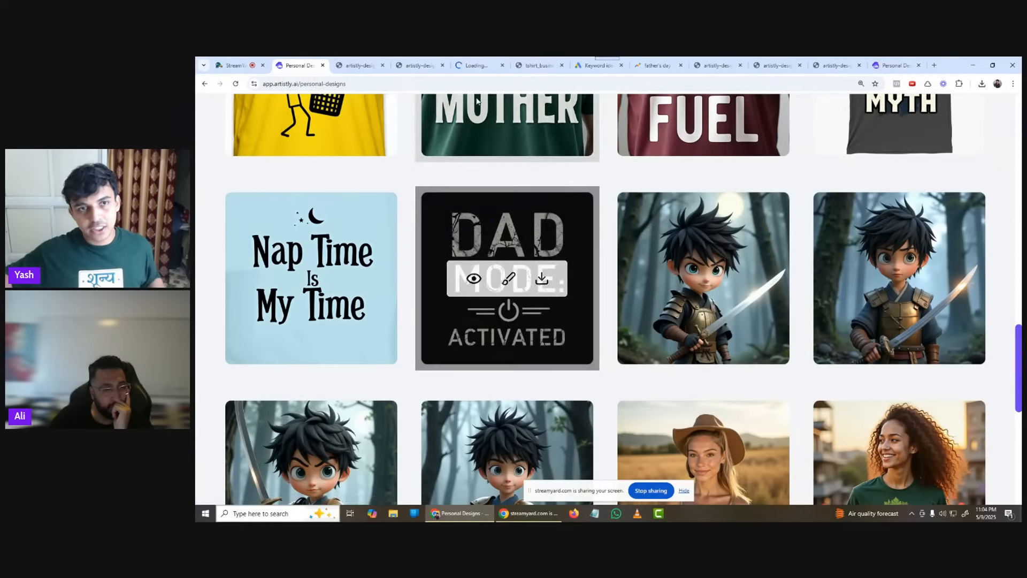
{"action": "left_click_drag", "start_coordinate": [476, 65], "coordinate": [359, 66]}
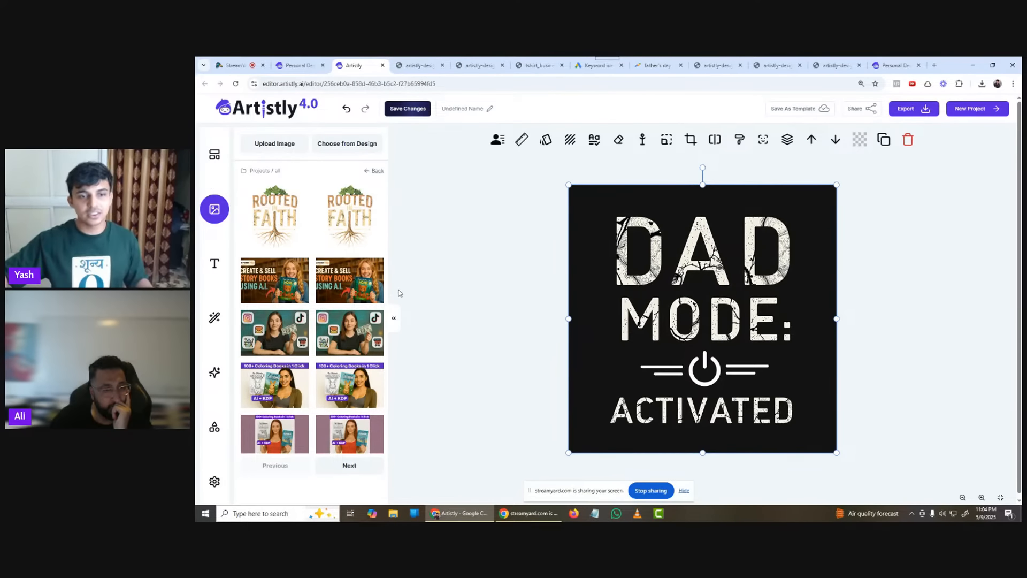
{"action": "left_click", "coordinate": [394, 318]}
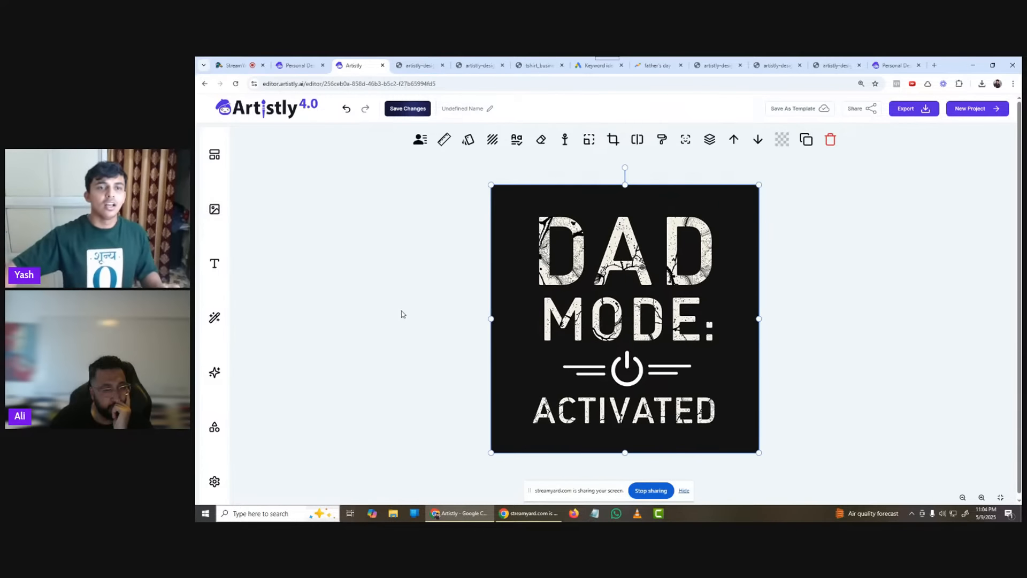
Step: Remove the background of the "Dad Mode: Activated" design and put the cut-out version on the canvas
{"action": "left_click", "coordinate": [637, 140]}
{"action": "left_click", "coordinate": [340, 329]}
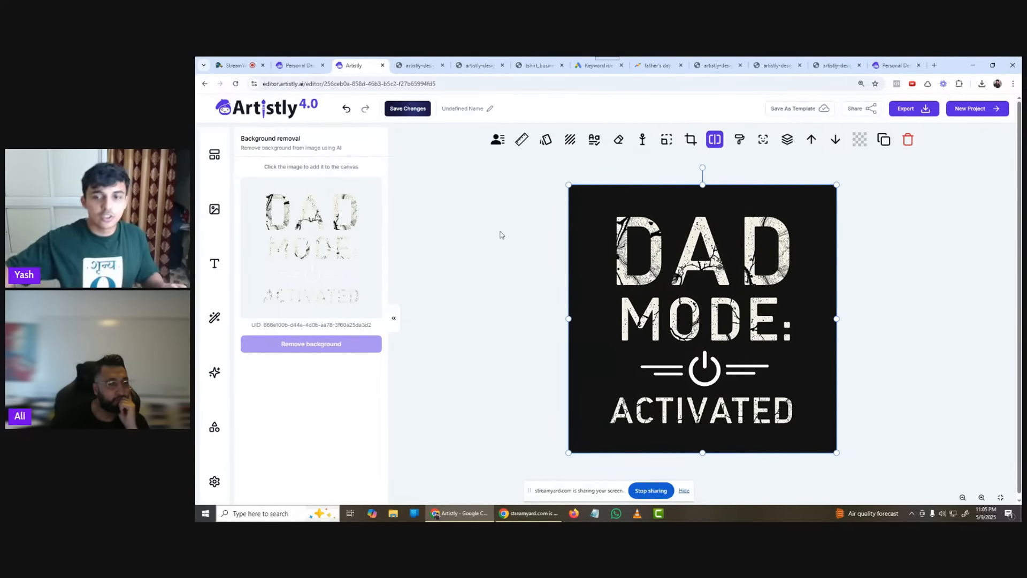
{"action": "left_click_drag", "start_coordinate": [686, 280], "coordinate": [757, 303]}
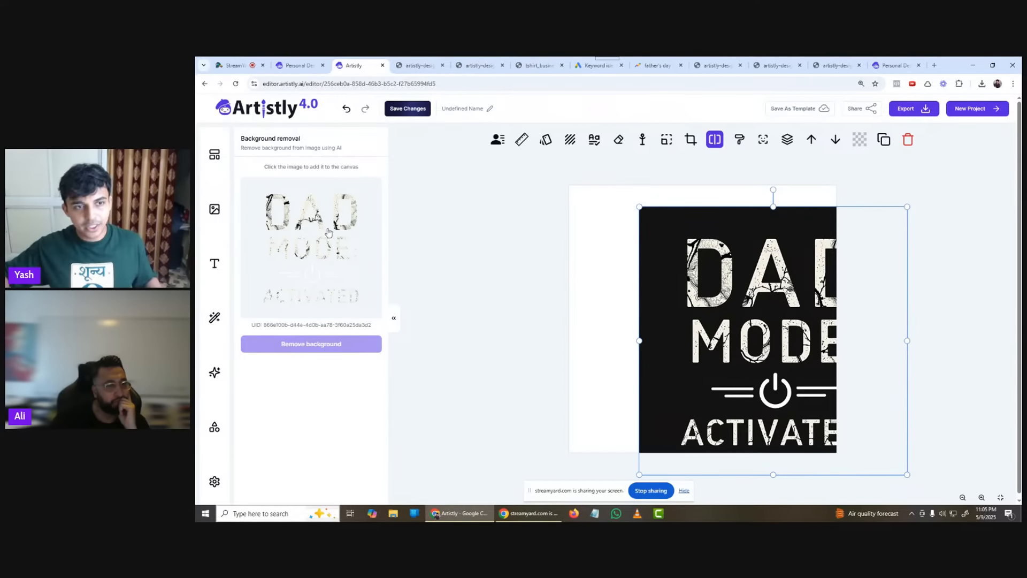
{"action": "left_click", "coordinate": [306, 224]}
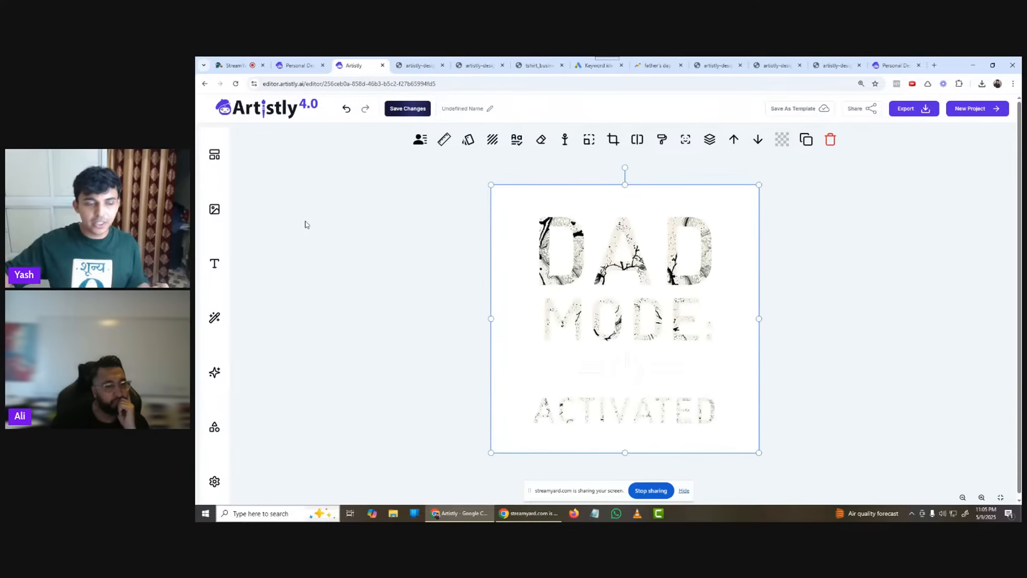
Step: Preview the cut-out design on a near-black canvas background, shift it around to check its transparency, and realign it with the canvas
{"action": "left_click", "coordinate": [214, 481]}
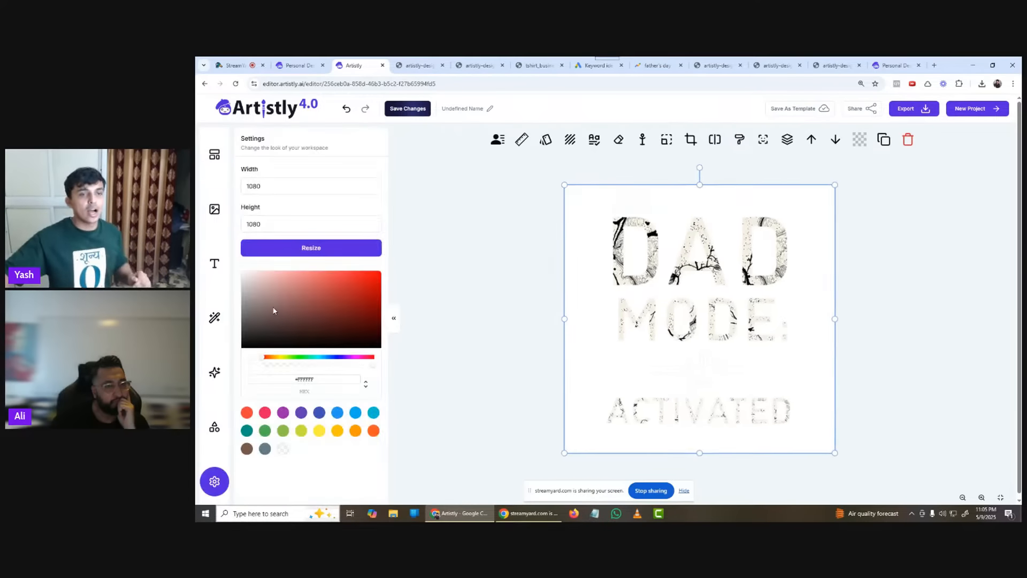
{"action": "left_click", "coordinate": [327, 309]}
{"action": "left_click_drag", "start_coordinate": [357, 312], "coordinate": [324, 343]}
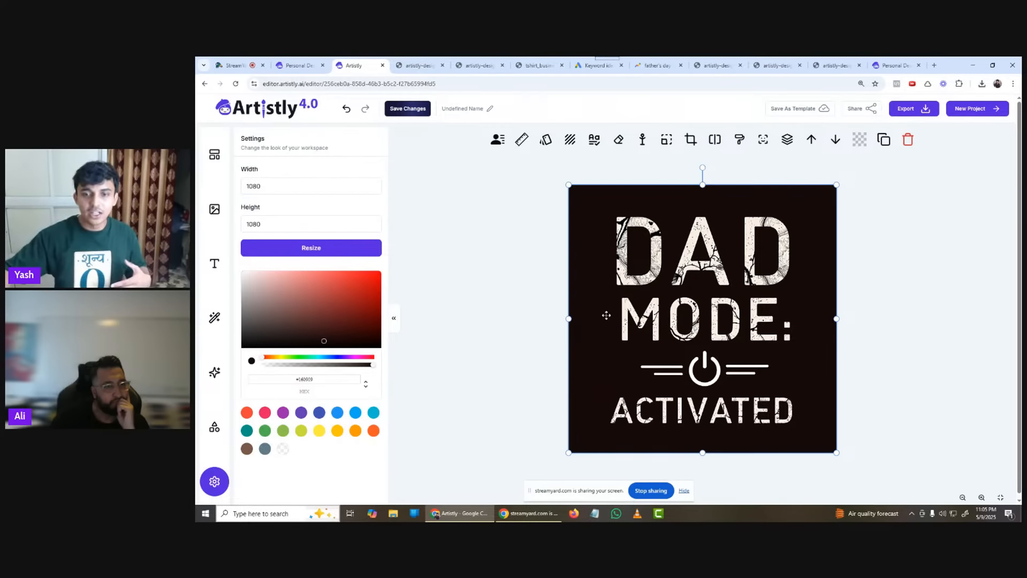
{"action": "left_click_drag", "start_coordinate": [666, 326], "coordinate": [591, 347]}
{"action": "left_click", "coordinate": [761, 320]}
{"action": "left_click", "coordinate": [651, 339]}
{"action": "key", "text": "ctrl+z"}
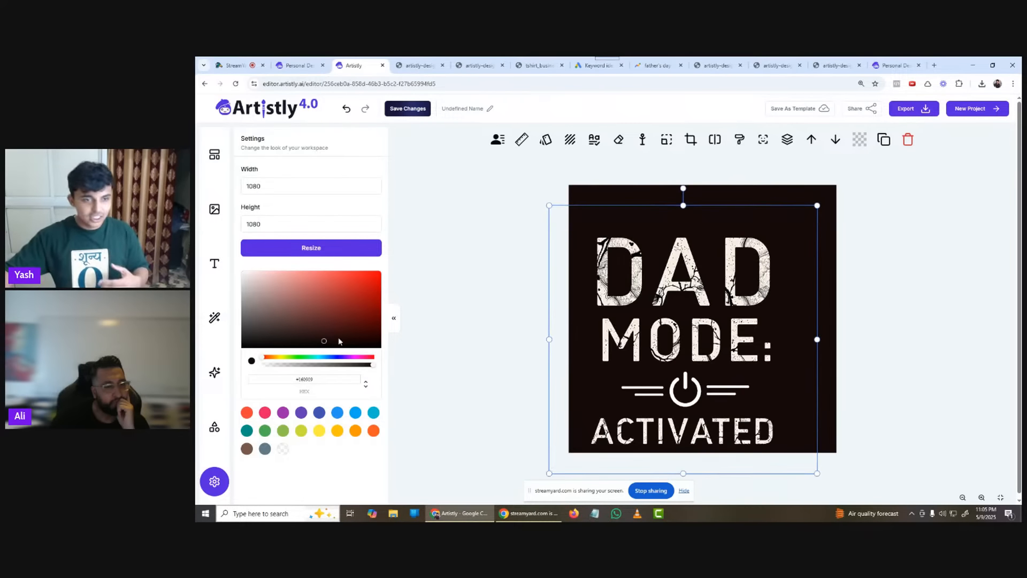
{"action": "left_click_drag", "start_coordinate": [275, 337], "coordinate": [254, 343]}
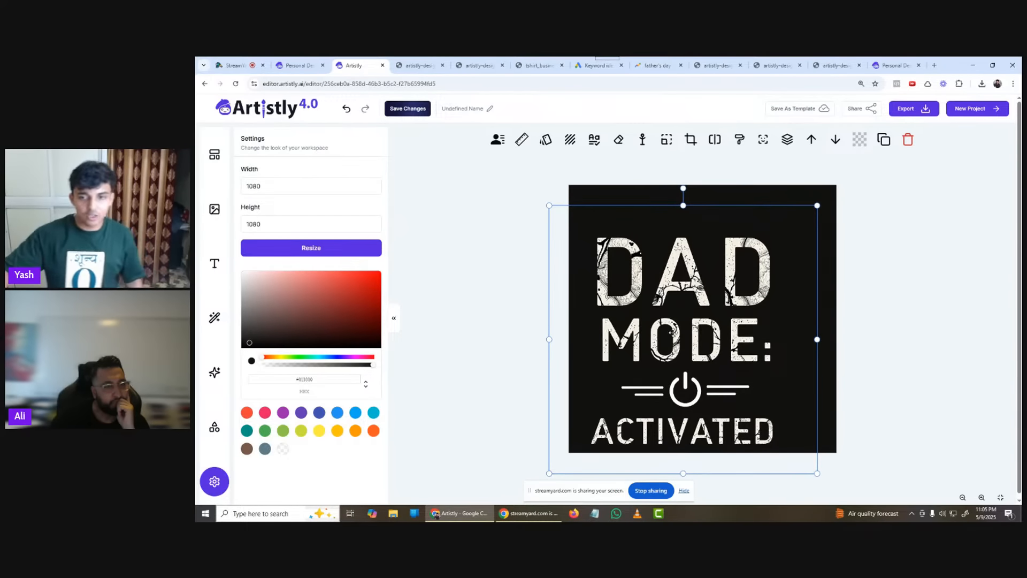
{"action": "left_click_drag", "start_coordinate": [671, 331], "coordinate": [690, 311]}
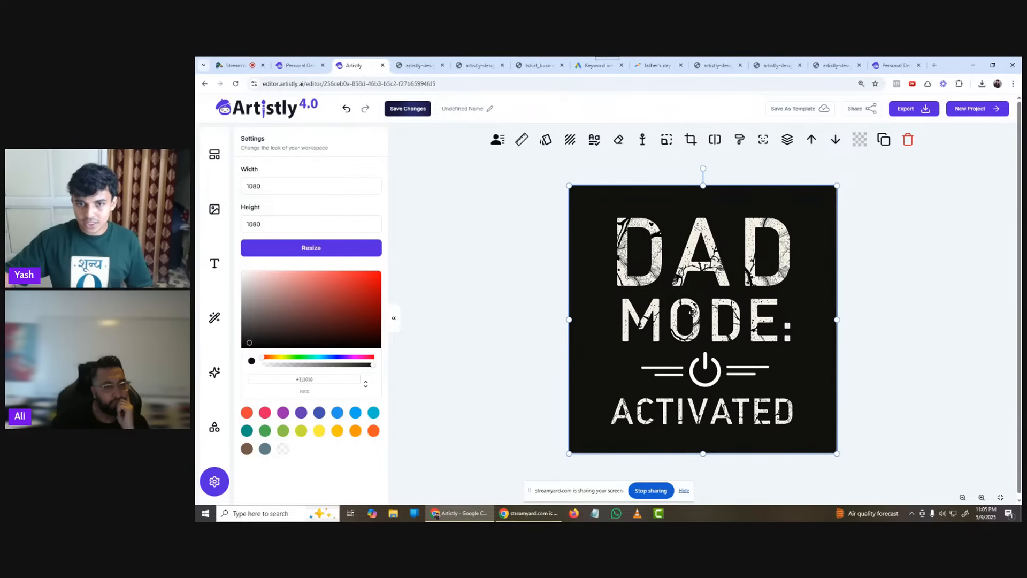
Step: Upscale the cut-out design with the Only Upscale option and add the upscaled image to the canvas
{"action": "left_click", "coordinate": [522, 140]}
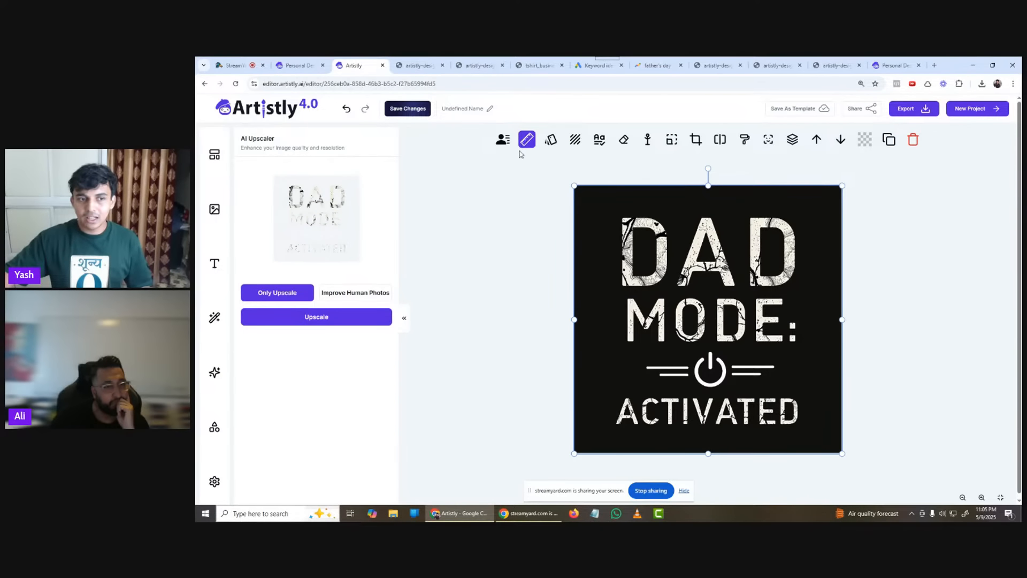
{"action": "left_click", "coordinate": [309, 317]}
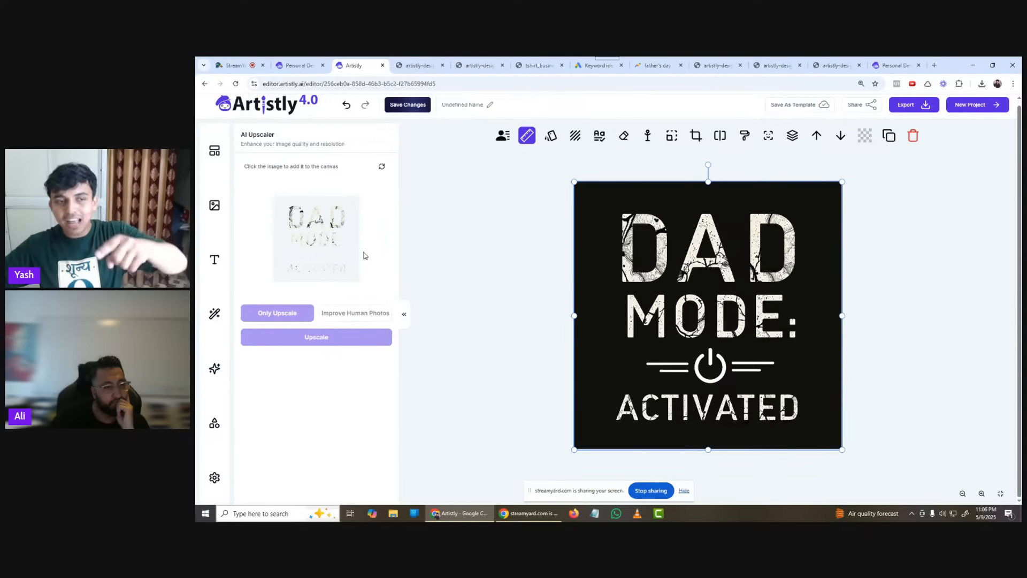
{"action": "left_click", "coordinate": [321, 241]}
Step: Delete the design from the canvas and place the newest "Dad Mode: Activated" image from the project images instead
{"action": "left_click_drag", "start_coordinate": [653, 297], "coordinate": [651, 302]}
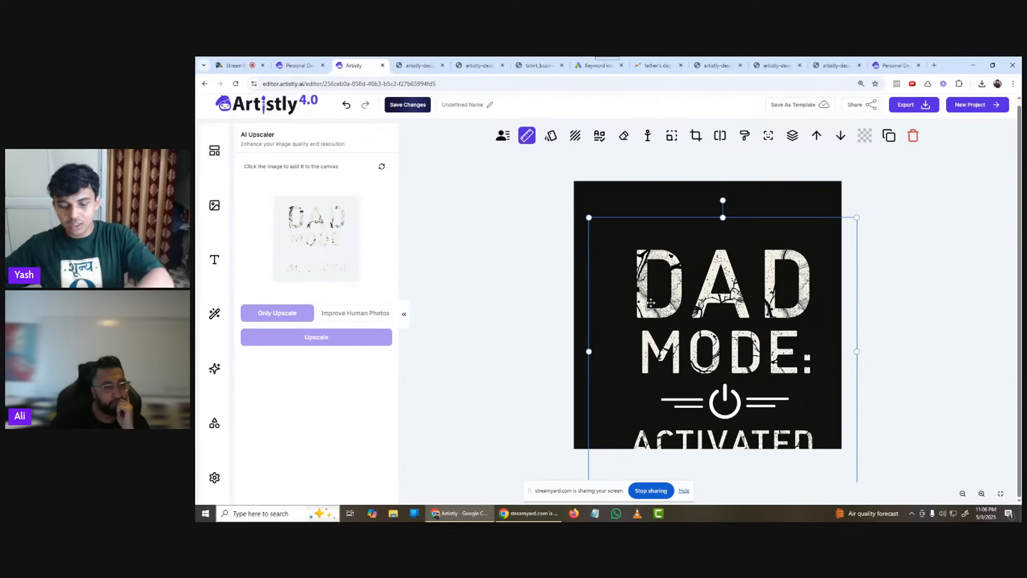
{"action": "key", "text": "Delete"}
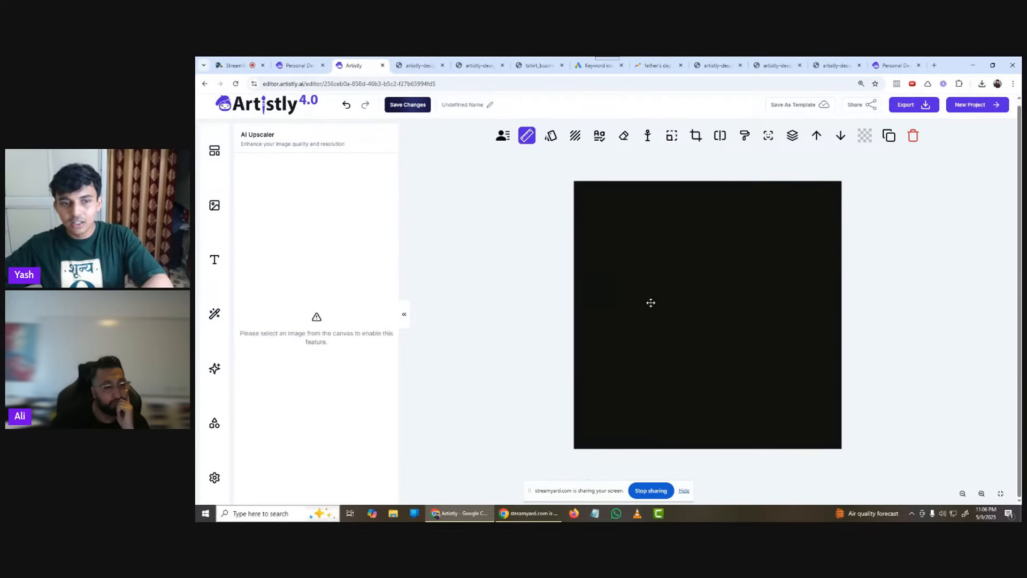
{"action": "left_click", "coordinate": [214, 204]}
{"action": "mouse_move", "coordinate": [289, 230]}
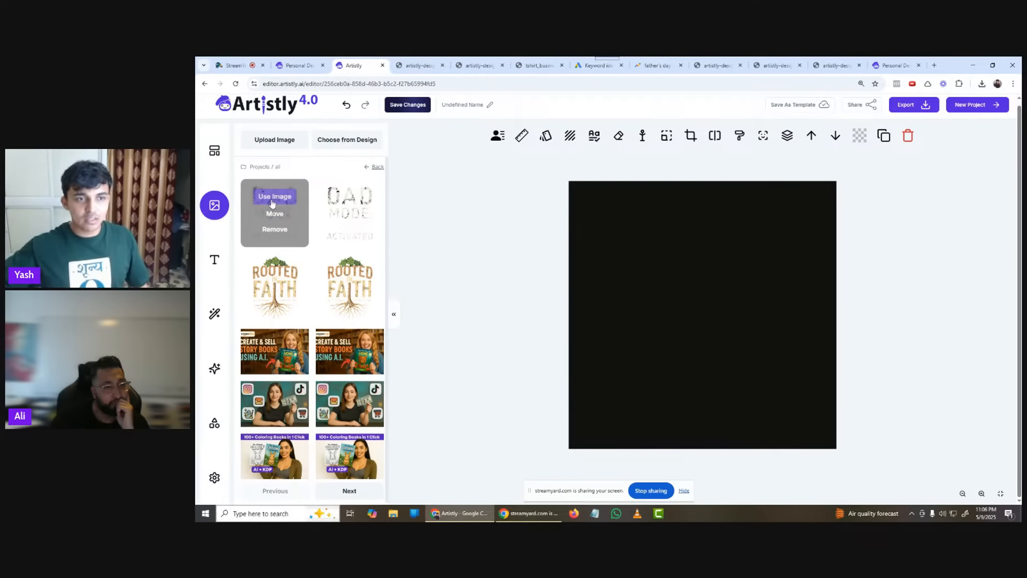
{"action": "left_click", "coordinate": [273, 198]}
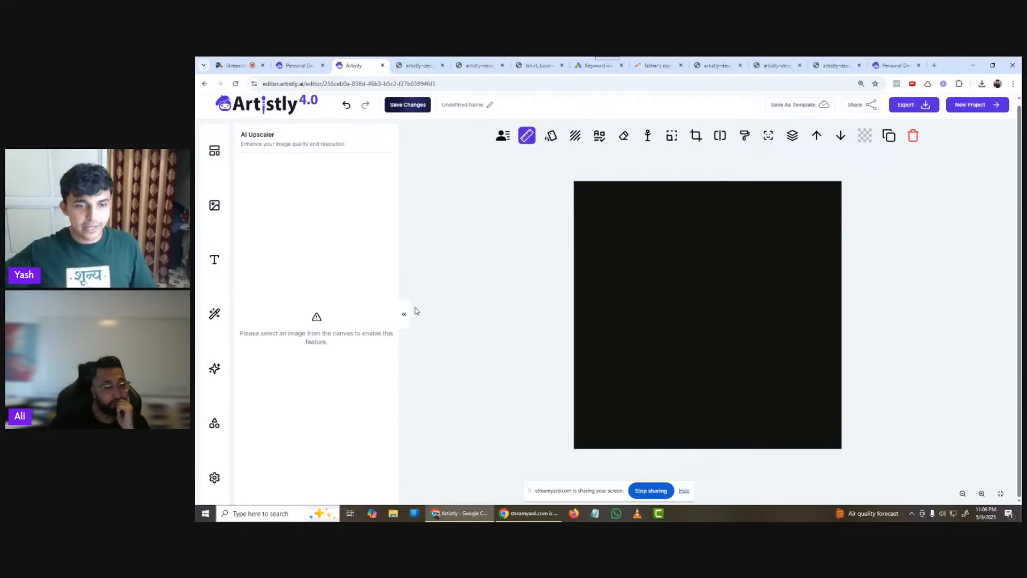
{"action": "left_click_drag", "start_coordinate": [728, 303], "coordinate": [657, 313]}
{"action": "left_click", "coordinate": [806, 273]}
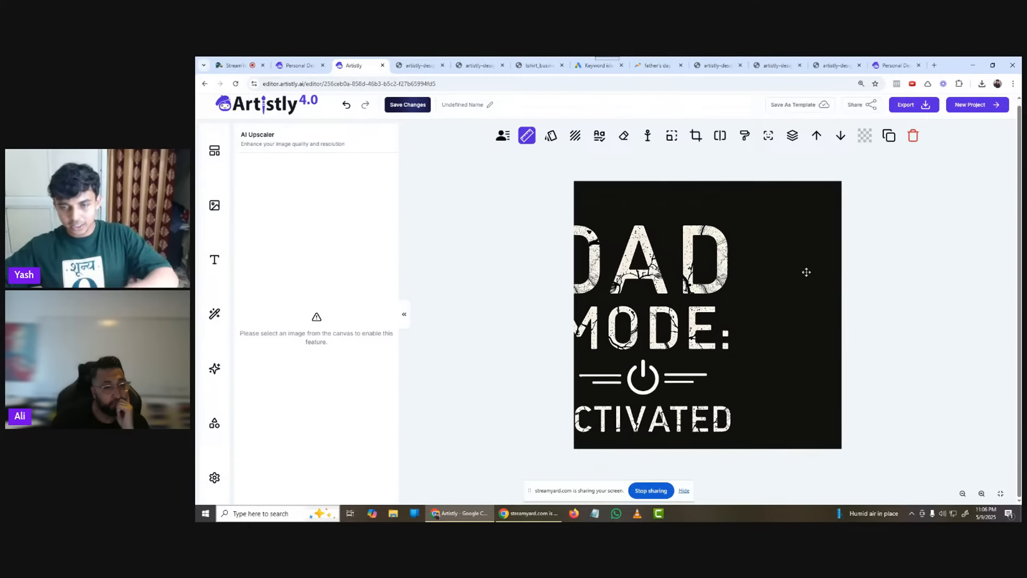
{"action": "left_click", "coordinate": [718, 281]}
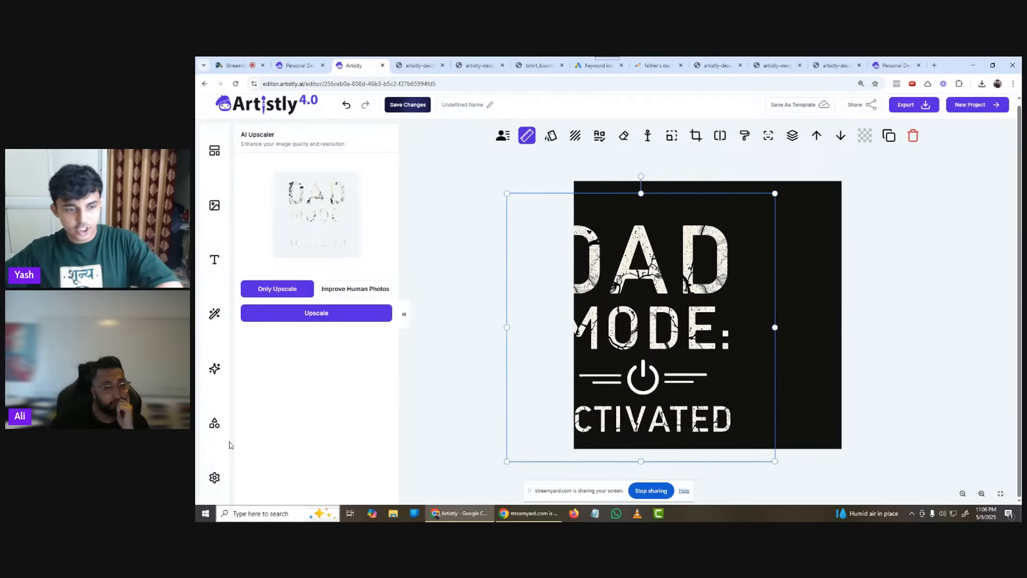
Step: Set the canvas background to white (255, 255, 255) and align the "Dad Mode: Activated" image with the canvas
{"action": "left_click", "coordinate": [214, 477]}
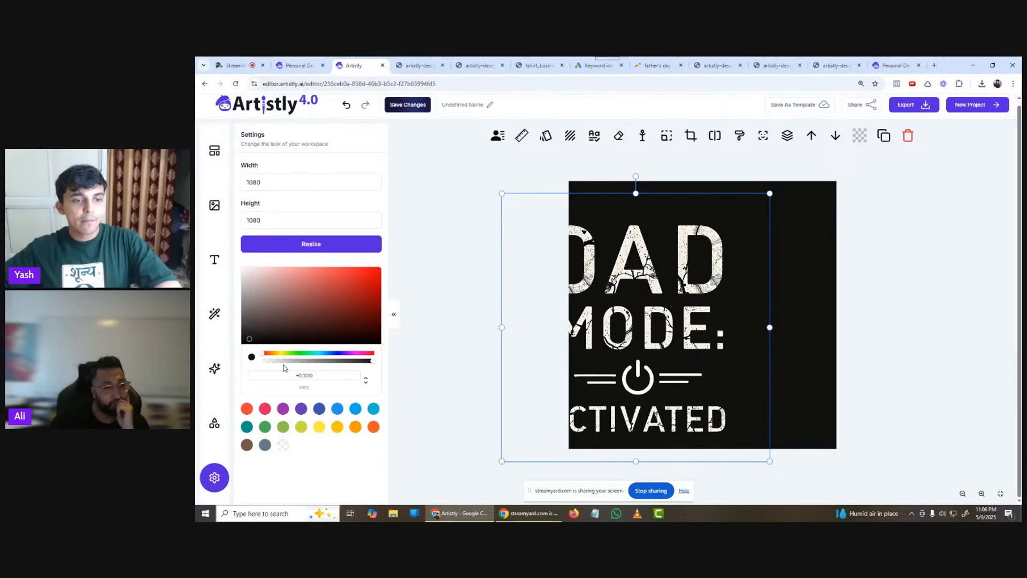
{"action": "left_click_drag", "start_coordinate": [282, 362], "coordinate": [387, 364]}
{"action": "left_click_drag", "start_coordinate": [262, 343], "coordinate": [241, 266]}
{"action": "left_click_drag", "start_coordinate": [645, 285], "coordinate": [713, 271]}
{"action": "left_click_drag", "start_coordinate": [714, 273], "coordinate": [711, 274]}
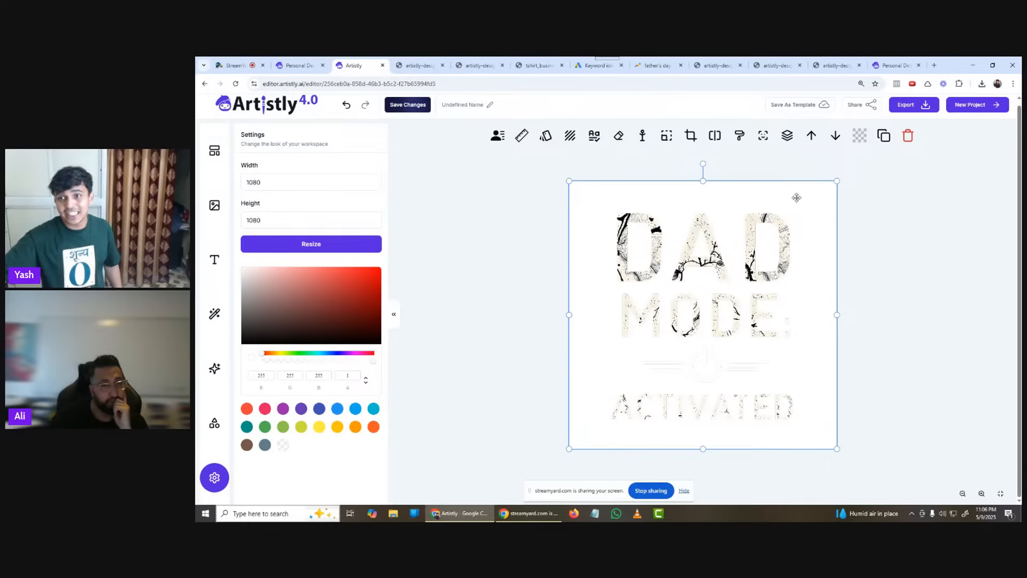
Step: Export the finished "Dad Mode: Activated" design and open the downloaded file "Undefined Name.png"
{"action": "left_click", "coordinate": [904, 111]}
{"action": "left_click", "coordinate": [903, 127]}
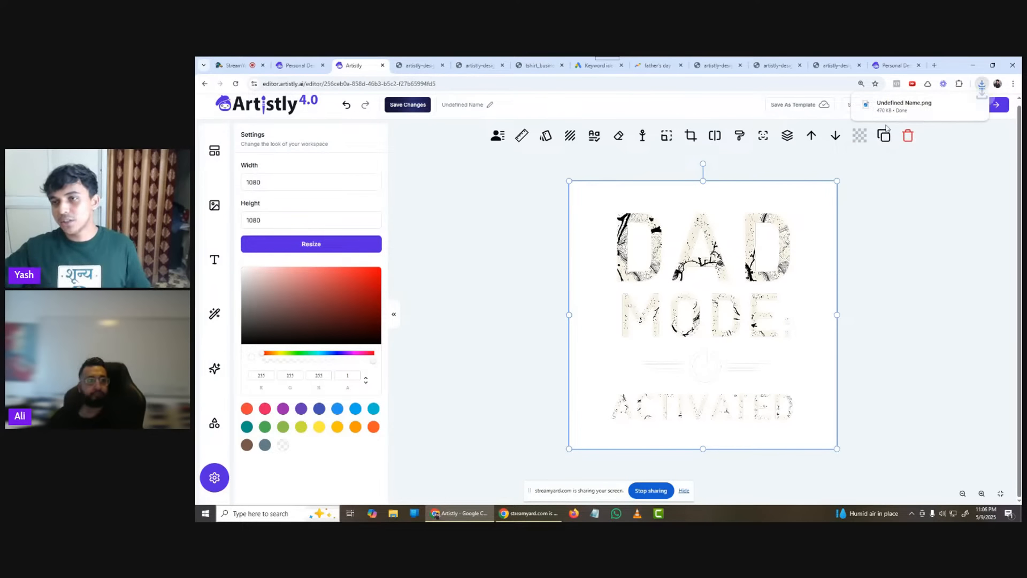
{"action": "left_click", "coordinate": [917, 112]}
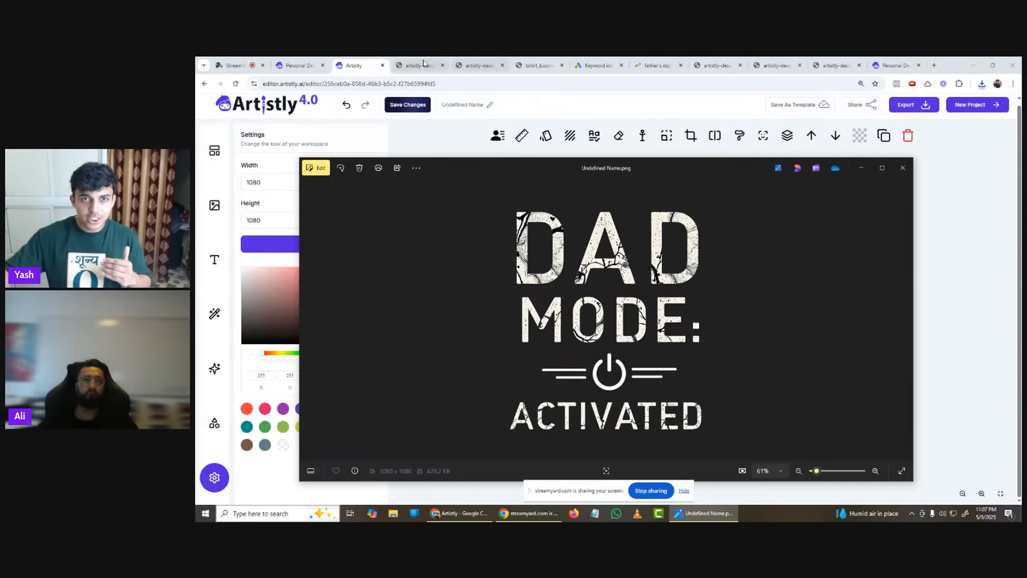
Step: Review pages 5 to 7 of the t-shirt business strategy PDF, ending on Pinterest and Instagram promotion, and stop sharing the screen
{"action": "left_click", "coordinate": [537, 66]}
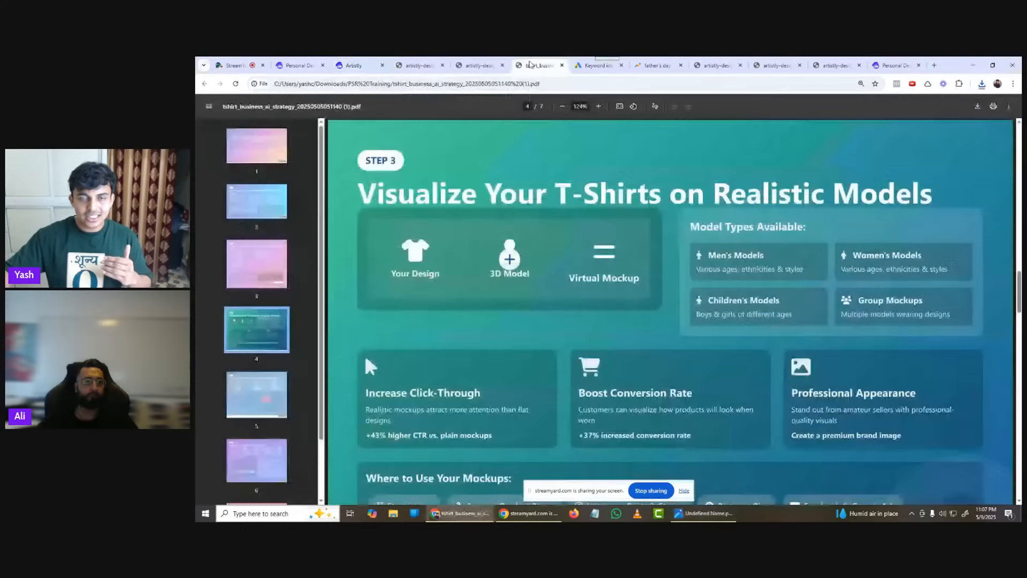
{"action": "left_click", "coordinate": [257, 394]}
{"action": "left_click", "coordinate": [279, 459]}
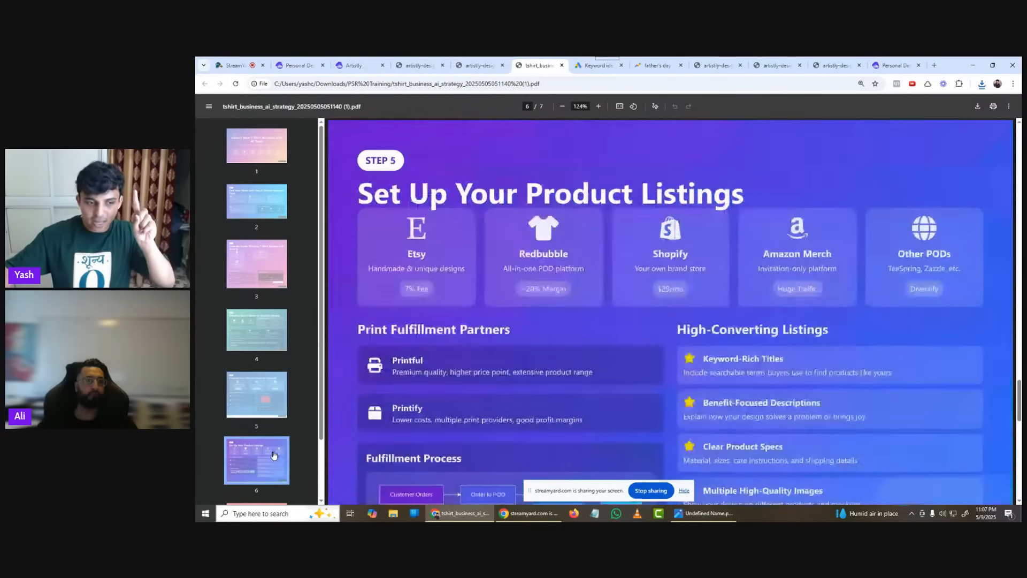
{"action": "scroll", "coordinate": [265, 414], "scroll_direction": "down", "scroll_amount": 1}
{"action": "scroll", "coordinate": [265, 410], "scroll_direction": "down", "scroll_amount": 1}
{"action": "left_click", "coordinate": [251, 470]}
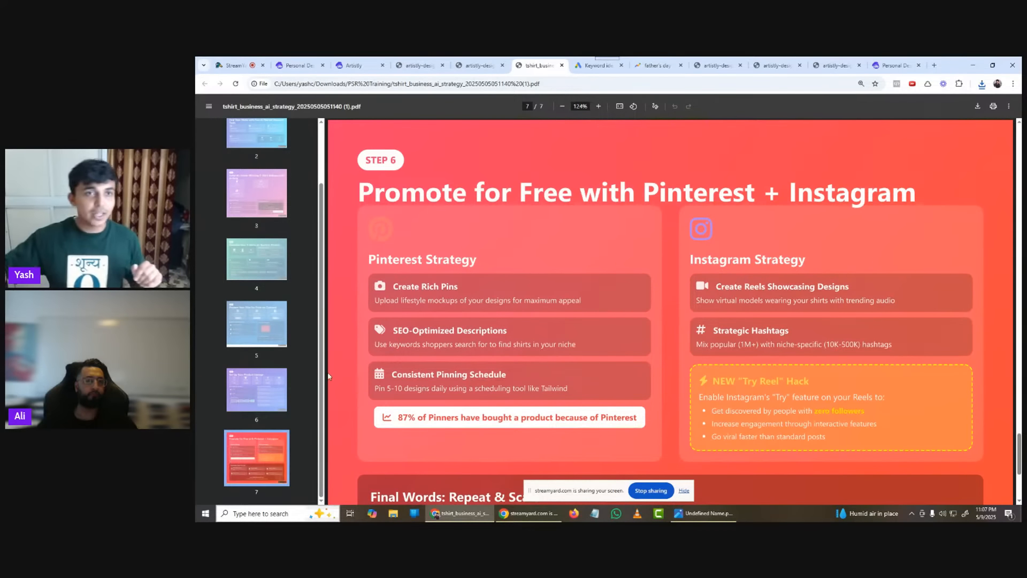
{"action": "left_click", "coordinate": [643, 490]}
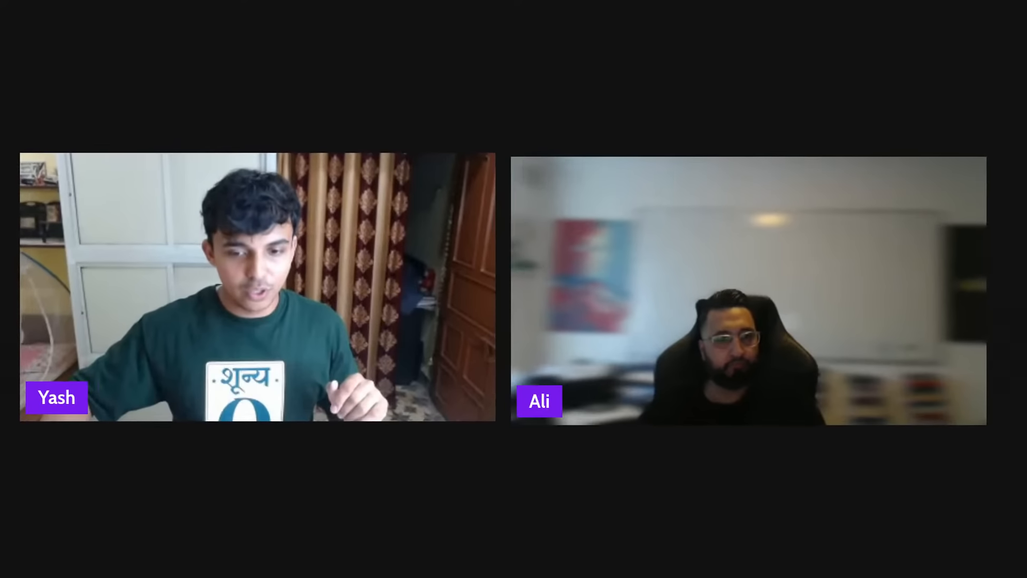
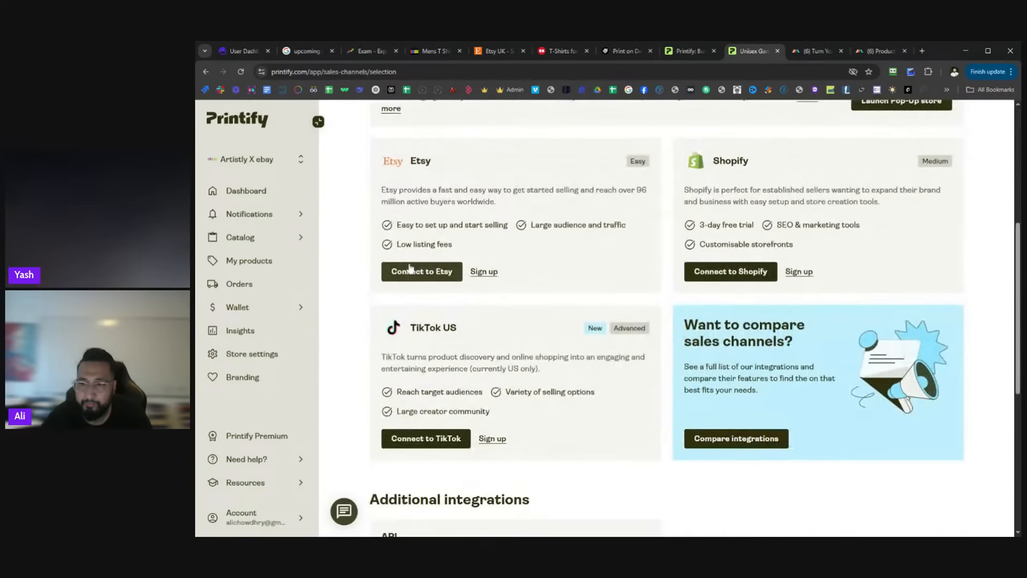
Step: Look through Printify's sales channels for connecting a store, including Etsy, Shopify, TikTok and the Pop-Up store
{"action": "scroll", "coordinate": [423, 276], "scroll_direction": "up", "scroll_amount": 6}
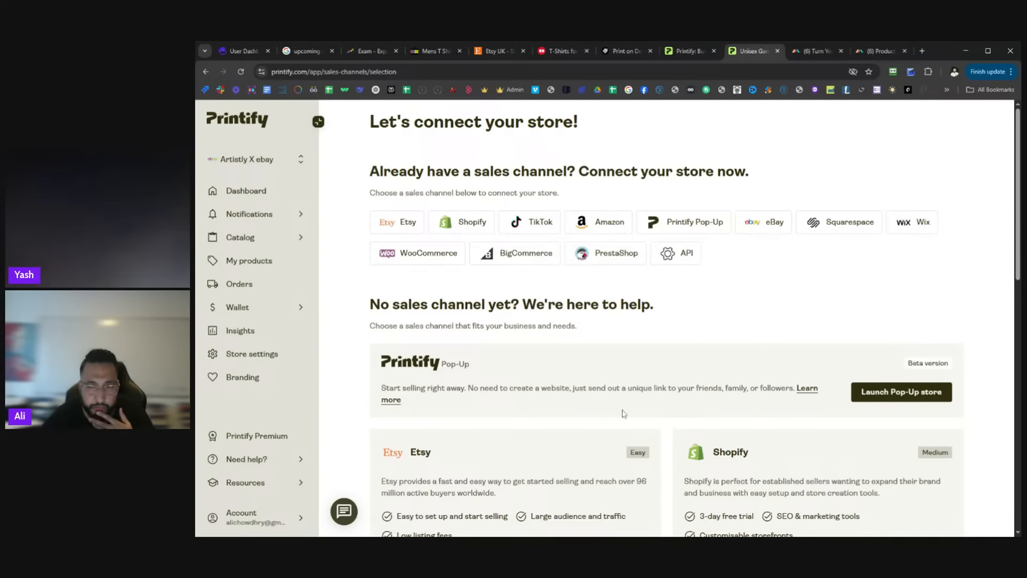
{"action": "scroll", "coordinate": [665, 378], "scroll_direction": "down", "scroll_amount": 2}
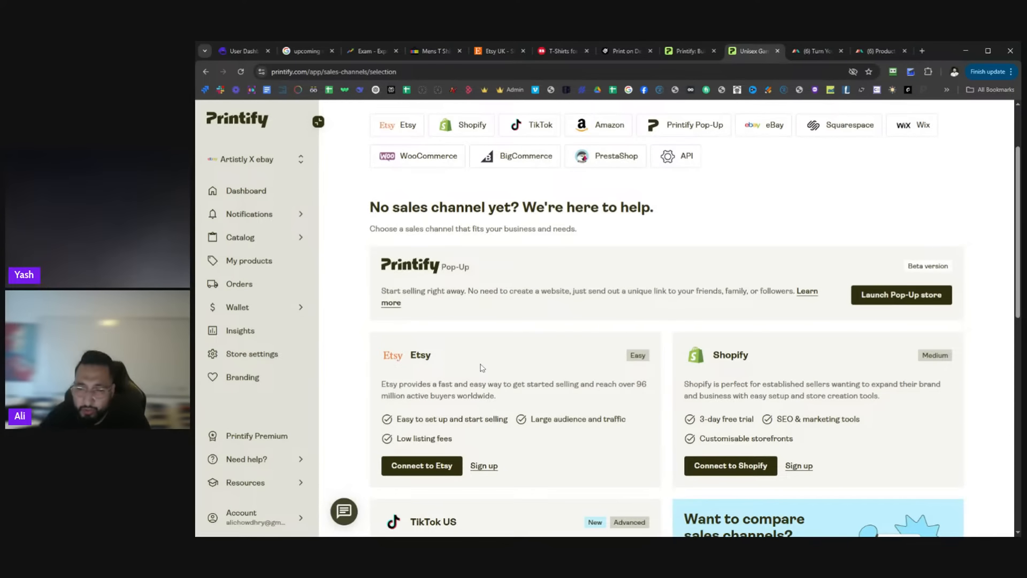
{"action": "scroll", "coordinate": [491, 374], "scroll_direction": "down", "scroll_amount": 5}
{"action": "scroll", "coordinate": [505, 383], "scroll_direction": "up", "scroll_amount": 4}
{"action": "scroll", "coordinate": [506, 383], "scroll_direction": "up", "scroll_amount": 4}
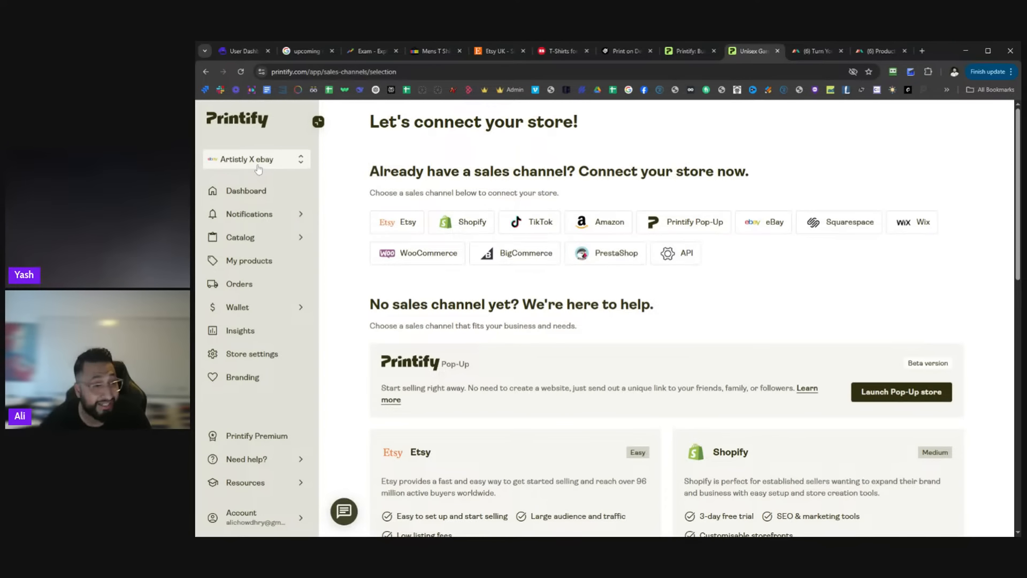
Step: Switch to the connected "Artistly X" store and look through its published products
{"action": "left_click", "coordinate": [283, 161]}
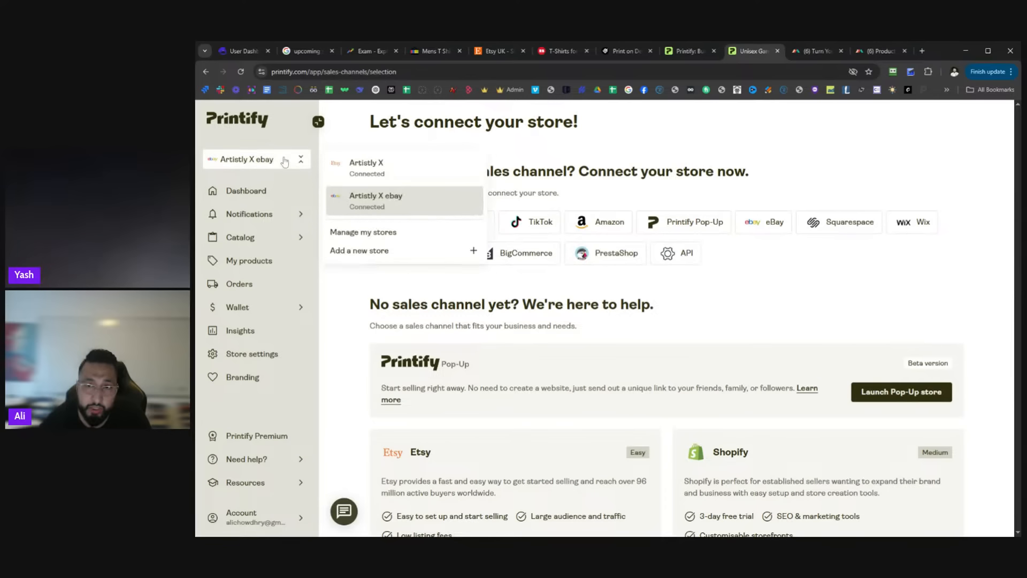
{"action": "left_click", "coordinate": [382, 171]}
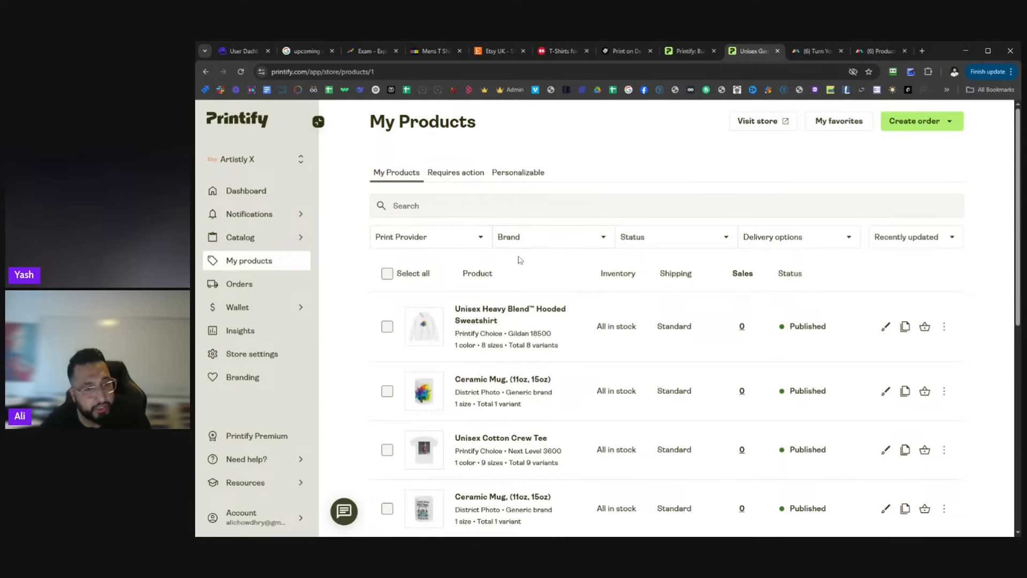
{"action": "scroll", "coordinate": [578, 289], "scroll_direction": "down", "scroll_amount": 2}
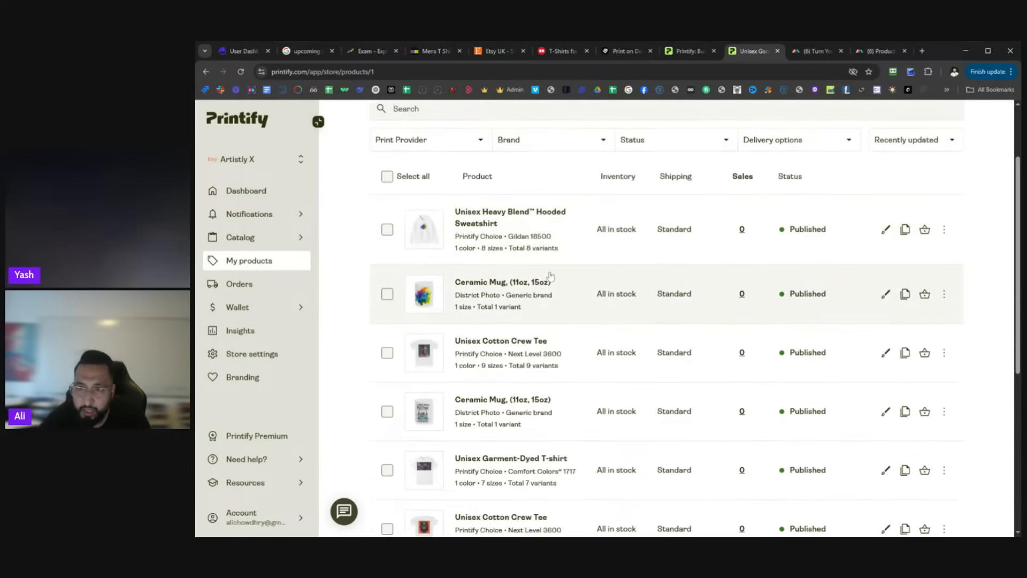
{"action": "scroll", "coordinate": [479, 296], "scroll_direction": "down", "scroll_amount": 1}
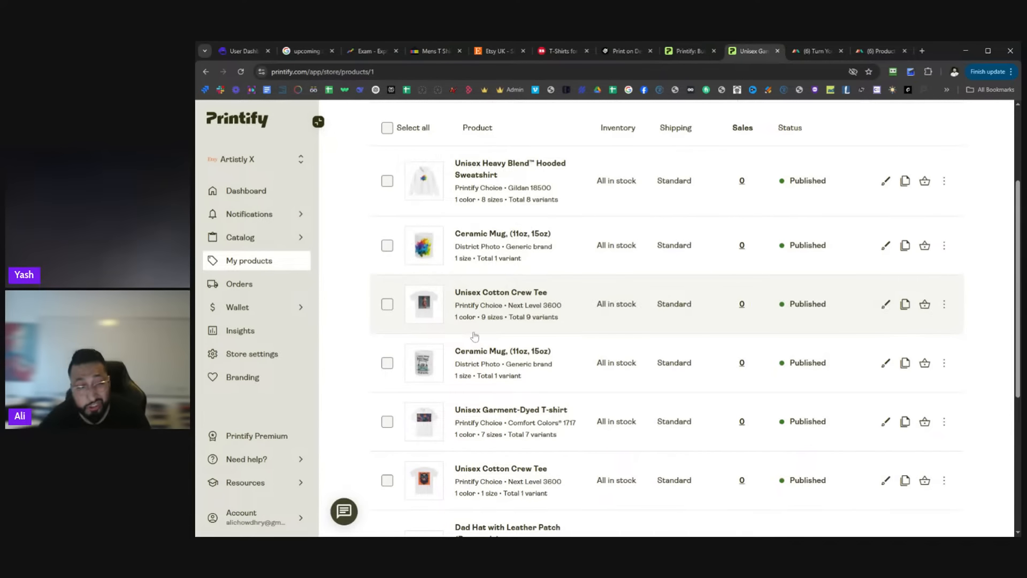
Step: Look through the rest of the "Artistly X" store's product list, including the dad hat, mugs and garment-dyed T-shirts
{"action": "scroll", "coordinate": [475, 336], "scroll_direction": "down", "scroll_amount": 4}
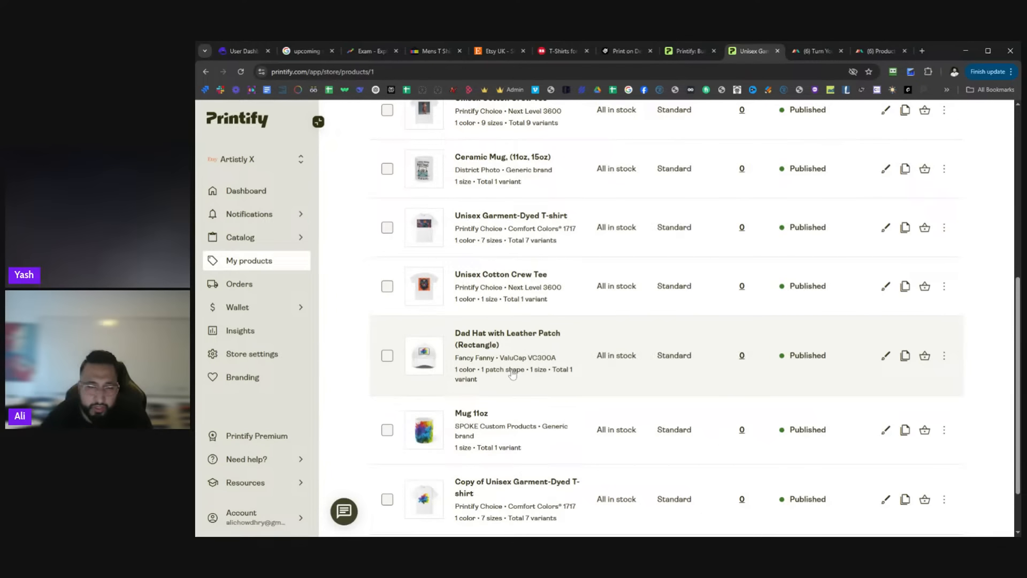
{"action": "scroll", "coordinate": [513, 369], "scroll_direction": "down", "scroll_amount": 1}
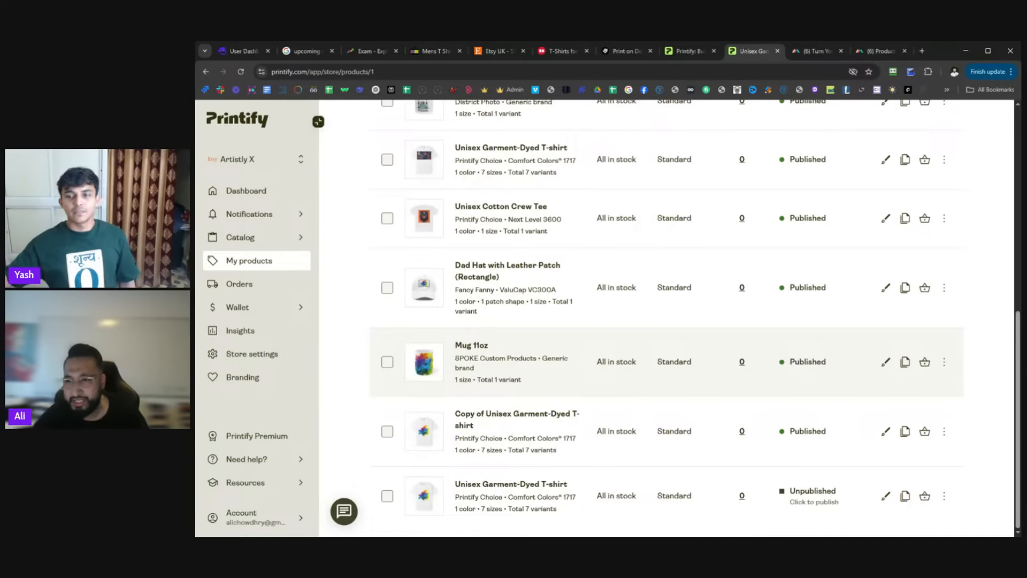
{"action": "scroll", "coordinate": [557, 301], "scroll_direction": "up", "scroll_amount": 10}
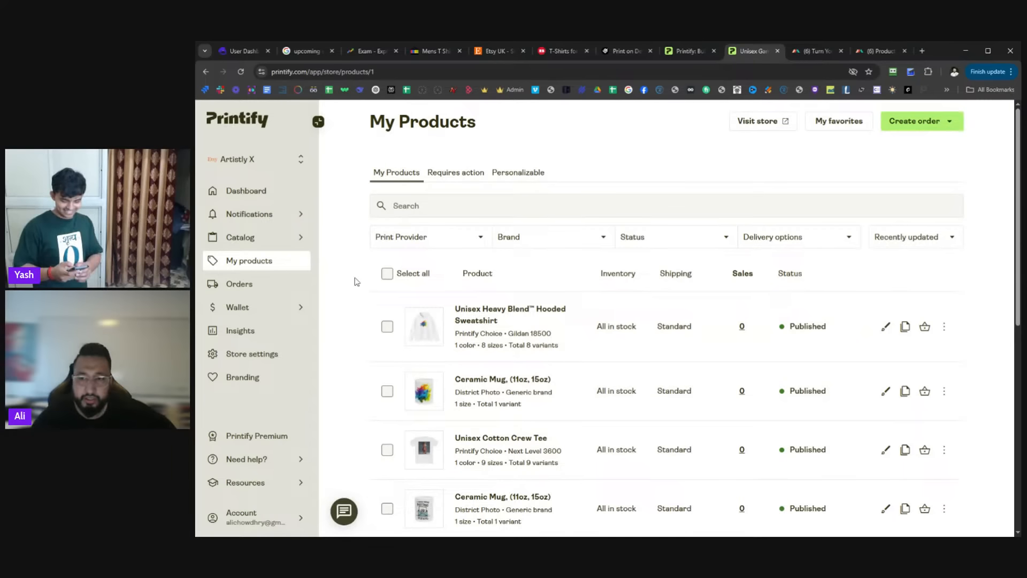
Step: Switch to the "Artistly X ebay" store and bring up its list of published products
{"action": "left_click", "coordinate": [254, 159]}
{"action": "left_click", "coordinate": [362, 201]}
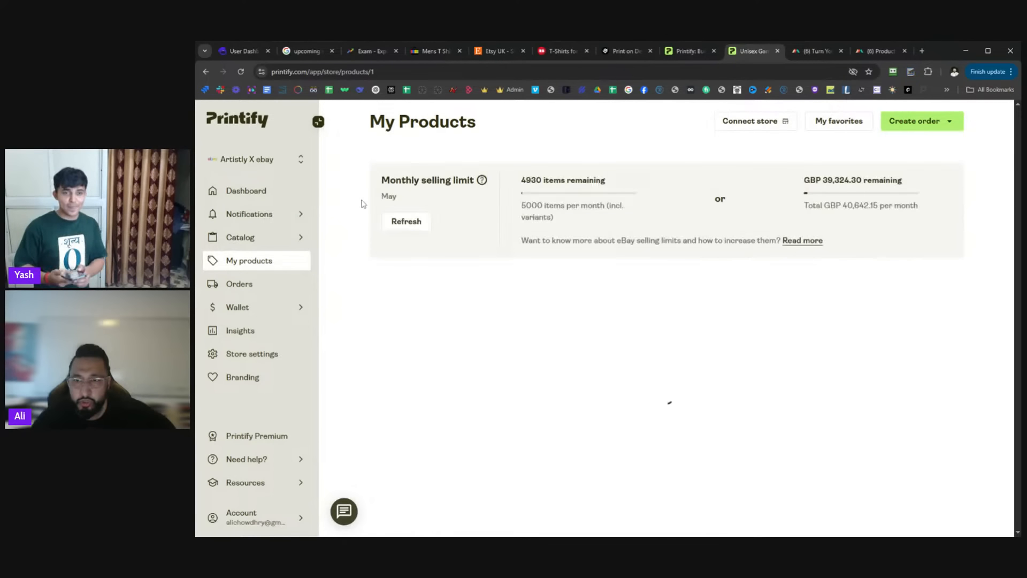
{"action": "scroll", "coordinate": [462, 234], "scroll_direction": "down", "scroll_amount": 2}
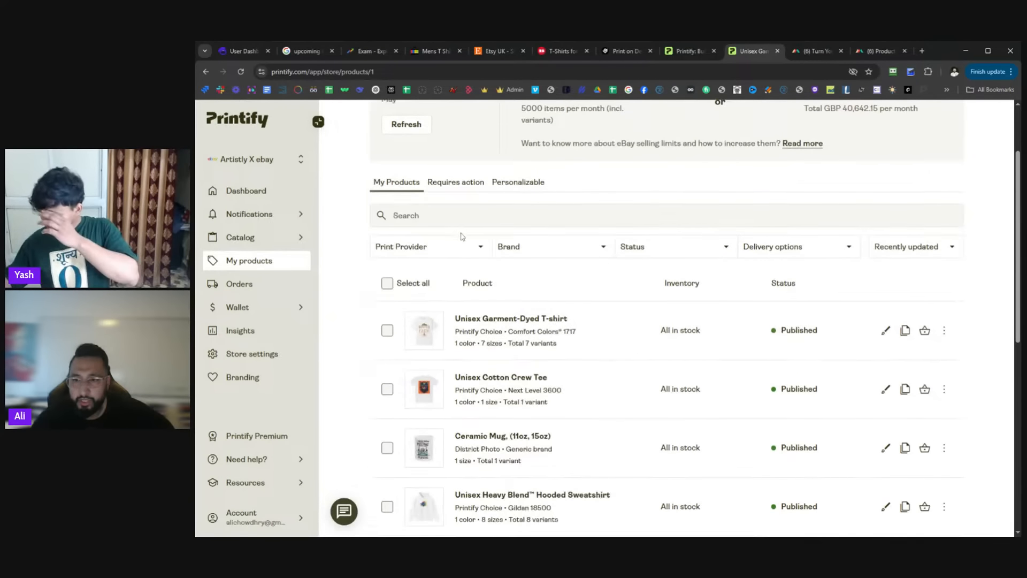
Step: Preview the "Rooted in Faith" garment-dyed T-shirt's mockups, including Front, Back, Folded, Person 1, Person 2 and Person 3 Front, and close the preview
{"action": "left_click", "coordinate": [435, 346]}
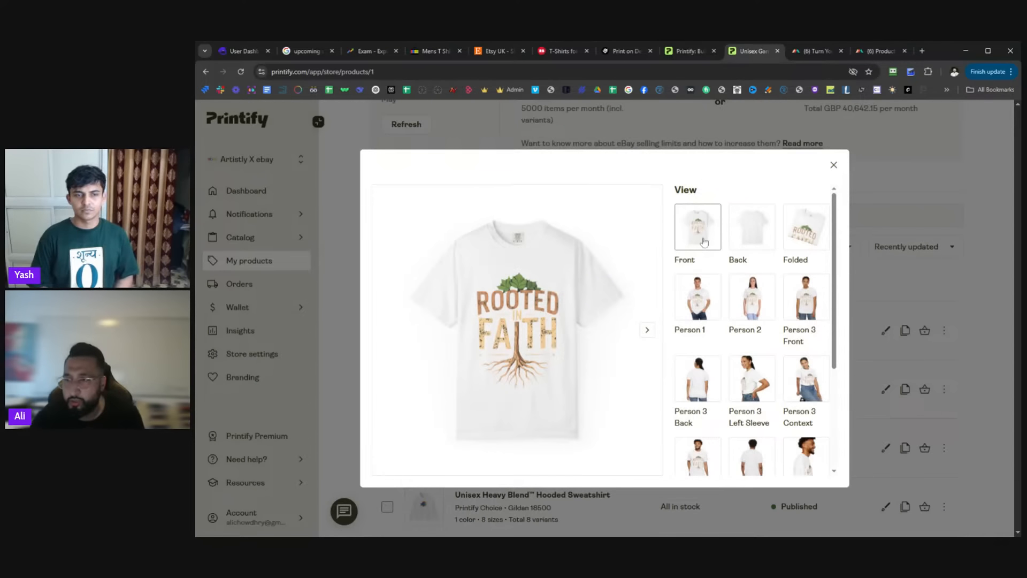
{"action": "left_click", "coordinate": [748, 238]}
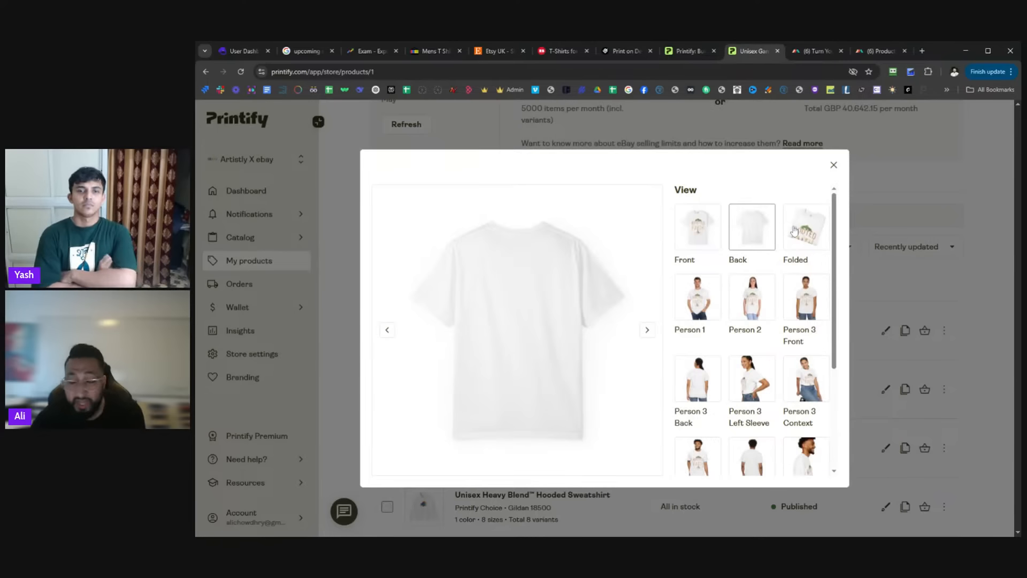
{"action": "left_click", "coordinate": [795, 230]}
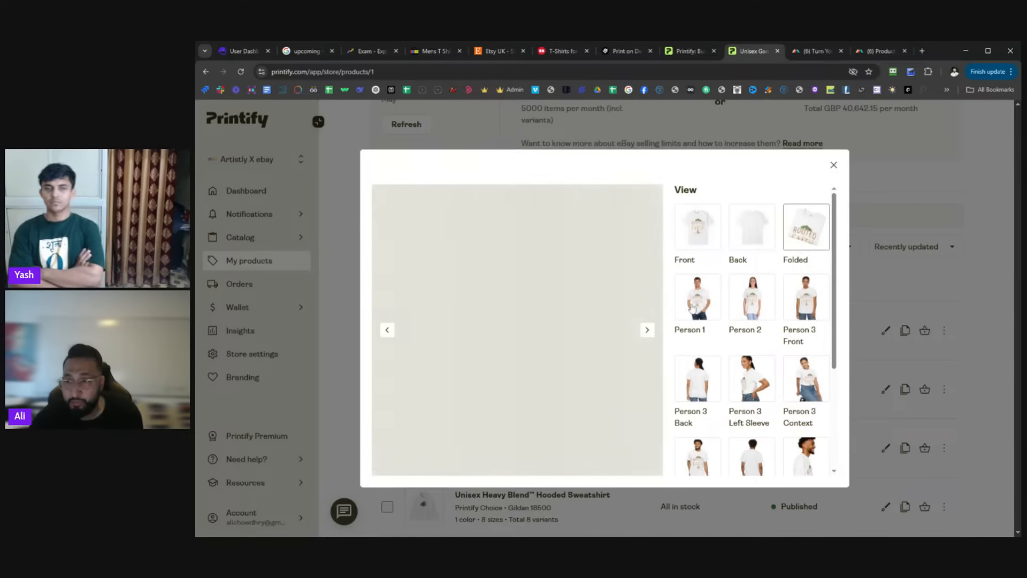
{"action": "left_click", "coordinate": [694, 305]}
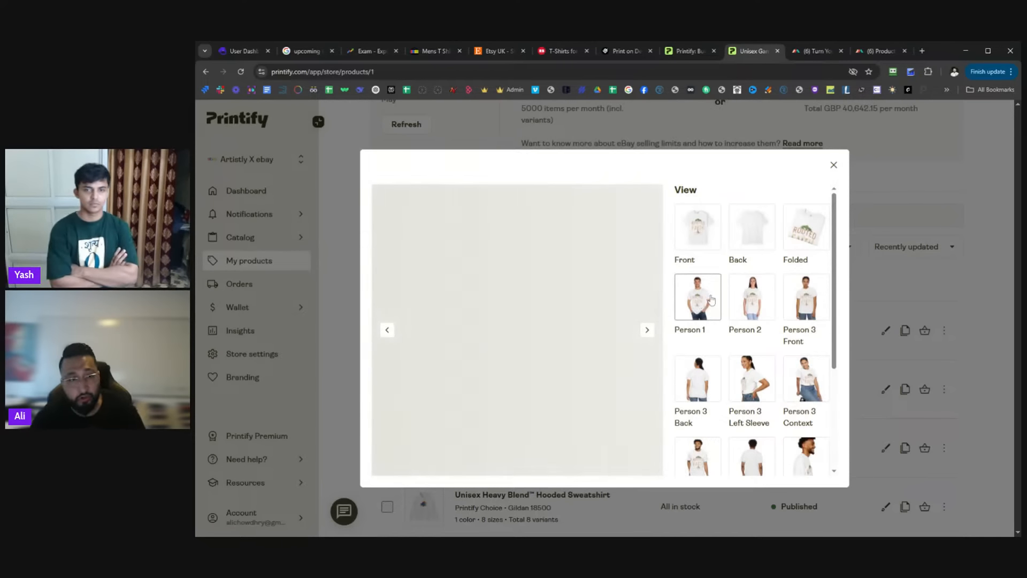
{"action": "left_click", "coordinate": [746, 302]}
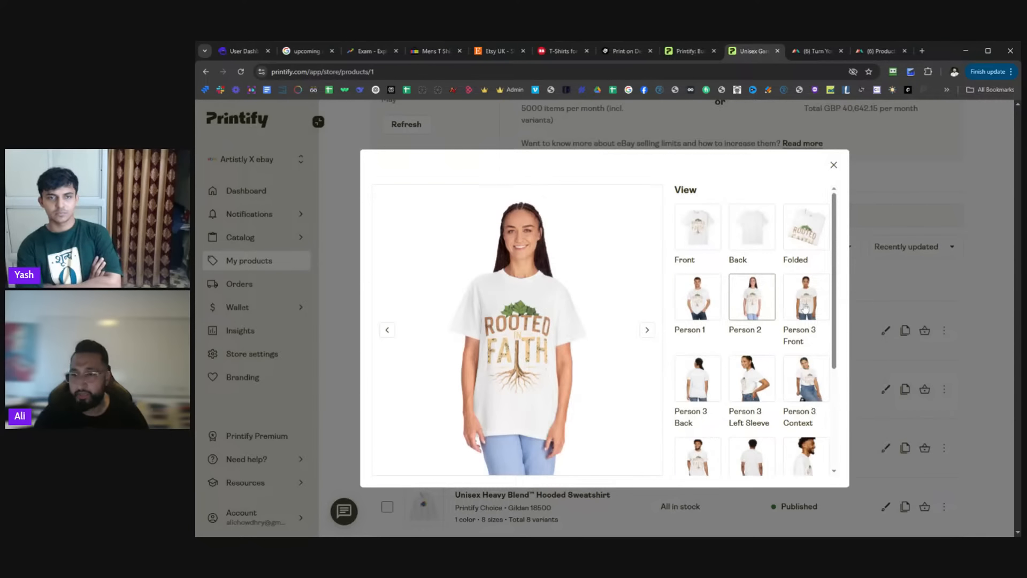
{"action": "left_click", "coordinate": [802, 309]}
{"action": "scroll", "coordinate": [756, 384], "scroll_direction": "down", "scroll_amount": 3}
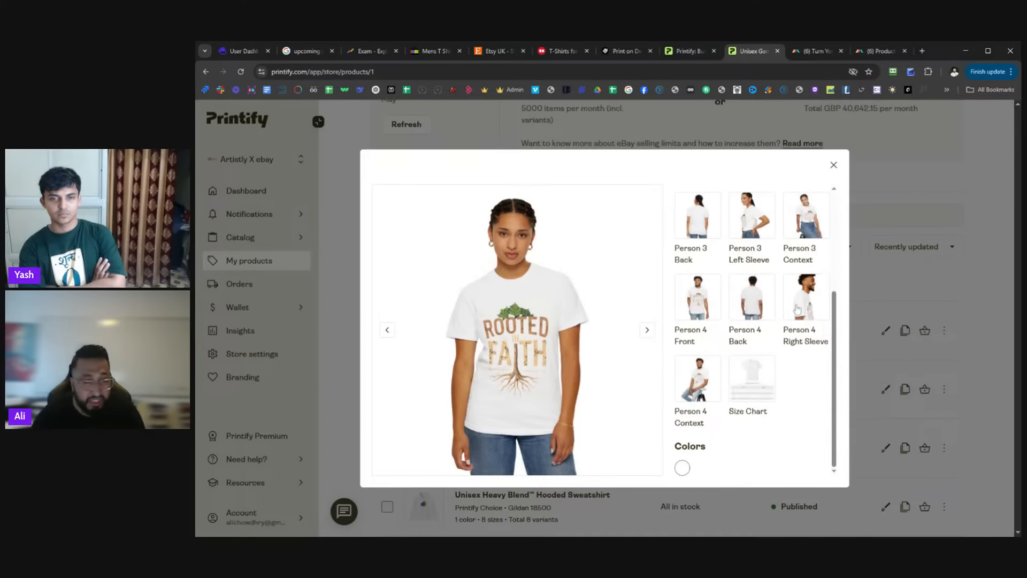
{"action": "left_click", "coordinate": [833, 165]}
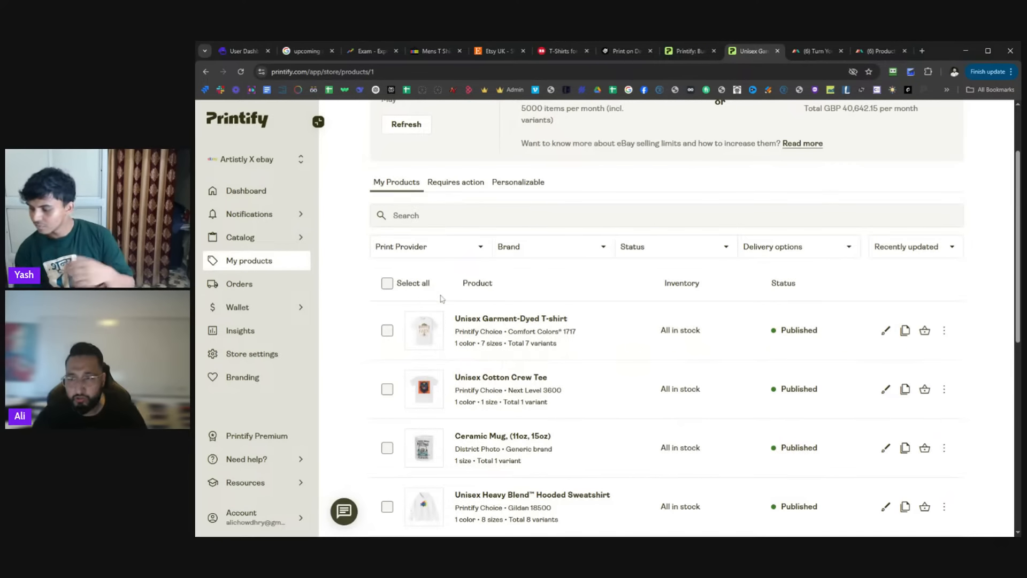
Step: Open the T-shirts category under Men's Clothing in the product catalog
{"action": "scroll", "coordinate": [442, 296], "scroll_direction": "up", "scroll_amount": 2}
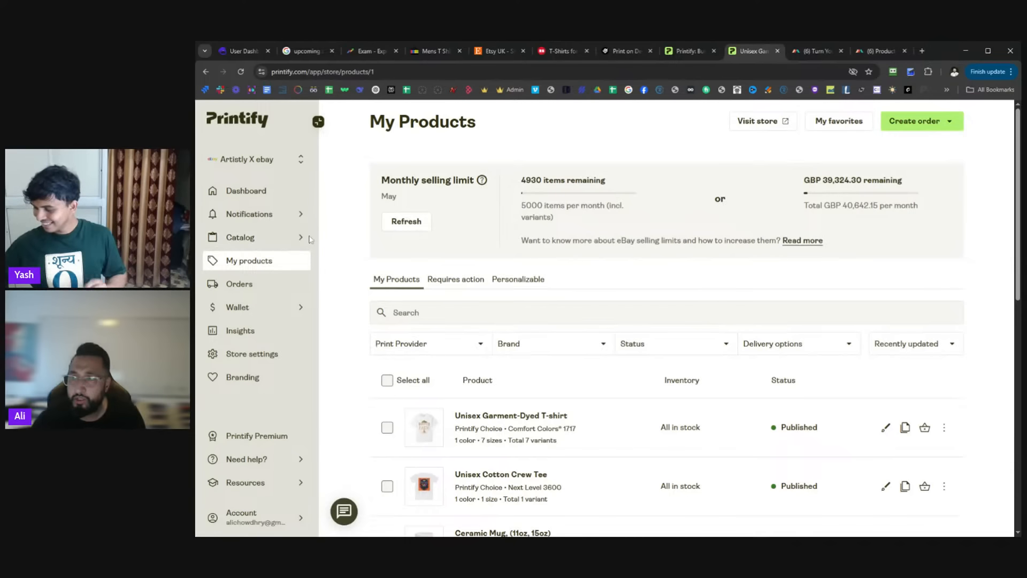
{"action": "left_click", "coordinate": [282, 239]}
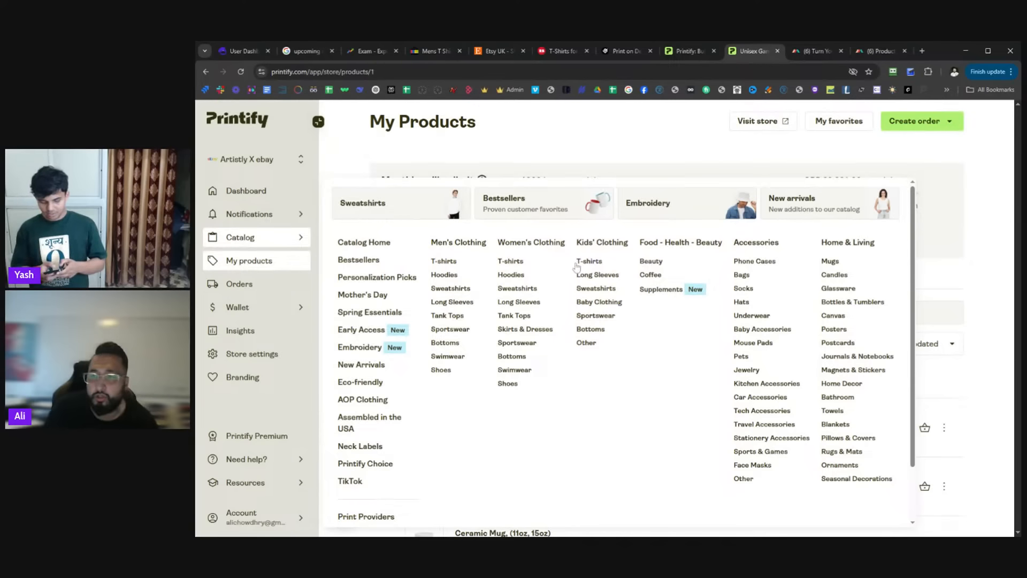
{"action": "left_click", "coordinate": [447, 261]}
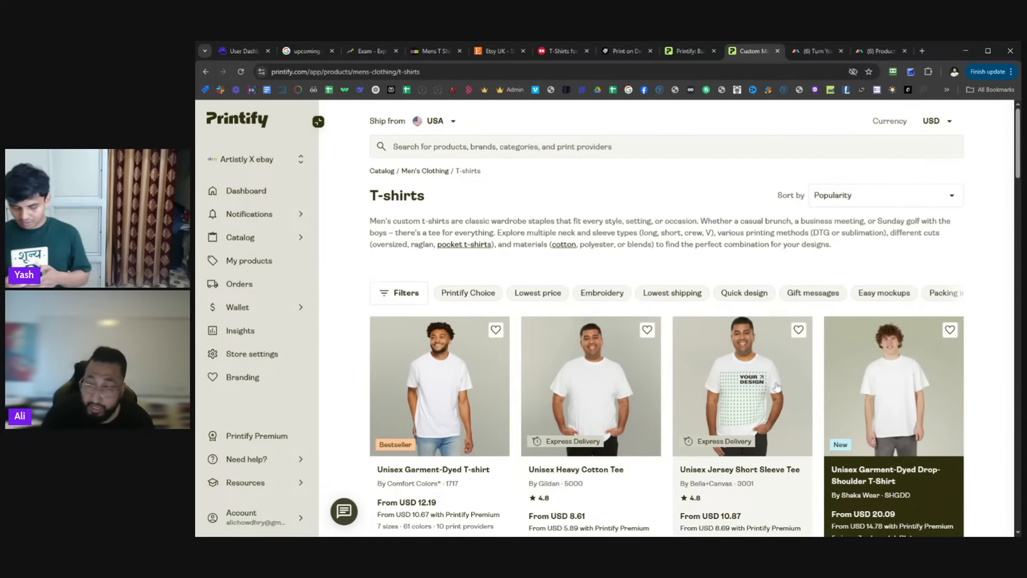
Step: Compare the men's T-shirts on offer and open the bestselling Unisex Garment-Dyed T-shirt by Comfort Colors
{"action": "scroll", "coordinate": [776, 382], "scroll_direction": "down", "scroll_amount": 3}
{"action": "scroll", "coordinate": [776, 378], "scroll_direction": "down", "scroll_amount": 3}
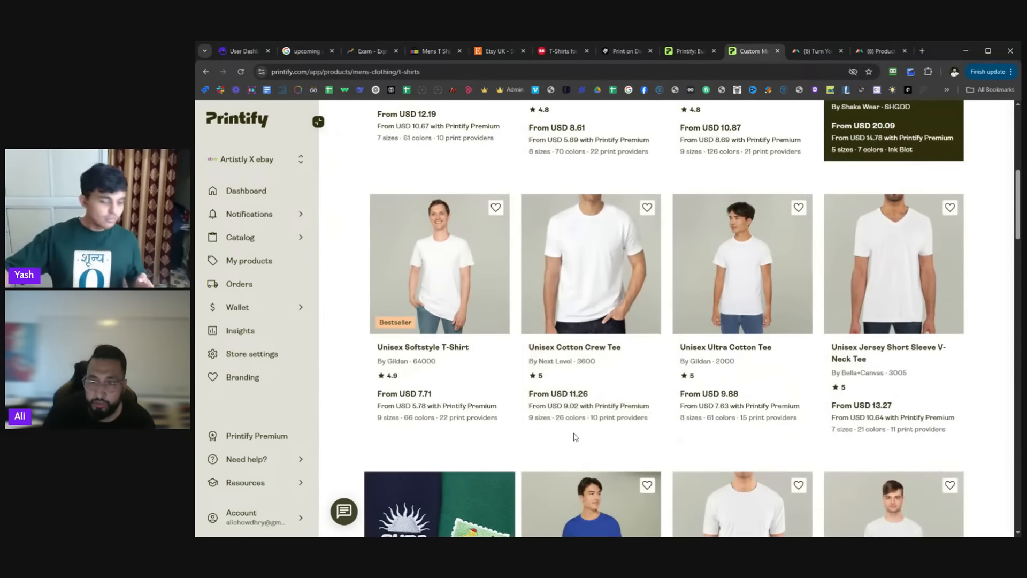
{"action": "scroll", "coordinate": [725, 404], "scroll_direction": "up", "scroll_amount": 4}
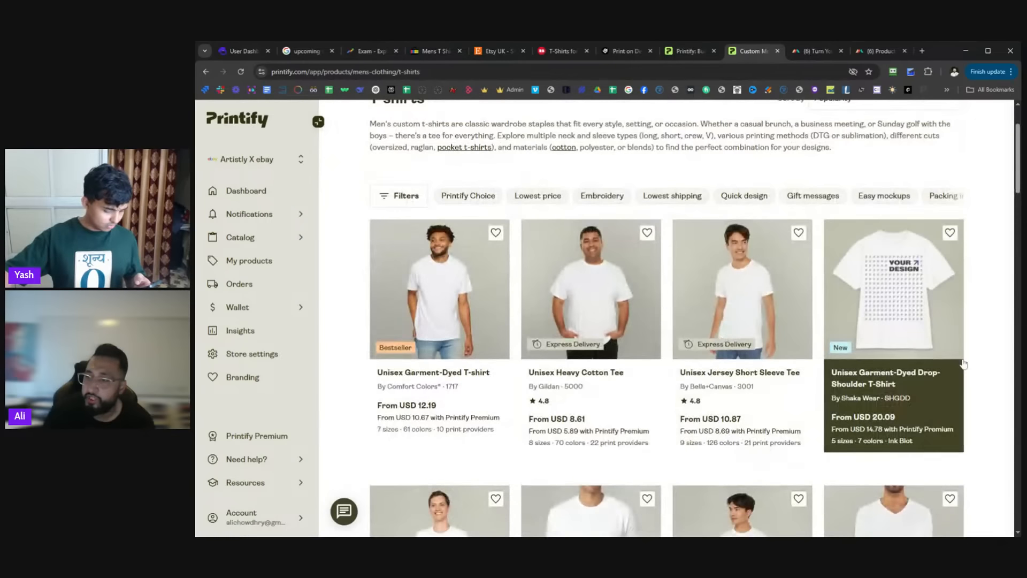
{"action": "scroll", "coordinate": [995, 353], "scroll_direction": "down", "scroll_amount": 3}
{"action": "scroll", "coordinate": [979, 388], "scroll_direction": "down", "scroll_amount": 3}
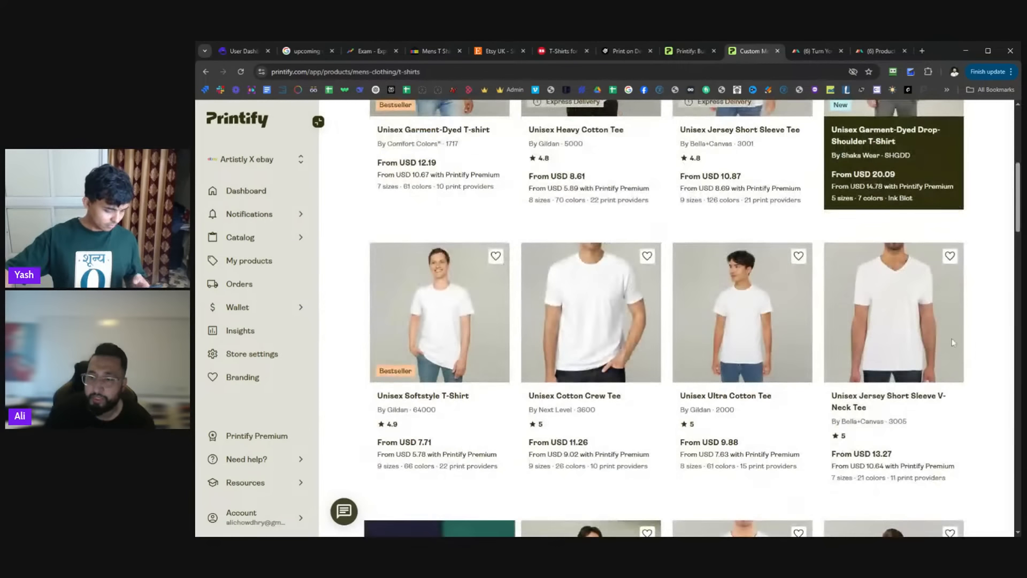
{"action": "scroll", "coordinate": [758, 334], "scroll_direction": "down", "scroll_amount": 4}
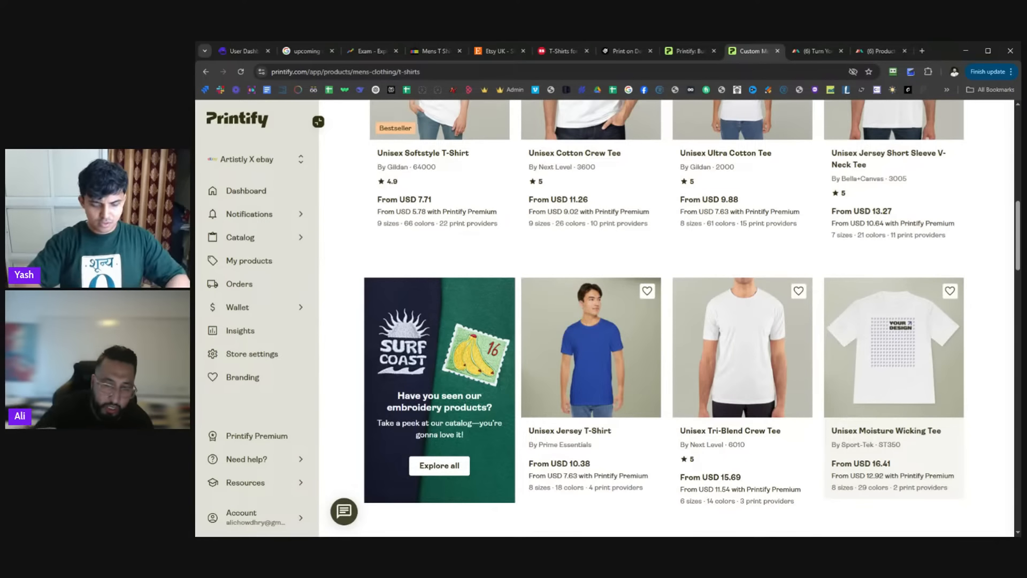
{"action": "scroll", "coordinate": [593, 378], "scroll_direction": "up", "scroll_amount": 10}
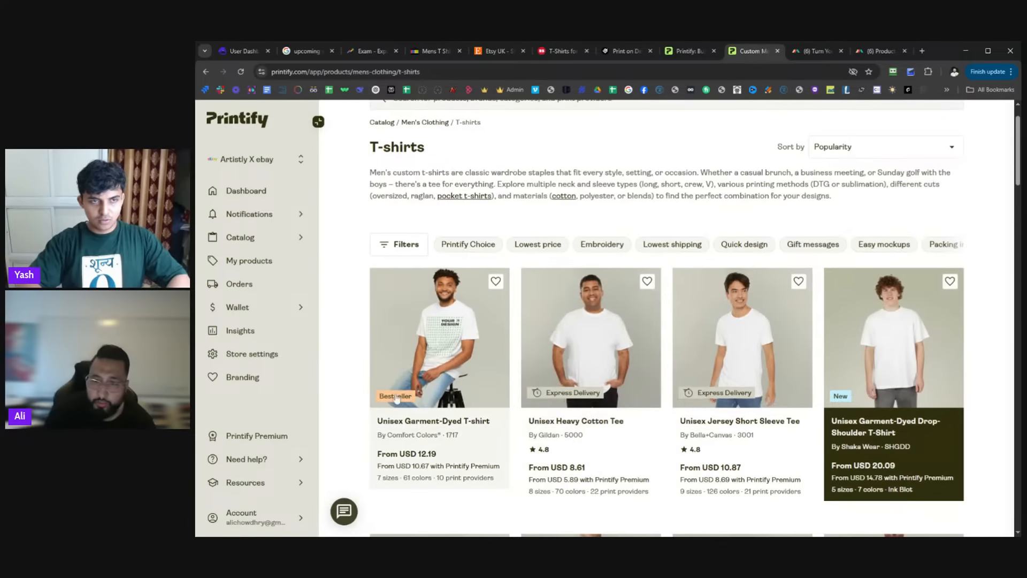
{"action": "left_click", "coordinate": [438, 347]}
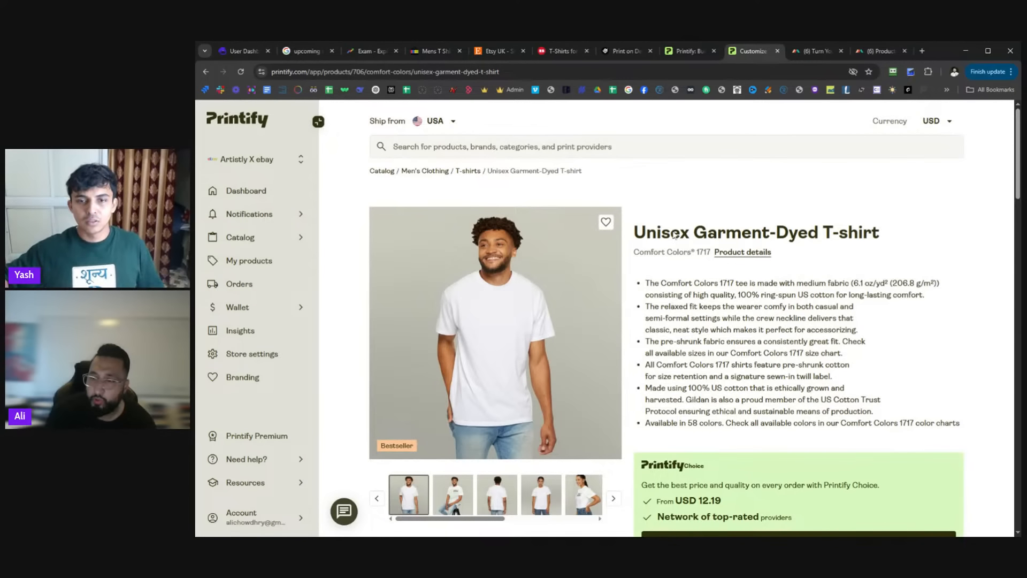
Step: Review the Unisex Garment-Dyed T-shirt's photos, fulfillment options, colors, print areas, key features, care instructions and size guide
{"action": "scroll", "coordinate": [695, 318], "scroll_direction": "down", "scroll_amount": 1}
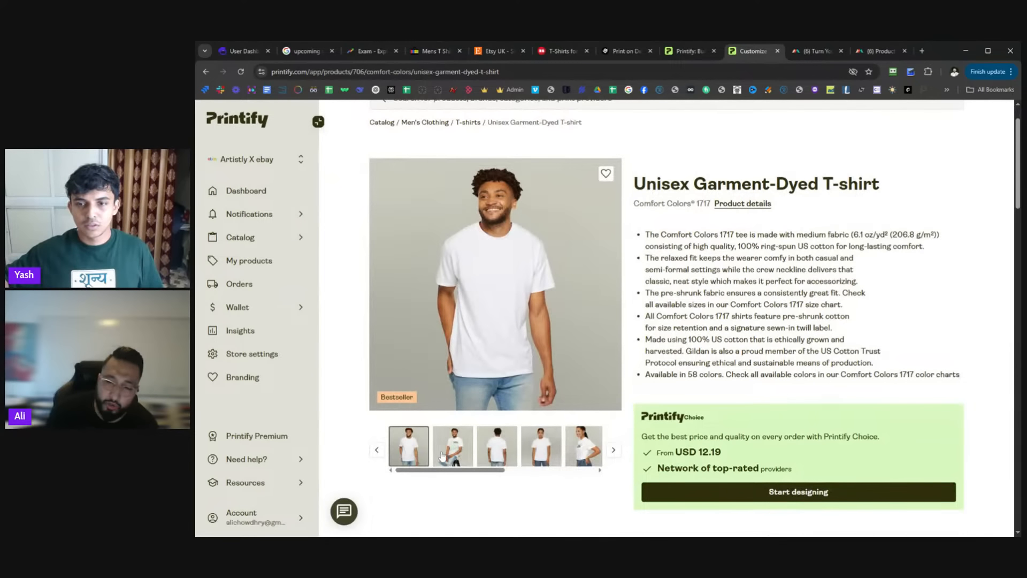
{"action": "left_click_drag", "start_coordinate": [445, 470], "coordinate": [471, 473]}
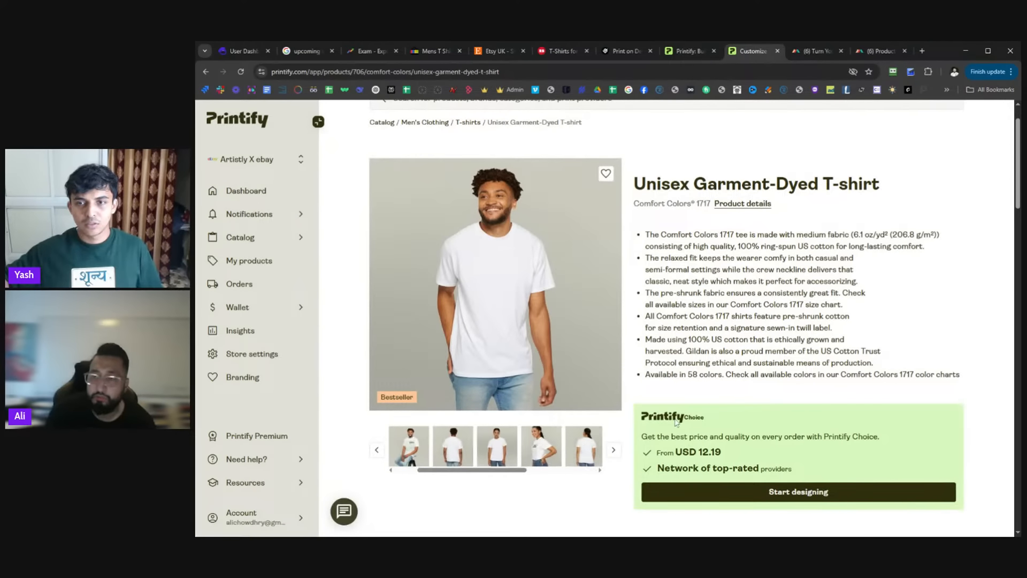
{"action": "scroll", "coordinate": [779, 373], "scroll_direction": "down", "scroll_amount": 1}
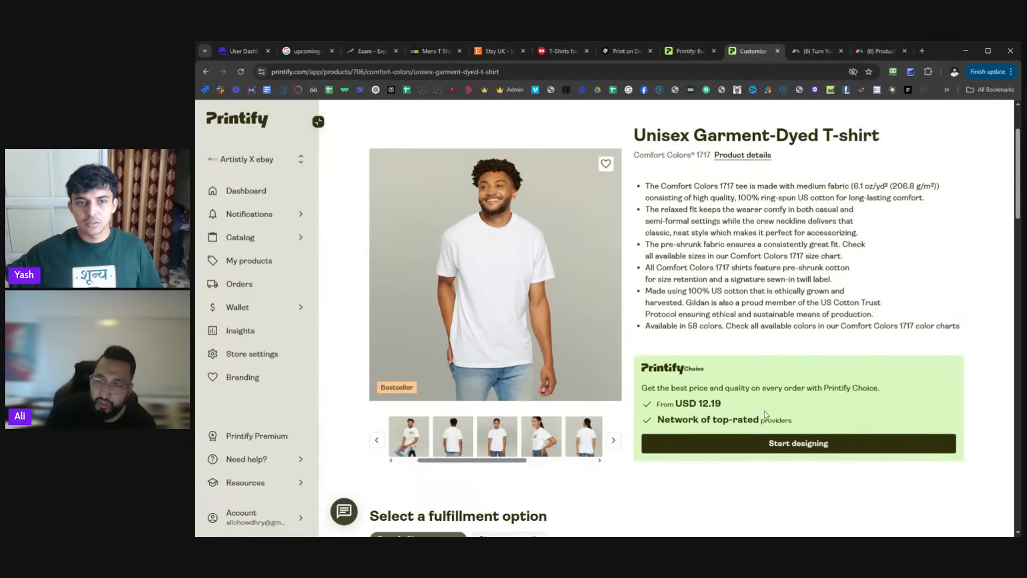
{"action": "scroll", "coordinate": [788, 455], "scroll_direction": "down", "scroll_amount": 5}
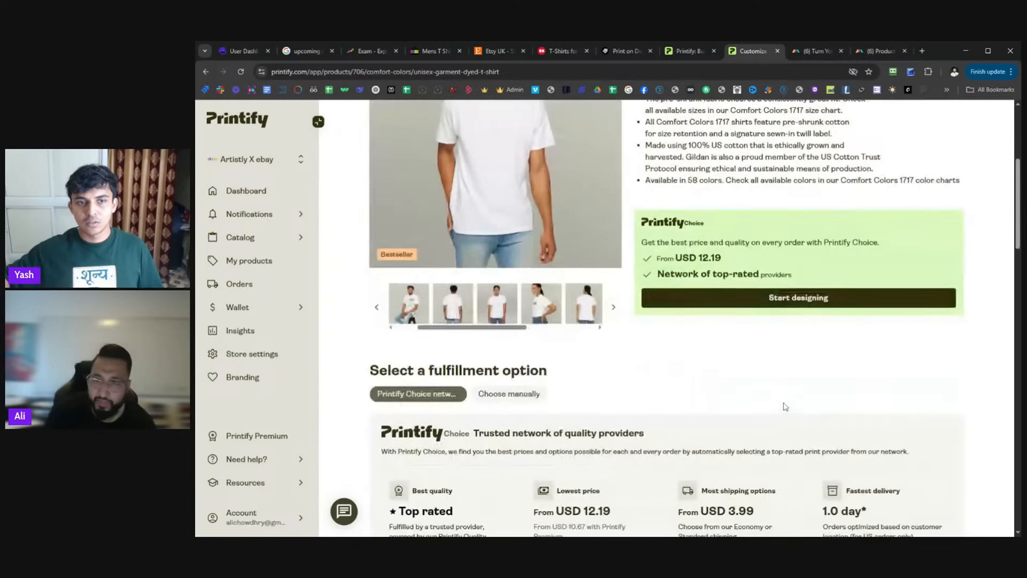
{"action": "scroll", "coordinate": [668, 384], "scroll_direction": "down", "scroll_amount": 2}
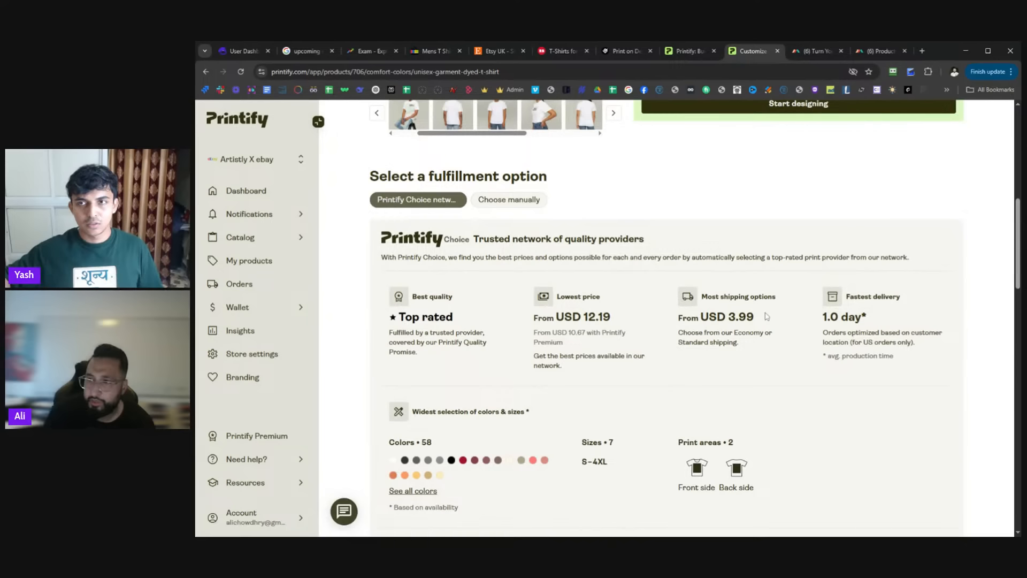
{"action": "scroll", "coordinate": [490, 386], "scroll_direction": "down", "scroll_amount": 2}
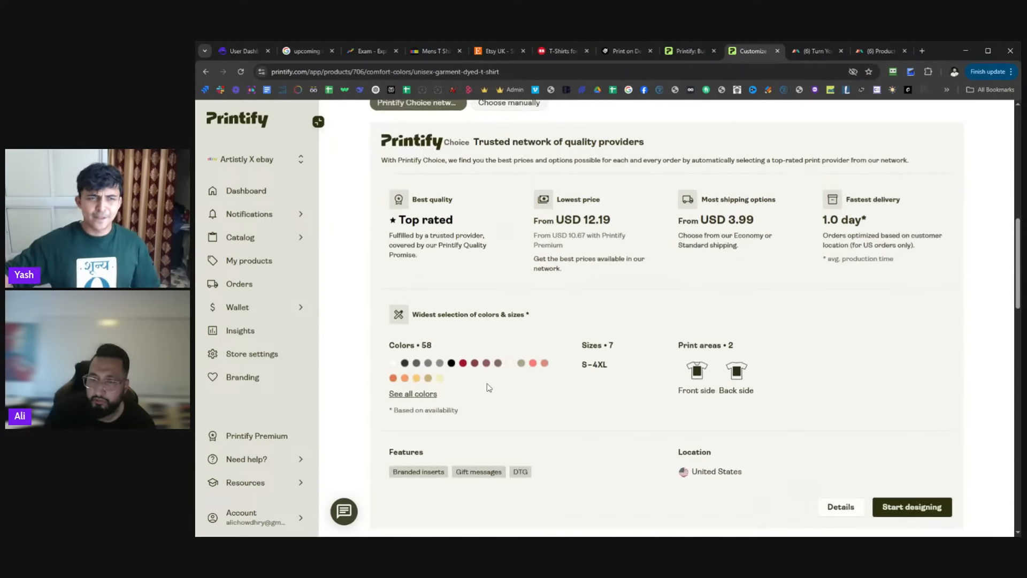
{"action": "scroll", "coordinate": [463, 348], "scroll_direction": "down", "scroll_amount": 3}
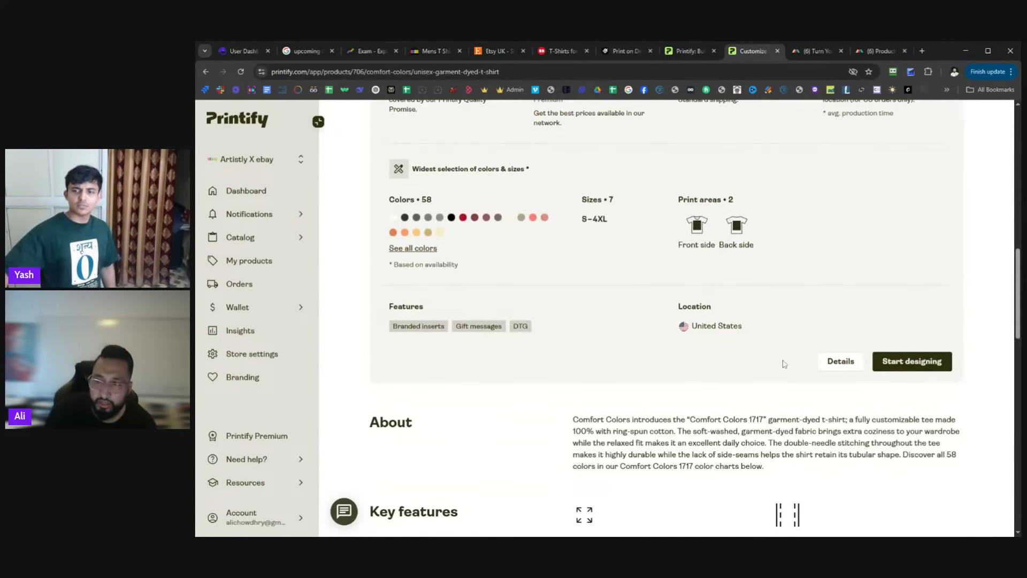
{"action": "scroll", "coordinate": [669, 364], "scroll_direction": "down", "scroll_amount": 7}
{"action": "scroll", "coordinate": [684, 364], "scroll_direction": "down", "scroll_amount": 6}
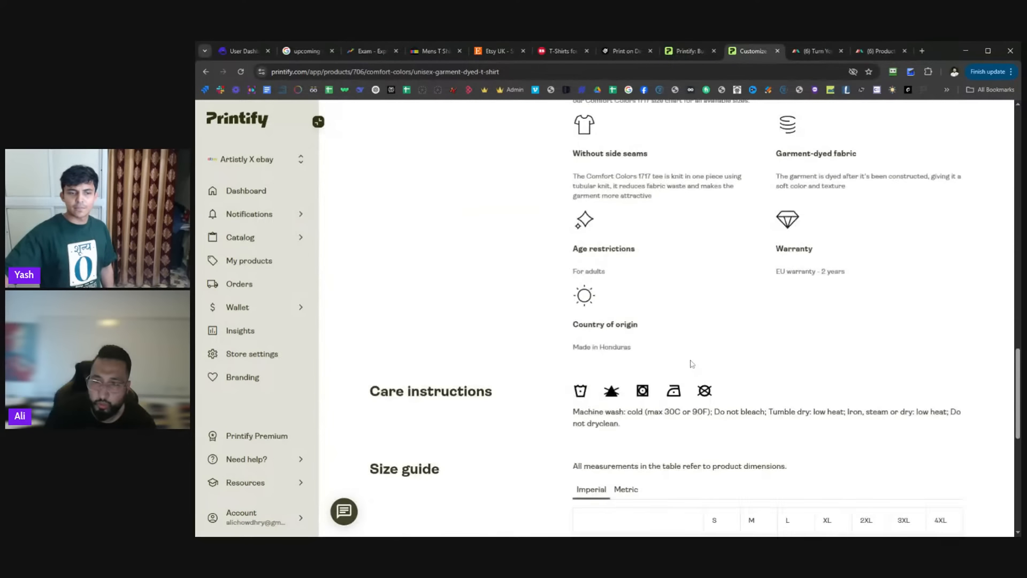
{"action": "scroll", "coordinate": [696, 363], "scroll_direction": "up", "scroll_amount": 3}
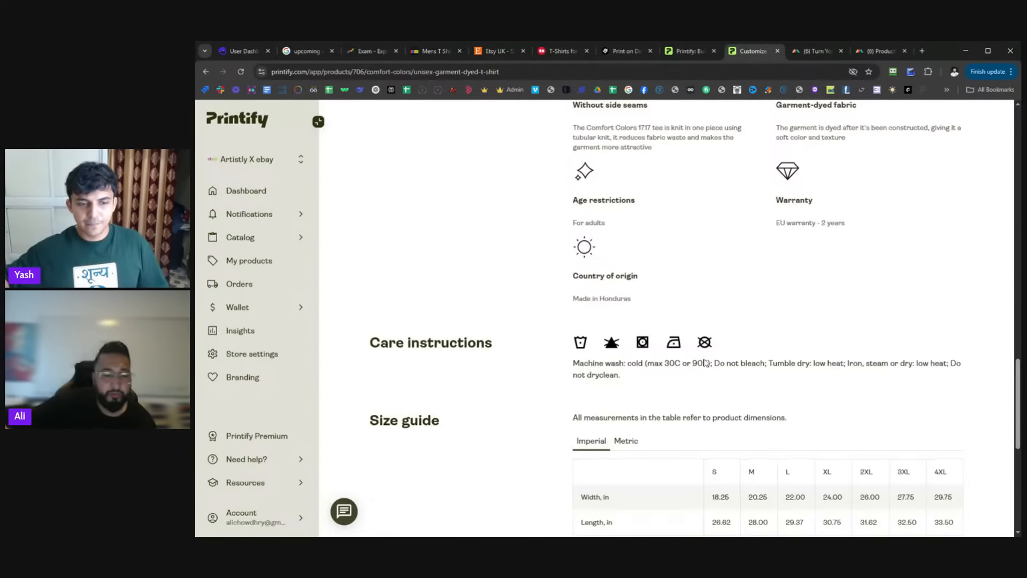
{"action": "scroll", "coordinate": [655, 245], "scroll_direction": "down", "scroll_amount": 7}
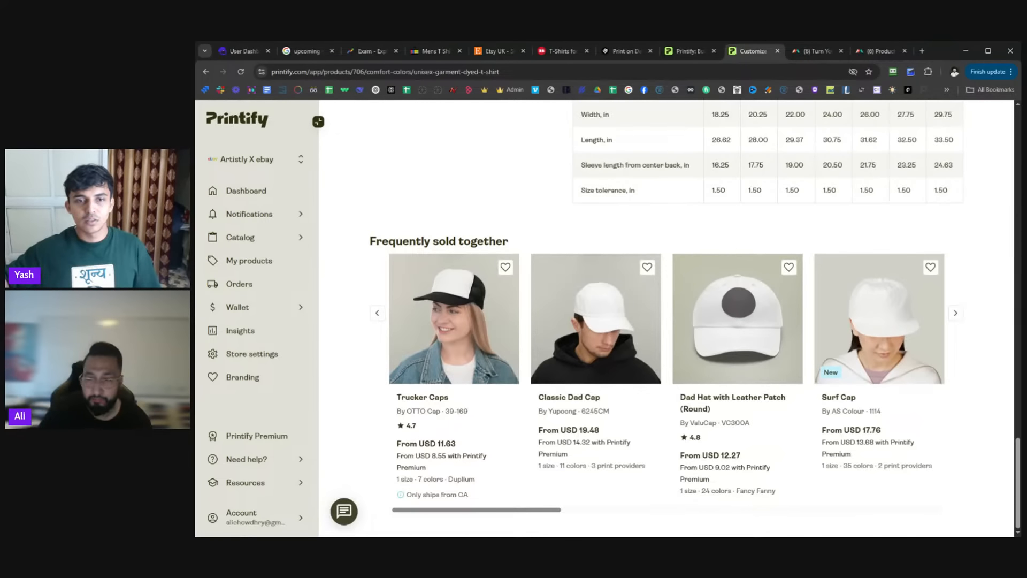
{"action": "scroll", "coordinate": [625, 321], "scroll_direction": "up", "scroll_amount": 10}
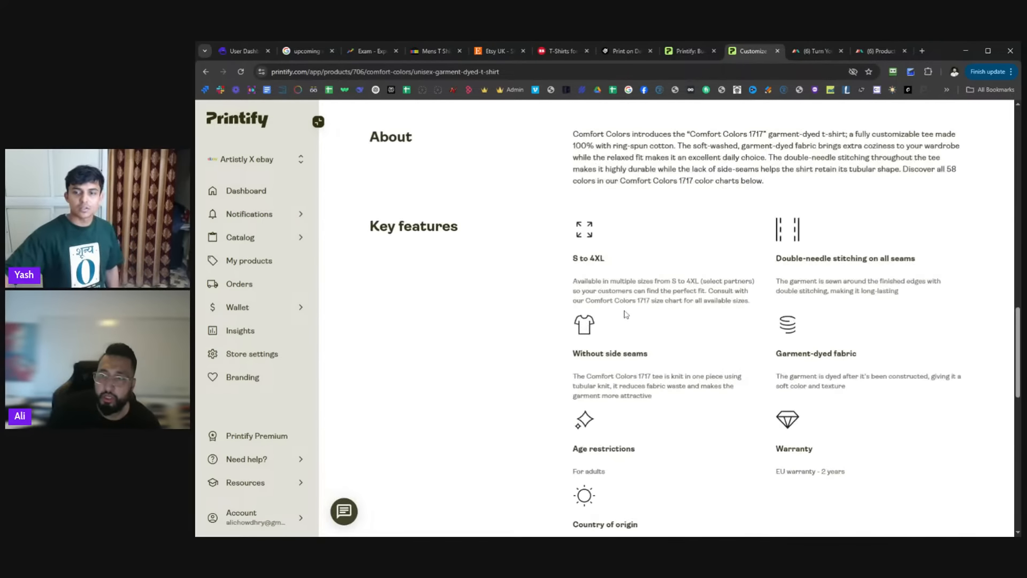
{"action": "scroll", "coordinate": [626, 314], "scroll_direction": "up", "scroll_amount": 10}
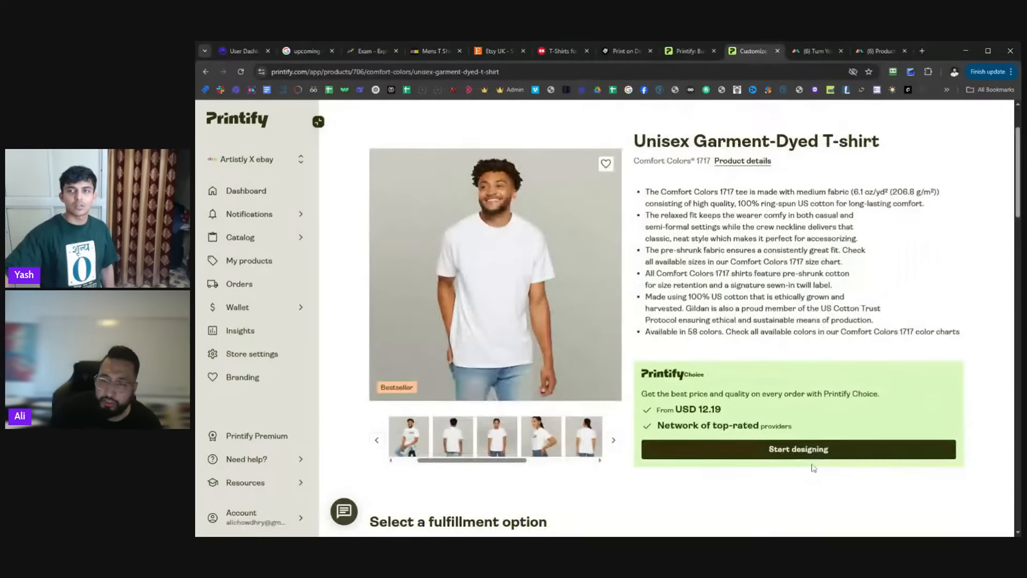
Step: Start designing the Unisex Garment-Dyed T-shirt and upload the "Rooted in Faith" image from the device to its front side
{"action": "left_click", "coordinate": [791, 451]}
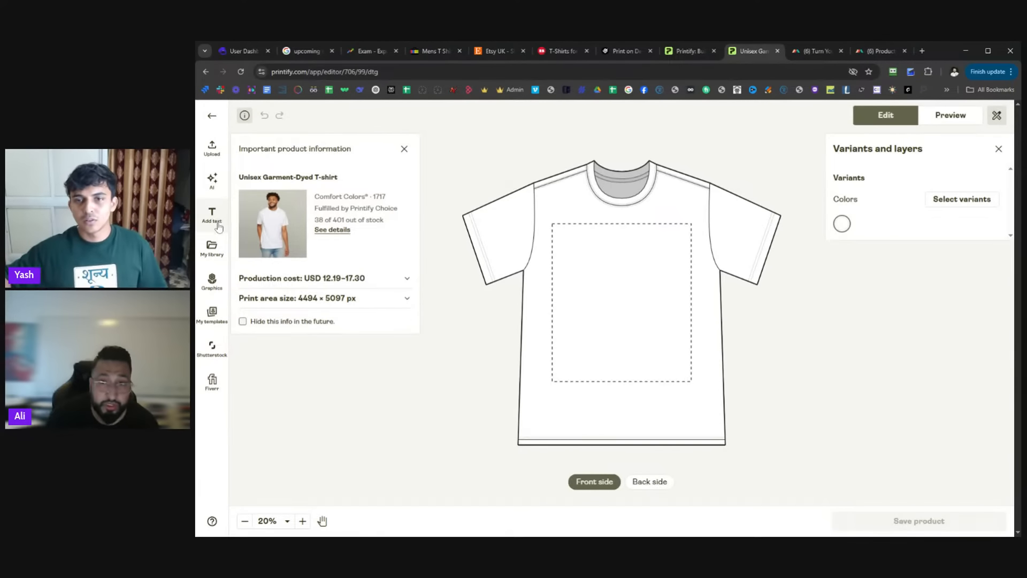
{"action": "left_click", "coordinate": [219, 154]}
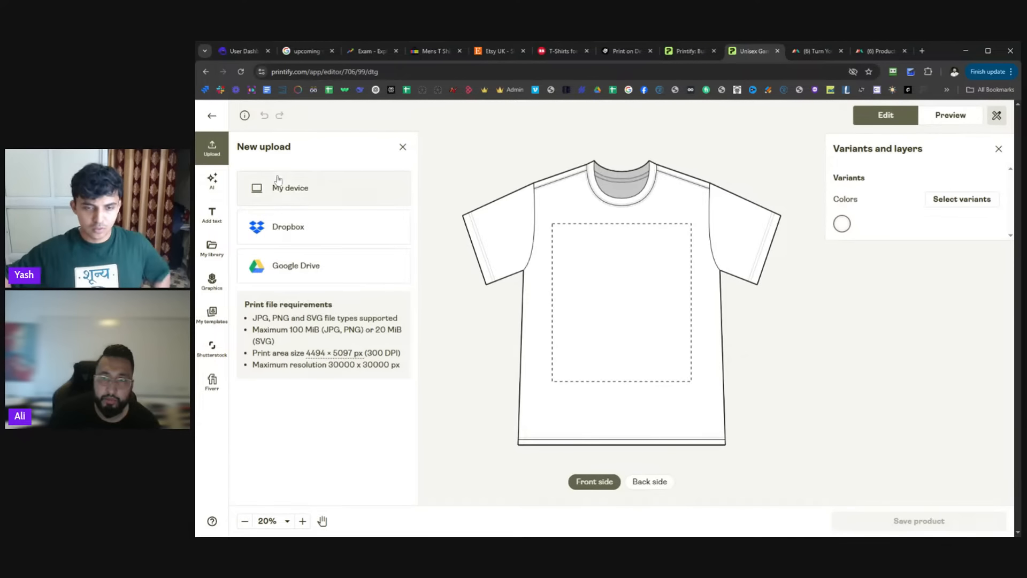
{"action": "left_click", "coordinate": [329, 192]}
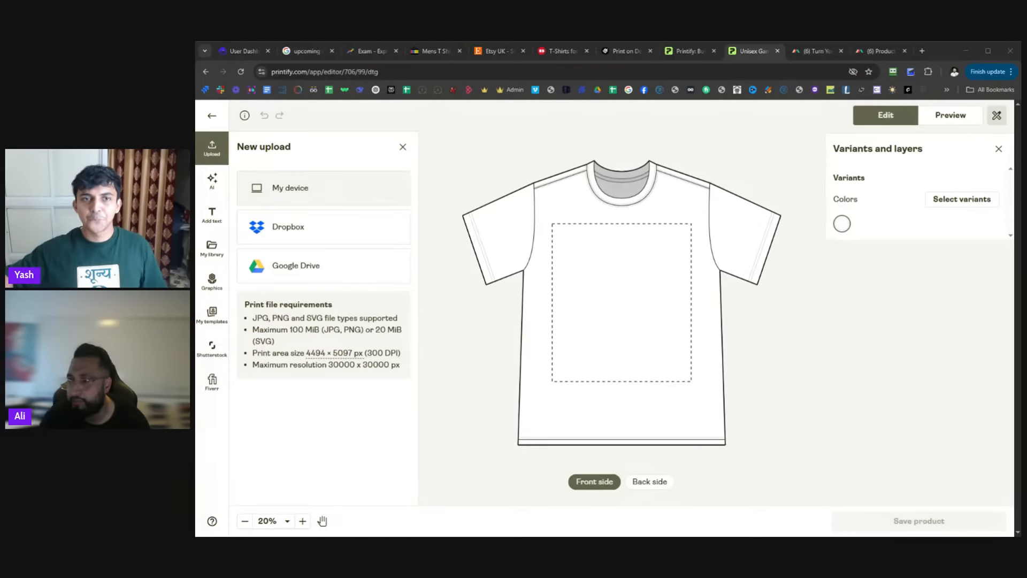
{"action": "left_click", "coordinate": [825, 493]}
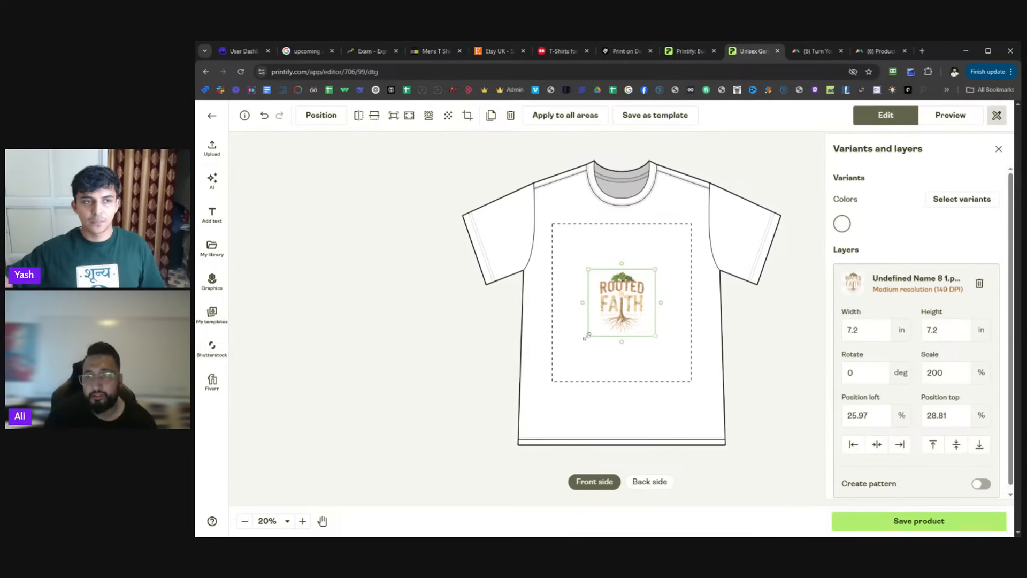
Step: Enlarge the "Rooted in Faith" design to fill the front print area's width and center it there
{"action": "left_click_drag", "start_coordinate": [585, 337], "coordinate": [561, 384]}
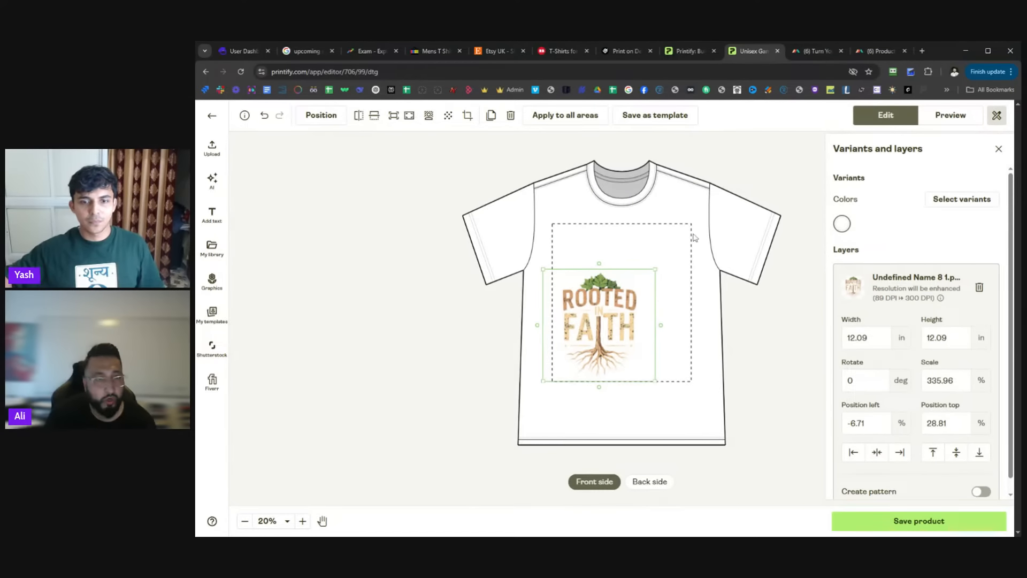
{"action": "left_click_drag", "start_coordinate": [654, 271], "coordinate": [682, 243]}
{"action": "left_click_drag", "start_coordinate": [611, 301], "coordinate": [621, 287]}
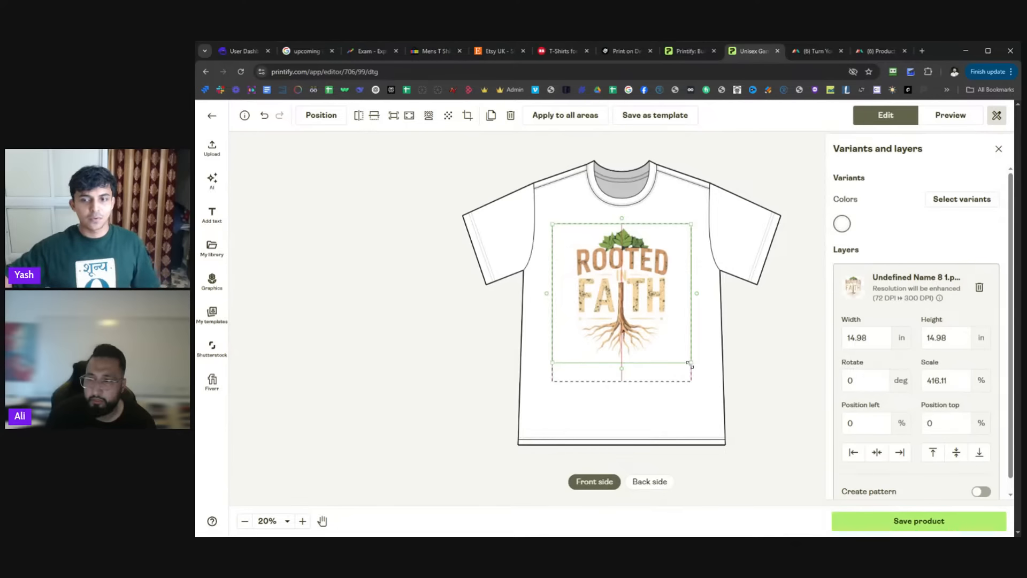
{"action": "left_click_drag", "start_coordinate": [690, 364], "coordinate": [700, 376]}
{"action": "left_click_drag", "start_coordinate": [654, 330], "coordinate": [648, 338]}
{"action": "left_click", "coordinate": [680, 216]}
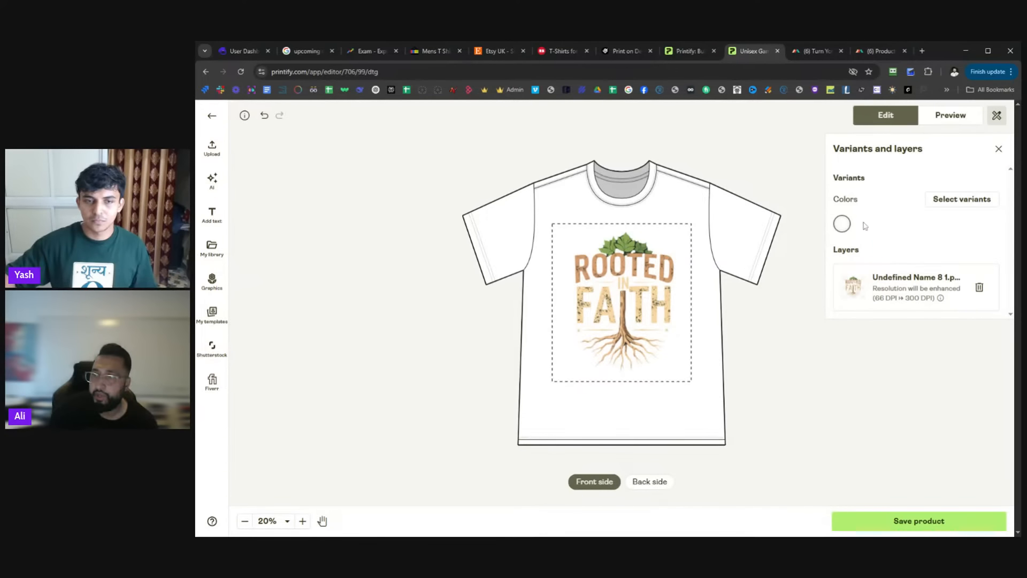
Step: Add the Graphite color to the shirt's variants in sizes S, M, L, XL and 2XL
{"action": "left_click", "coordinate": [953, 202]}
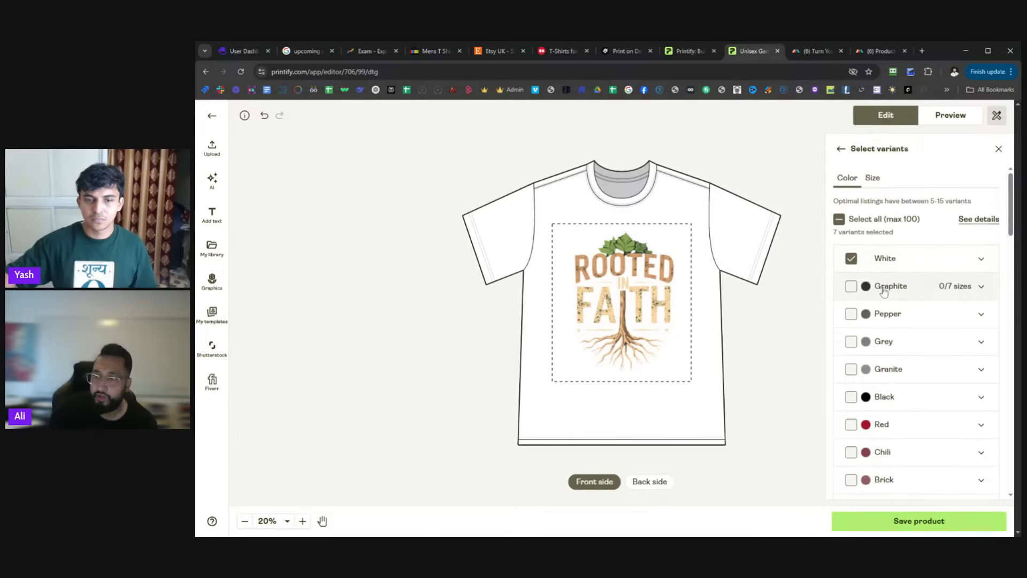
{"action": "left_click", "coordinate": [889, 287]}
{"action": "left_click", "coordinate": [851, 314]}
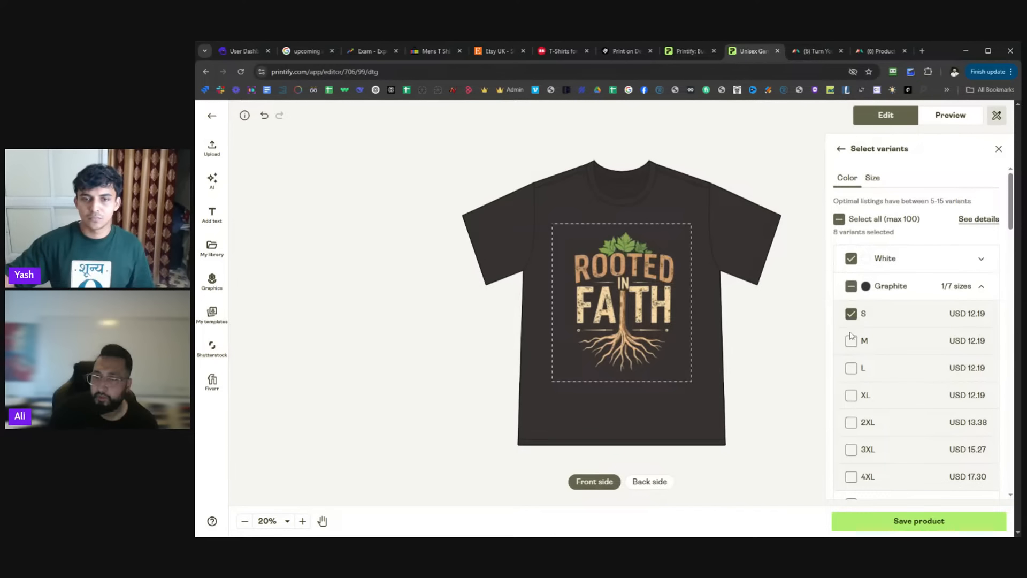
{"action": "left_click", "coordinate": [851, 341]}
{"action": "scroll", "coordinate": [852, 342], "scroll_direction": "down", "scroll_amount": 1}
{"action": "left_click", "coordinate": [852, 320]}
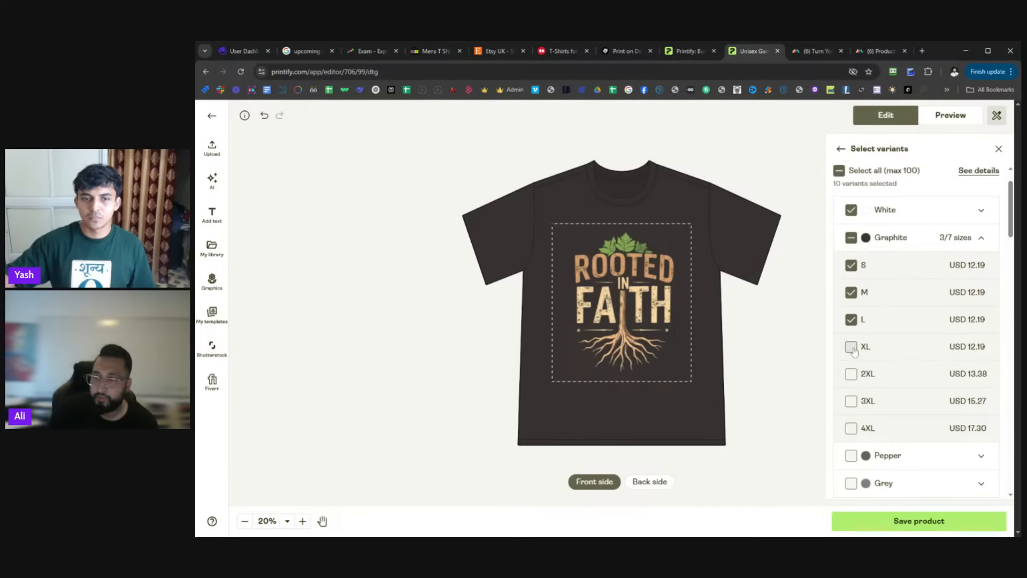
{"action": "left_click", "coordinate": [851, 346]}
{"action": "left_click", "coordinate": [851, 374]}
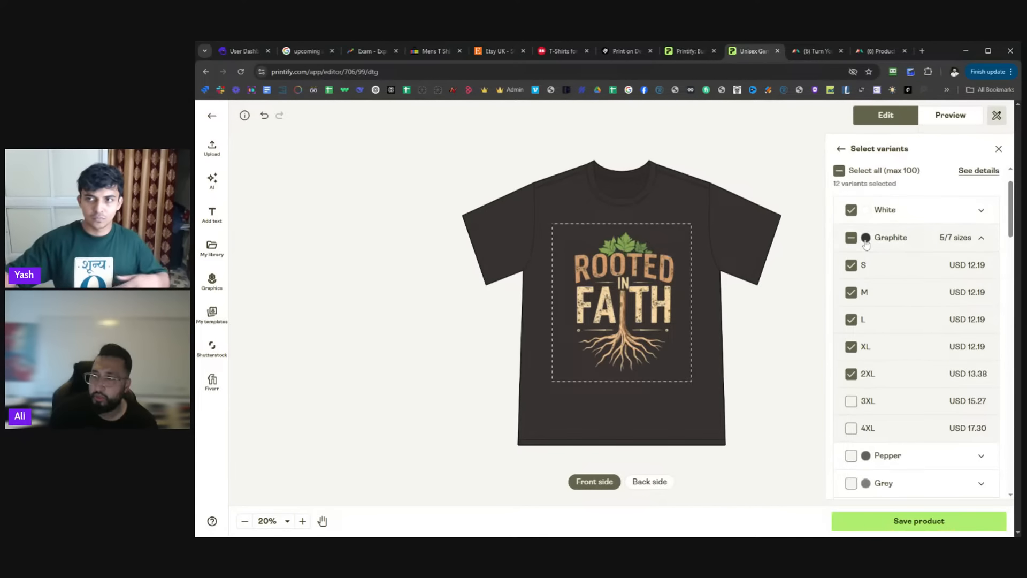
{"action": "left_click", "coordinate": [861, 238]}
Step: Add Black, Red, Khaki, Bright Salmon, Hemp, Butter and Banana in all sizes to the shirt's color variants
{"action": "left_click", "coordinate": [852, 348]}
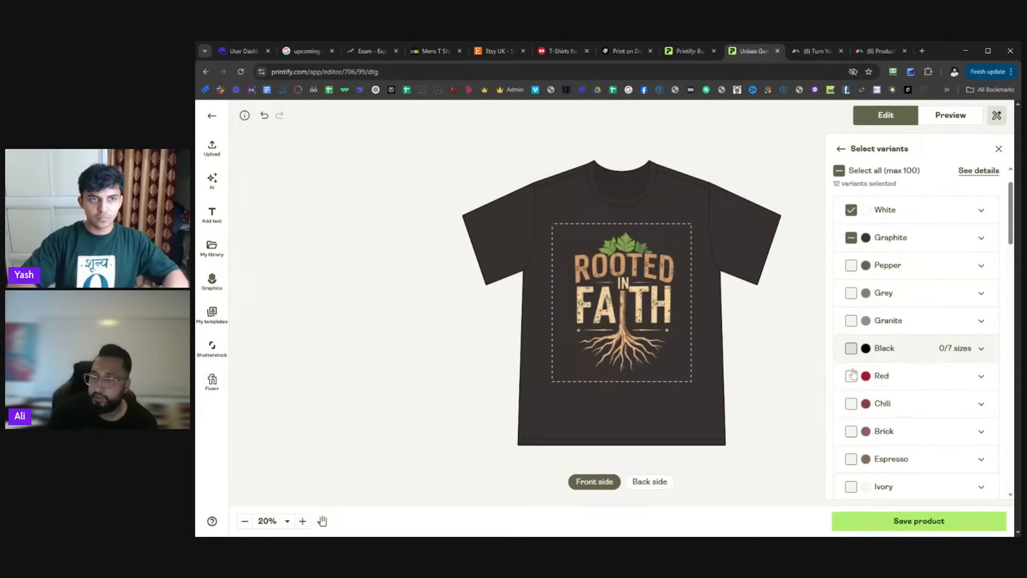
{"action": "left_click", "coordinate": [852, 376]}
{"action": "scroll", "coordinate": [854, 385], "scroll_direction": "down", "scroll_amount": 3}
{"action": "left_click", "coordinate": [852, 368]}
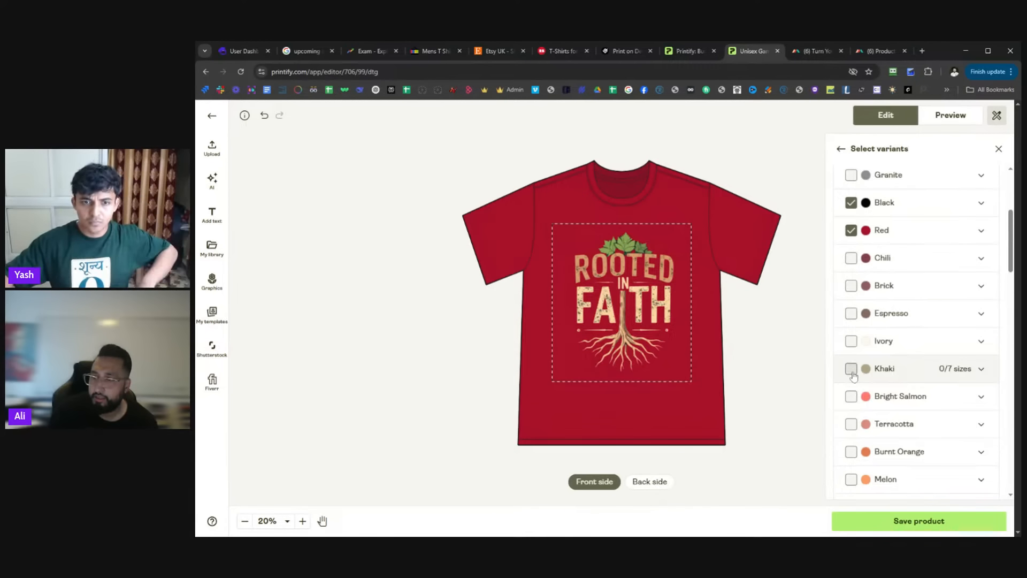
{"action": "left_click", "coordinate": [852, 396]}
{"action": "scroll", "coordinate": [846, 431], "scroll_direction": "down", "scroll_amount": 3}
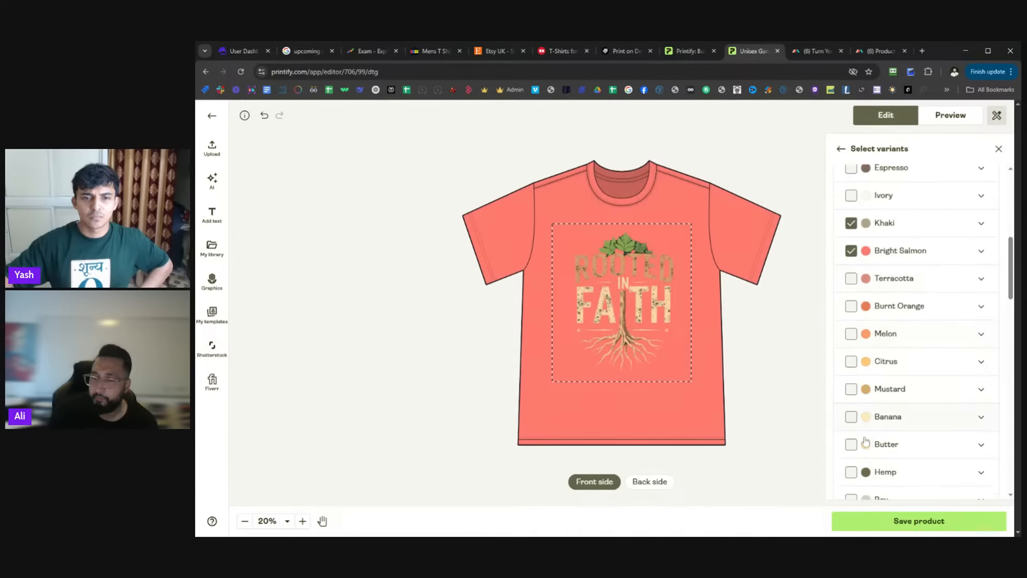
{"action": "left_click", "coordinate": [851, 471]}
{"action": "left_click", "coordinate": [852, 444]}
{"action": "left_click", "coordinate": [855, 417]}
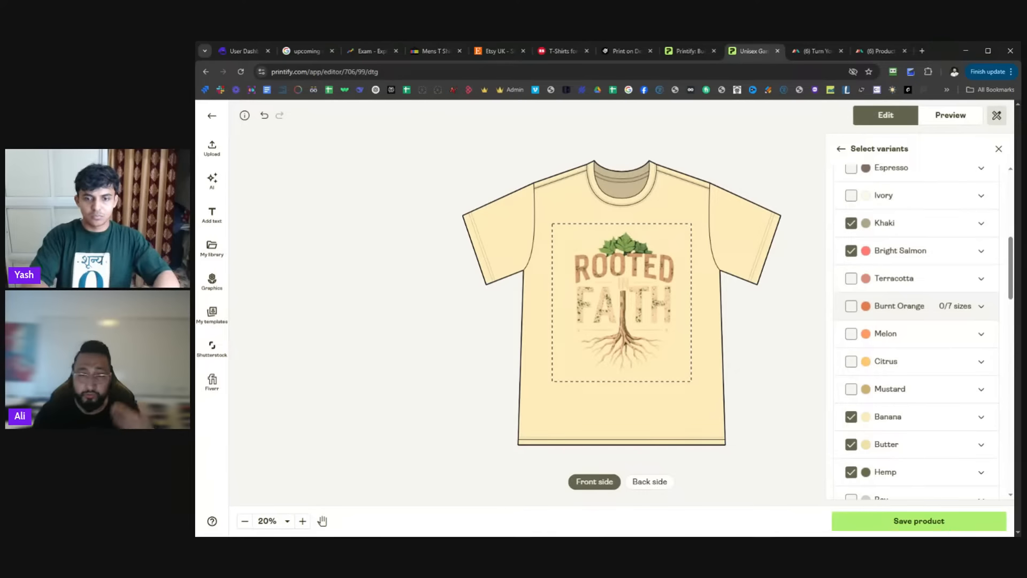
Step: Return to the variant selection and add the Grass color in all sizes
{"action": "left_click", "coordinate": [841, 150]}
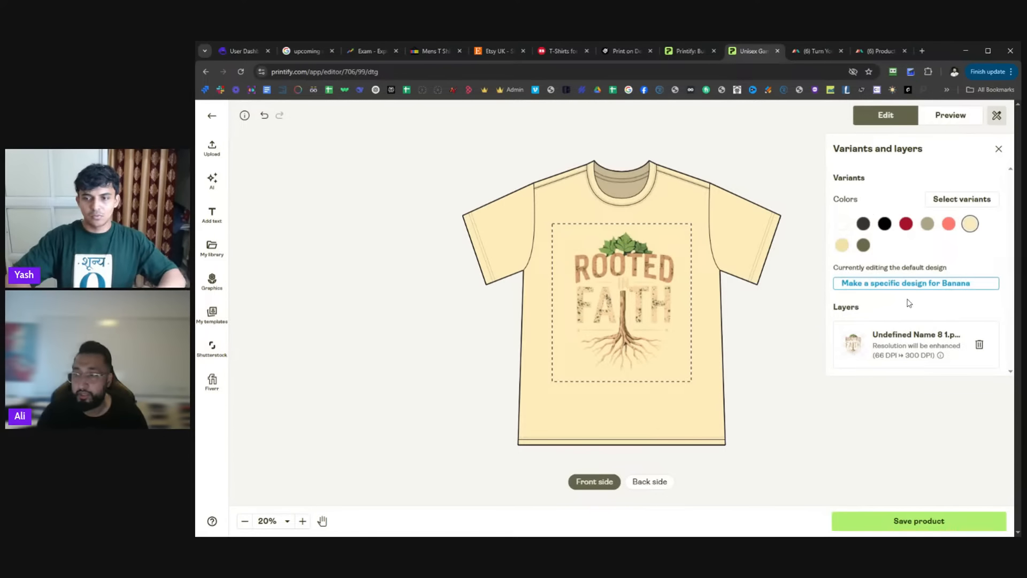
{"action": "left_click", "coordinate": [943, 206]}
{"action": "scroll", "coordinate": [911, 369], "scroll_direction": "down", "scroll_amount": 10}
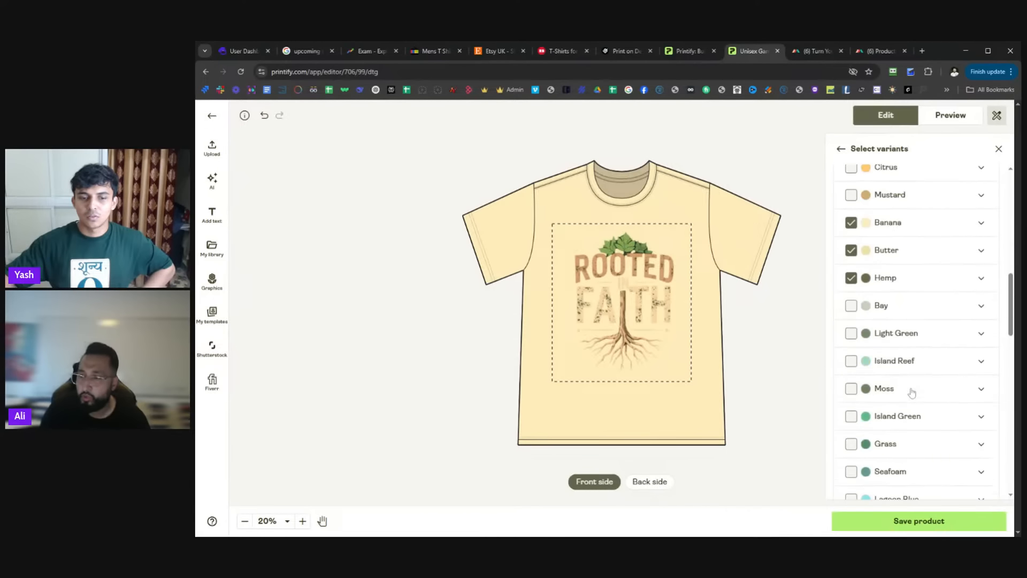
{"action": "left_click", "coordinate": [851, 198]}
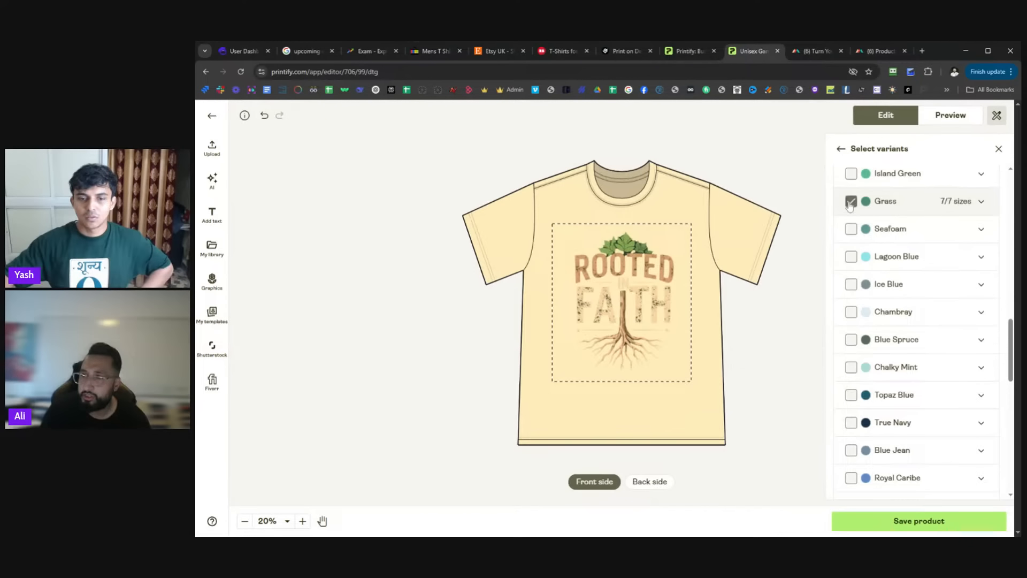
Step: Remove the Hemp, Butter, Banana, Bright Salmon and Khaki colors from the shirt's variants
{"action": "scroll", "coordinate": [910, 321], "scroll_direction": "up", "scroll_amount": 10}
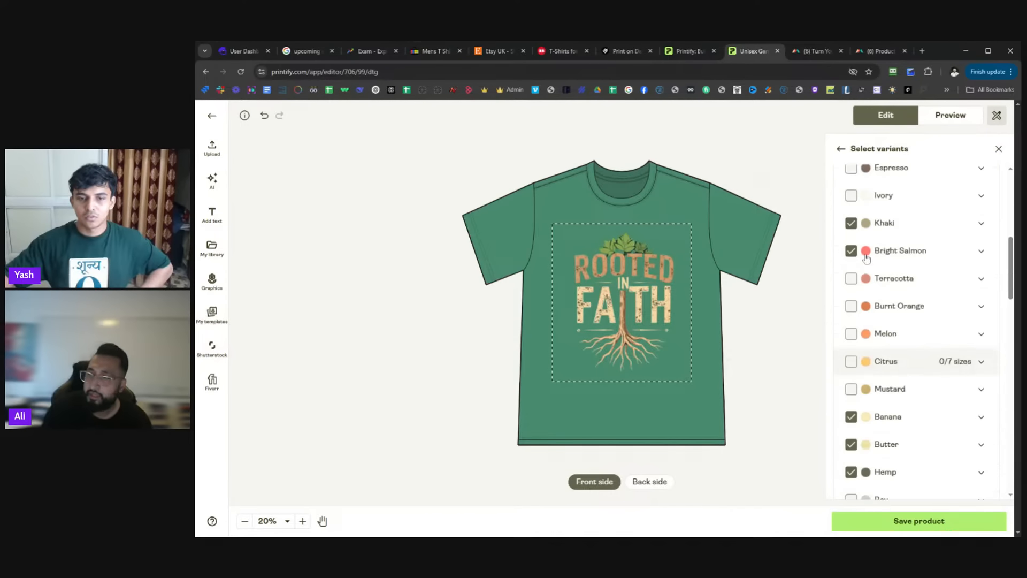
{"action": "left_click", "coordinate": [852, 397]}
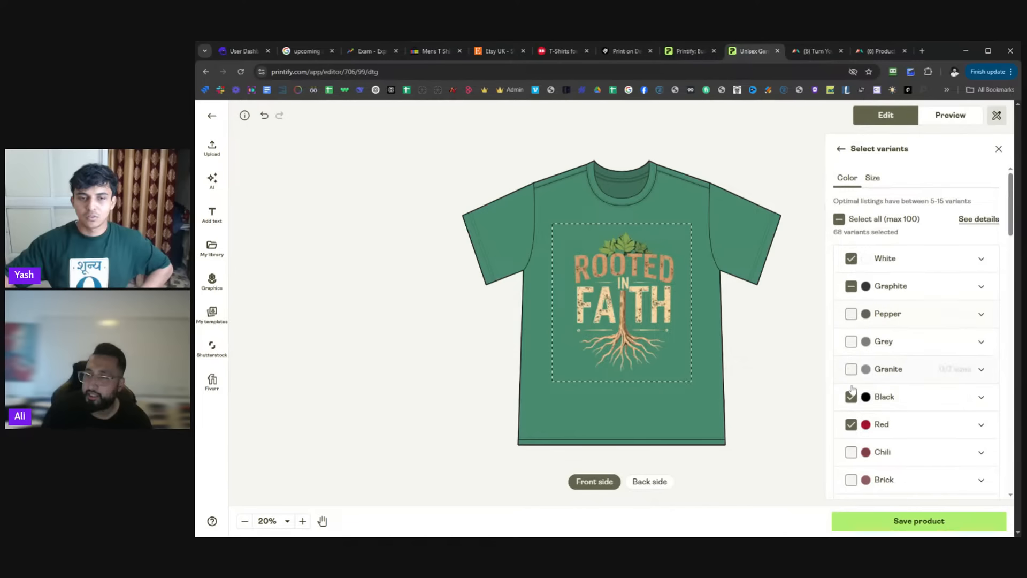
{"action": "left_click", "coordinate": [867, 401]}
{"action": "left_click", "coordinate": [867, 402]}
{"action": "left_click", "coordinate": [868, 403]}
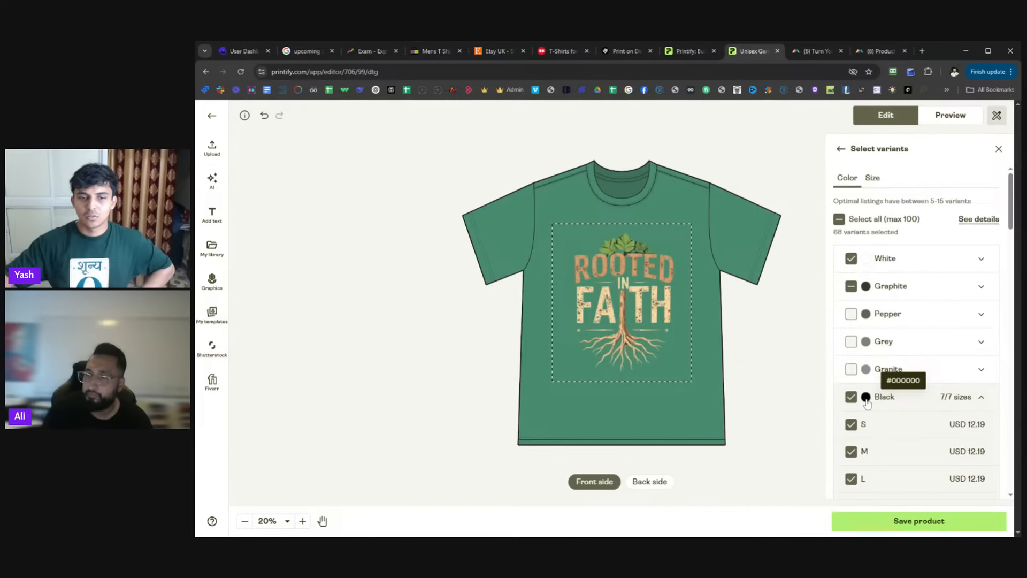
{"action": "left_click", "coordinate": [868, 402]}
{"action": "scroll", "coordinate": [880, 332], "scroll_direction": "down", "scroll_amount": 6}
{"action": "scroll", "coordinate": [880, 330], "scroll_direction": "down", "scroll_amount": 2}
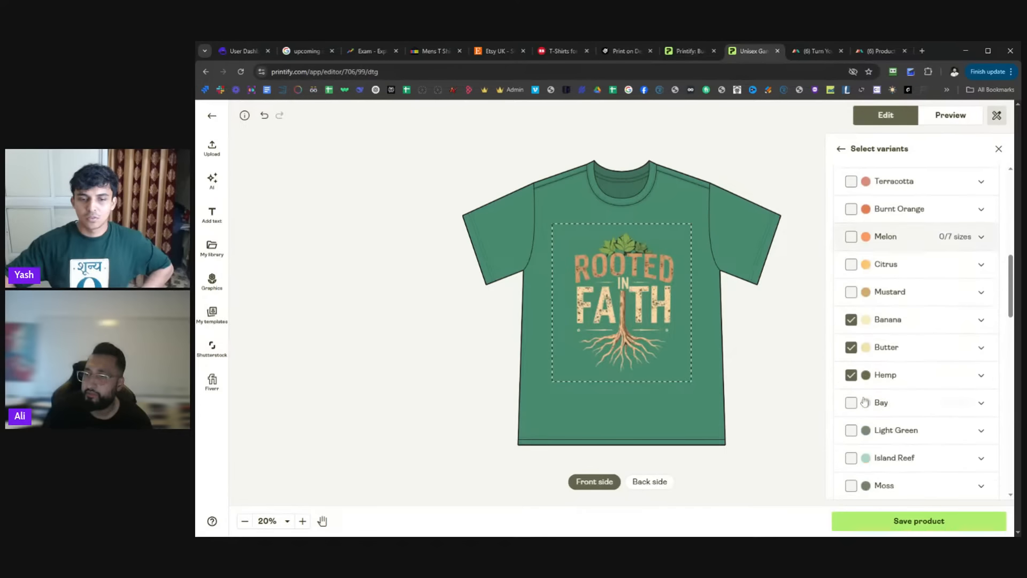
{"action": "left_click", "coordinate": [851, 374]}
{"action": "left_click", "coordinate": [851, 348]}
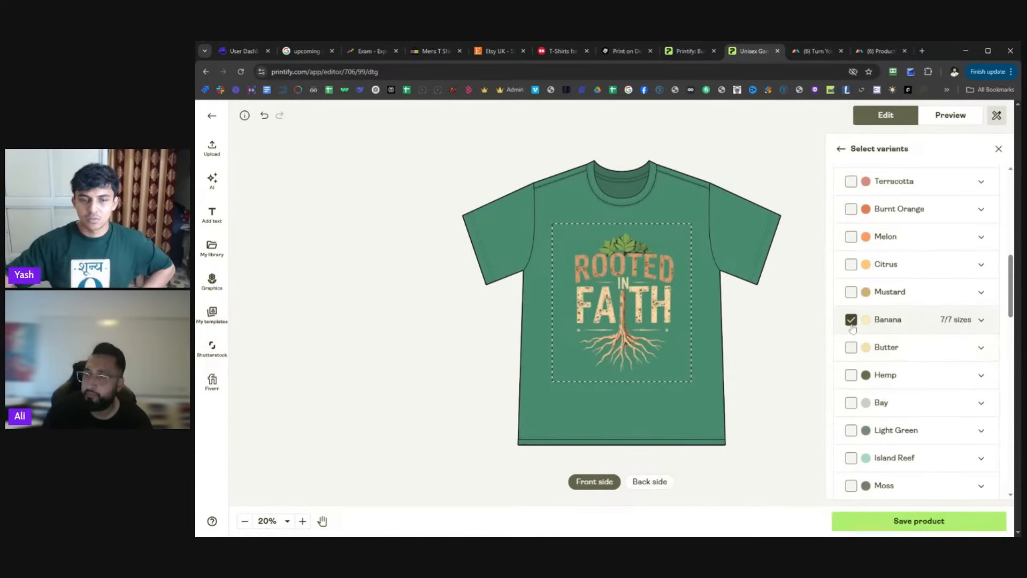
{"action": "scroll", "coordinate": [856, 342], "scroll_direction": "up", "scroll_amount": 10}
{"action": "scroll", "coordinate": [859, 390], "scroll_direction": "down", "scroll_amount": 3}
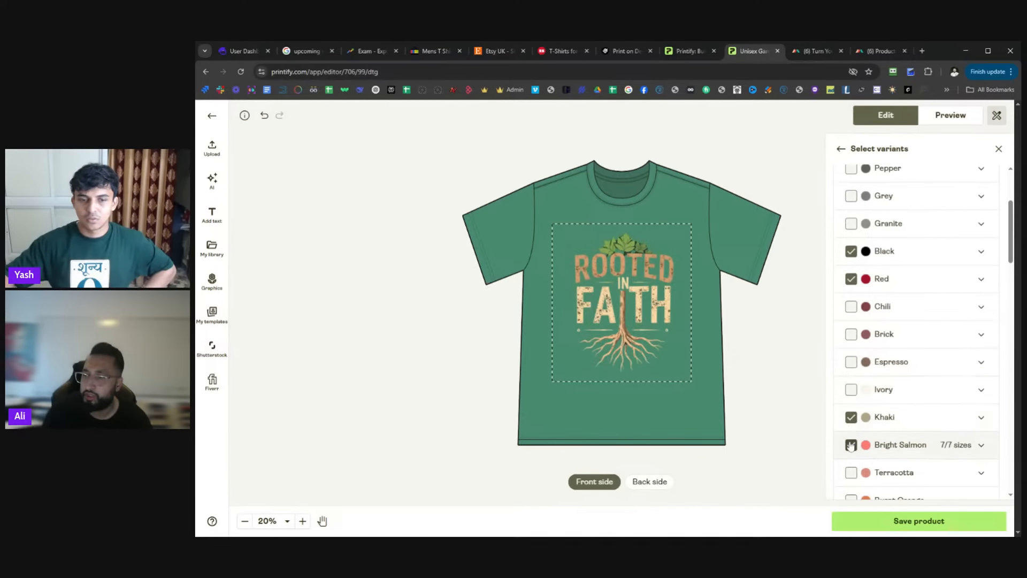
{"action": "scroll", "coordinate": [855, 392], "scroll_direction": "up", "scroll_amount": 3}
Step: Remove the Red, Graphite and White colors from the shirt's variants
{"action": "left_click", "coordinate": [851, 376]}
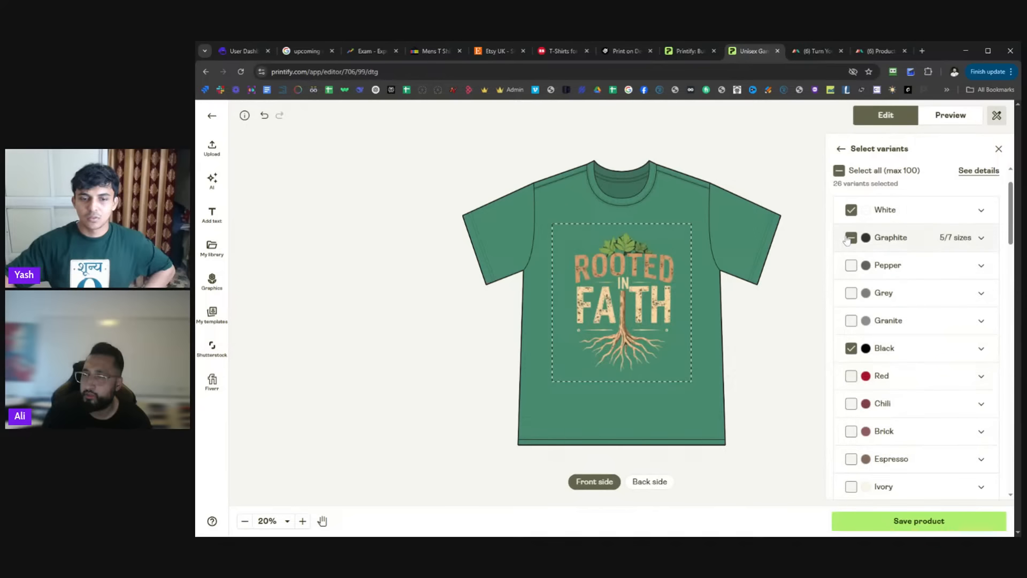
{"action": "left_click", "coordinate": [851, 237]}
{"action": "left_click", "coordinate": [851, 210]}
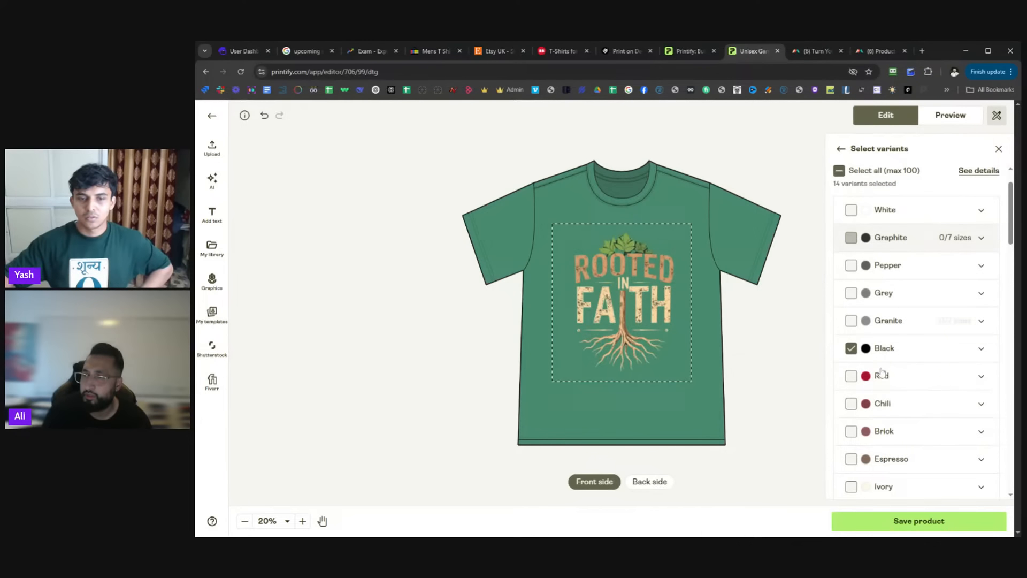
Step: Limit the Black color to size S and save the product
{"action": "left_click", "coordinate": [851, 347]}
{"action": "left_click", "coordinate": [945, 354]}
{"action": "left_click", "coordinate": [851, 376]}
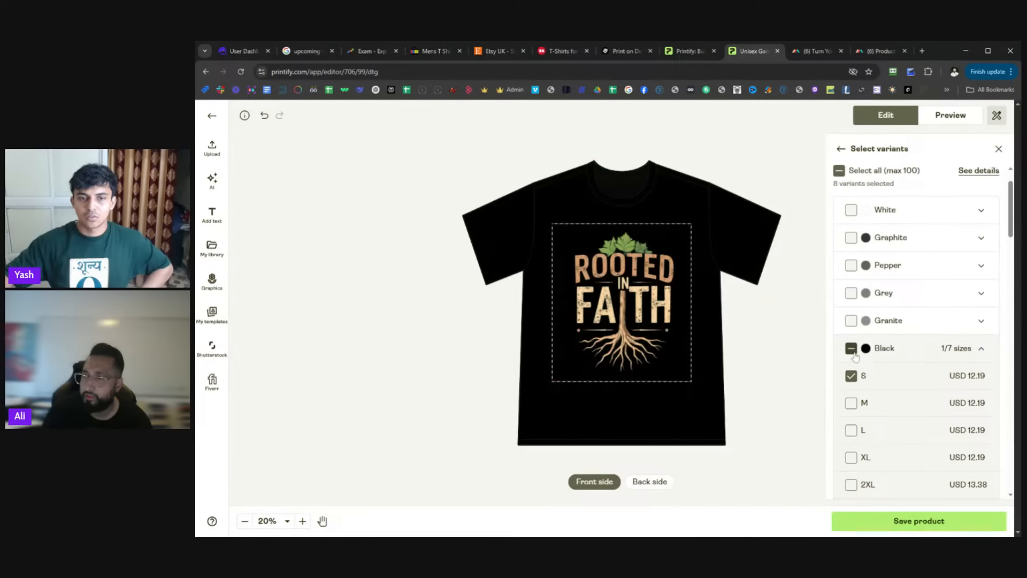
{"action": "left_click", "coordinate": [903, 527]}
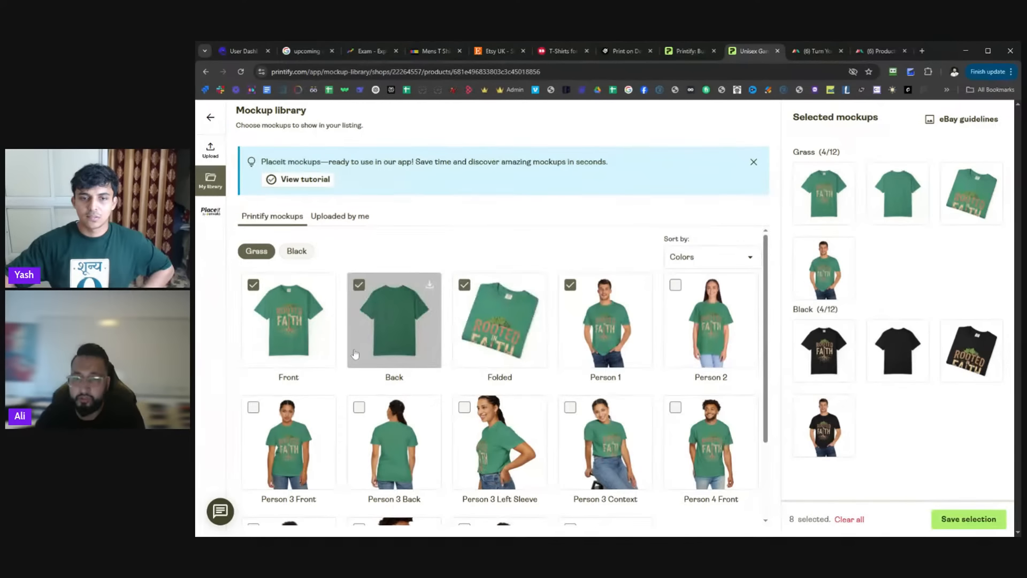
Step: Review the Grass and Black mockups and save the selection of Front, Back, Folded and Person 1 for both colors
{"action": "left_click", "coordinate": [296, 251]}
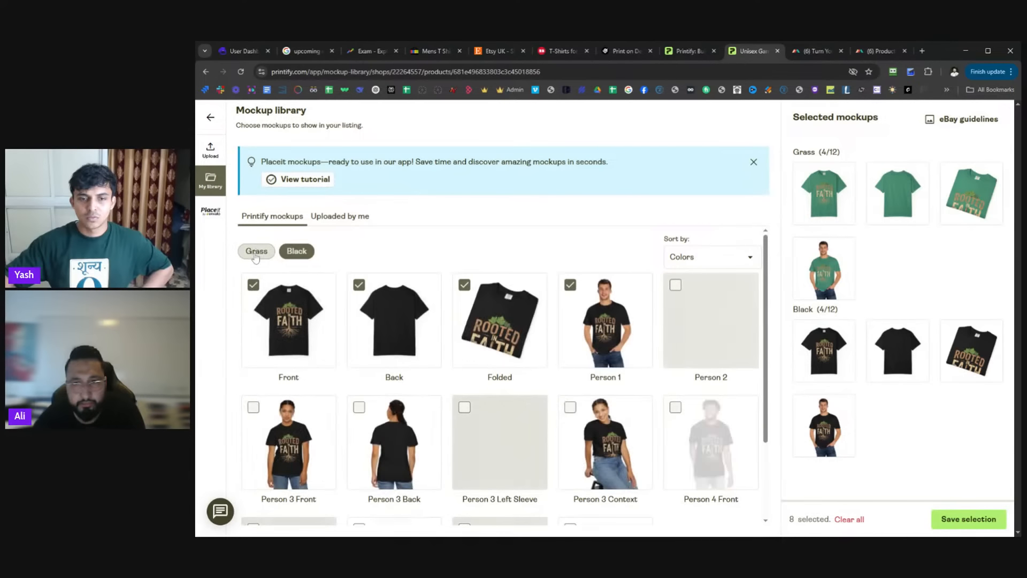
{"action": "left_click", "coordinate": [257, 251]}
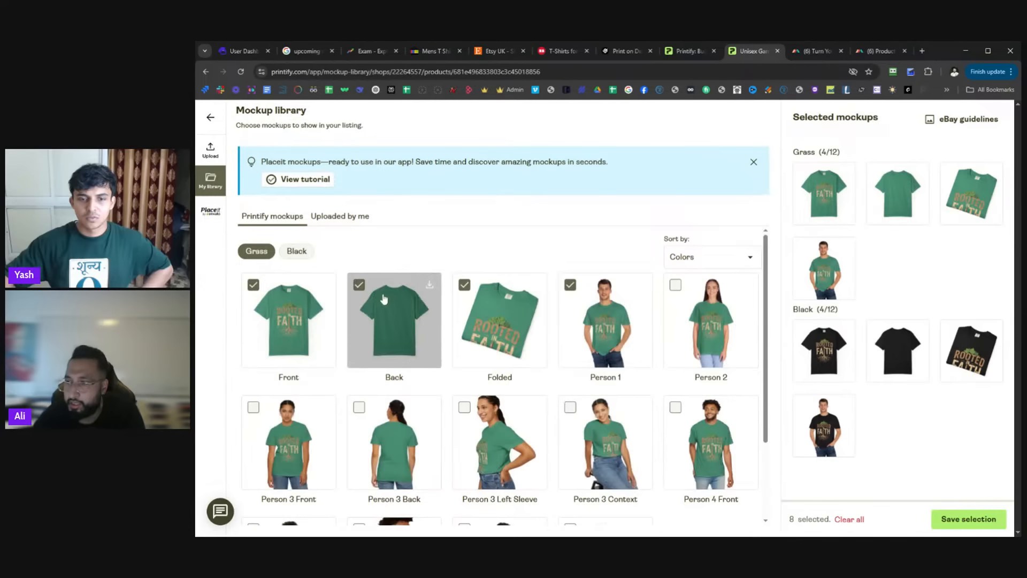
{"action": "scroll", "coordinate": [394, 321], "scroll_direction": "down", "scroll_amount": 2}
{"action": "scroll", "coordinate": [394, 321], "scroll_direction": "up", "scroll_amount": 2}
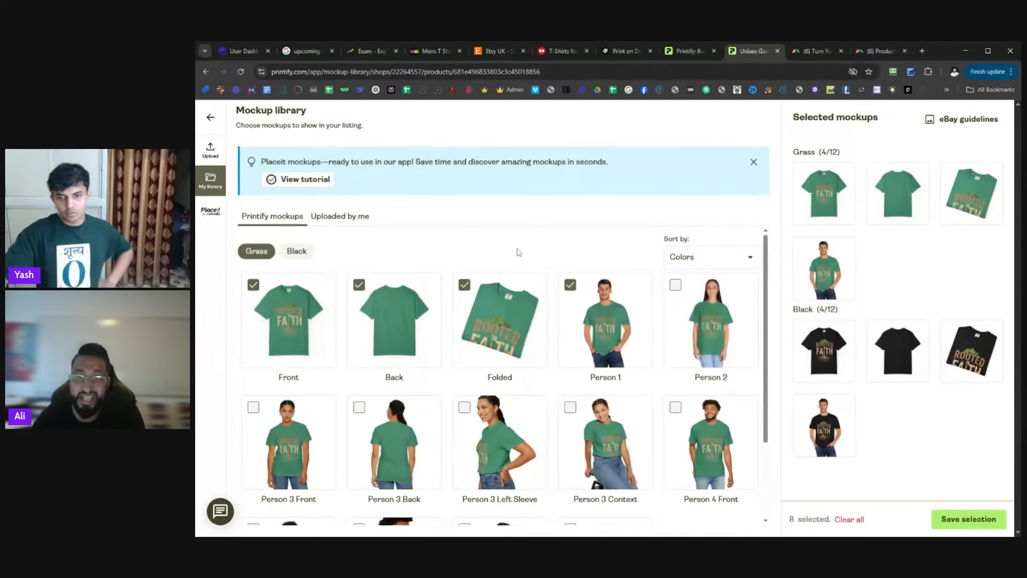
{"action": "scroll", "coordinate": [530, 299], "scroll_direction": "down", "scroll_amount": 2}
{"action": "scroll", "coordinate": [572, 337], "scroll_direction": "up", "scroll_amount": 2}
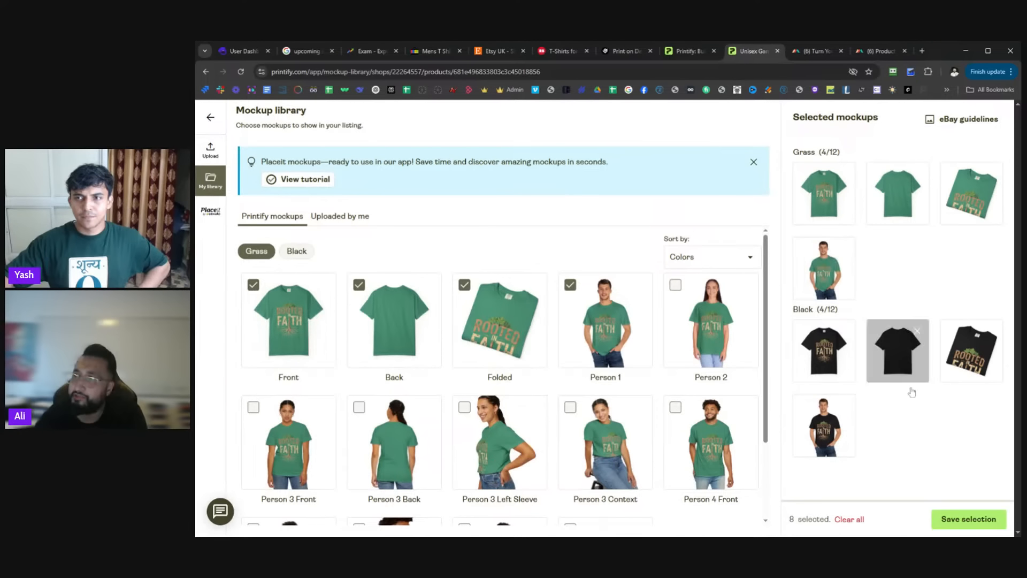
{"action": "left_click", "coordinate": [960, 521]}
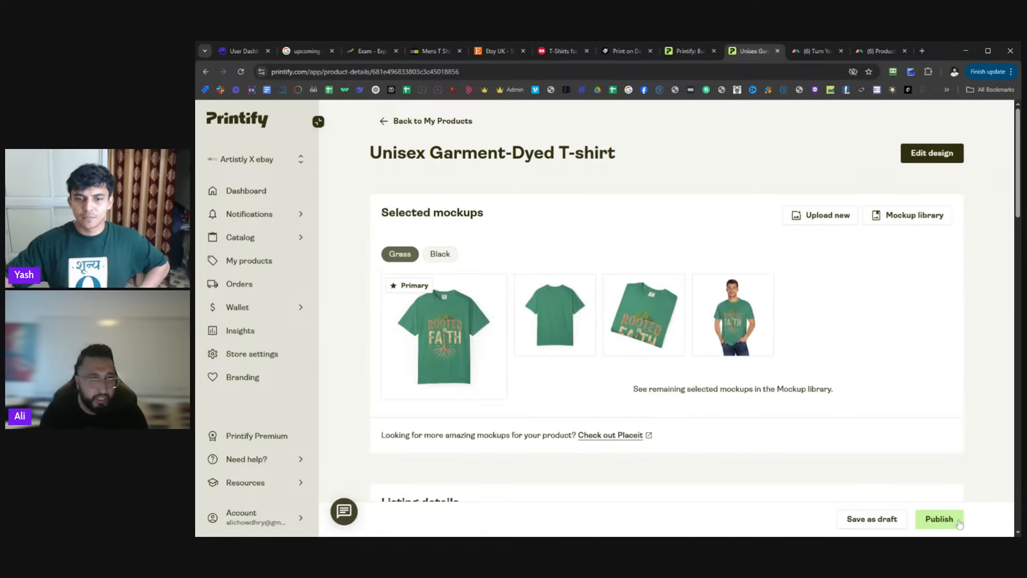
{"action": "left_click", "coordinate": [492, 52]}
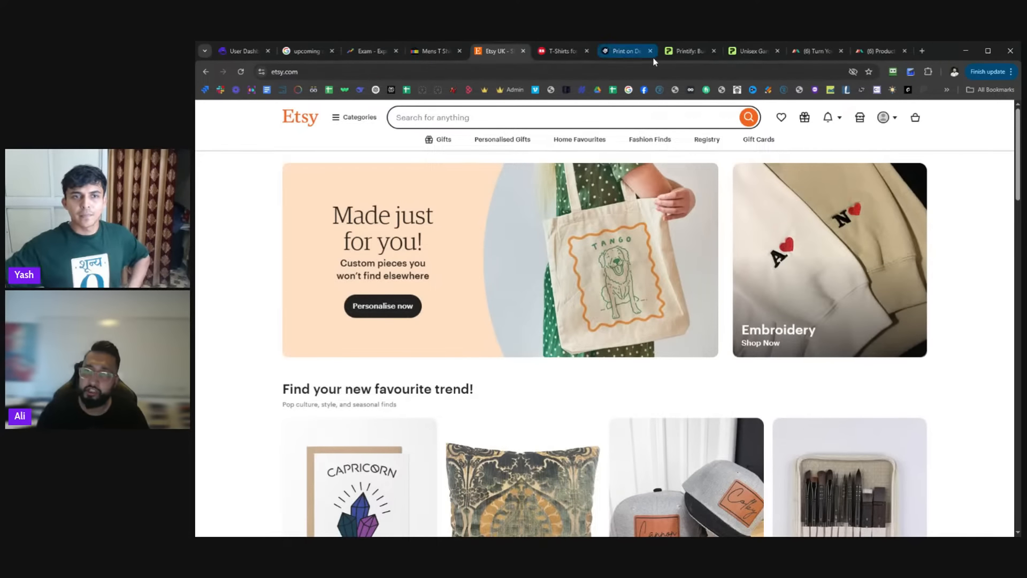
{"action": "left_click", "coordinate": [682, 52]}
{"action": "left_click", "coordinate": [752, 51]}
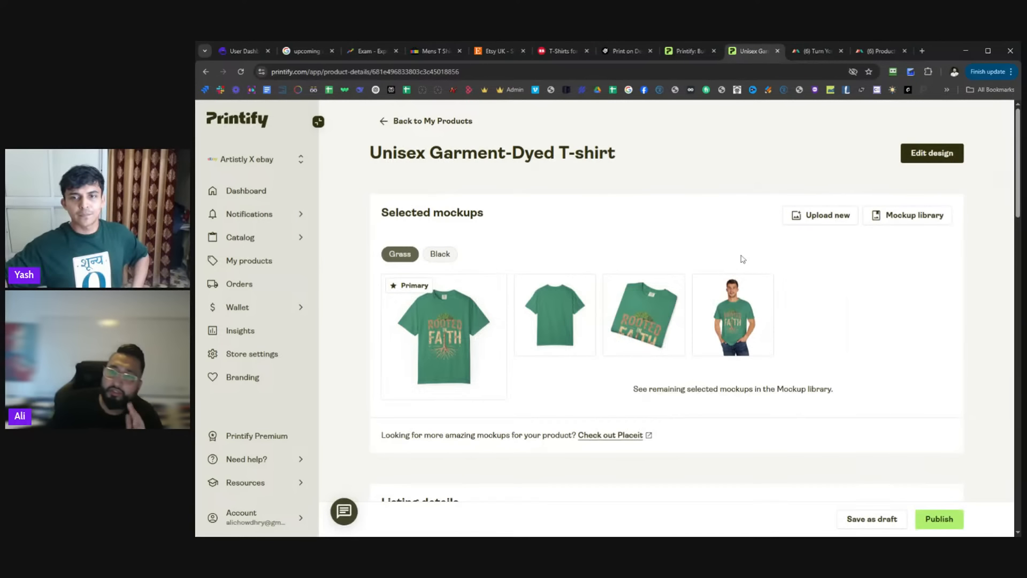
Step: Review the t-shirt listing's title guidance, current title and full product description
{"action": "scroll", "coordinate": [740, 256], "scroll_direction": "down", "scroll_amount": 3}
{"action": "scroll", "coordinate": [741, 256], "scroll_direction": "down", "scroll_amount": 3}
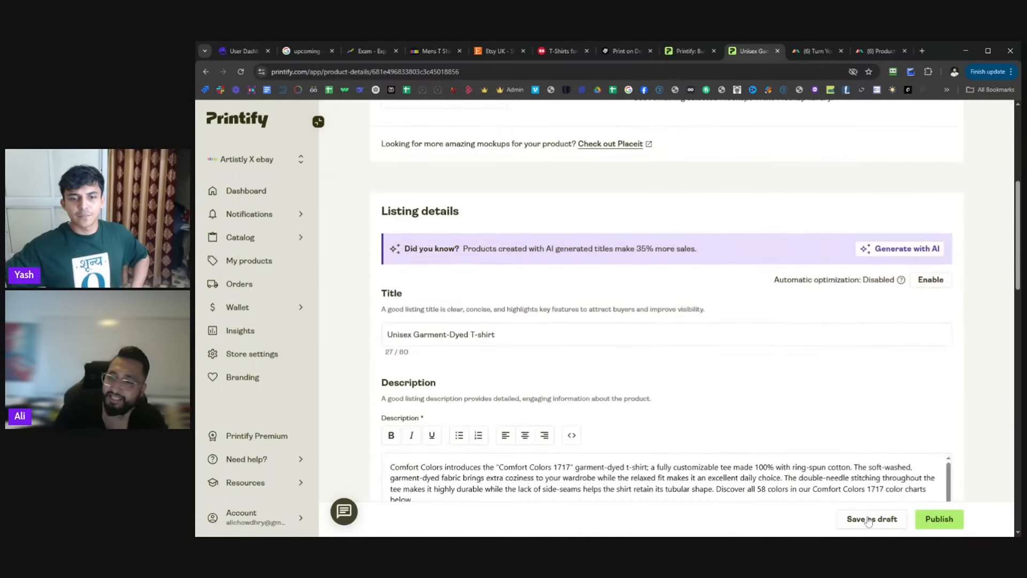
{"action": "scroll", "coordinate": [741, 229], "scroll_direction": "down", "scroll_amount": 1}
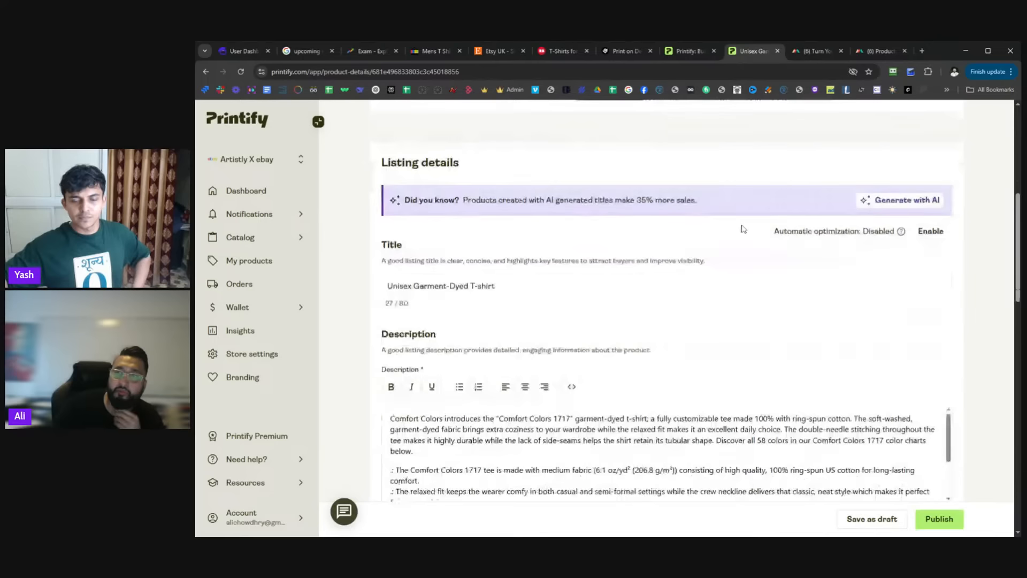
{"action": "scroll", "coordinate": [702, 217], "scroll_direction": "down", "scroll_amount": 2}
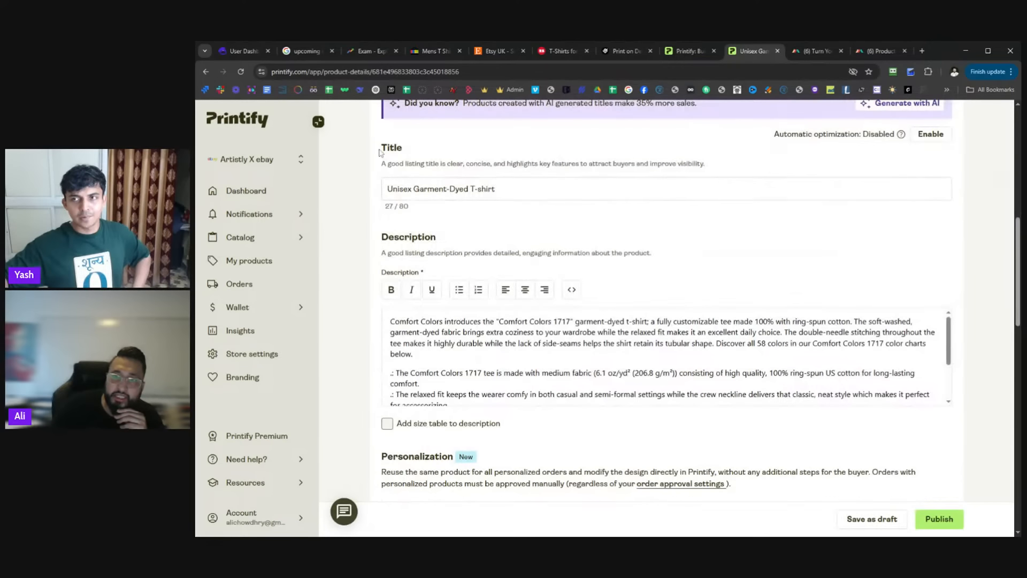
{"action": "left_click_drag", "start_coordinate": [383, 166], "coordinate": [730, 165]}
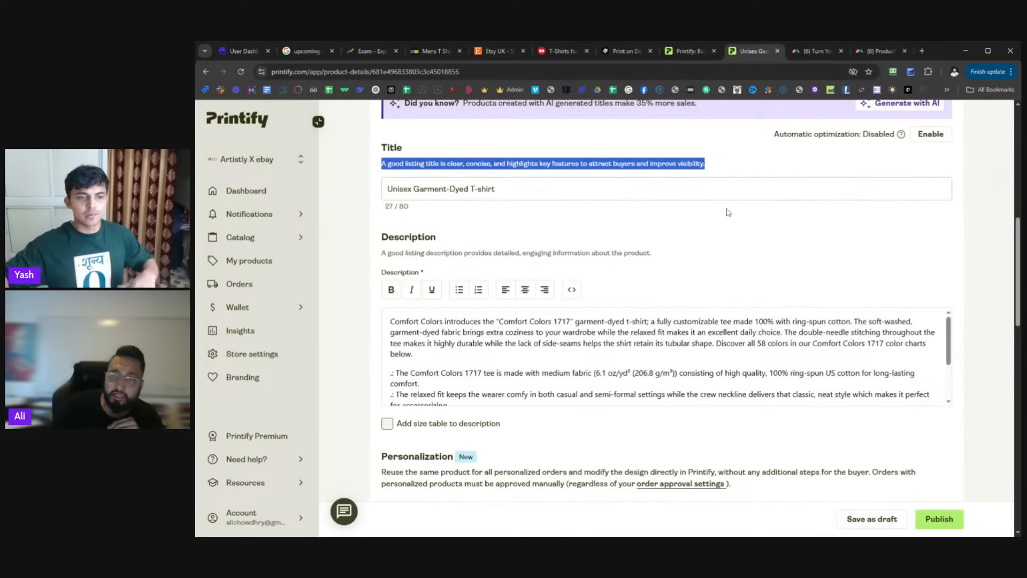
{"action": "left_click", "coordinate": [951, 351]}
{"action": "left_click_drag", "start_coordinate": [951, 352], "coordinate": [951, 389]}
{"action": "scroll", "coordinate": [945, 394], "scroll_direction": "up", "scroll_amount": 3}
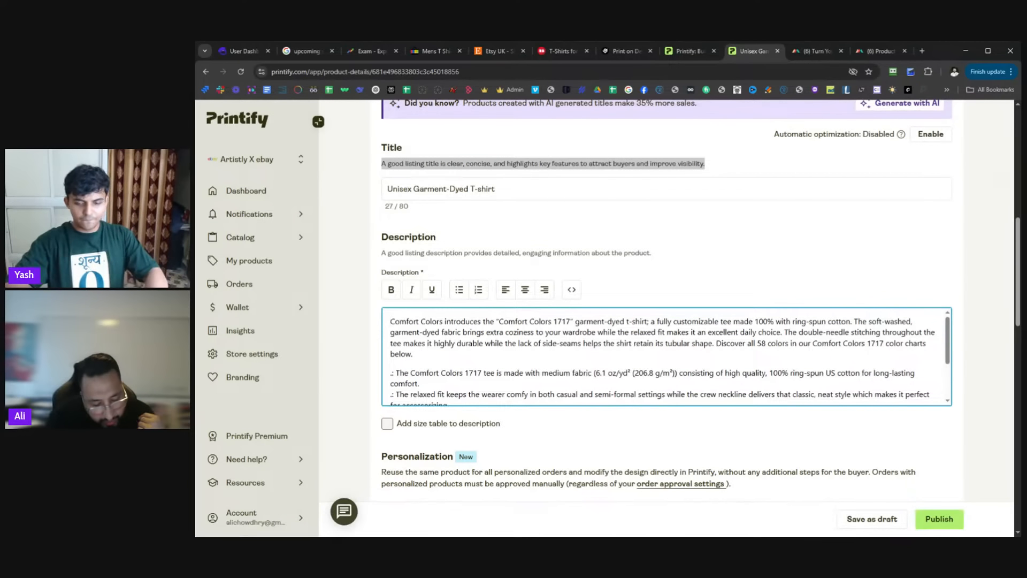
{"action": "scroll", "coordinate": [725, 334], "scroll_direction": "down", "scroll_amount": 5}
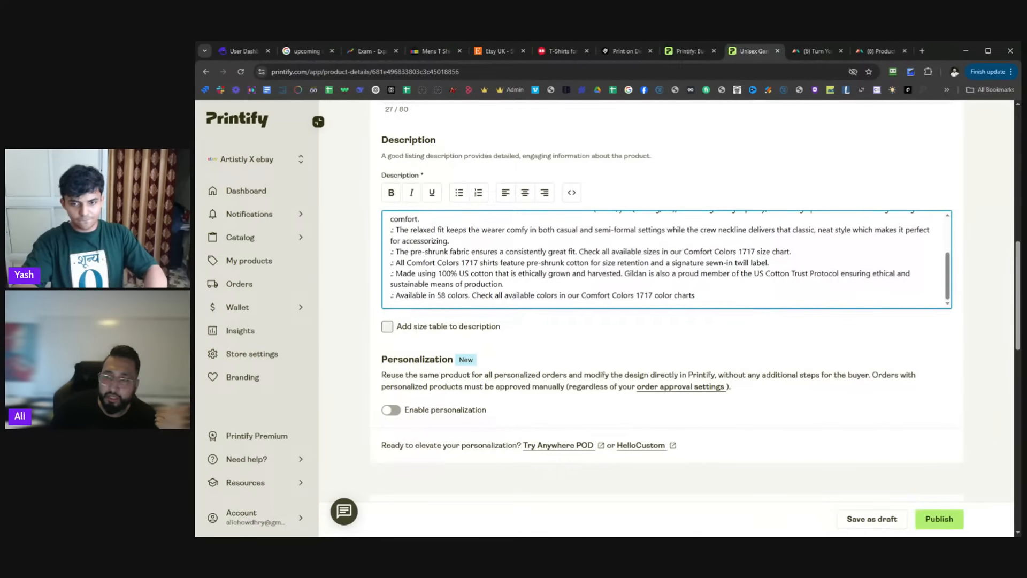
{"action": "key", "text": "ctrl+a"}
{"action": "scroll", "coordinate": [666, 259], "scroll_direction": "up", "scroll_amount": 5}
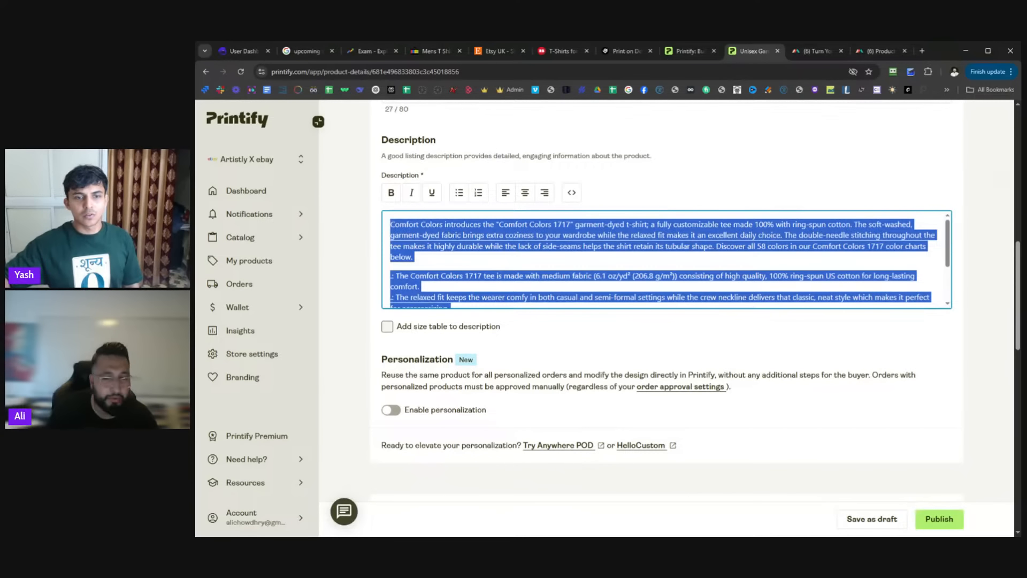
{"action": "scroll", "coordinate": [542, 256], "scroll_direction": "up", "scroll_amount": 2}
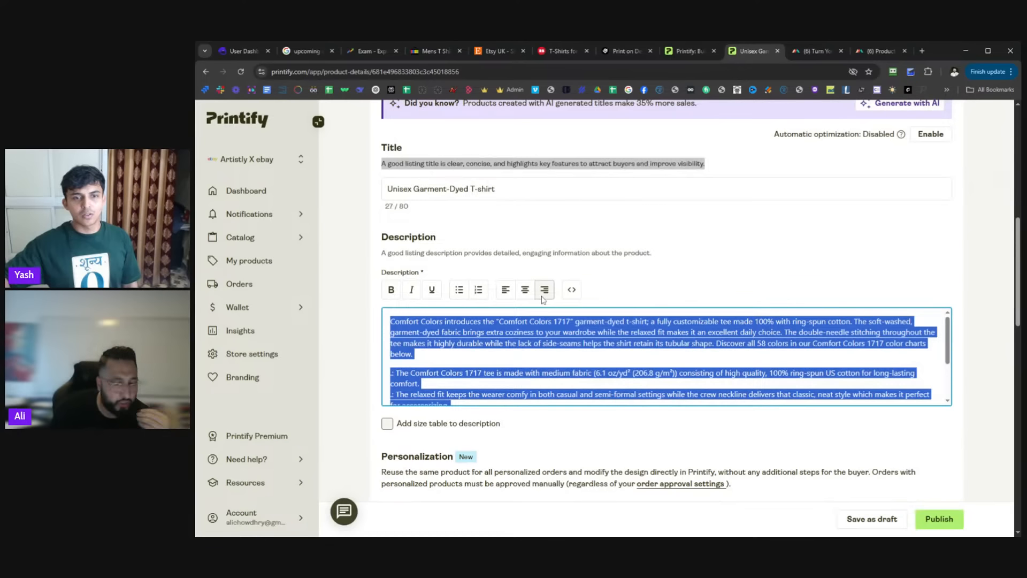
{"action": "scroll", "coordinate": [543, 299], "scroll_direction": "up", "scroll_amount": 2}
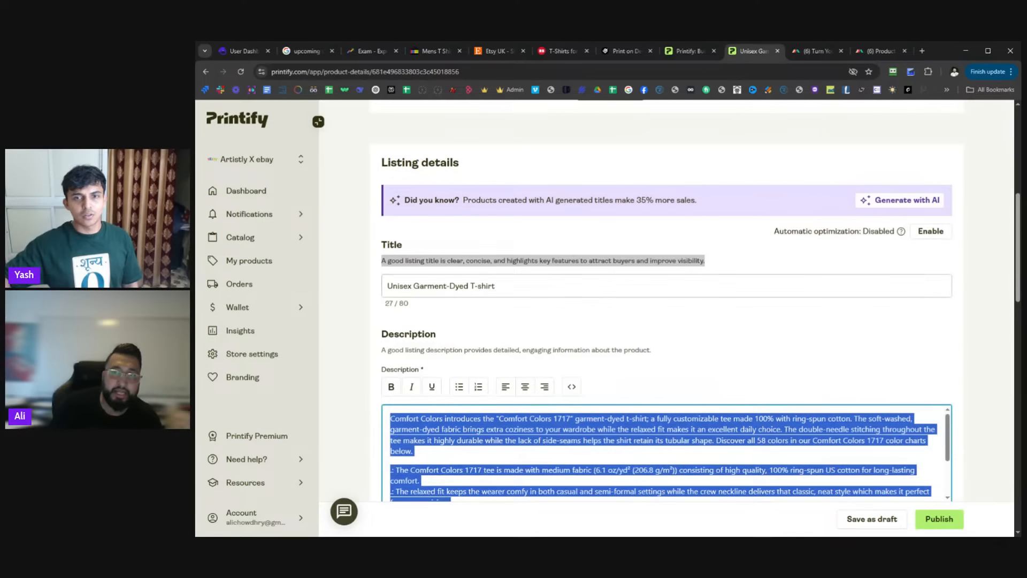
{"action": "left_click", "coordinate": [495, 285]}
{"action": "left_click_drag", "start_coordinate": [495, 285], "coordinate": [414, 286]}
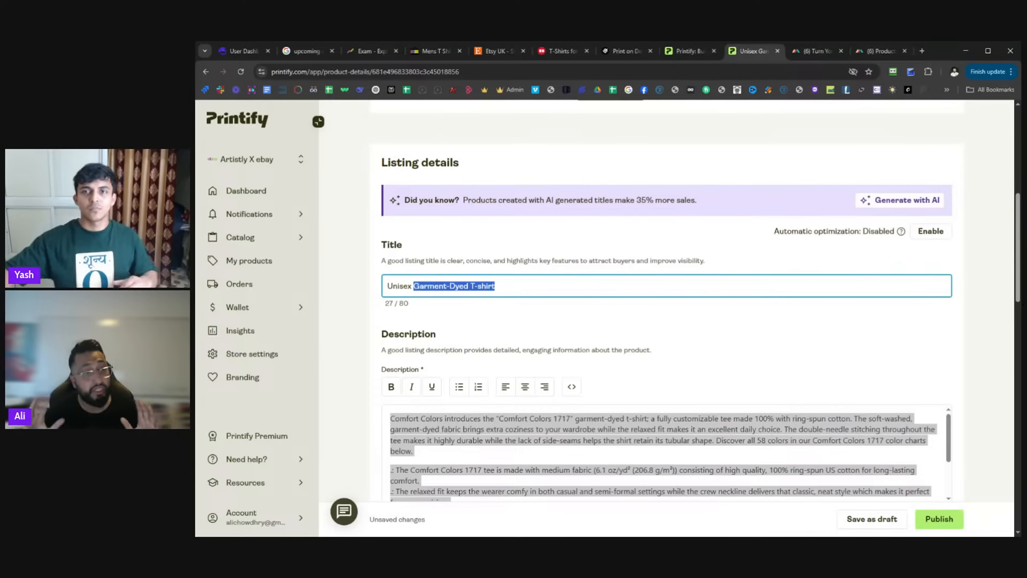
Step: Review the personalization option and the retail prices per size, and save the t-shirt listing as a draft
{"action": "scroll", "coordinate": [658, 313], "scroll_direction": "down", "scroll_amount": 1}
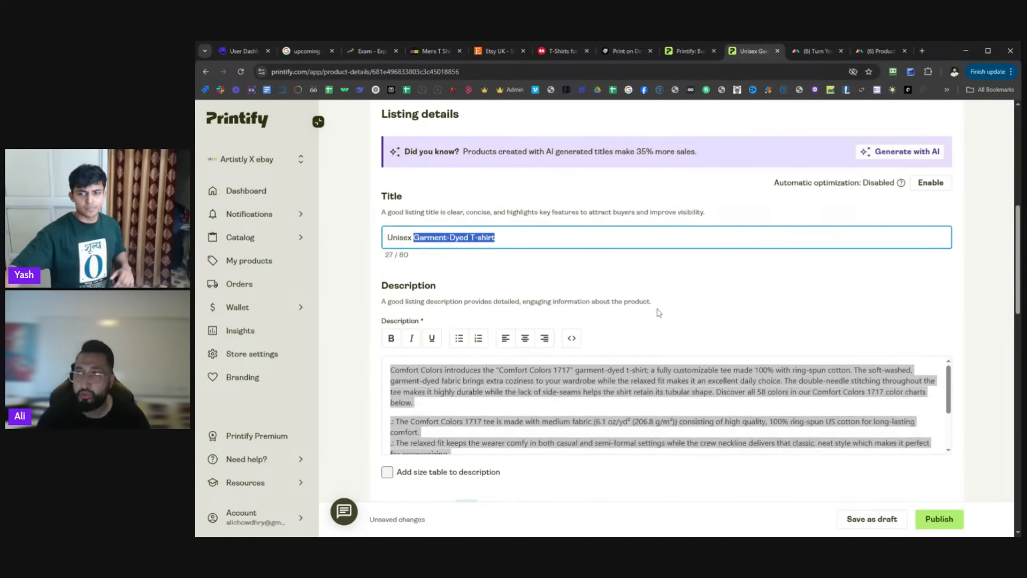
{"action": "scroll", "coordinate": [669, 375], "scroll_direction": "down", "scroll_amount": 8}
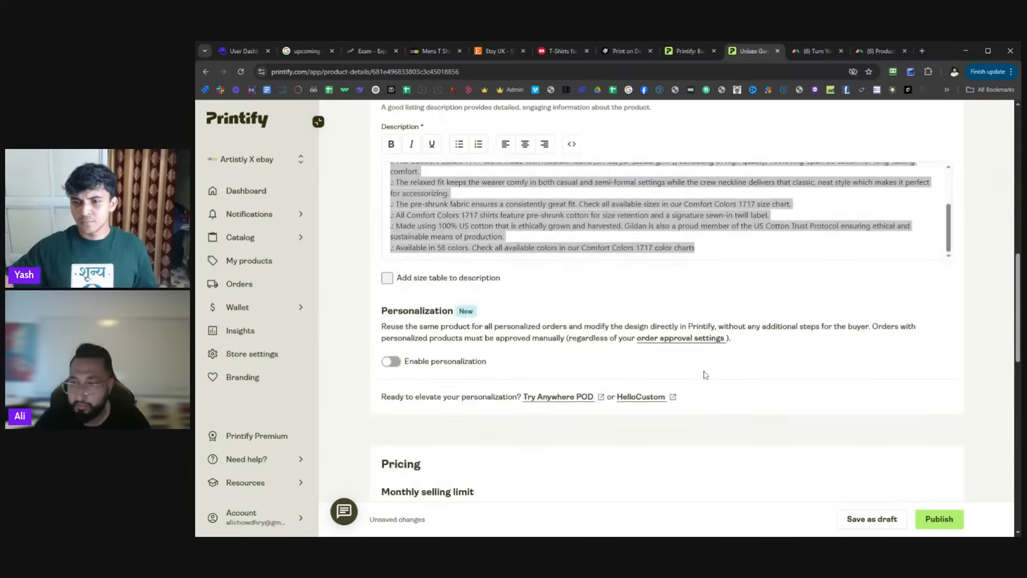
{"action": "scroll", "coordinate": [886, 433], "scroll_direction": "down", "scroll_amount": 4}
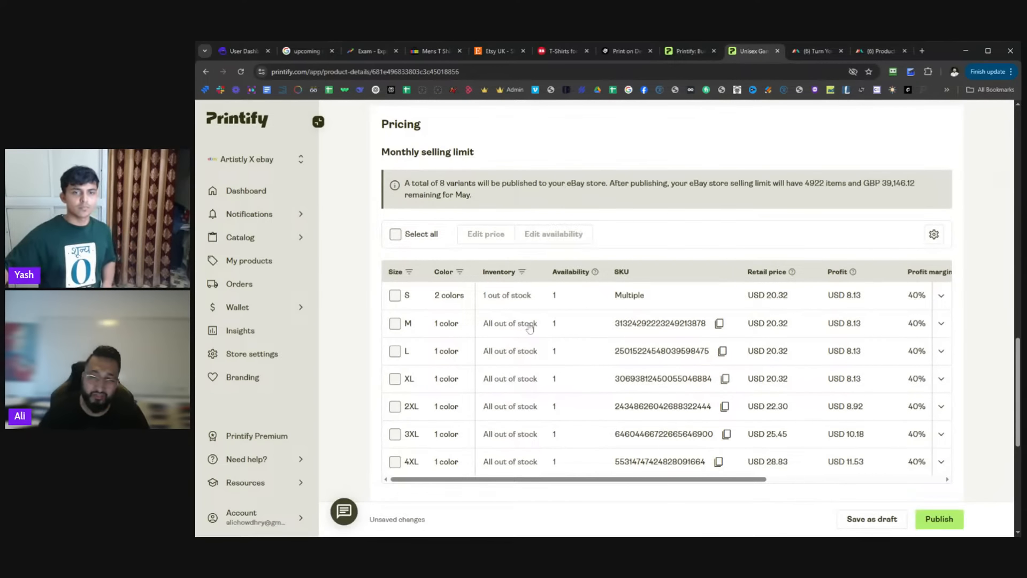
{"action": "scroll", "coordinate": [620, 340], "scroll_direction": "down", "scroll_amount": 1}
{"action": "scroll", "coordinate": [618, 341], "scroll_direction": "down", "scroll_amount": 2}
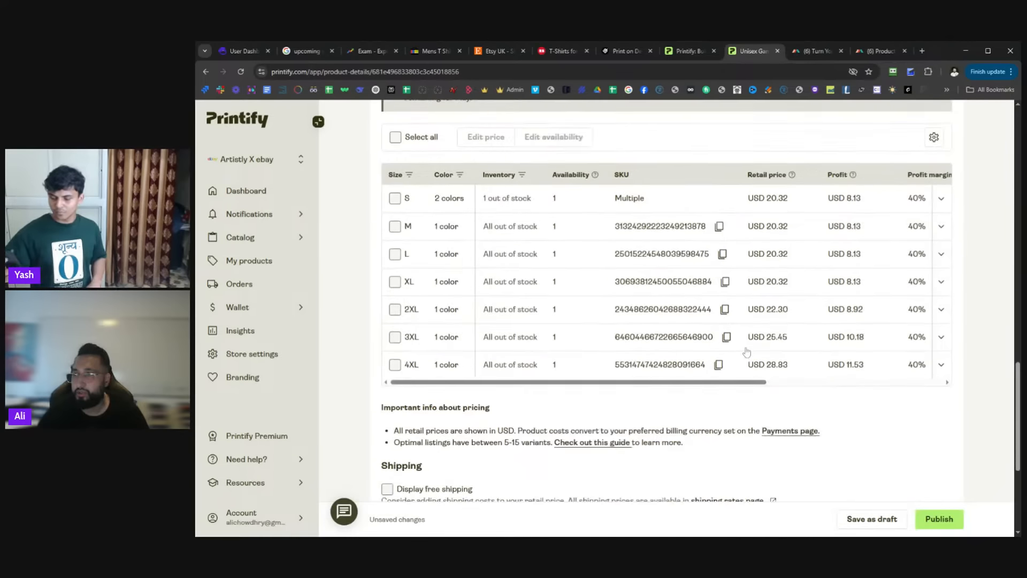
{"action": "scroll", "coordinate": [408, 260], "scroll_direction": "up", "scroll_amount": 2}
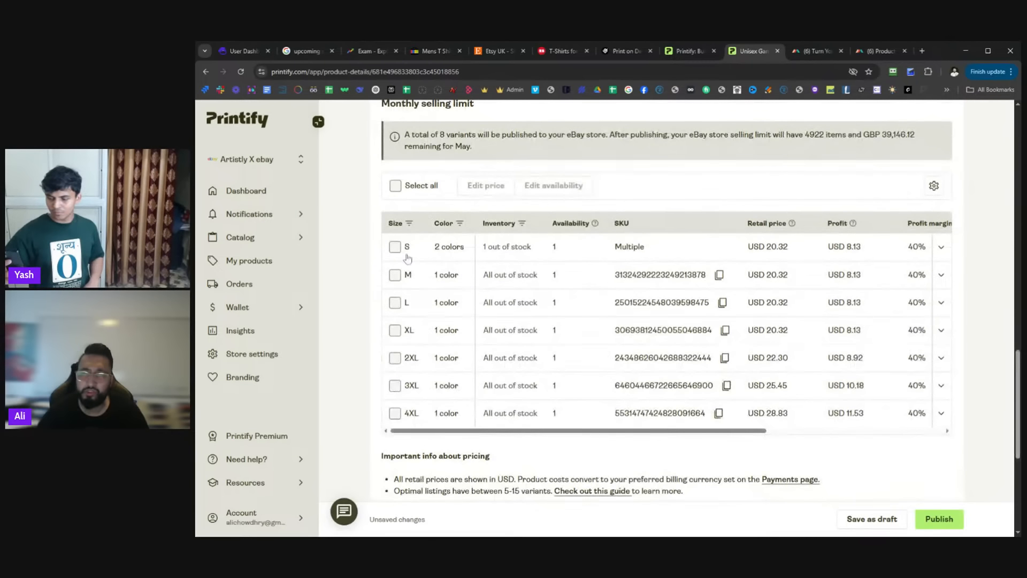
{"action": "left_click", "coordinate": [395, 186]}
{"action": "left_click", "coordinate": [395, 186]}
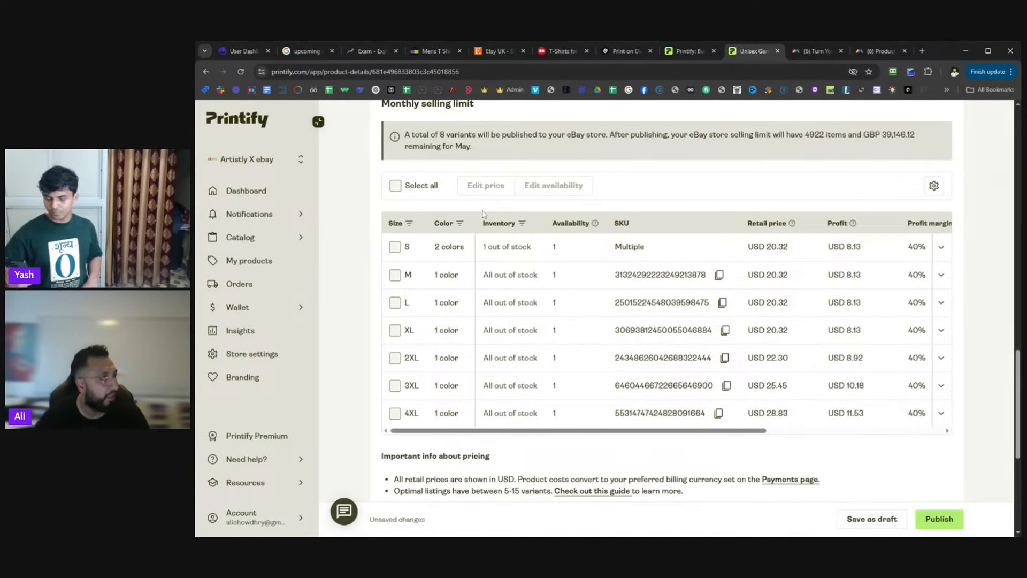
{"action": "left_click", "coordinate": [855, 521]}
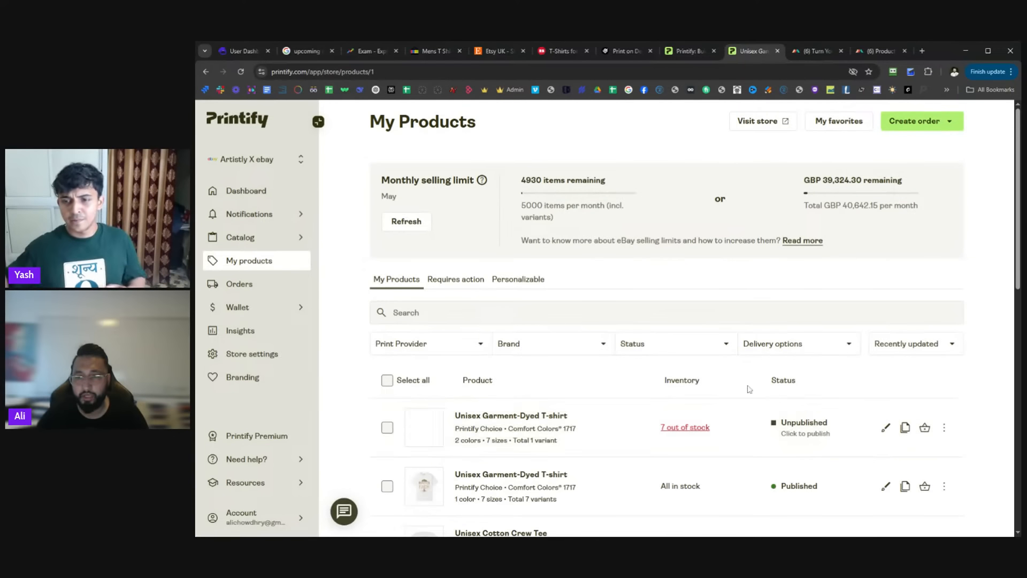
{"action": "scroll", "coordinate": [658, 401], "scroll_direction": "down", "scroll_amount": 2}
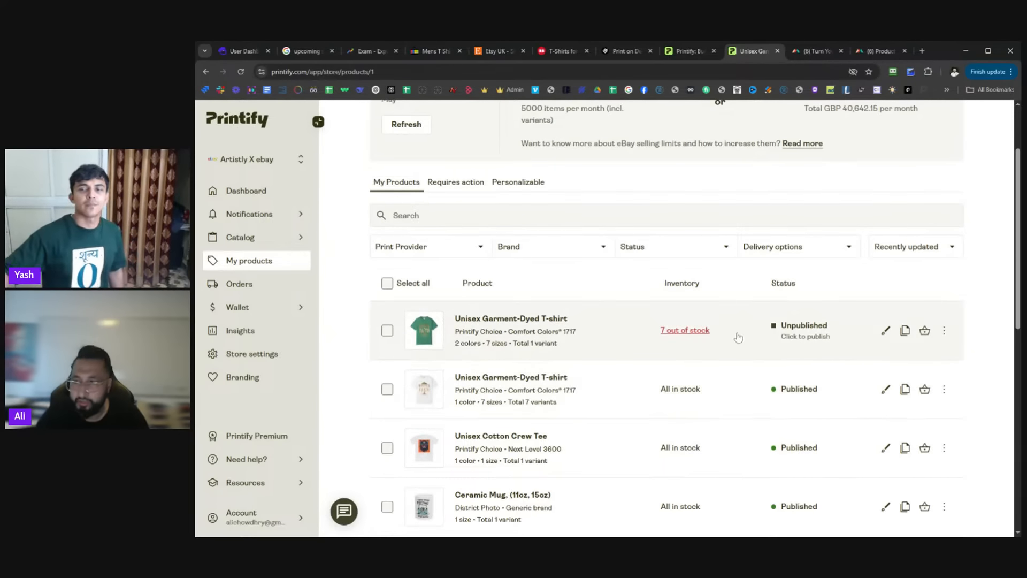
{"action": "scroll", "coordinate": [642, 351], "scroll_direction": "down", "scroll_amount": 2}
{"action": "scroll", "coordinate": [637, 267], "scroll_direction": "up", "scroll_amount": 2}
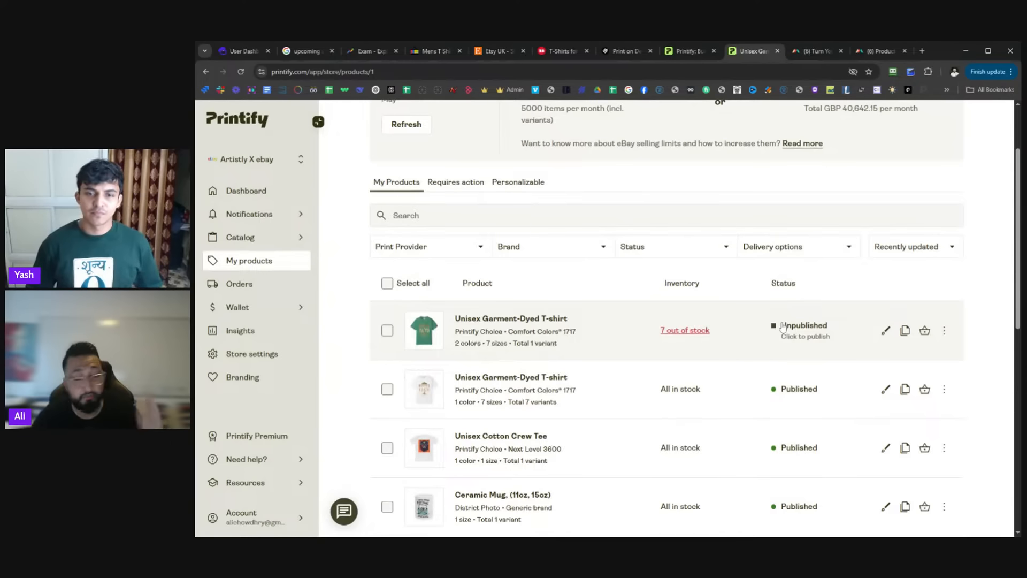
{"action": "left_click", "coordinate": [945, 332]}
{"action": "left_click", "coordinate": [983, 316]}
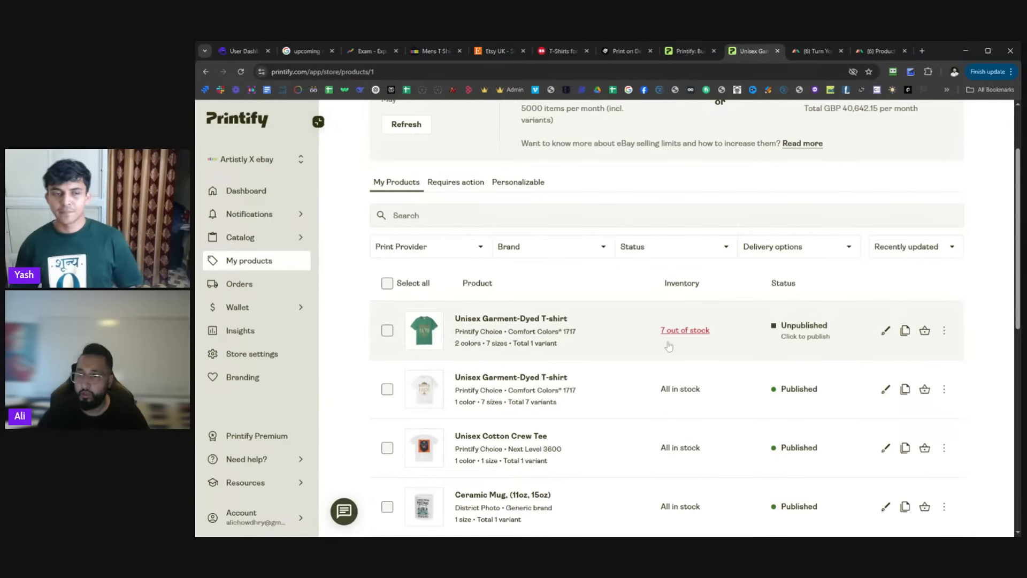
{"action": "left_click", "coordinate": [388, 331]}
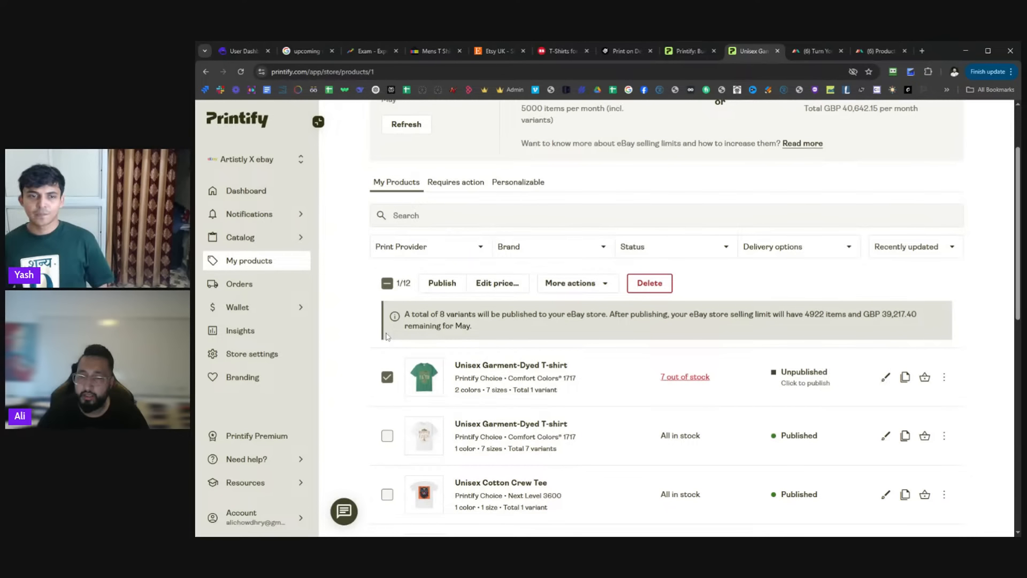
{"action": "left_click", "coordinate": [388, 377]}
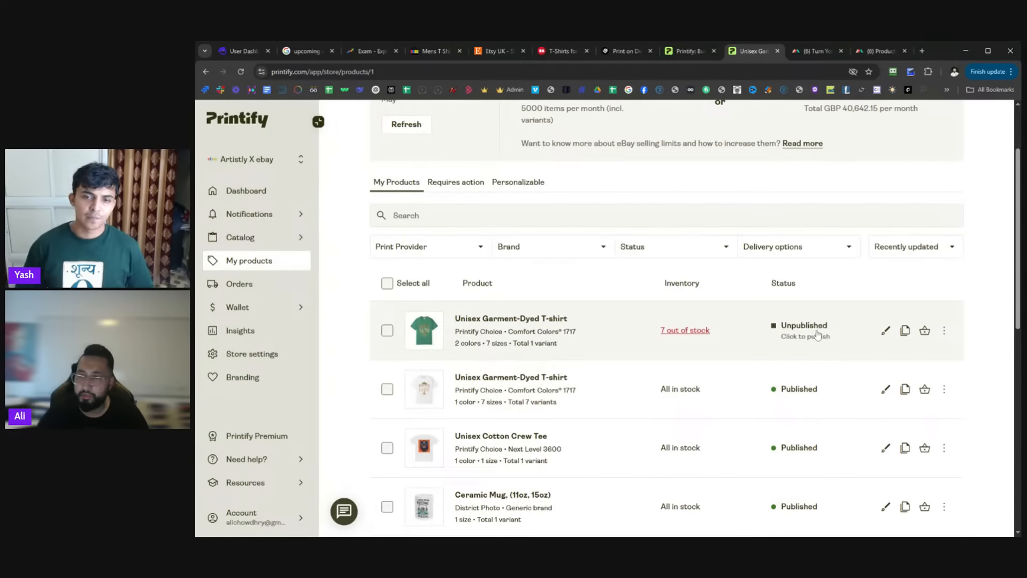
Step: Open the unpublished green Unisex Garment-Dyed T-shirt and publish it to the eBay store
{"action": "left_click", "coordinate": [817, 331]}
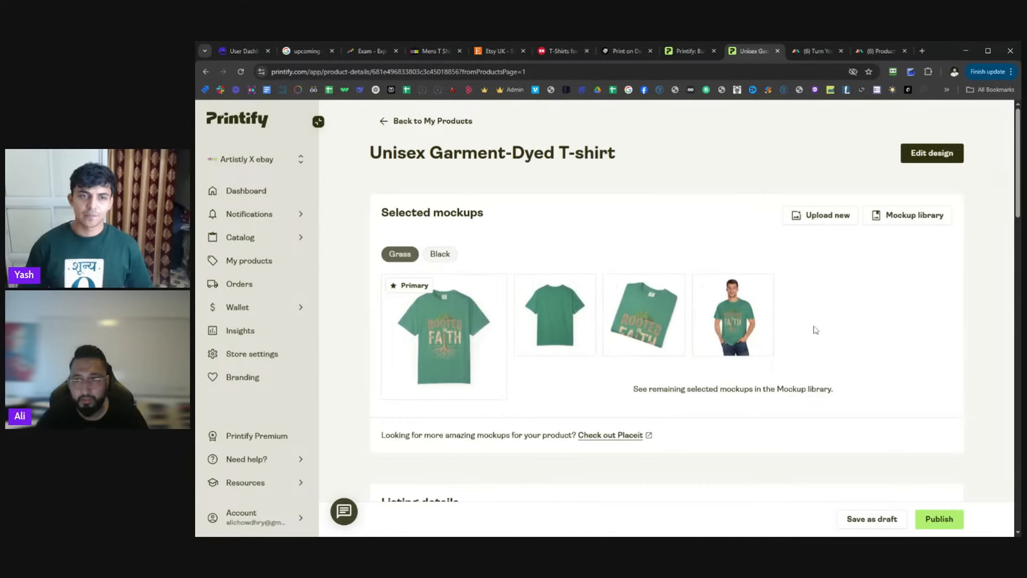
{"action": "left_click", "coordinate": [936, 522]}
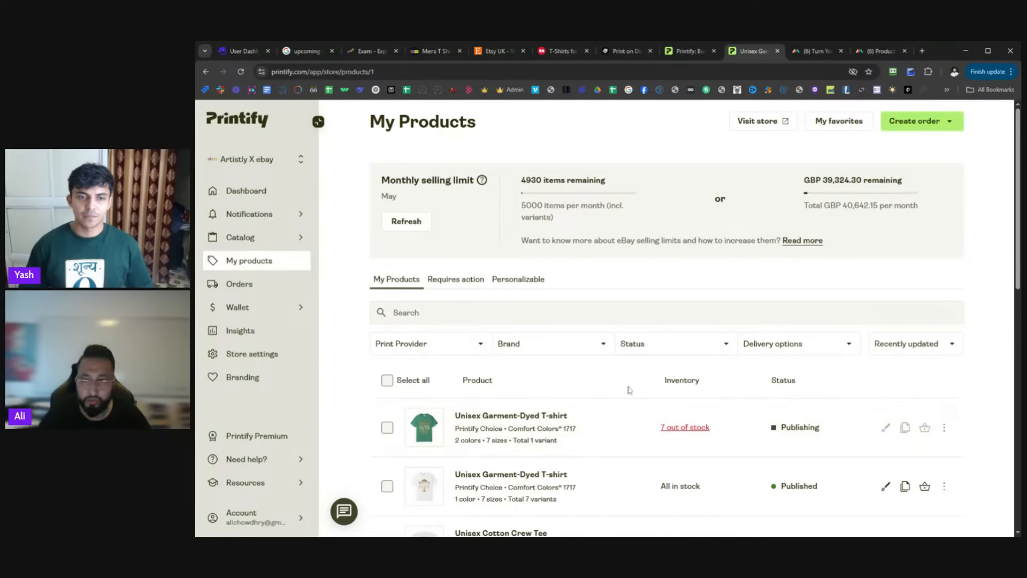
{"action": "left_click", "coordinate": [387, 427]}
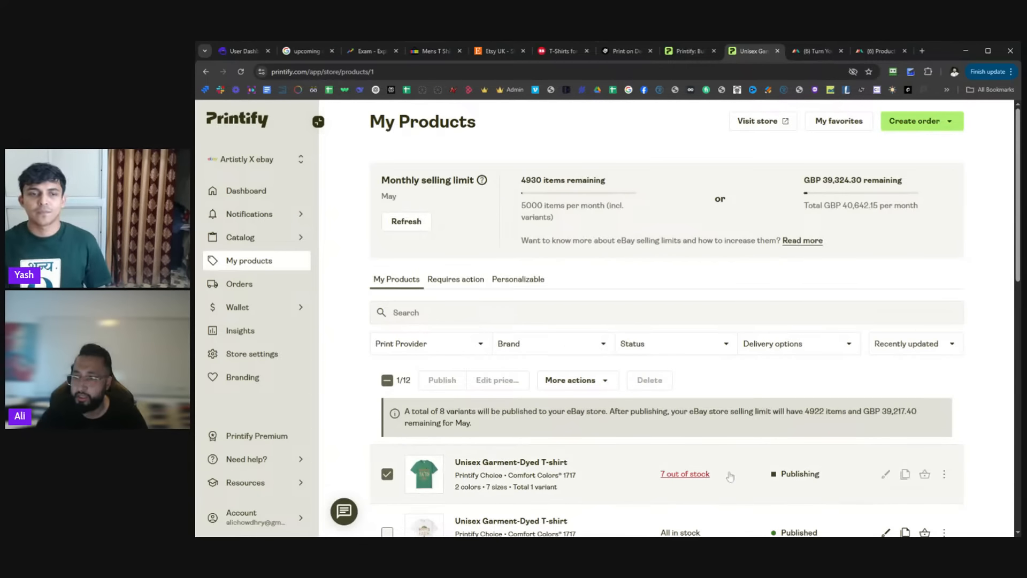
{"action": "scroll", "coordinate": [730, 476], "scroll_direction": "down", "scroll_amount": 2}
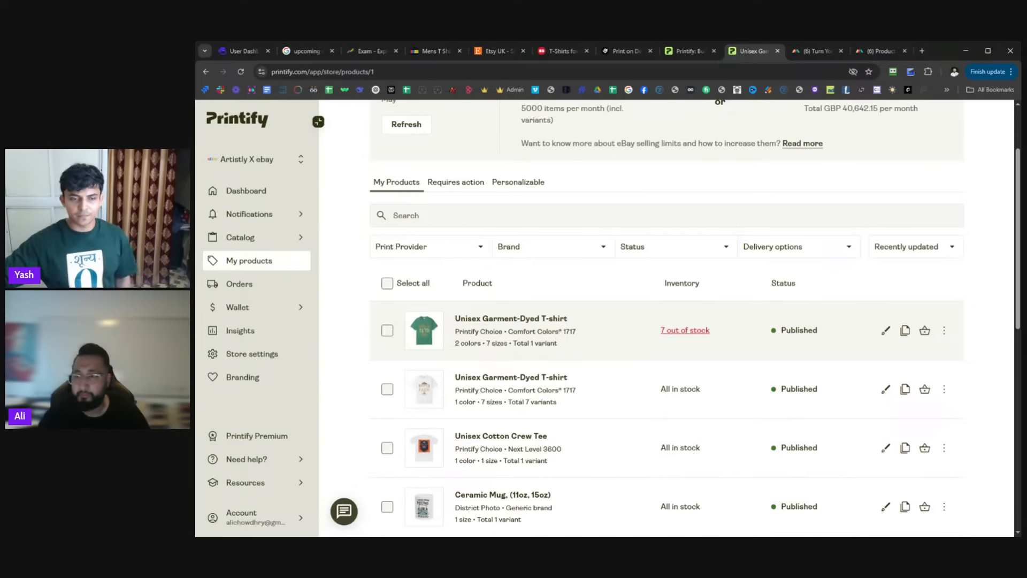
Step: Copy the green Unisex Garment-Dyed T-shirt to the Artistly X Etsy store and switch to that store's products
{"action": "left_click", "coordinate": [387, 330]}
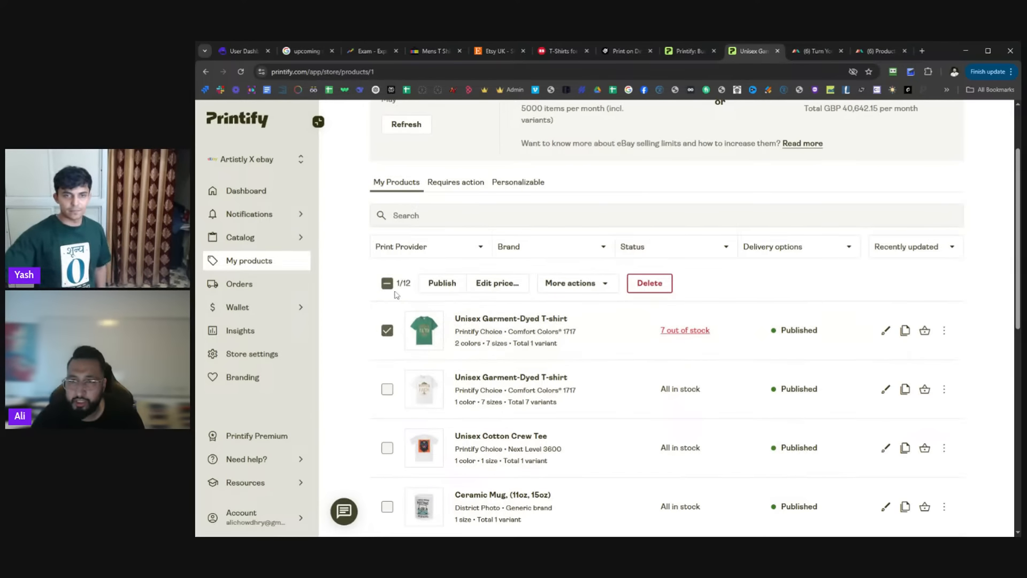
{"action": "left_click", "coordinate": [586, 287]}
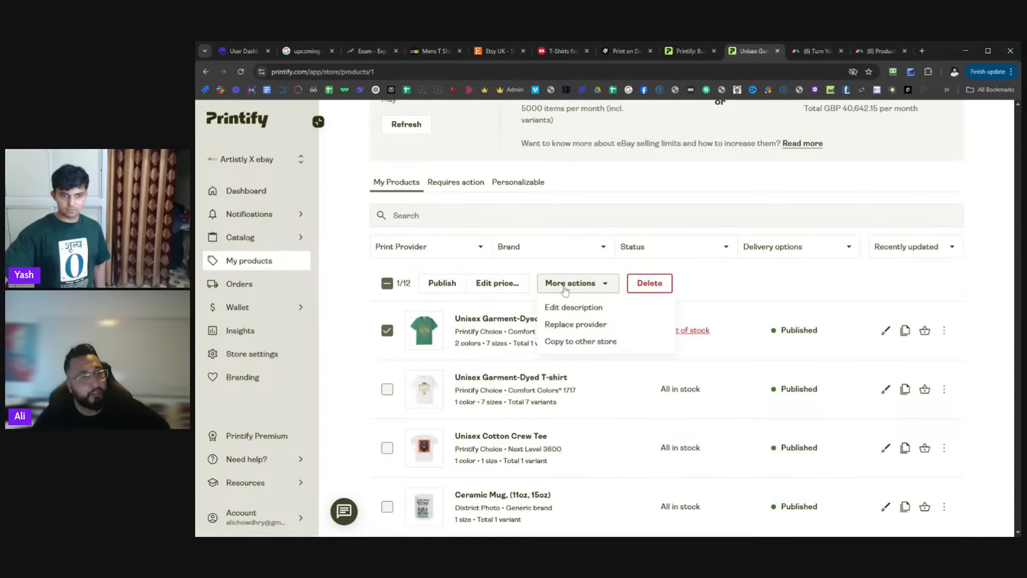
{"action": "left_click", "coordinate": [284, 159]}
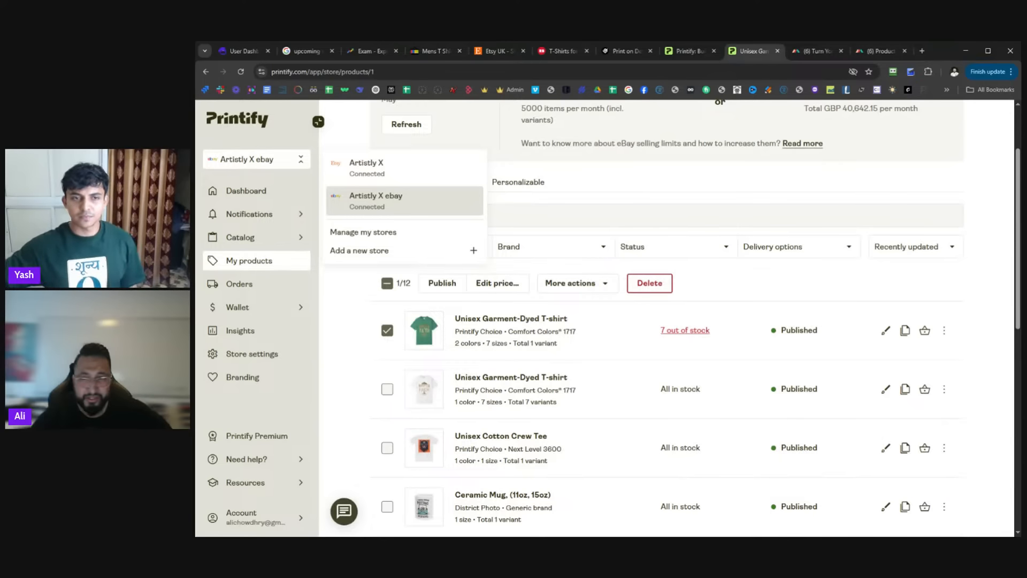
{"action": "left_click", "coordinate": [592, 293]}
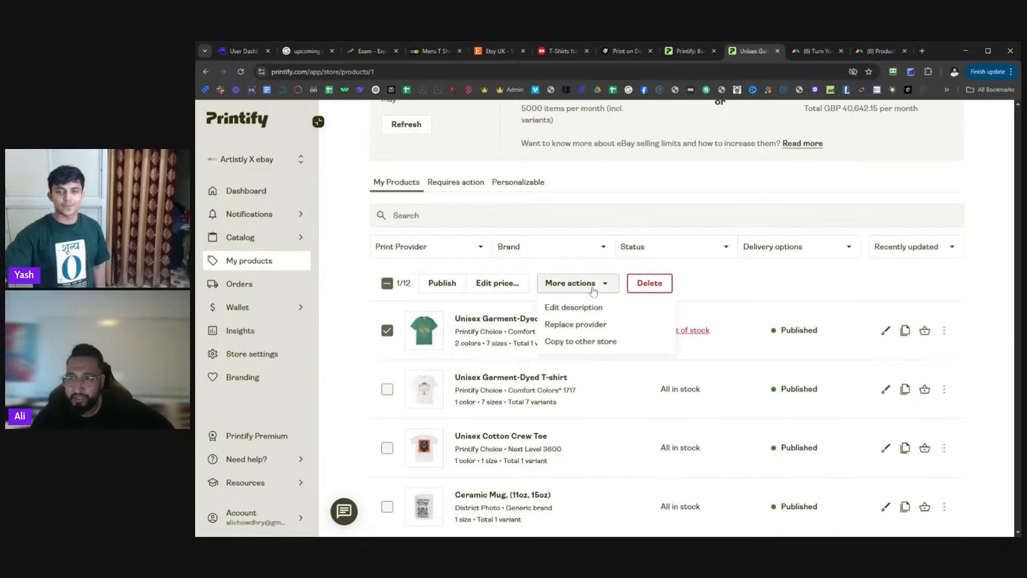
{"action": "left_click", "coordinate": [576, 343]}
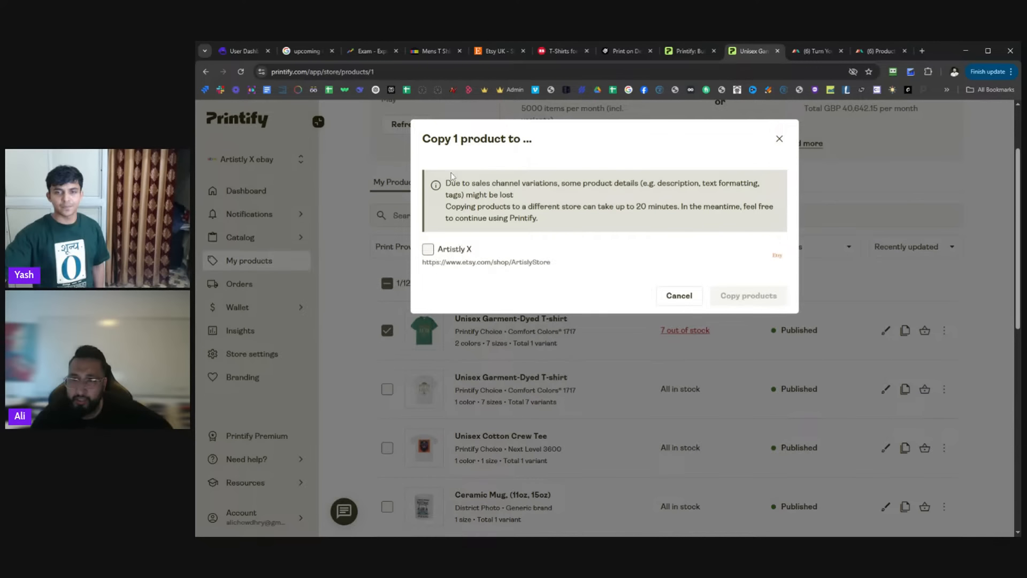
{"action": "left_click", "coordinate": [428, 249]}
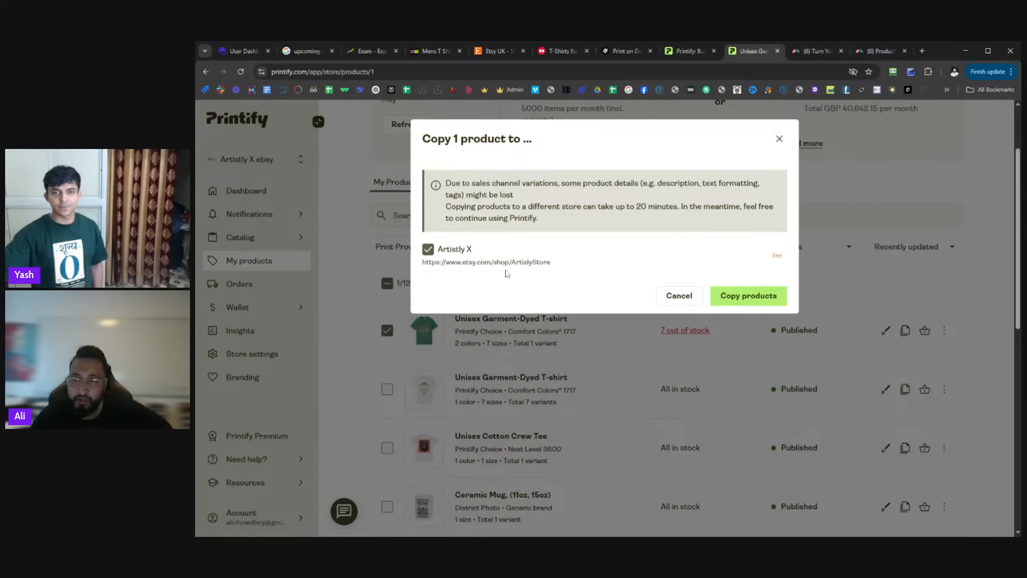
{"action": "left_click", "coordinate": [747, 296]}
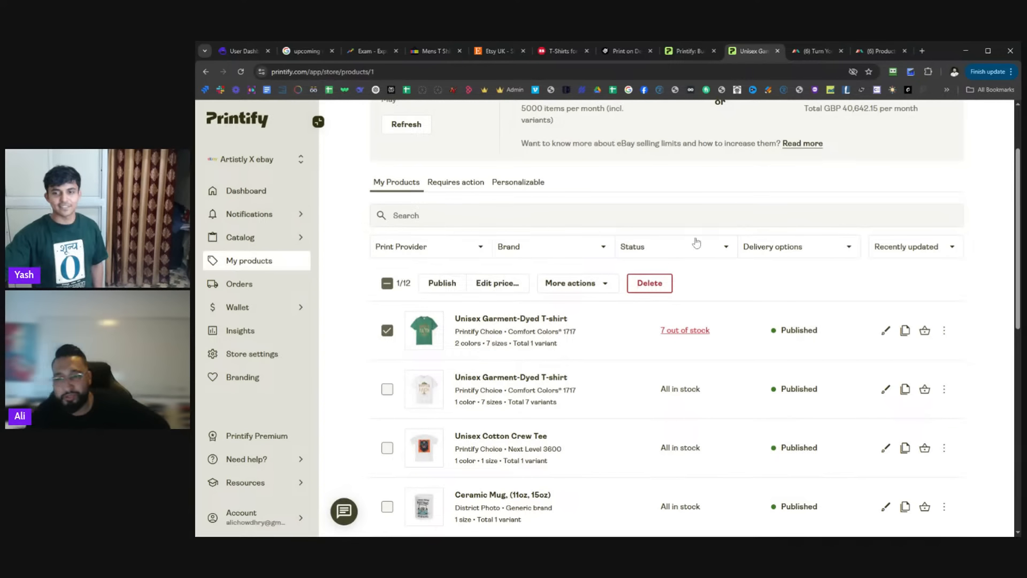
{"action": "left_click", "coordinate": [271, 171]}
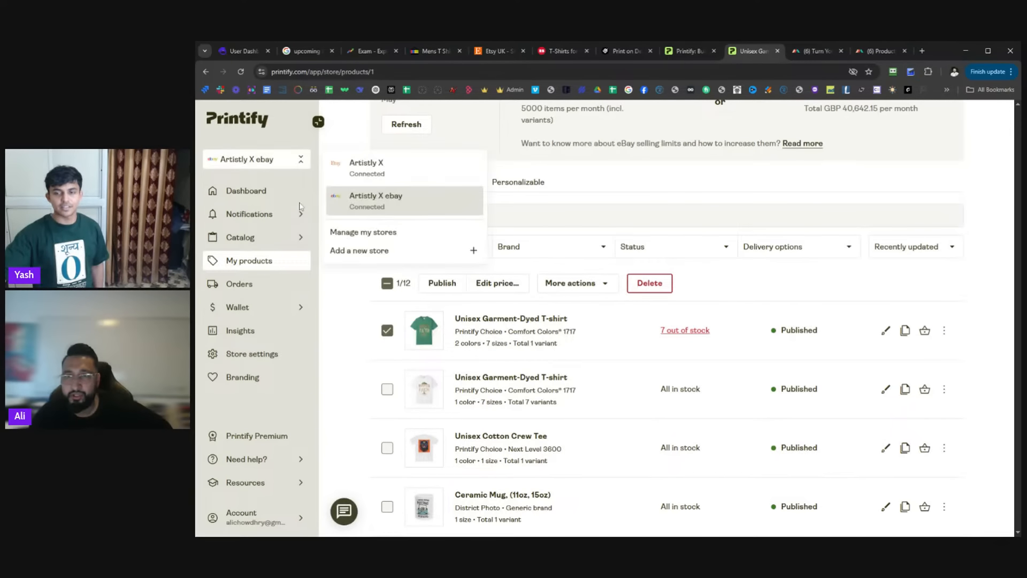
{"action": "left_click", "coordinate": [363, 163]}
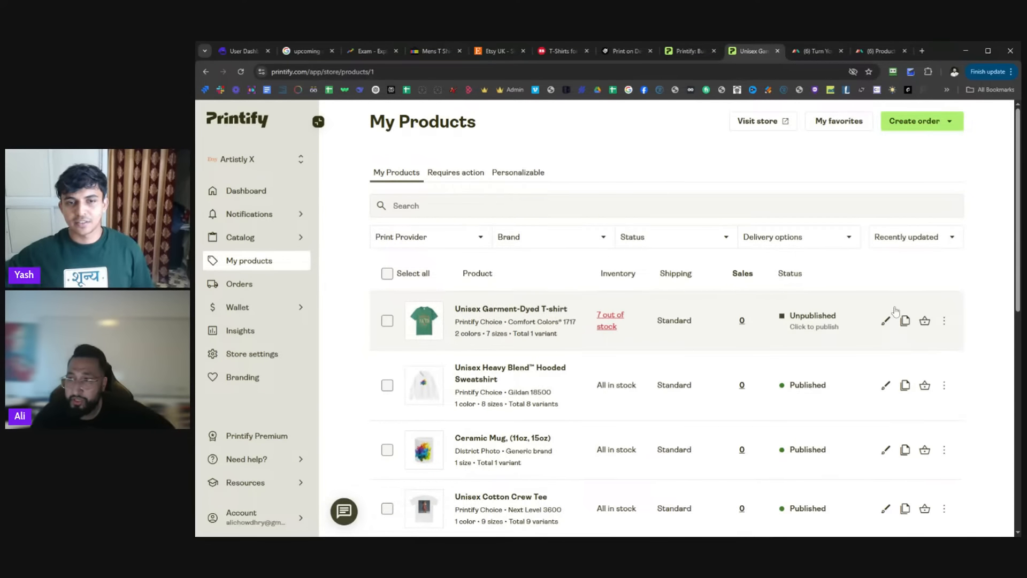
Step: Open the unpublished green Unisex Garment-Dyed T-shirt in the Artistly X store and publish it to Etsy
{"action": "left_click", "coordinate": [813, 326]}
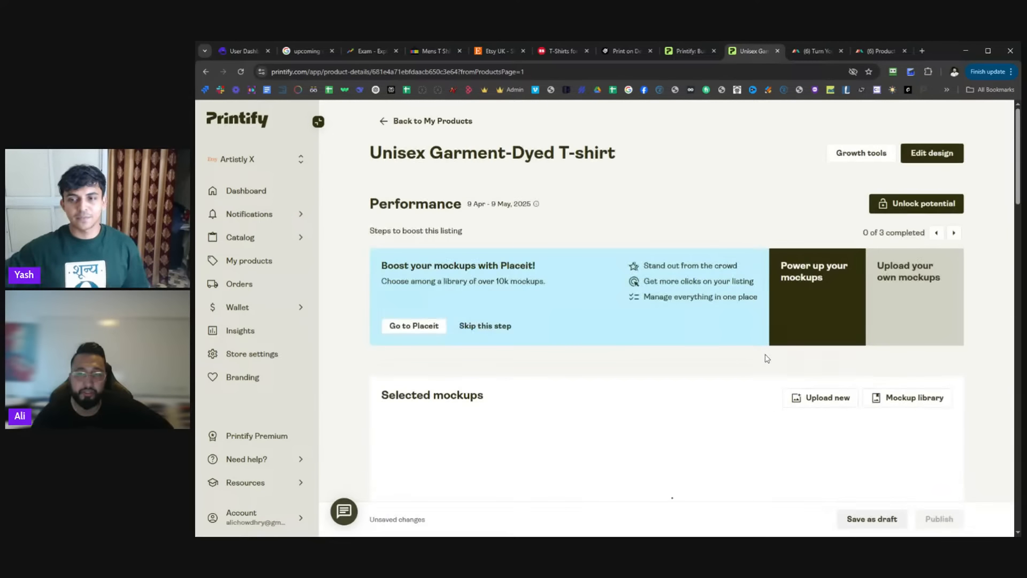
{"action": "scroll", "coordinate": [768, 356], "scroll_direction": "down", "scroll_amount": 2}
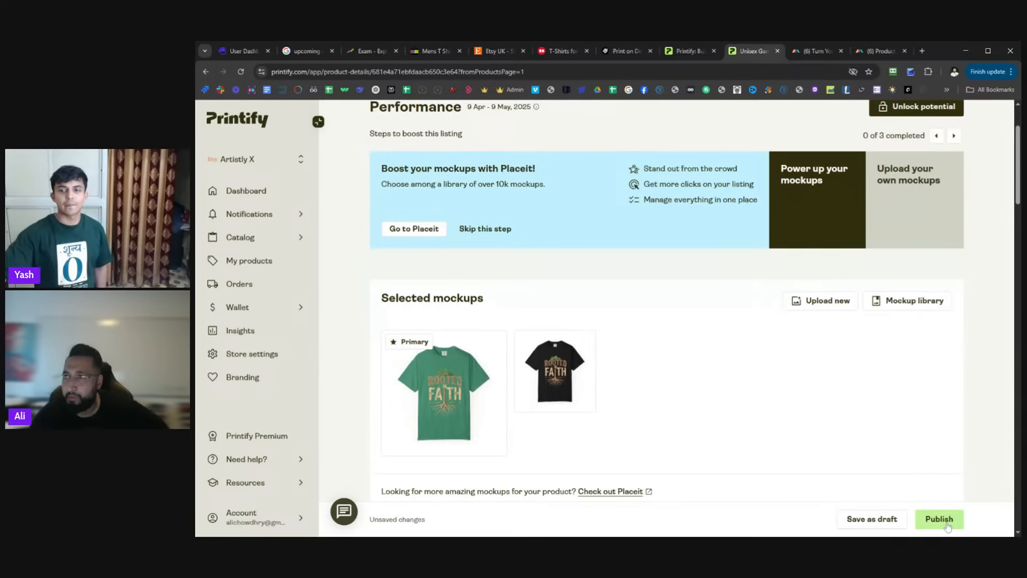
{"action": "left_click", "coordinate": [946, 524]}
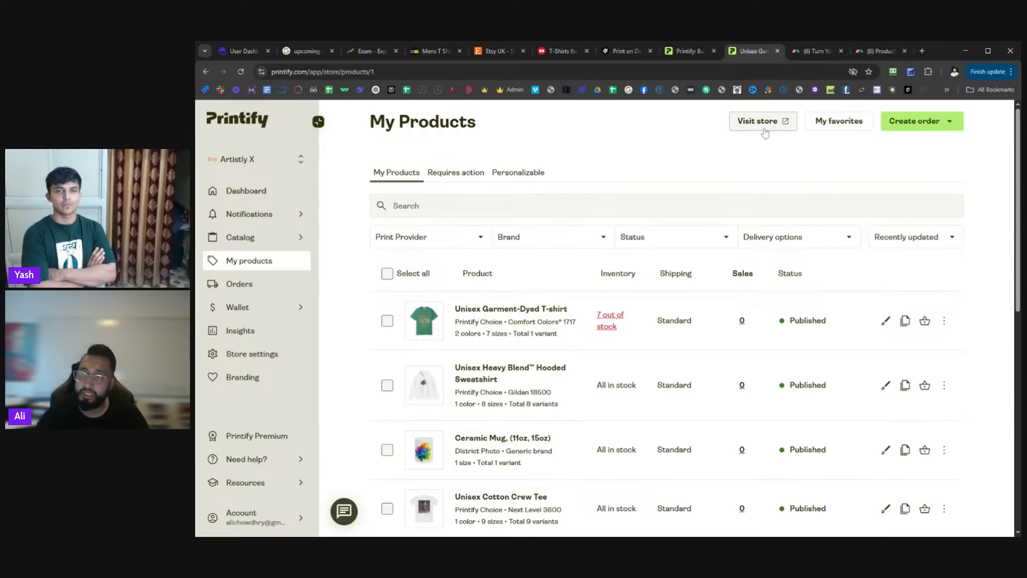
Step: Visit the Etsy storefront, open the green Unisex Garment-Dyed T-shirt listing, and look over all items in the shop
{"action": "left_click", "coordinate": [764, 127]}
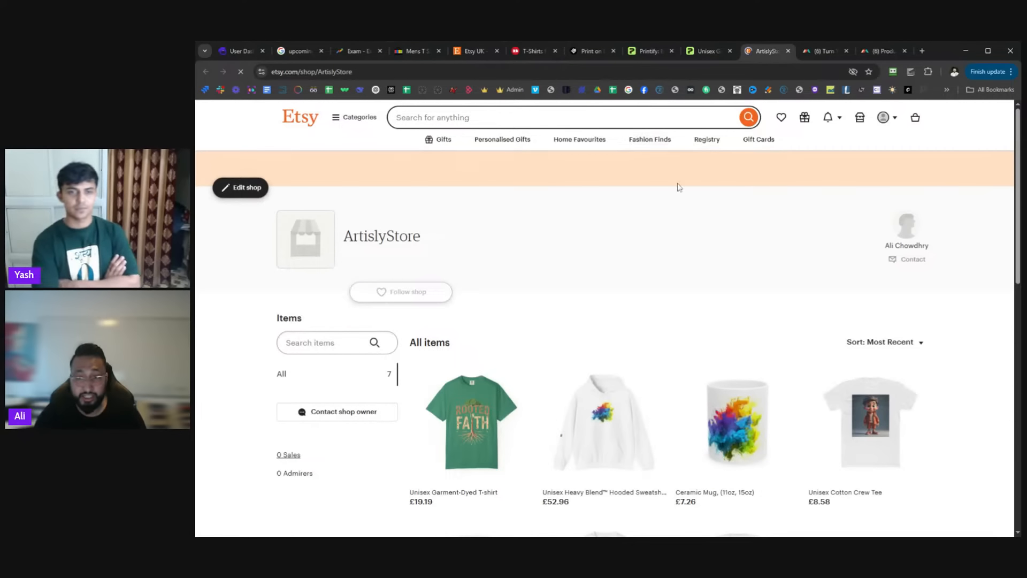
{"action": "scroll", "coordinate": [851, 315], "scroll_direction": "down", "scroll_amount": 1}
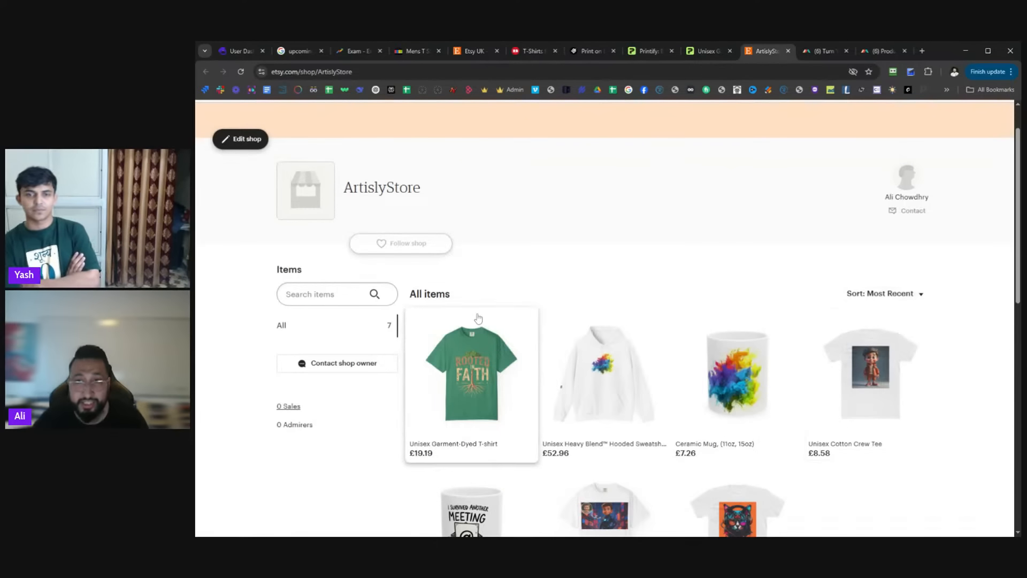
{"action": "scroll", "coordinate": [477, 326], "scroll_direction": "up", "scroll_amount": 1}
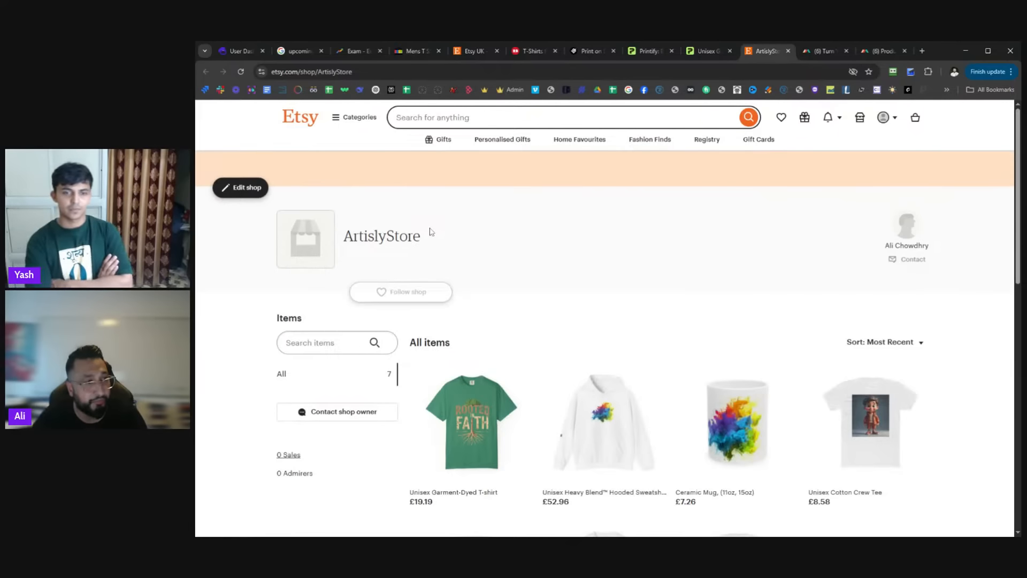
{"action": "scroll", "coordinate": [475, 250], "scroll_direction": "down", "scroll_amount": 2}
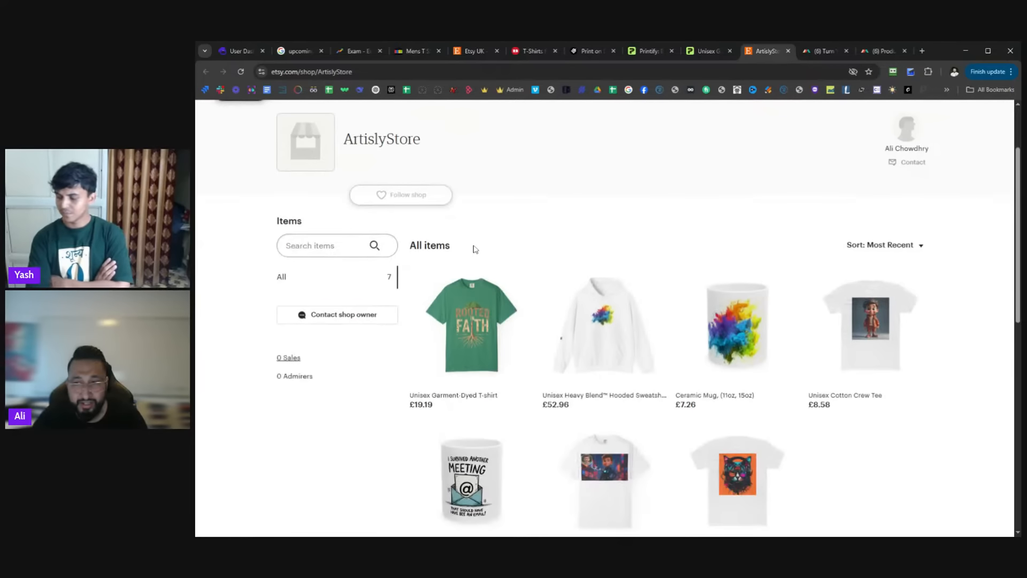
{"action": "left_click", "coordinate": [484, 346]}
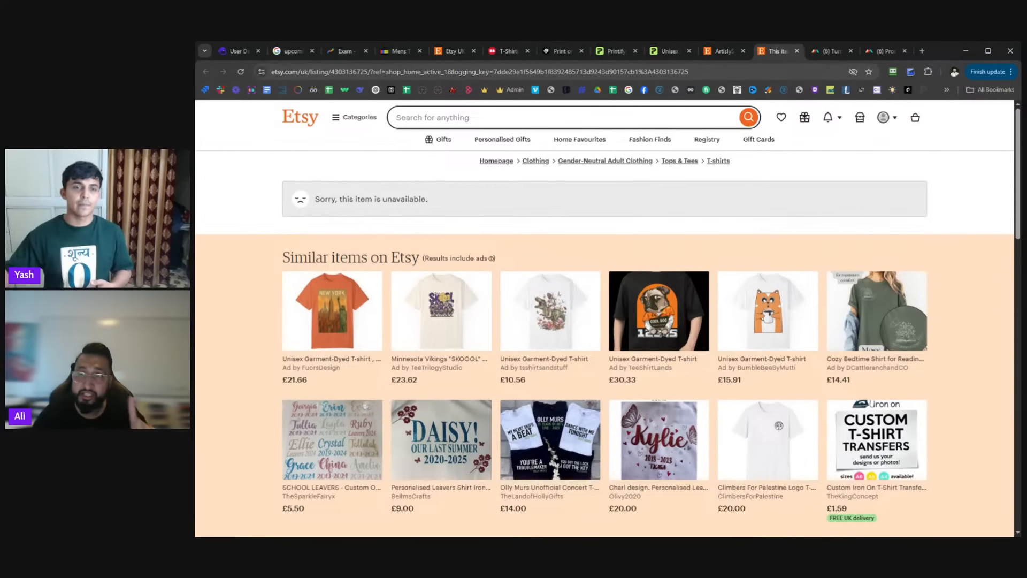
{"action": "left_click", "coordinate": [717, 51]}
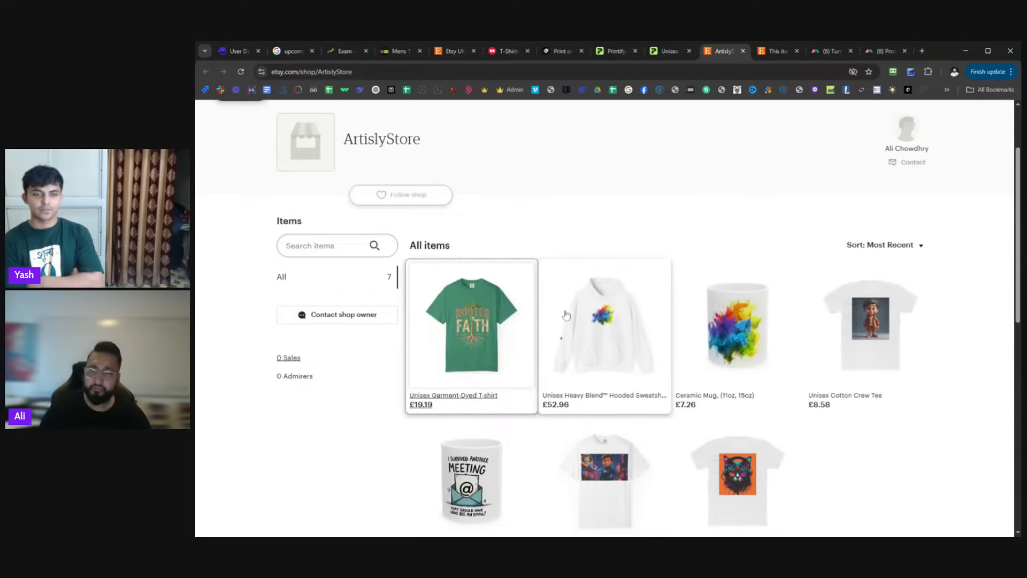
{"action": "scroll", "coordinate": [569, 317], "scroll_direction": "down", "scroll_amount": 2}
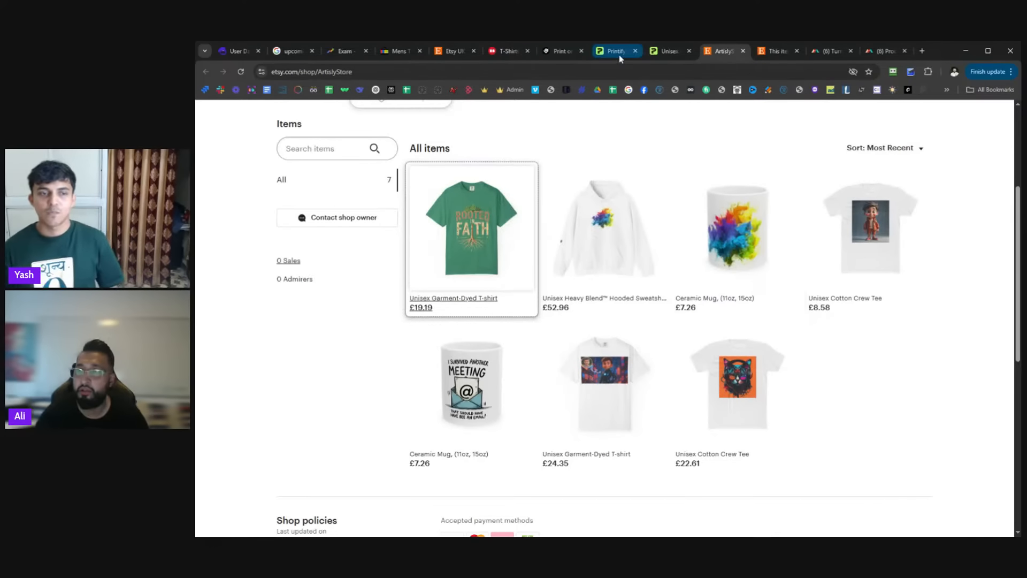
Step: Return to Printify and switch to the Artistly X ebay store's products to check the published T-shirts
{"action": "left_click", "coordinate": [657, 53]}
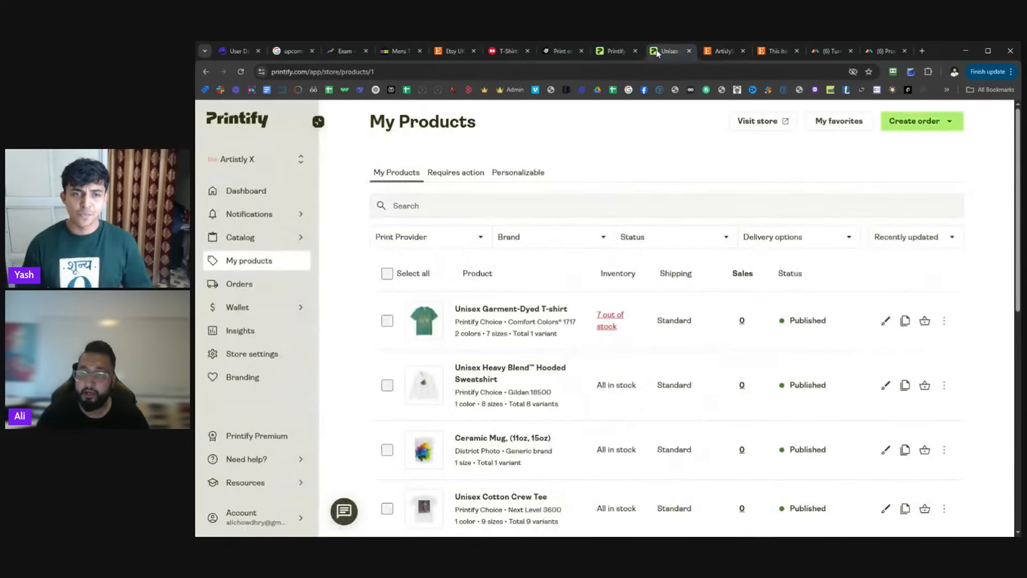
{"action": "left_click", "coordinate": [289, 159]}
{"action": "left_click", "coordinate": [386, 207]}
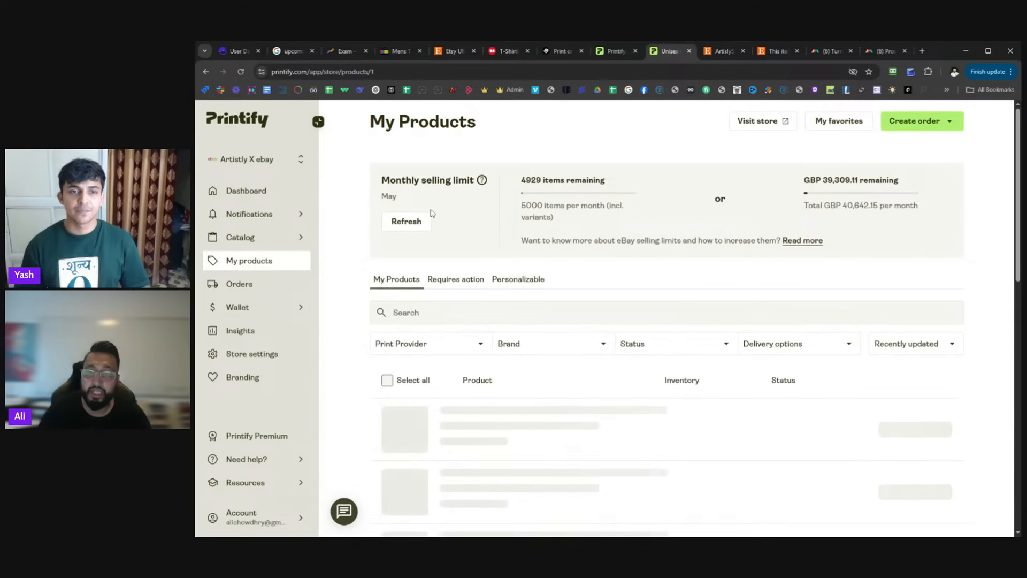
{"action": "scroll", "coordinate": [642, 321], "scroll_direction": "down", "scroll_amount": 2}
{"action": "scroll", "coordinate": [786, 360], "scroll_direction": "up", "scroll_amount": 2}
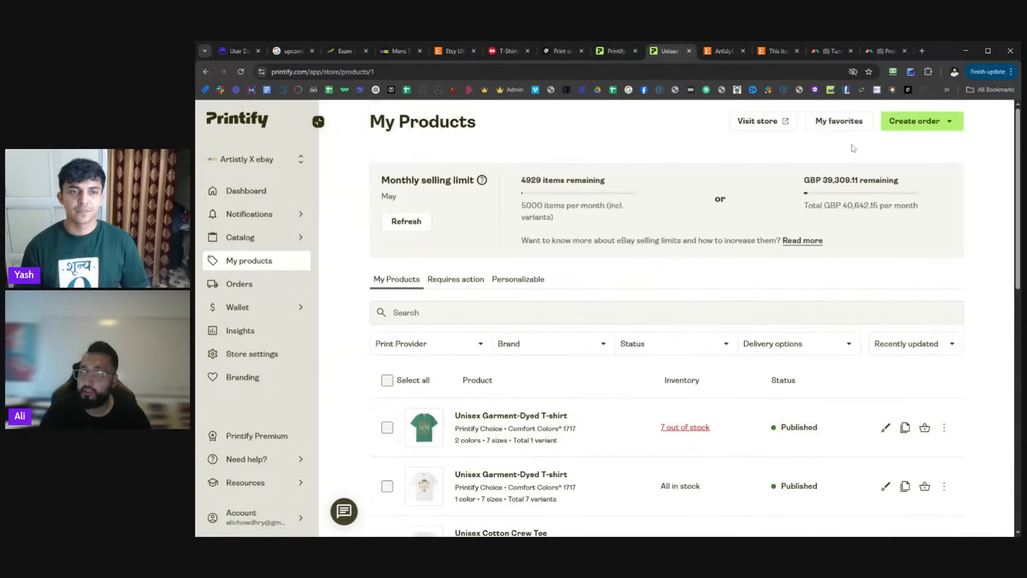
Step: Visit the connected eBay storefront, browse its products, and open the full list of the seller's items
{"action": "left_click", "coordinate": [766, 121]}
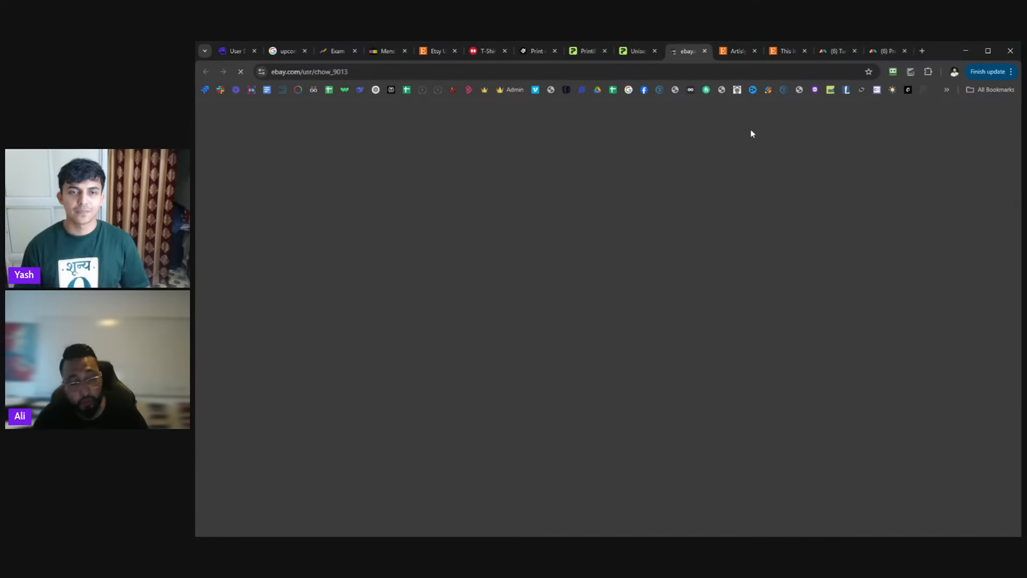
{"action": "scroll", "coordinate": [734, 280], "scroll_direction": "down", "scroll_amount": 9}
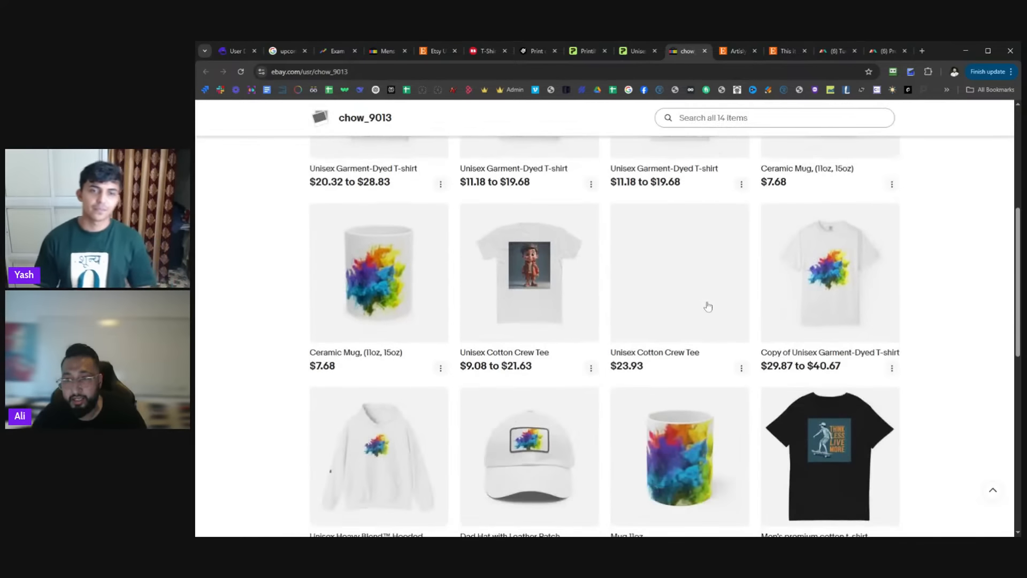
{"action": "scroll", "coordinate": [708, 308], "scroll_direction": "down", "scroll_amount": 4}
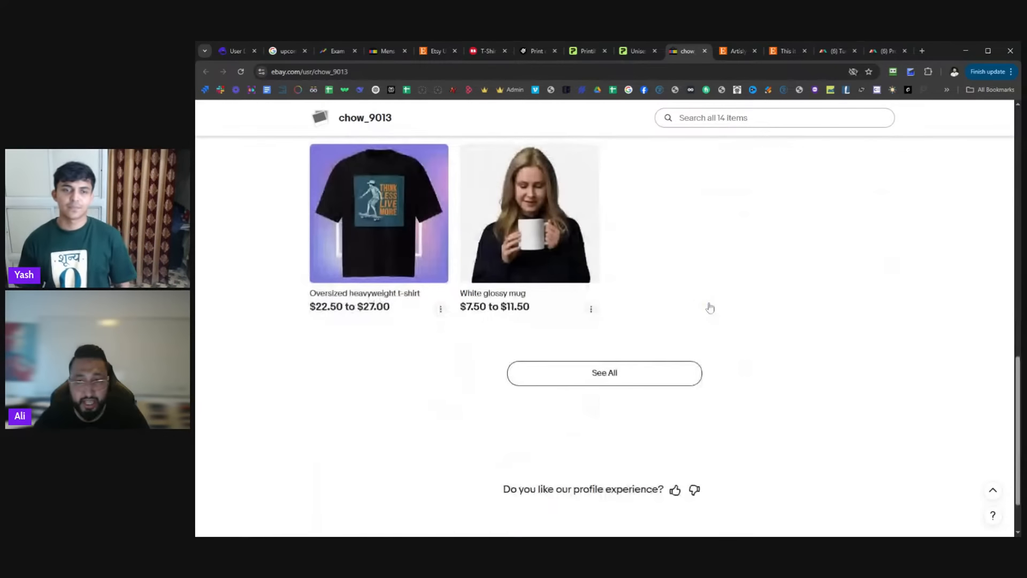
{"action": "left_click", "coordinate": [675, 384]}
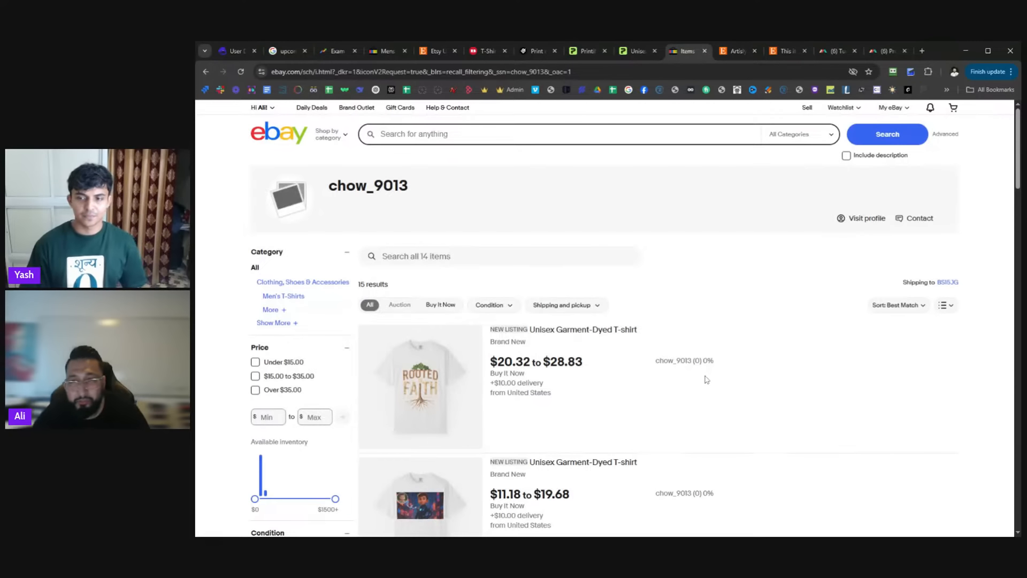
{"action": "scroll", "coordinate": [605, 321], "scroll_direction": "down", "scroll_amount": 1}
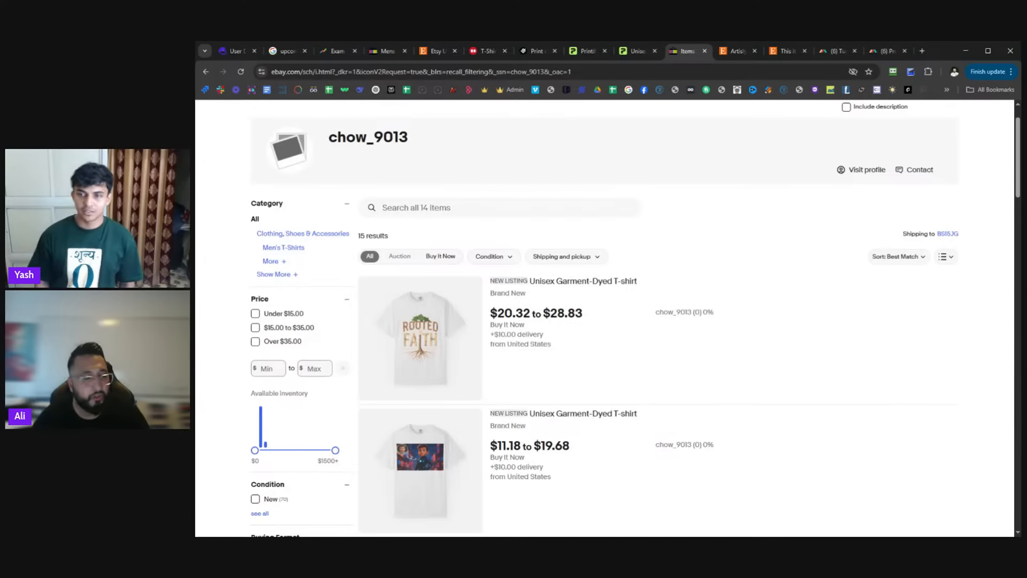
Step: Return to Printify, browse the catalog's Hats under Accessories, and open the Classic Dad Cap in the design editor
{"action": "left_click", "coordinate": [635, 51]}
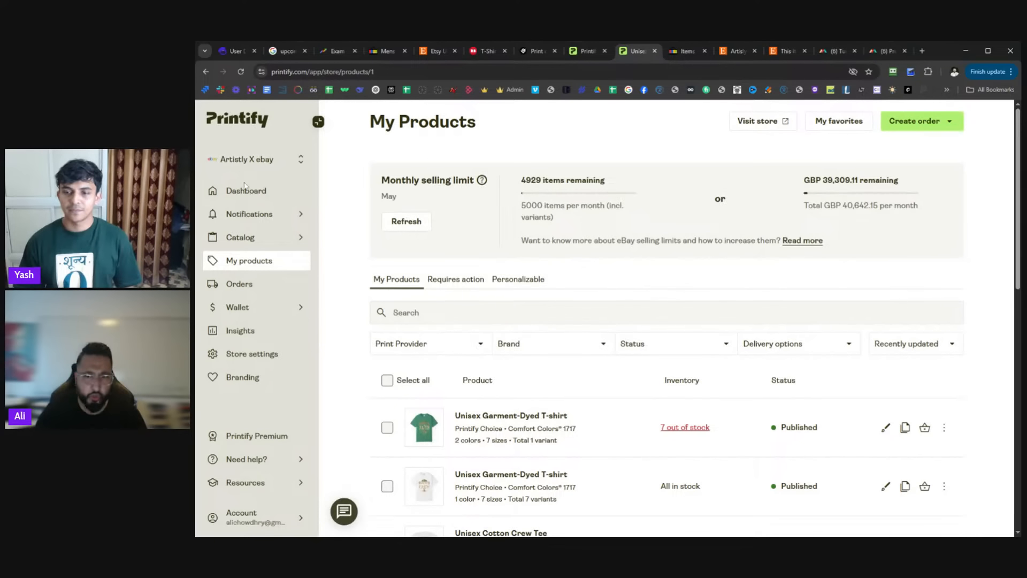
{"action": "mouse_move", "coordinate": [253, 248]}
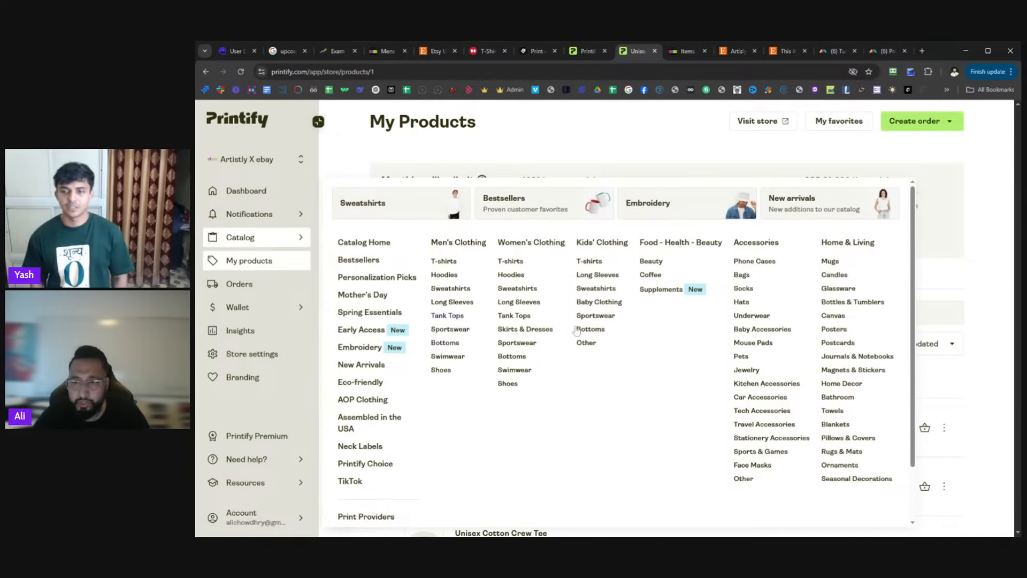
{"action": "left_click", "coordinate": [743, 304]}
{"action": "scroll", "coordinate": [568, 359], "scroll_direction": "down", "scroll_amount": 2}
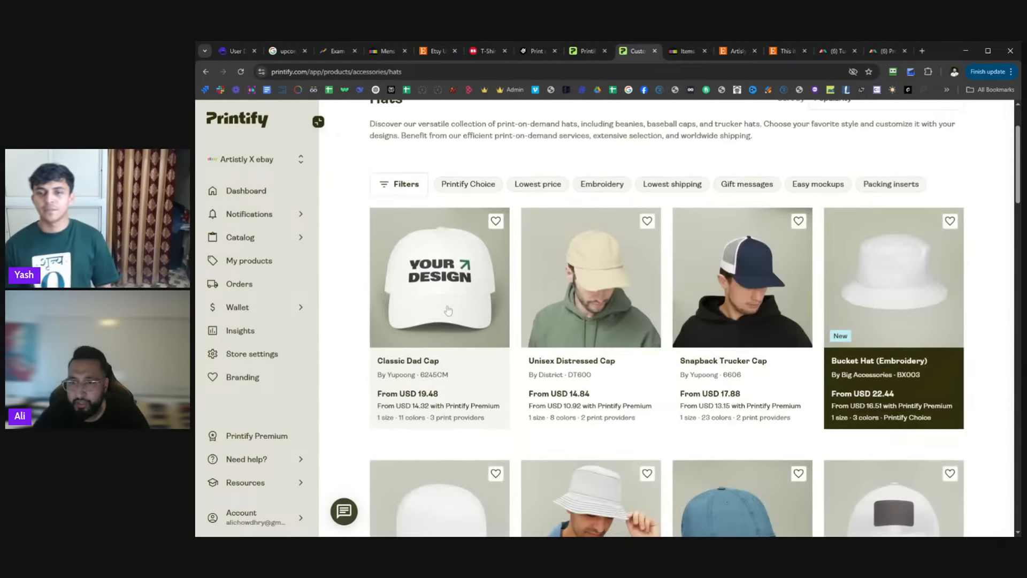
{"action": "left_click", "coordinate": [444, 292]}
{"action": "left_click", "coordinate": [764, 469]}
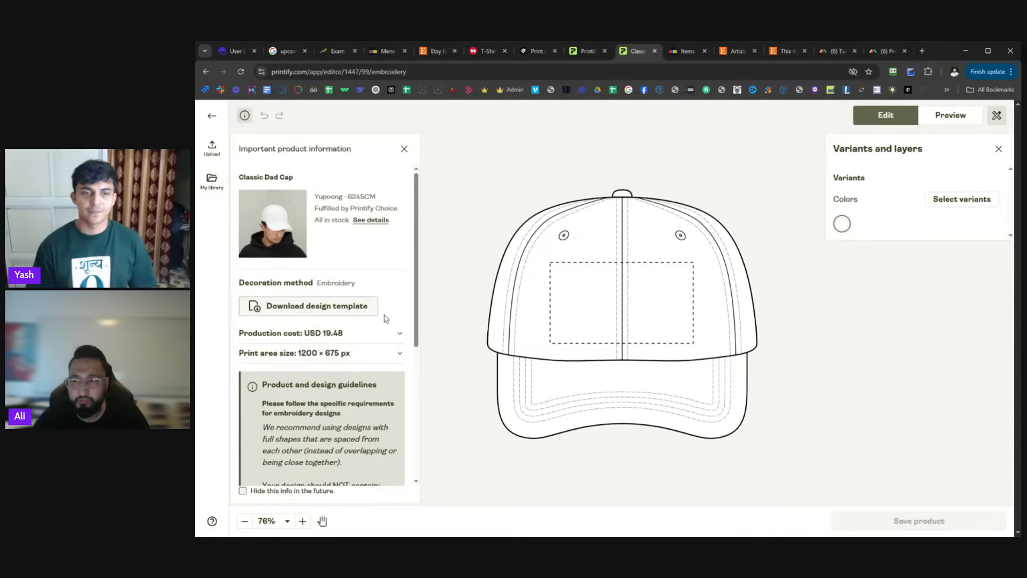
Step: Review the Classic Dad Cap's product information and embroidery design guidelines, and leave the editor
{"action": "scroll", "coordinate": [394, 316], "scroll_direction": "down", "scroll_amount": 5}
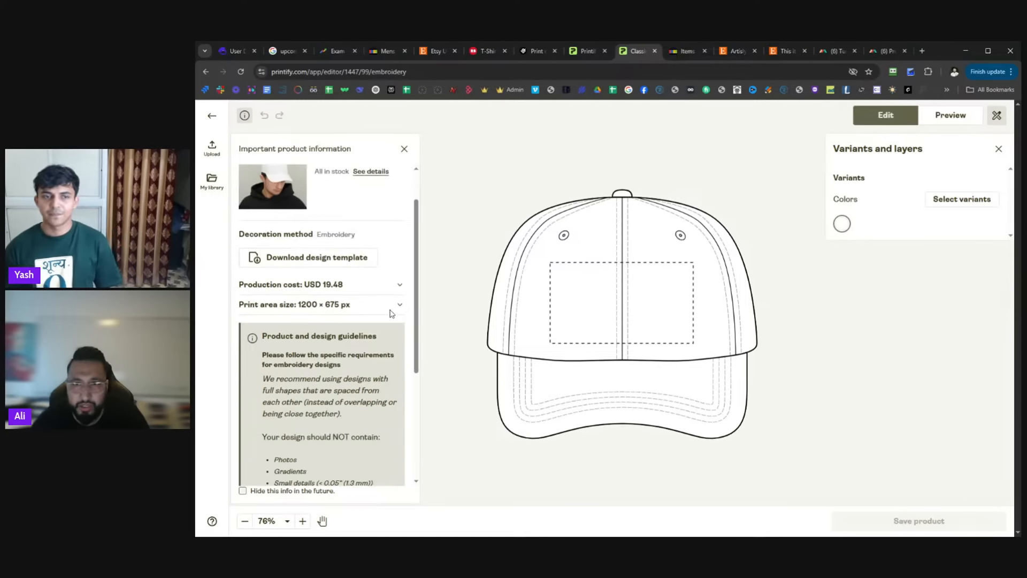
{"action": "scroll", "coordinate": [568, 313], "scroll_direction": "up", "scroll_amount": 3}
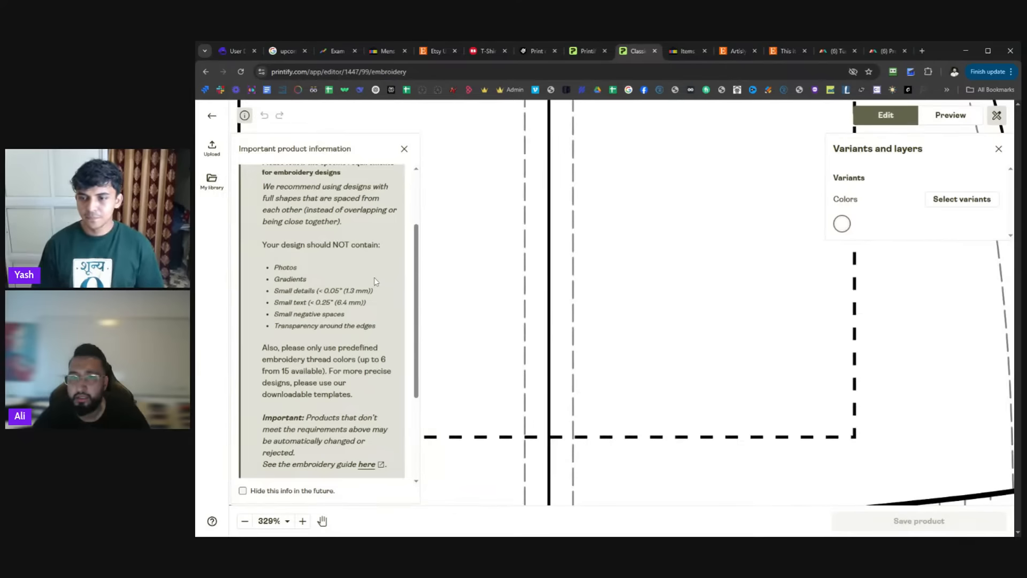
{"action": "scroll", "coordinate": [562, 312], "scroll_direction": "down", "scroll_amount": 8}
{"action": "scroll", "coordinate": [559, 311], "scroll_direction": "up", "scroll_amount": 3}
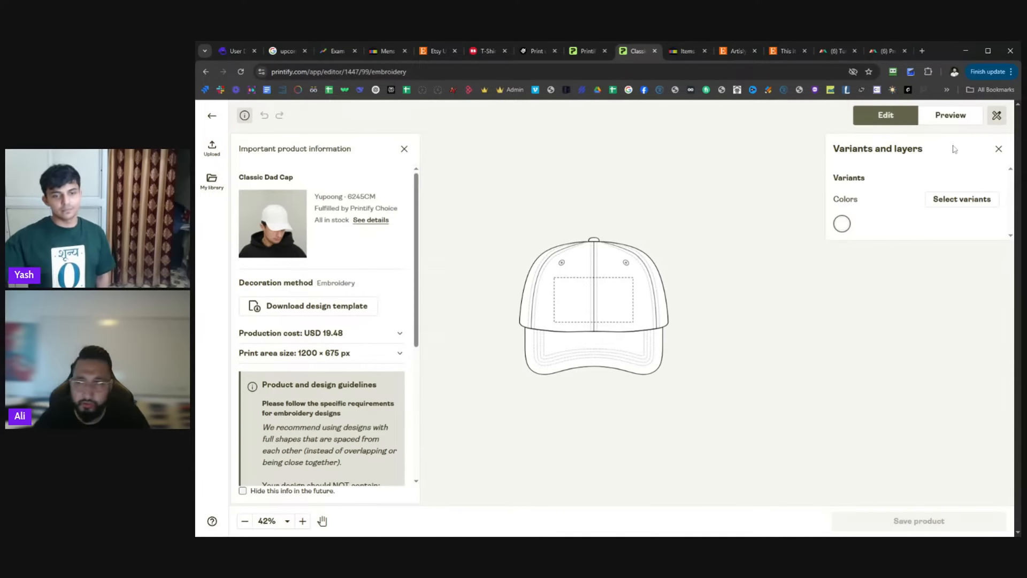
{"action": "left_click", "coordinate": [212, 115]}
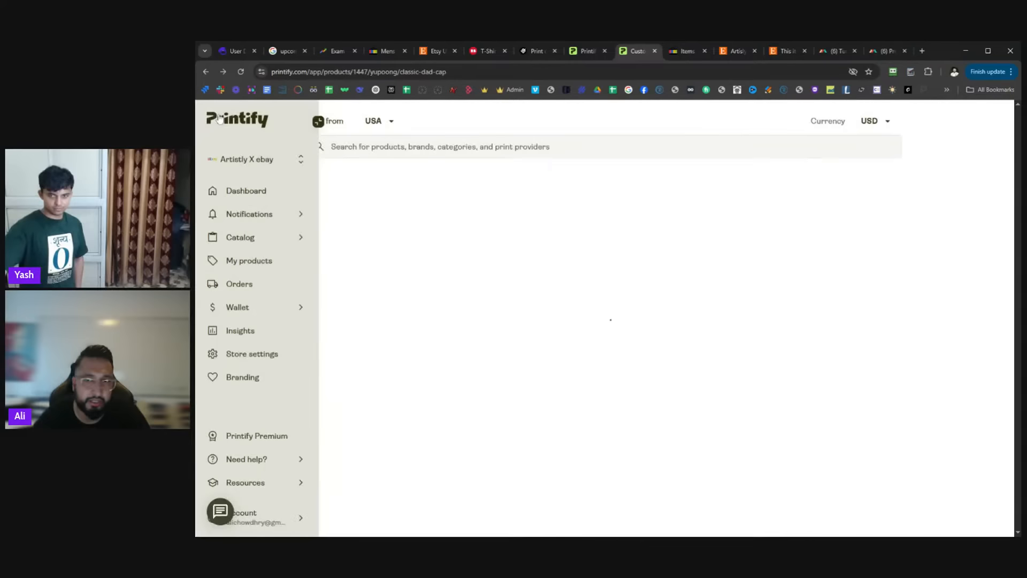
Step: Switch to the Artistly X store and preview the green Unisex Garment-Dyed T-shirt's Folded and Person 4 Context mockups
{"action": "left_click", "coordinate": [301, 158]}
{"action": "left_click", "coordinate": [379, 173]}
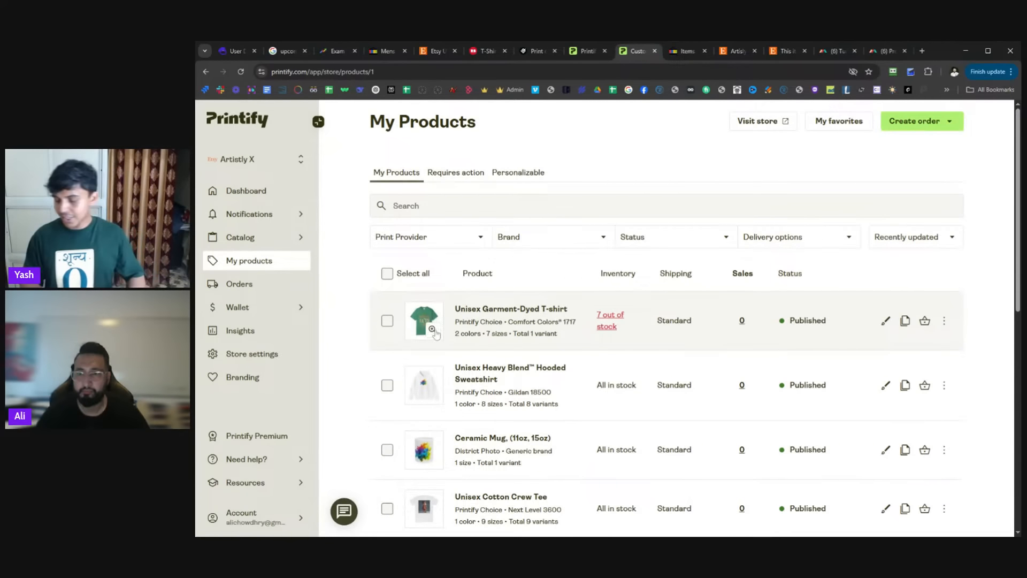
{"action": "left_click", "coordinate": [432, 329]}
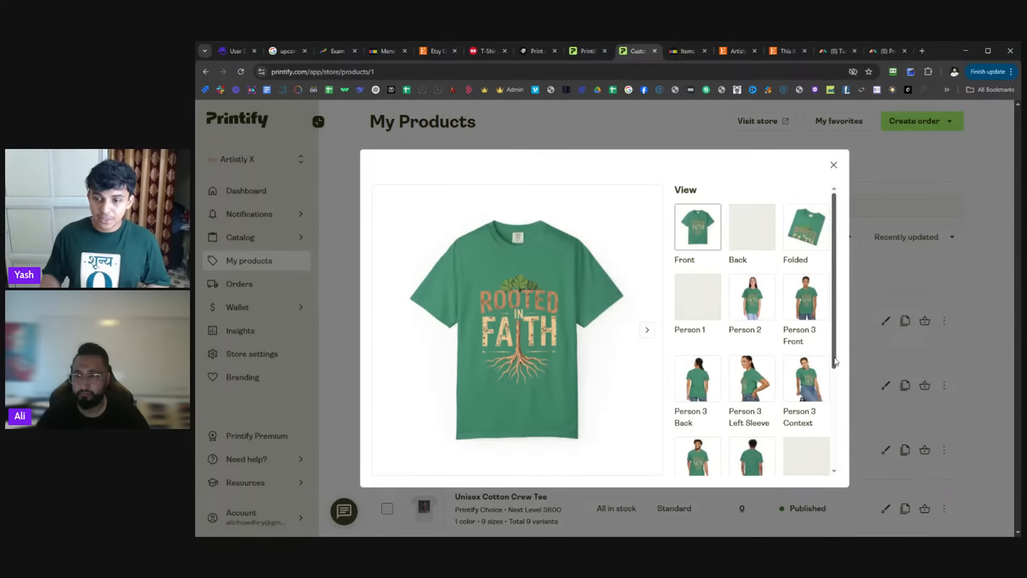
{"action": "left_click", "coordinate": [818, 238]}
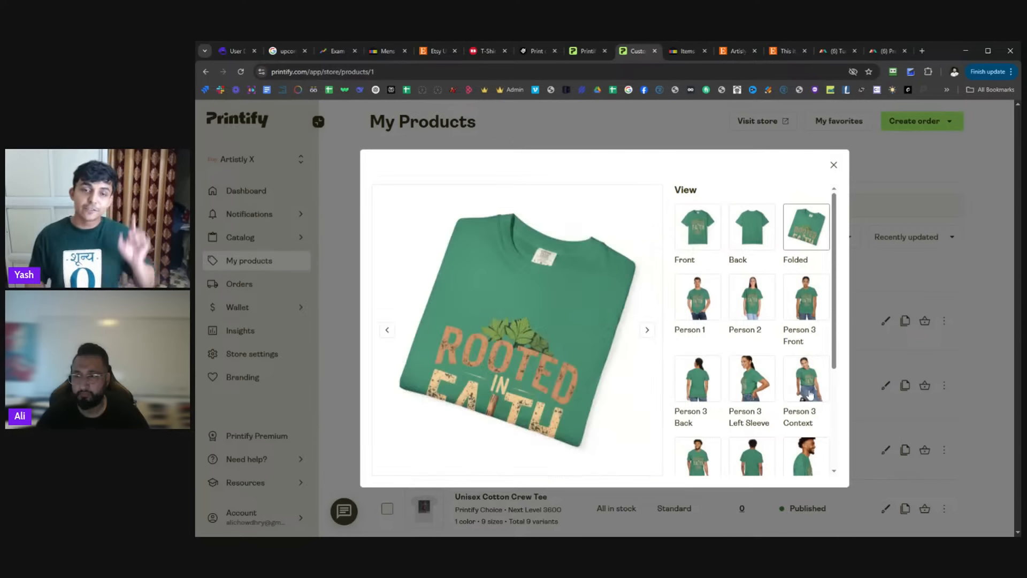
{"action": "scroll", "coordinate": [808, 390], "scroll_direction": "down", "scroll_amount": 2}
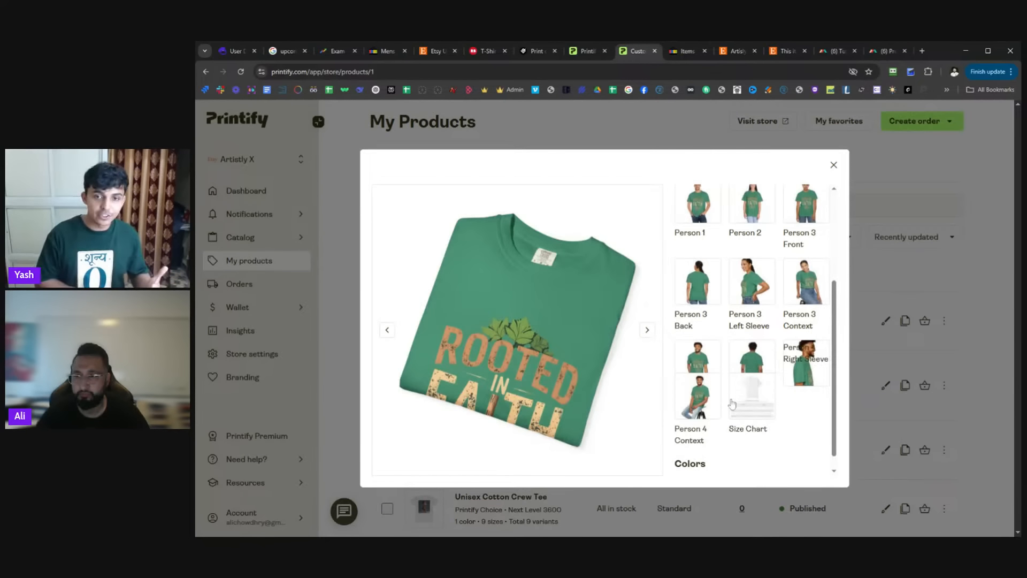
{"action": "left_click", "coordinate": [698, 398]}
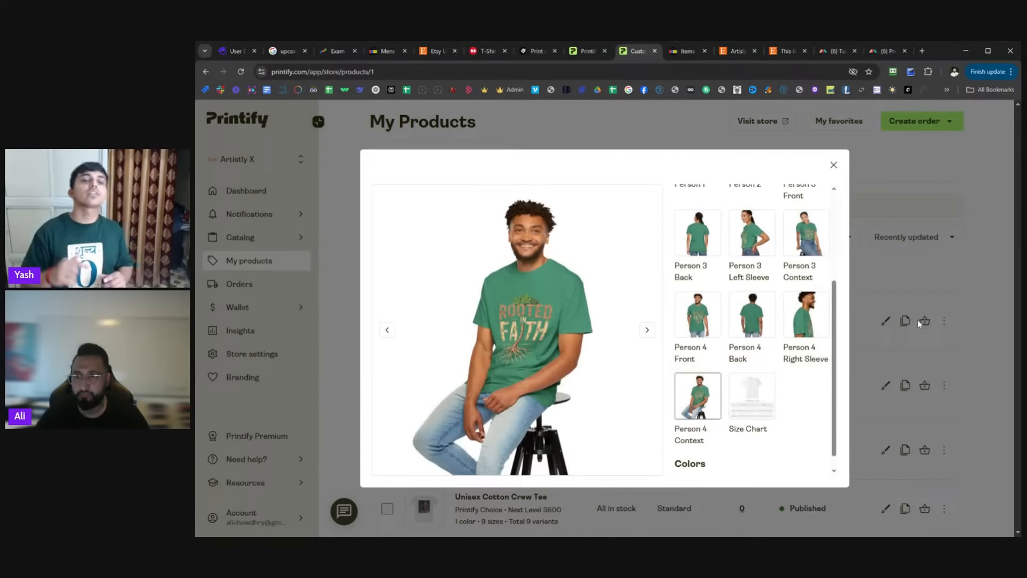